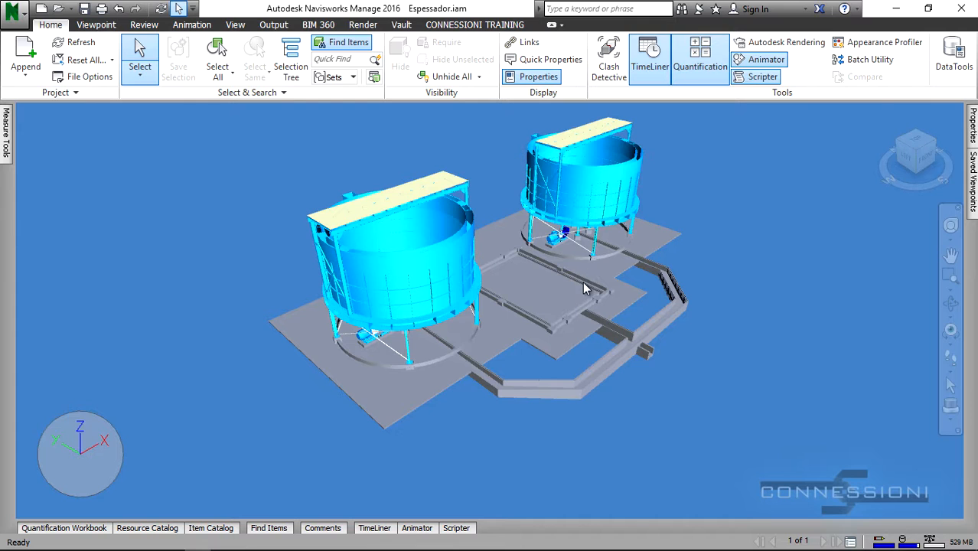
- Examine the two-tank plant model, its support frames and base slab from the front and back sides
middle_drag(580, 285, 418, 293)
scroll(578, 311, up, 2)
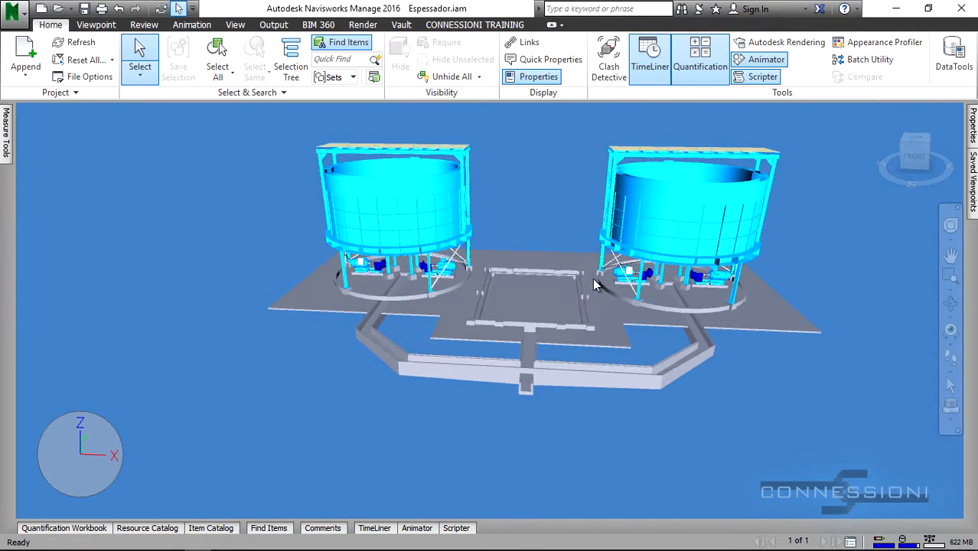
middle_drag(595, 278, 55, 317)
scroll(554, 329, up, 1)
middle_drag(571, 326, 484, 371)
shift+middle_drag(484, 370, 399, 376)
middle_drag(532, 382, 623, 370)
middle_drag(512, 345, 546, 345)
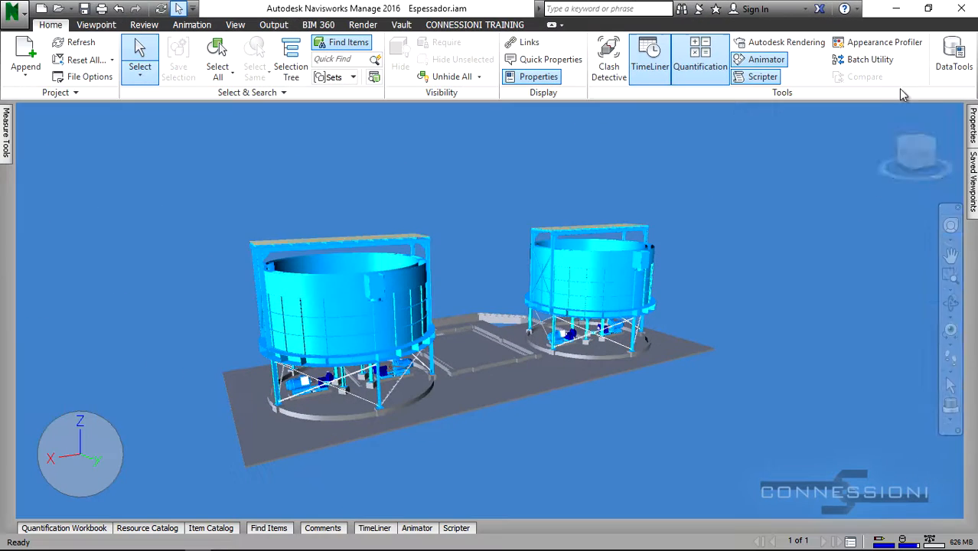
- Show the Animator window permanently docked below the model and shrink its height to enlarge the 3D view
click(416, 528)
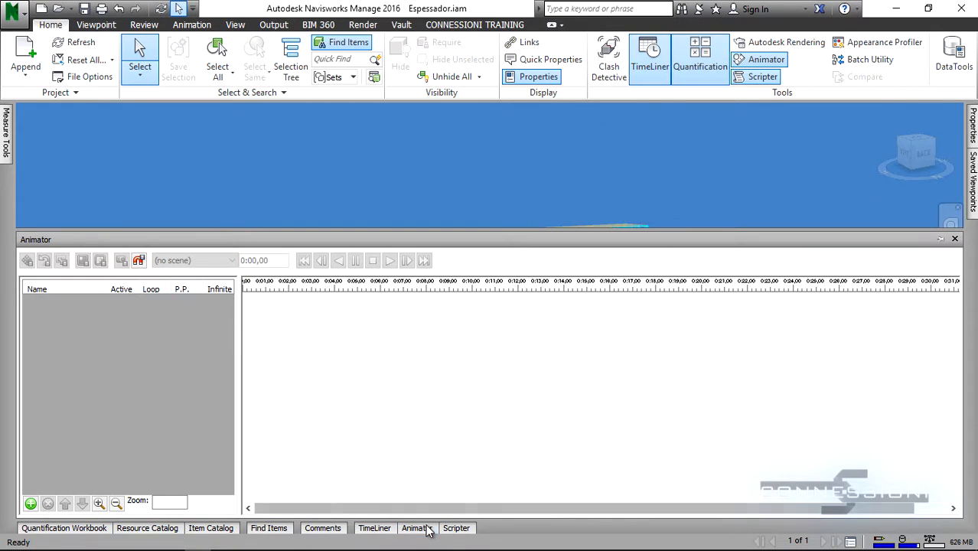
click(939, 240)
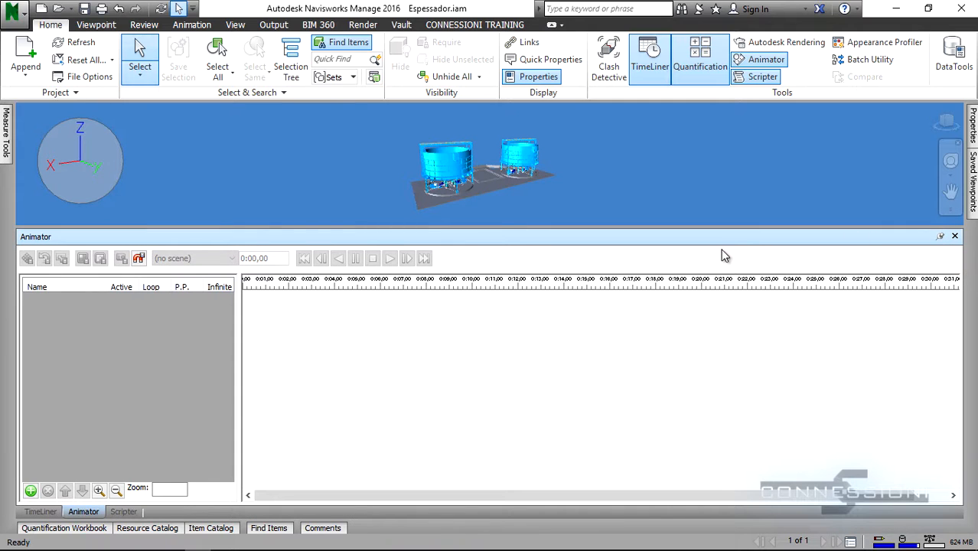
drag(574, 228, 567, 339)
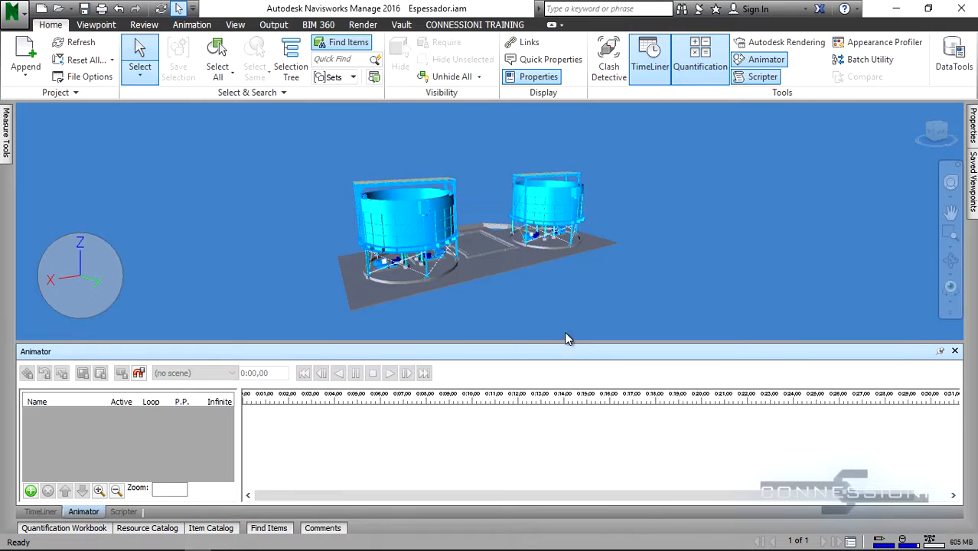
- Set the lighting of the model view to Scene Lights
scroll(467, 252, up, 3)
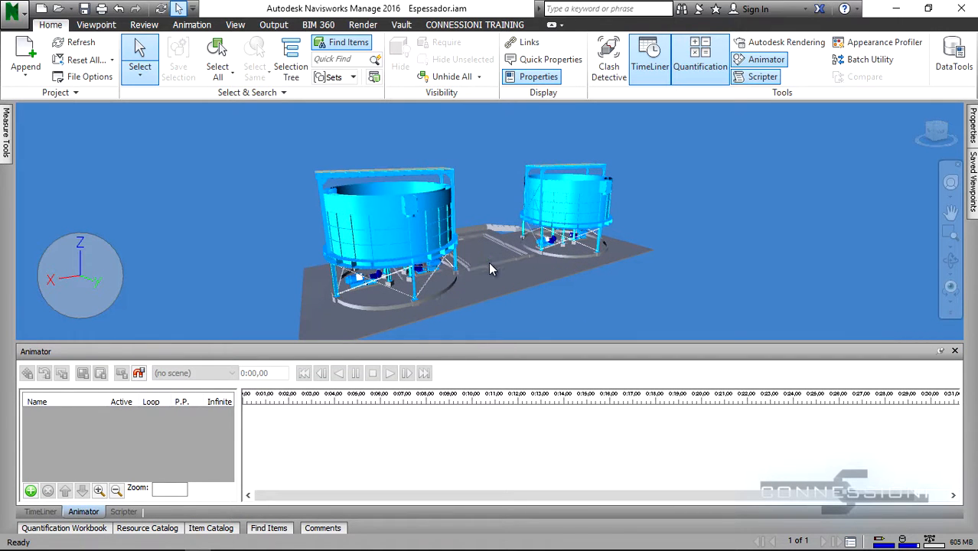
middle_drag(490, 268, 466, 259)
scroll(474, 260, up, 2)
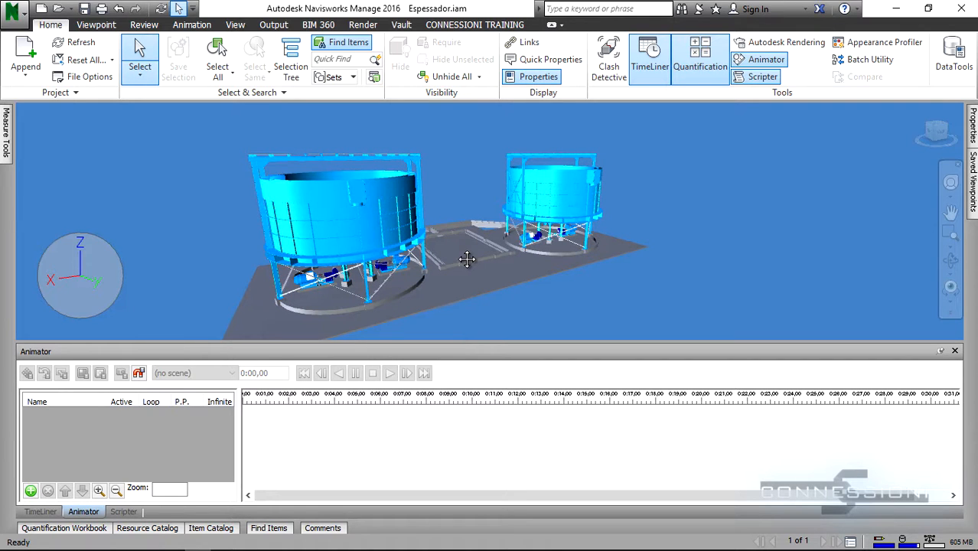
scroll(468, 262, up, 1)
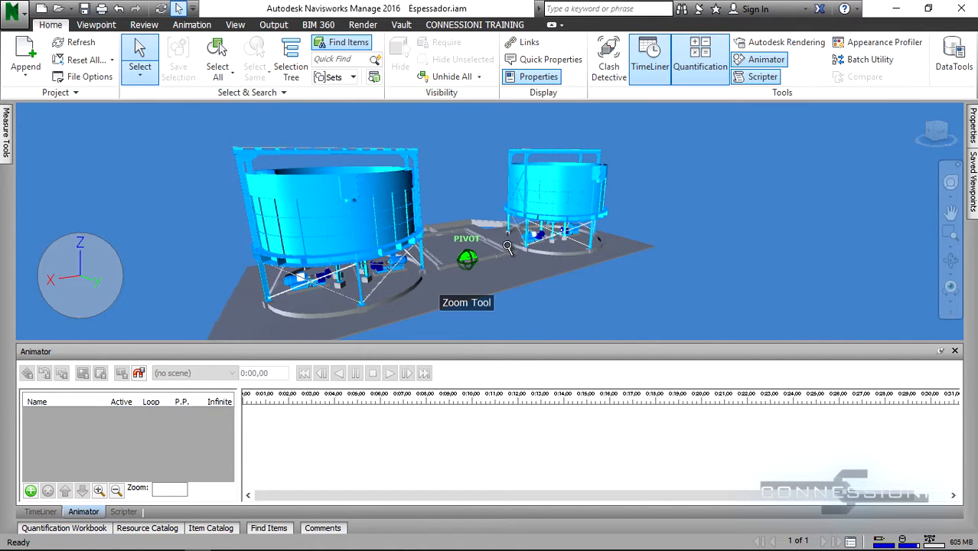
shift+middle_drag(465, 256, 335, 248)
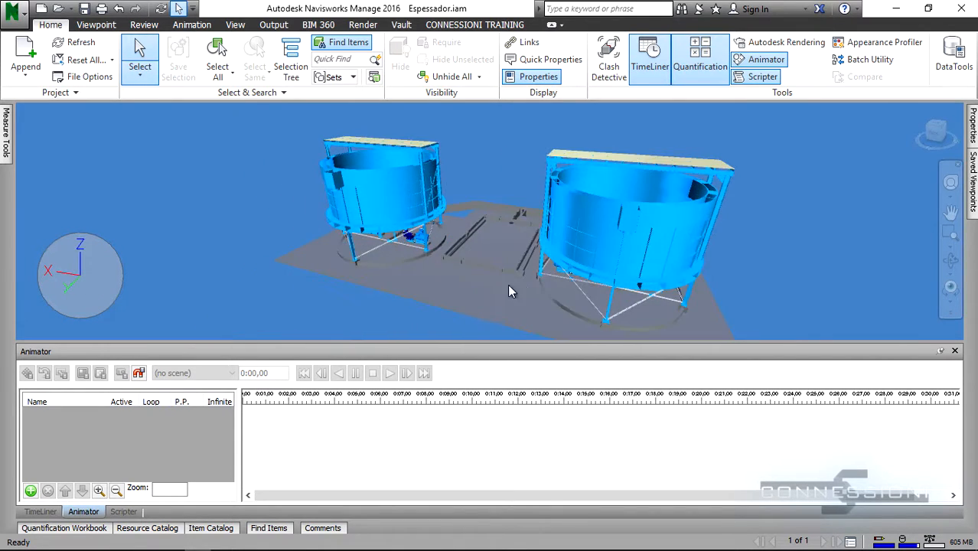
middle_drag(517, 265, 416, 256)
shift+middle_drag(483, 258, 472, 253)
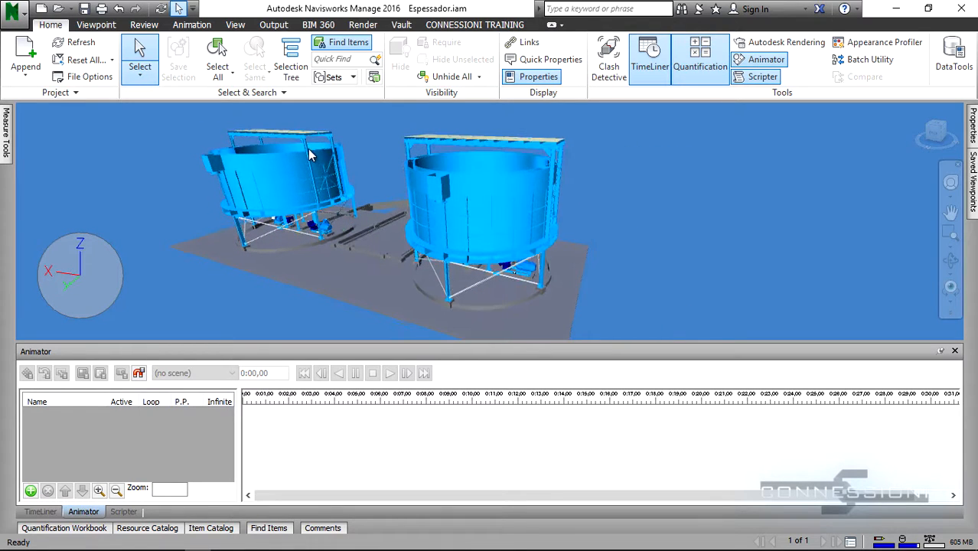
click(91, 25)
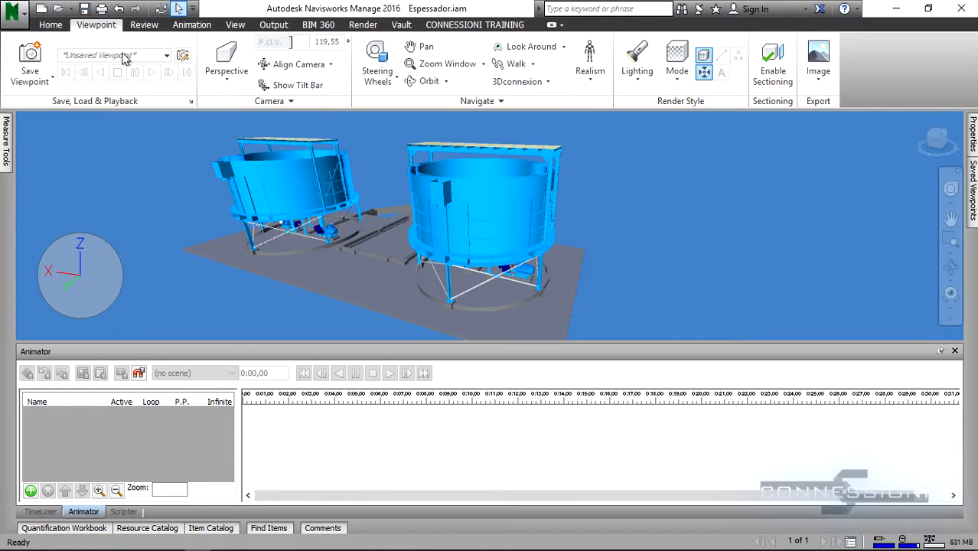
click(637, 66)
click(654, 135)
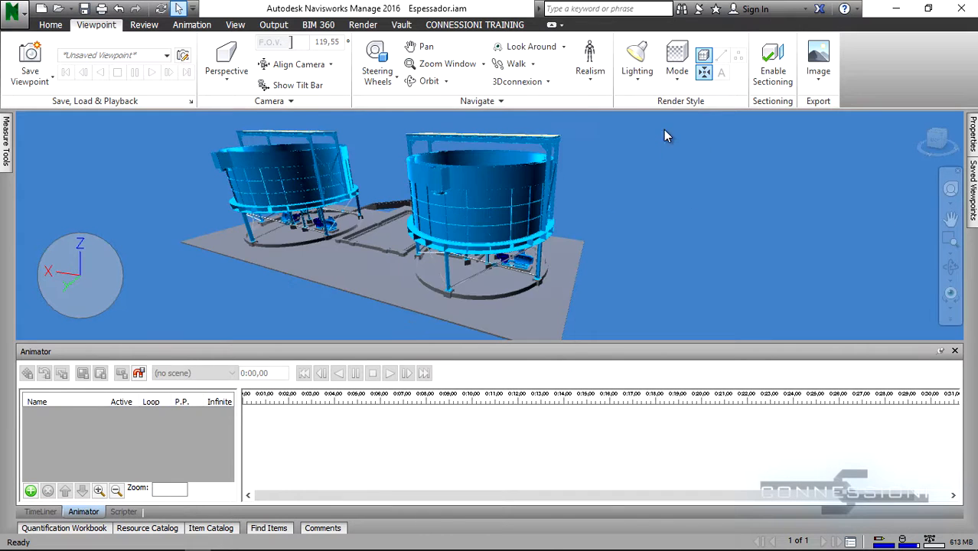
click(639, 83)
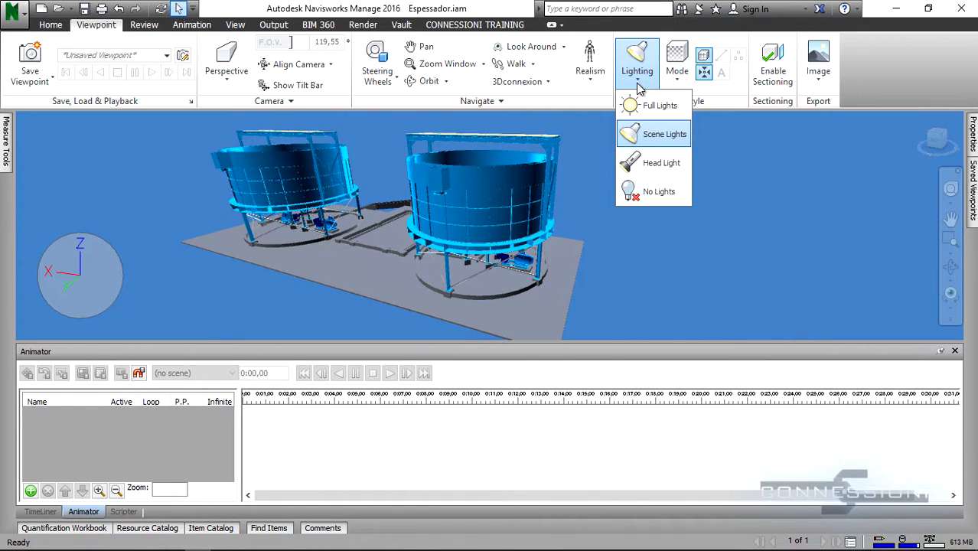
click(740, 161)
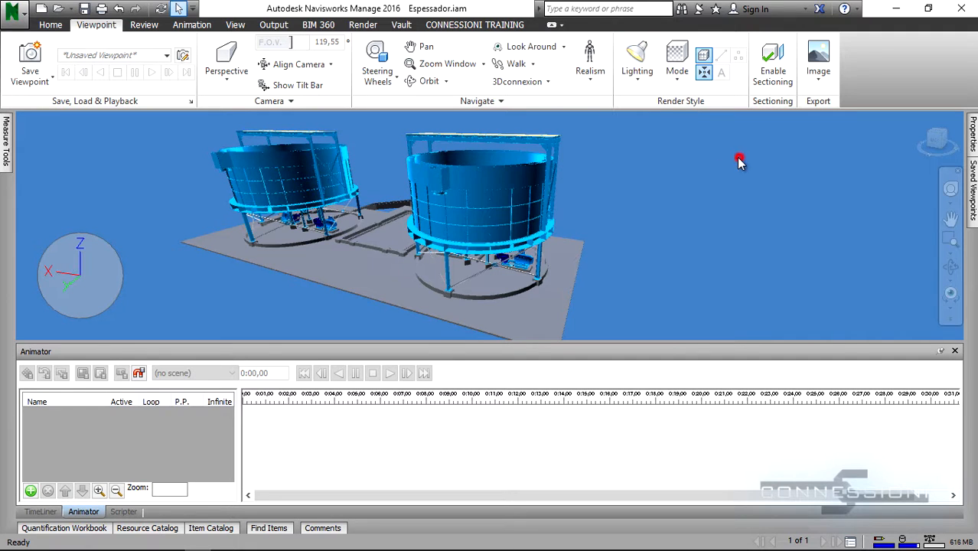
- Frame both tanks in the view and add an animation scene named Montagem 1
middle_drag(516, 247, 518, 236)
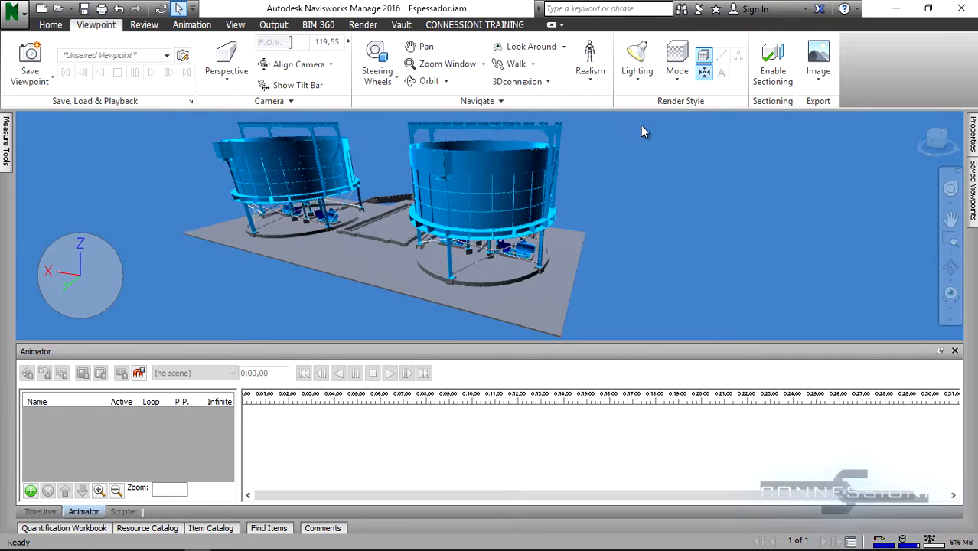
scroll(483, 248, up, 4)
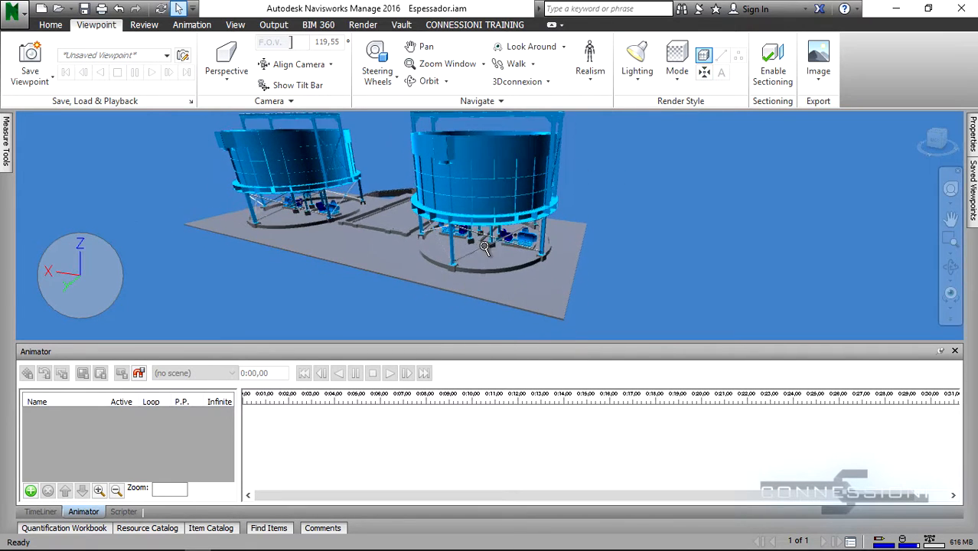
scroll(485, 247, down, 4)
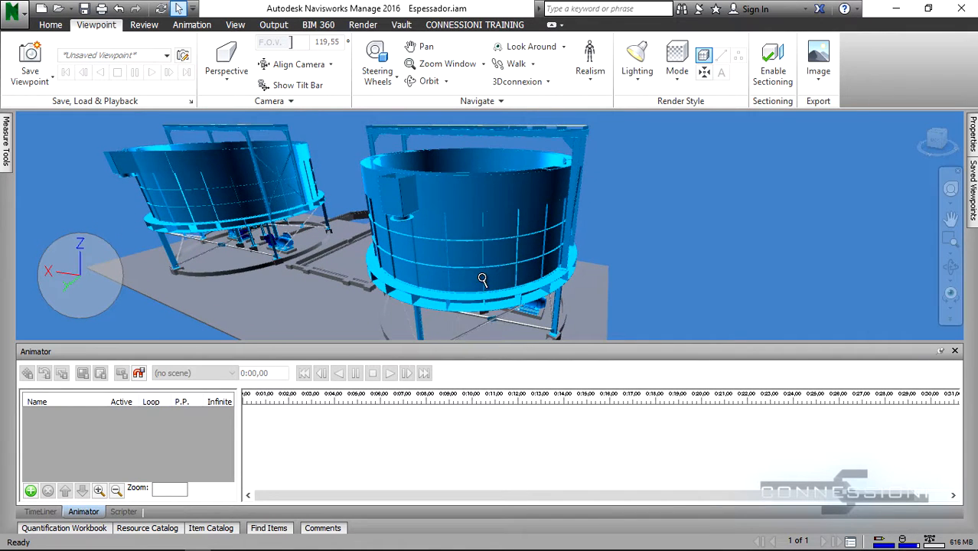
scroll(482, 278, down, 1)
middle_drag(483, 279, 490, 246)
scroll(488, 262, down, 2)
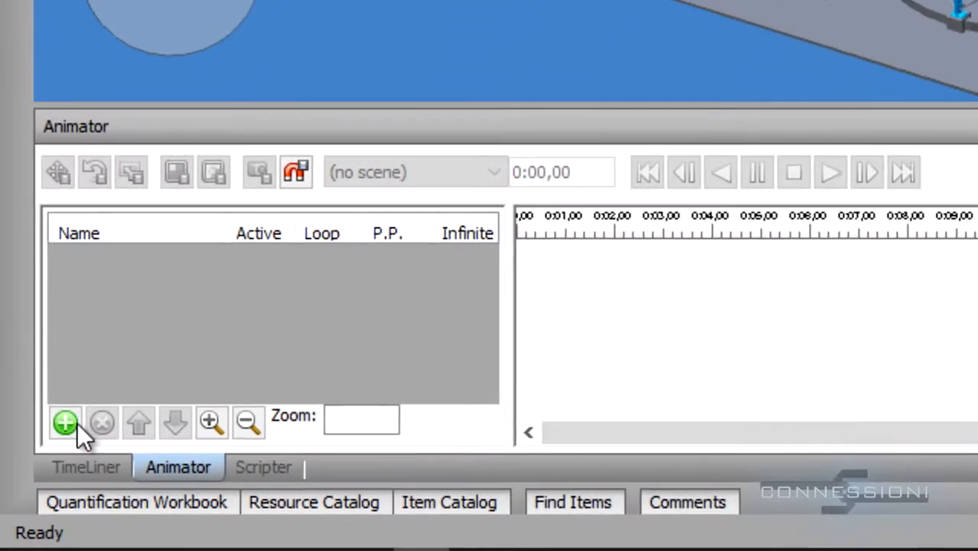
click(67, 422)
click(141, 440)
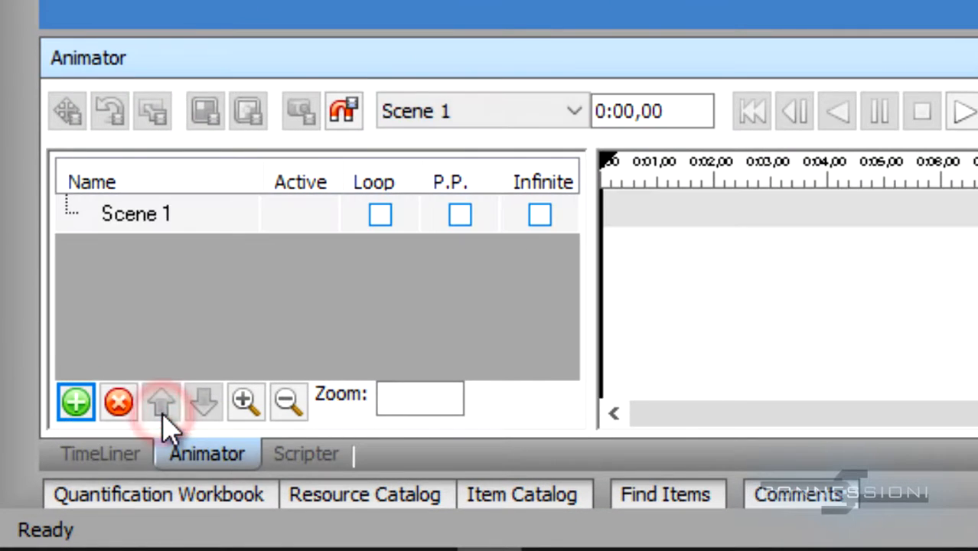
double_click(203, 222)
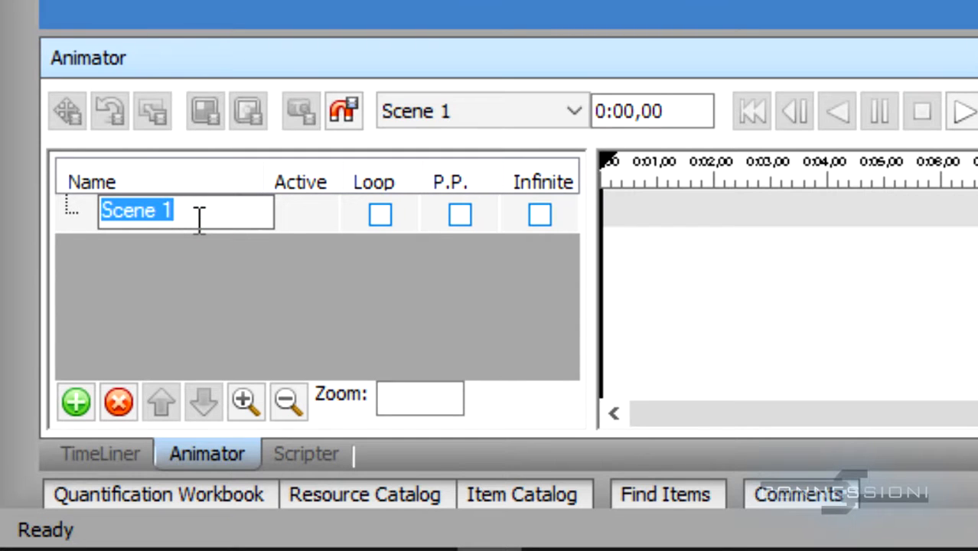
text(Montage)
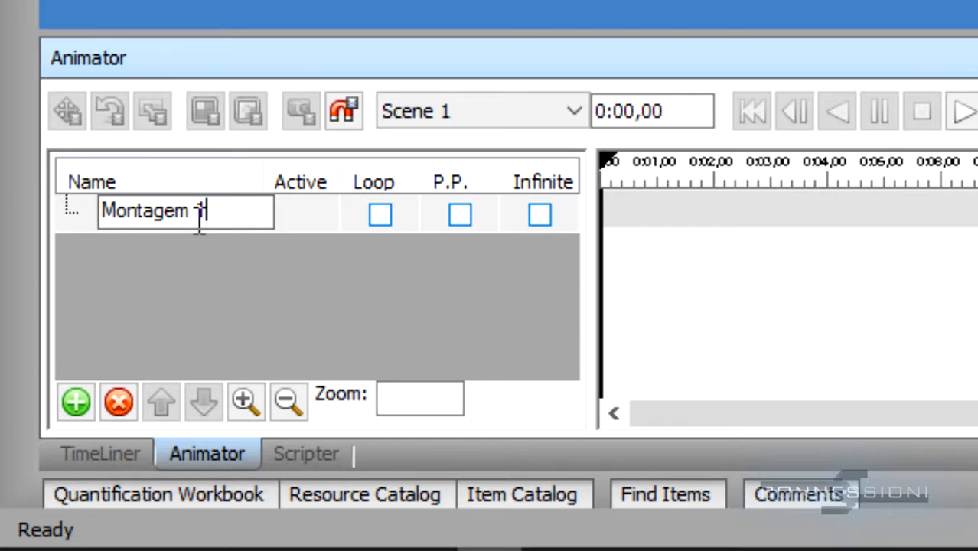
text(m 1)
key(Return)
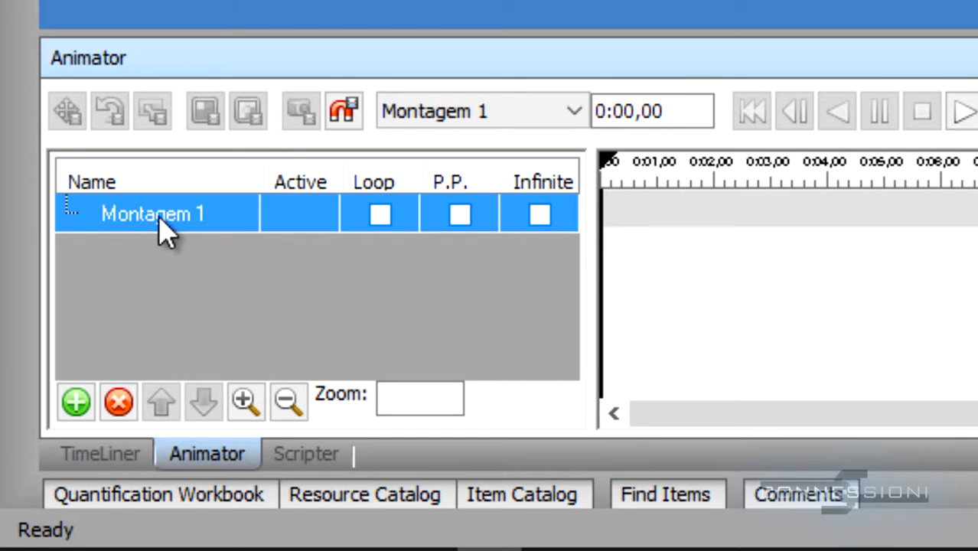
- Add a blank camera to the Montagem 1 scene and capture its keyframe of the current view at 0:00,00
click(78, 404)
mouse_move(274, 277)
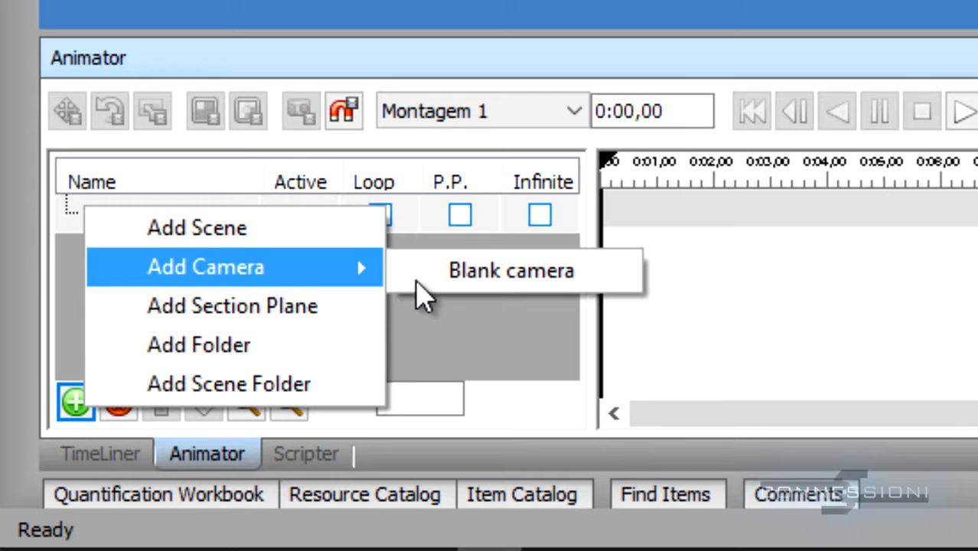
click(523, 274)
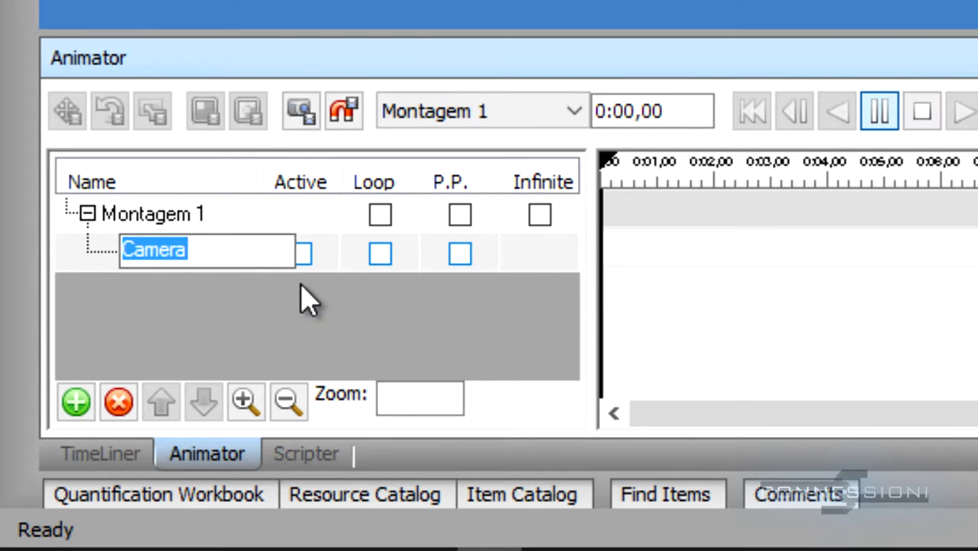
click(286, 300)
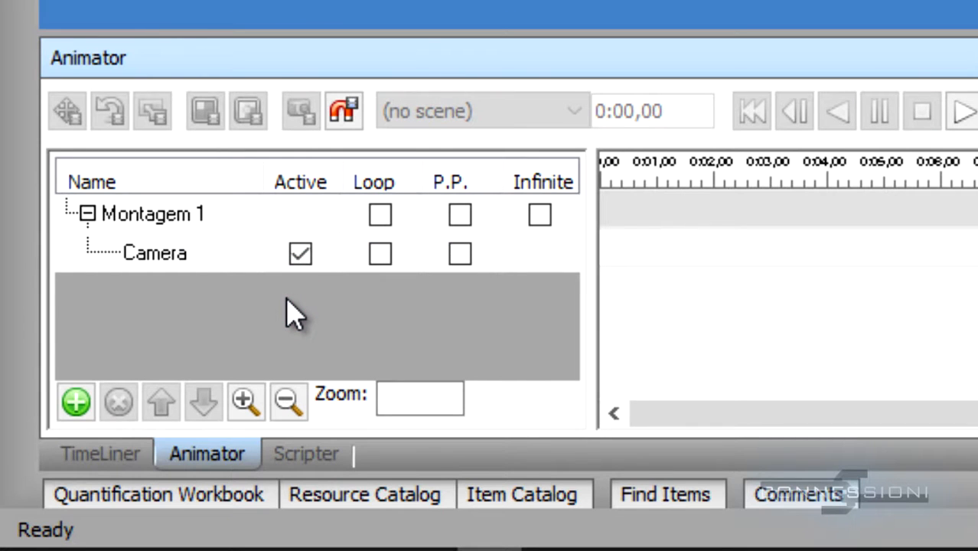
click(182, 266)
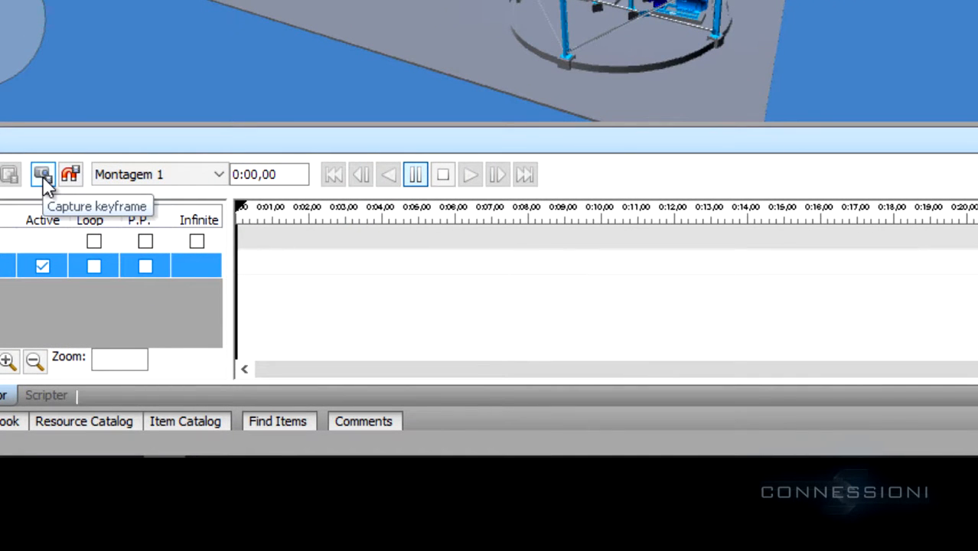
click(43, 177)
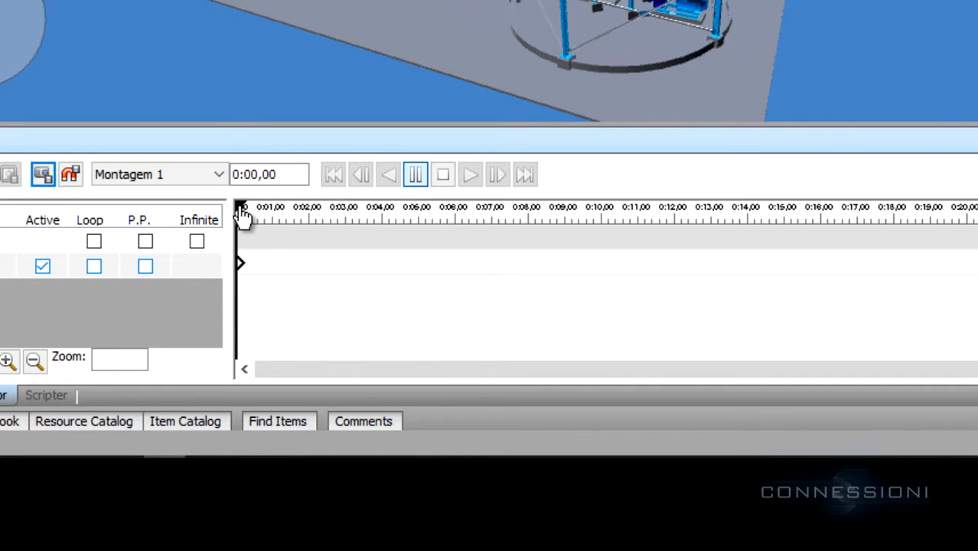
- Capture a second camera keyframe at about 0:05,13 with the view orbited so one tank is close and the other farther away
drag(242, 216, 426, 208)
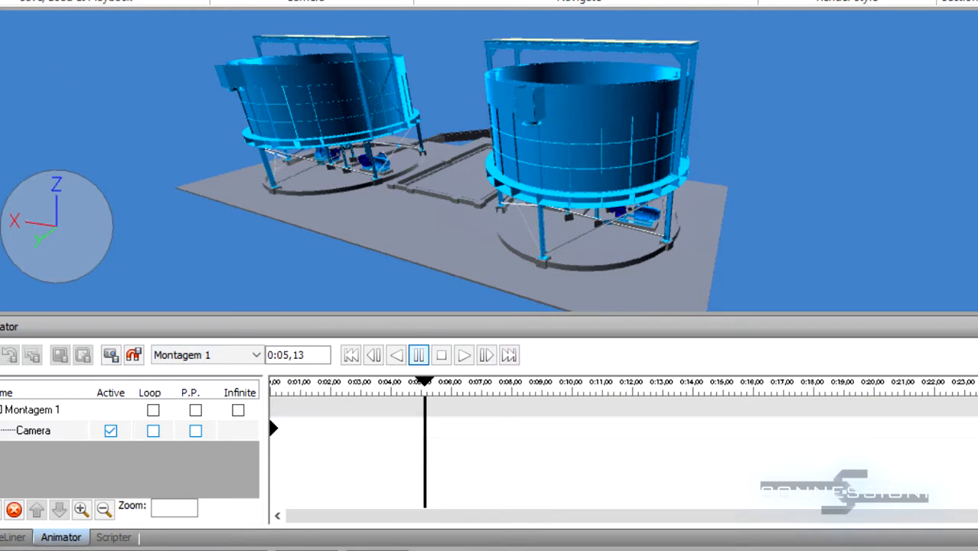
scroll(461, 189, down, 1)
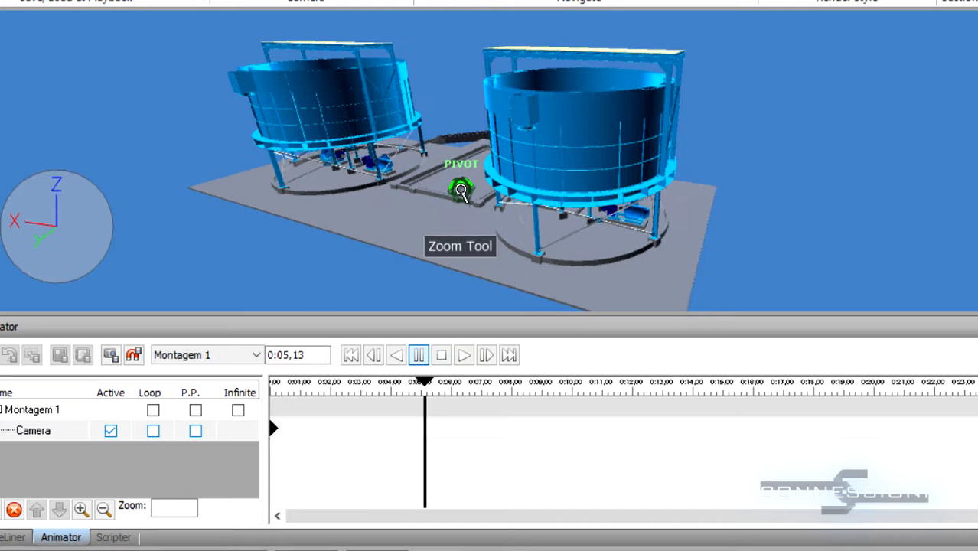
scroll(462, 190, up, 1)
shift+middle_drag(449, 210, 662, 209)
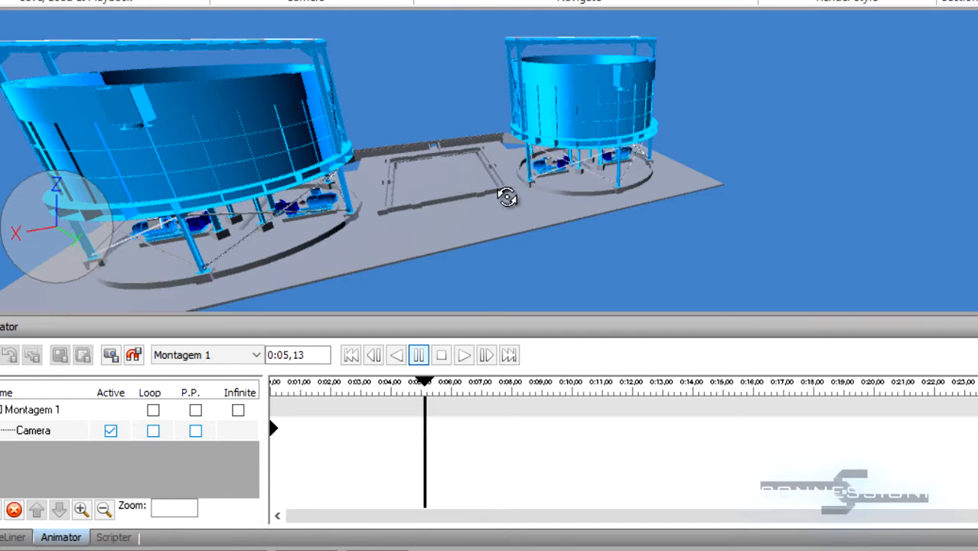
middle_drag(517, 200, 530, 195)
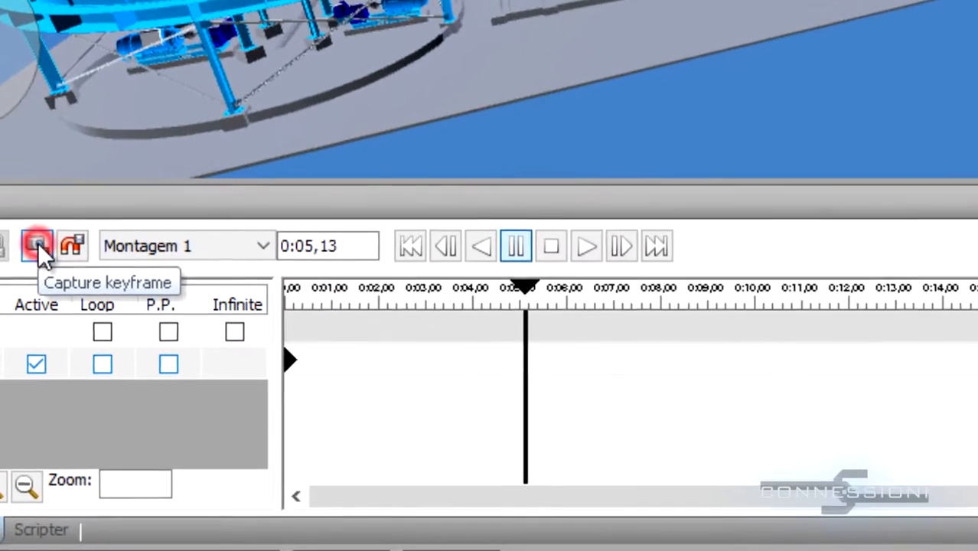
click(112, 355)
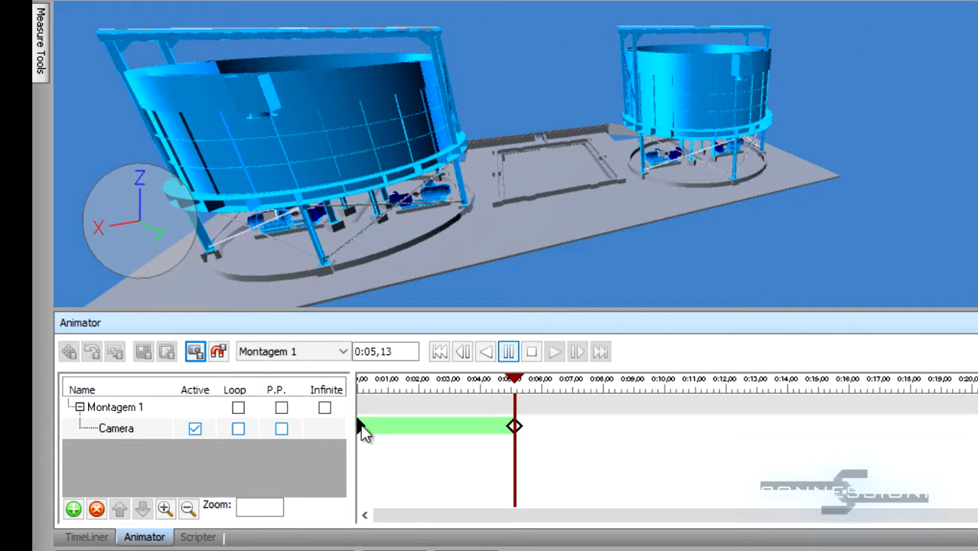
- Play back the Montagem 1 camera animation from its first keyframe
click(361, 426)
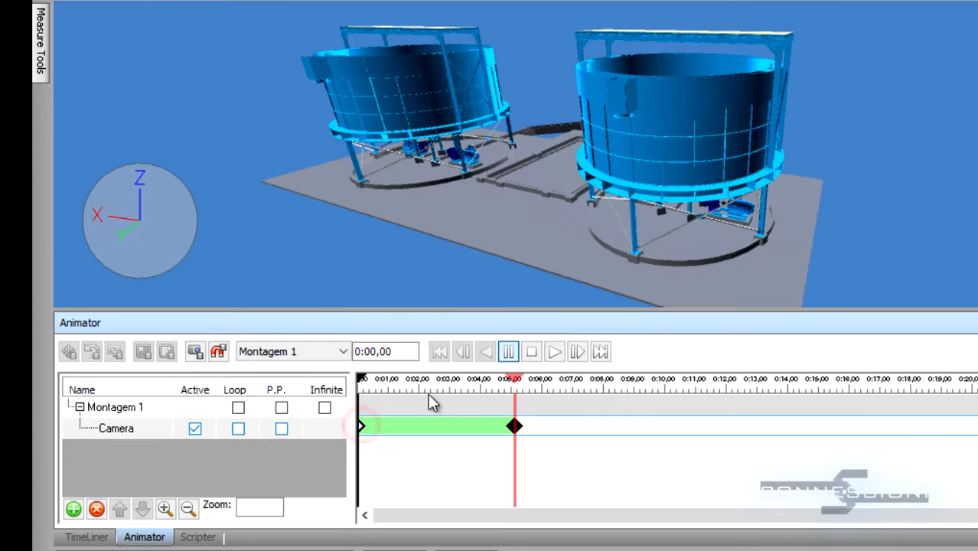
click(554, 353)
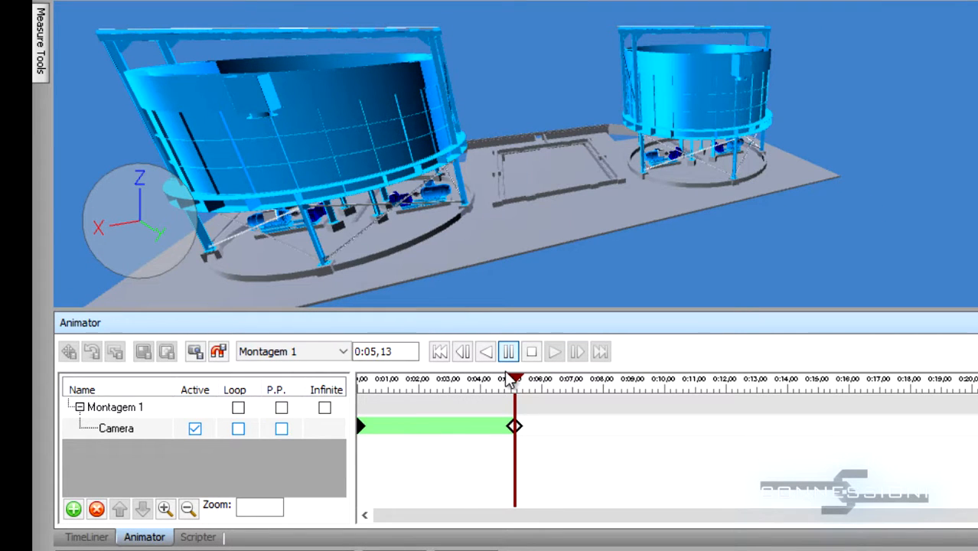
- Capture a camera keyframe at 0:09,97 with the view orbited and zoomed in on one tank's legs and the pumps beneath it
drag(512, 387, 665, 386)
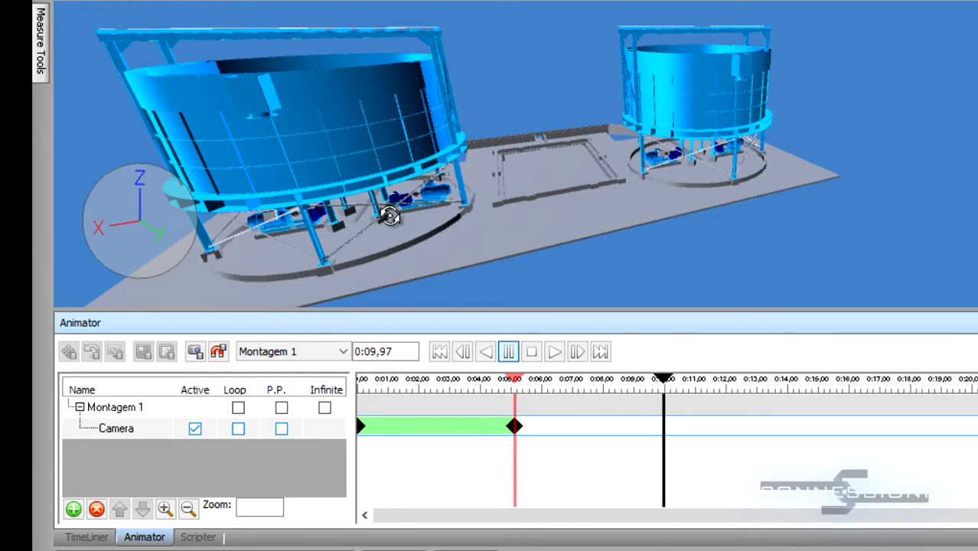
scroll(353, 217, down, 1)
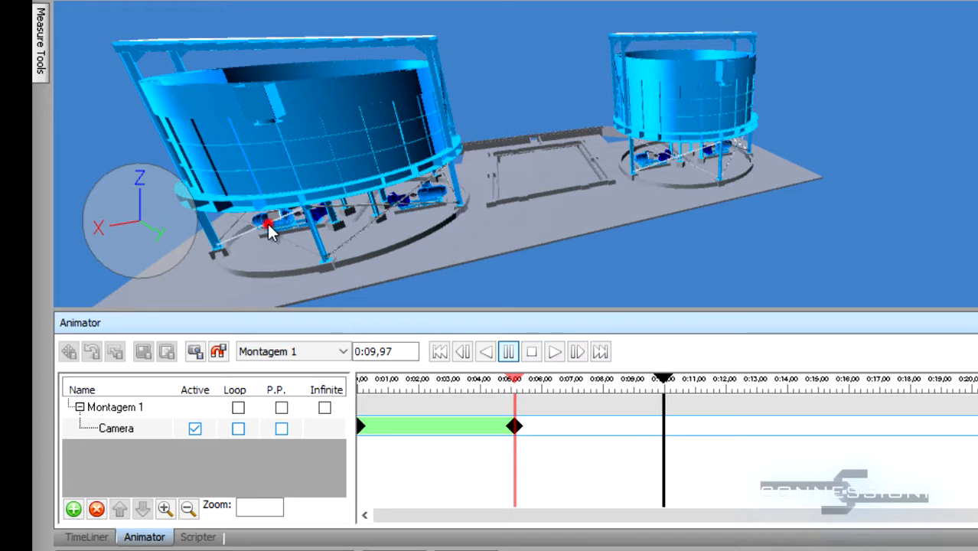
shift+middle_drag(269, 230, 848, 236)
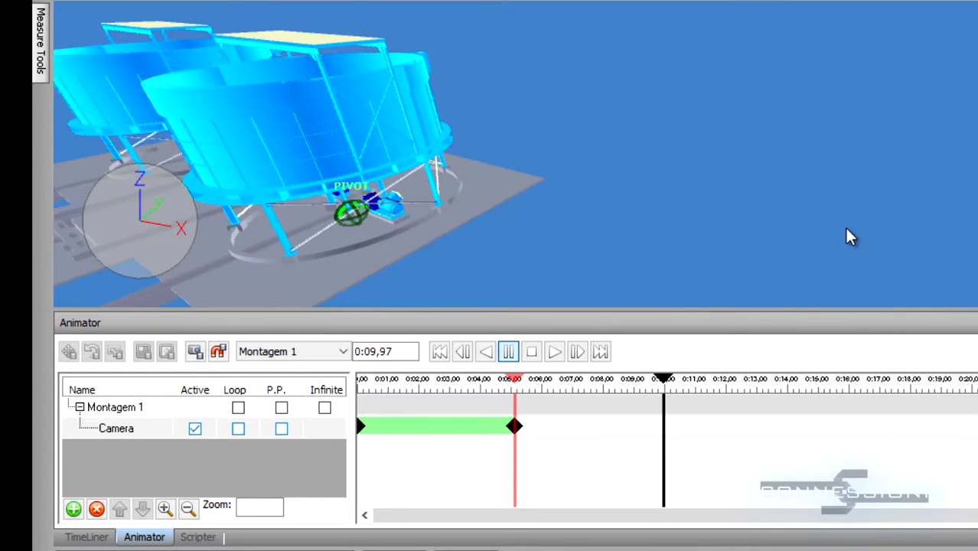
mouse_move(365, 163)
middle_down()
mouse_move(426, 159)
mouse_move(476, 168)
middle_up()
scroll(437, 205, up, 3)
scroll(443, 203, up, 2)
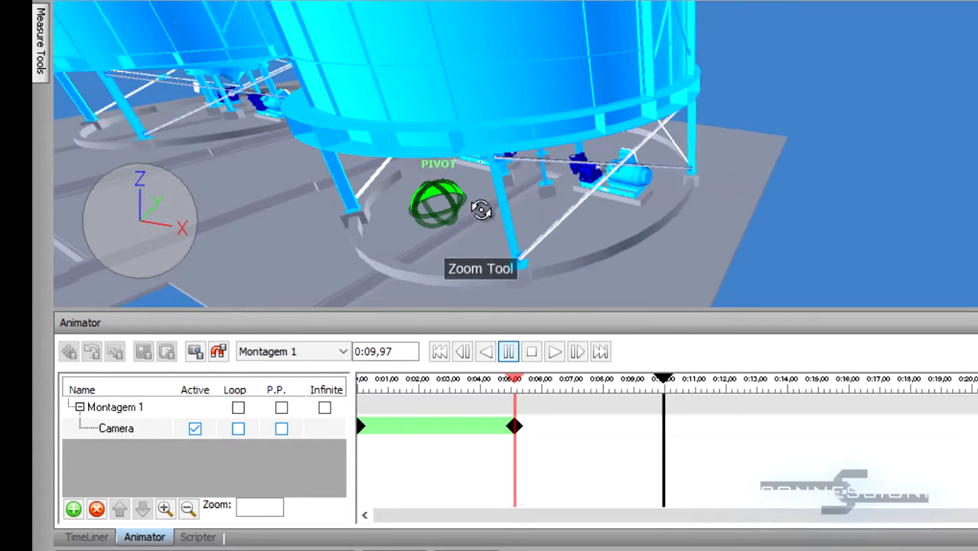
shift+middle_drag(482, 208, 501, 195)
scroll(482, 185, up, 1)
scroll(482, 185, up, 2)
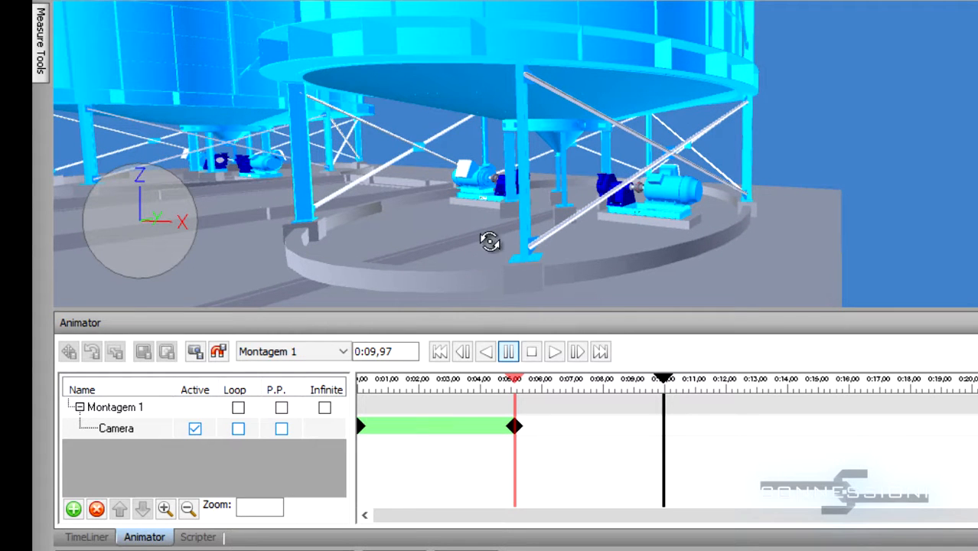
click(196, 351)
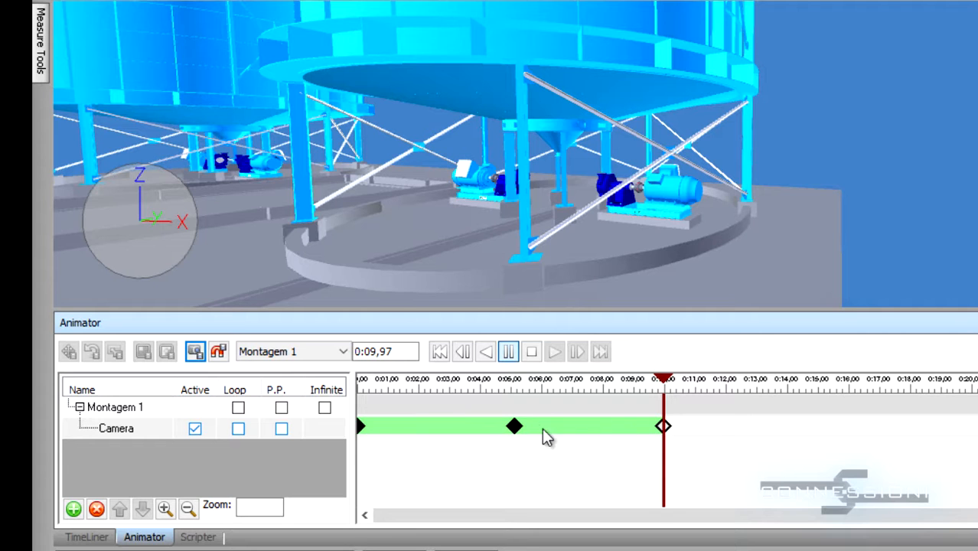
- Play back the camera animation from the 0:05,13 keyframe to the 0:09,97 keyframe
click(512, 429)
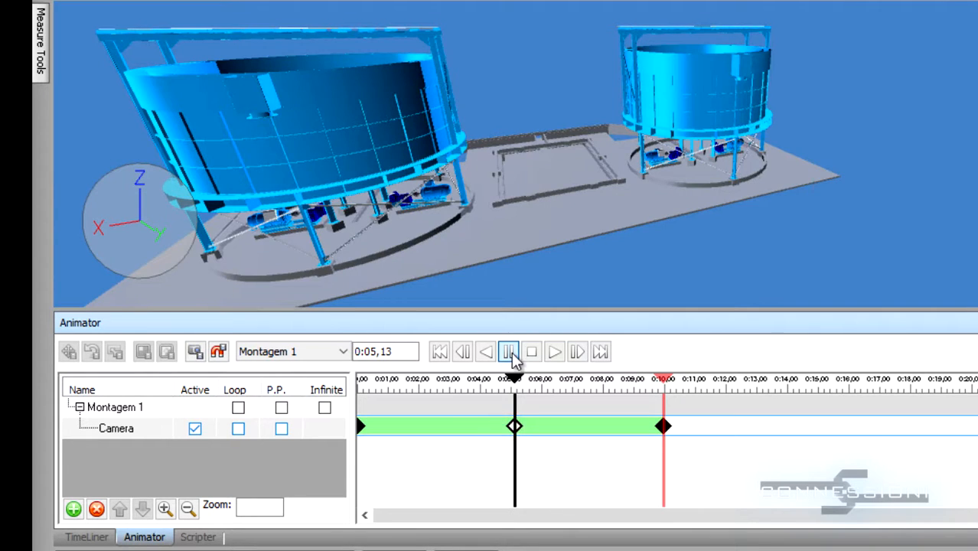
click(509, 352)
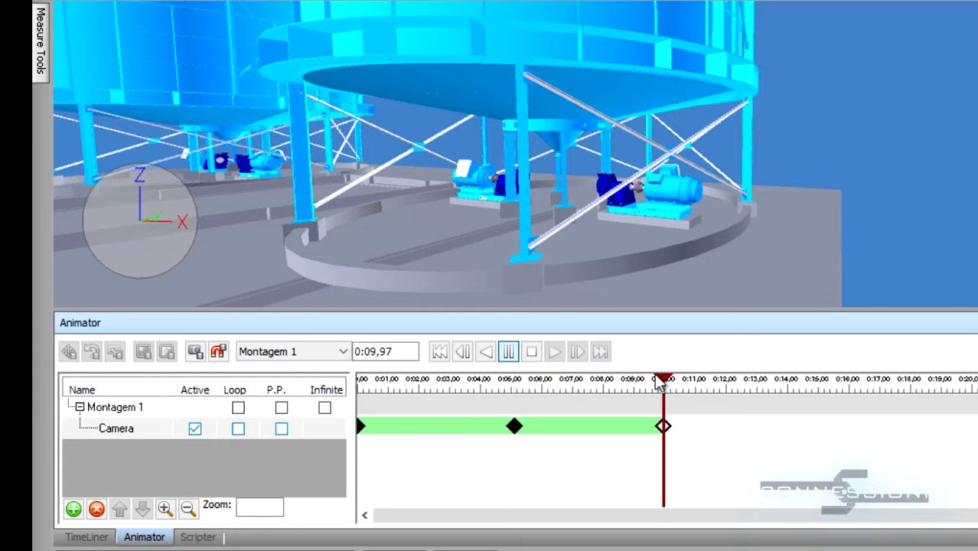
- Capture an intermediate camera keyframe at 0:07,81 with the view moved clear of the near tank and facing the far tank and its pumps
drag(664, 388, 601, 389)
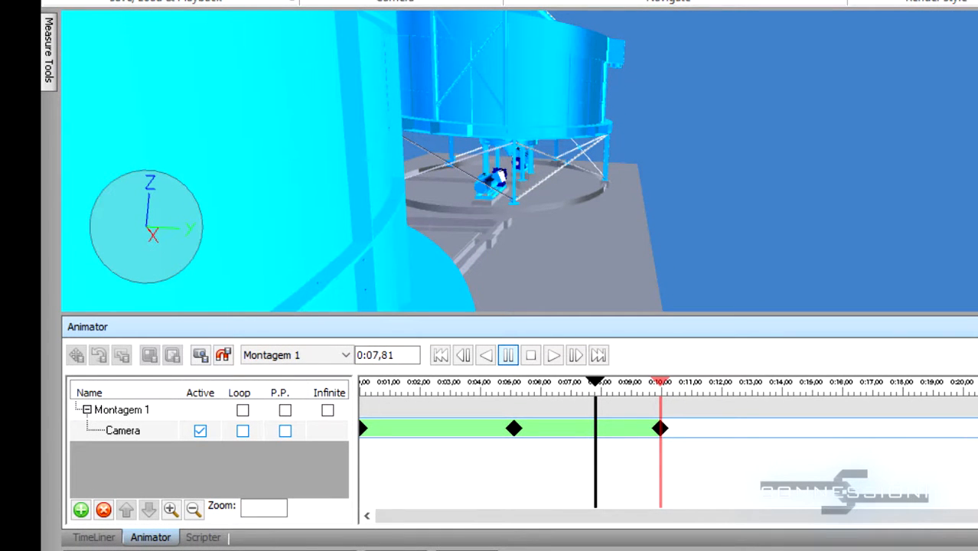
click(360, 190)
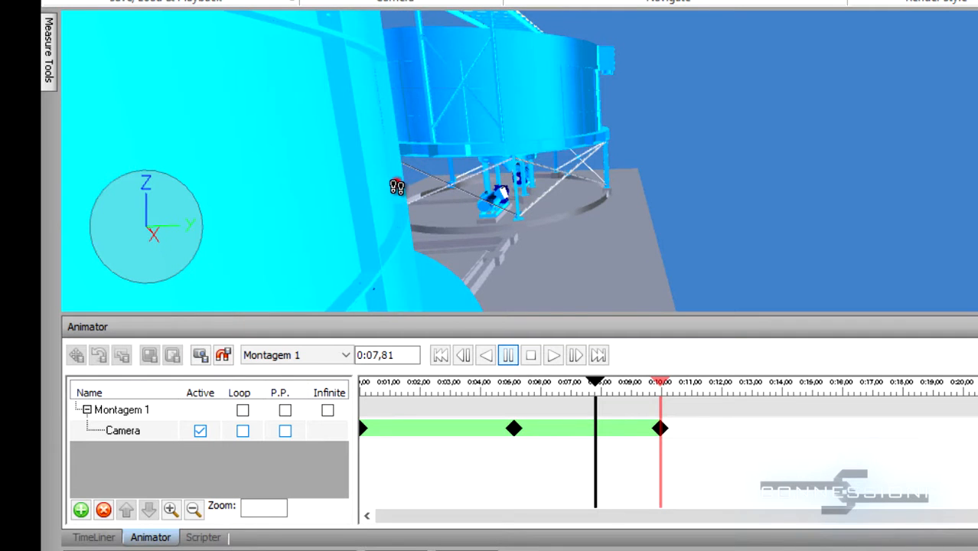
drag(397, 187, 464, 275)
mouse_move(646, 221)
mouse_down()
mouse_move(464, 223)
mouse_move(548, 223)
mouse_up()
middle_drag(683, 228, 813, 238)
drag(812, 238, 671, 180)
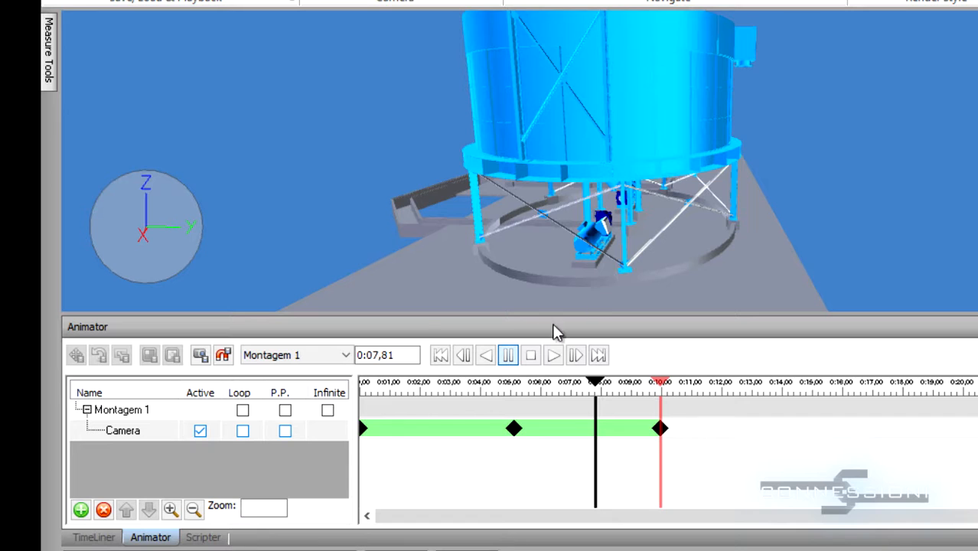
click(201, 355)
- Play back the camera animation from the 0:05,13 keyframe and again from the first keyframe
click(513, 430)
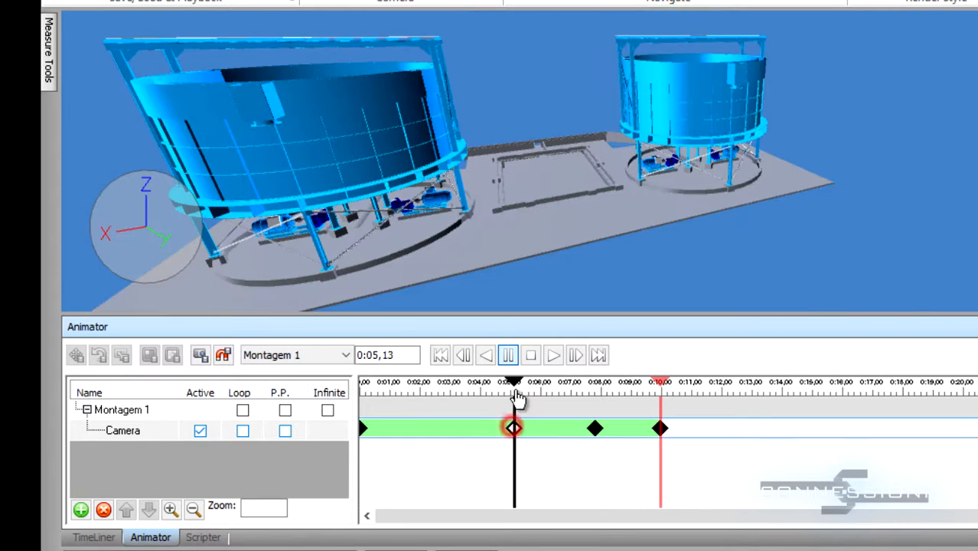
click(508, 355)
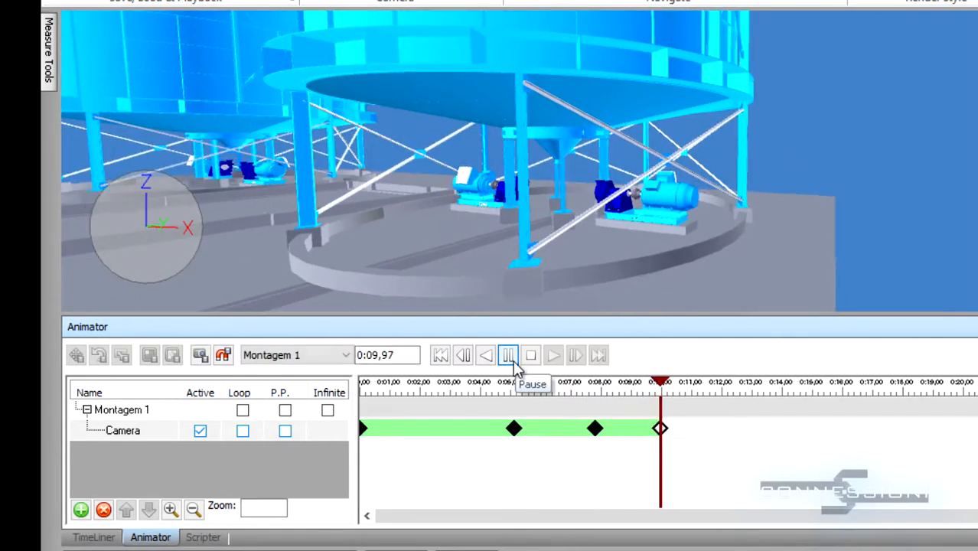
click(364, 426)
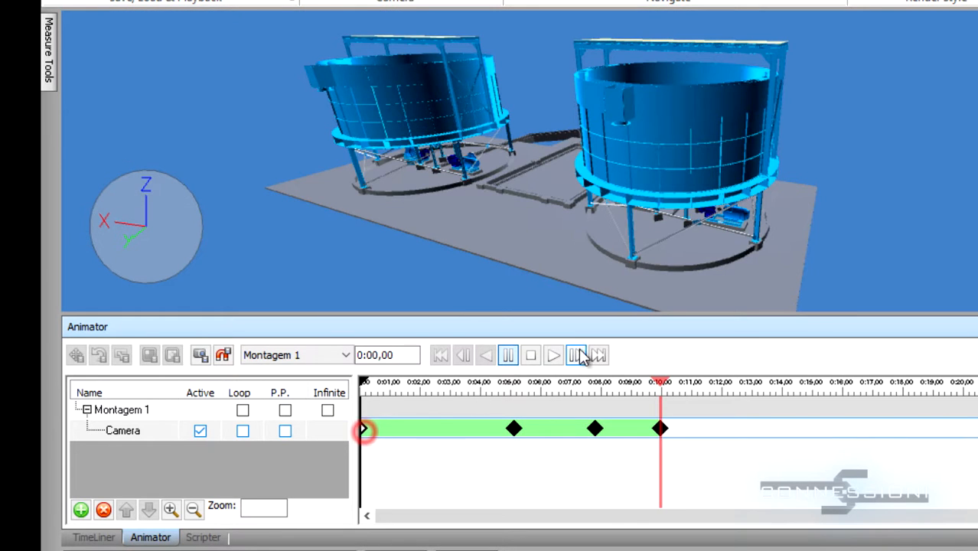
click(513, 355)
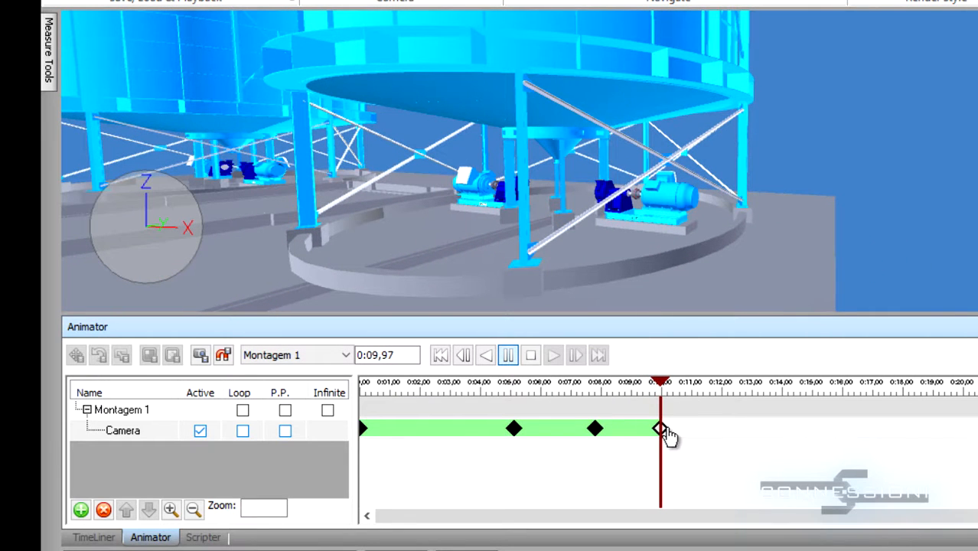
- Move the last camera keyframe to 0:13,97 and the intermediate 0:07,81 keyframe to 0:09,63
click(665, 428)
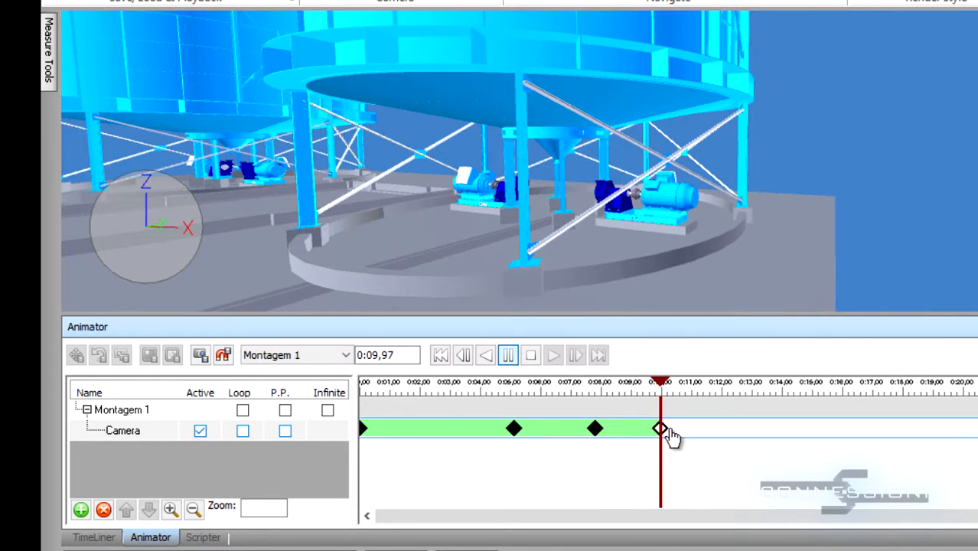
drag(789, 435, 785, 432)
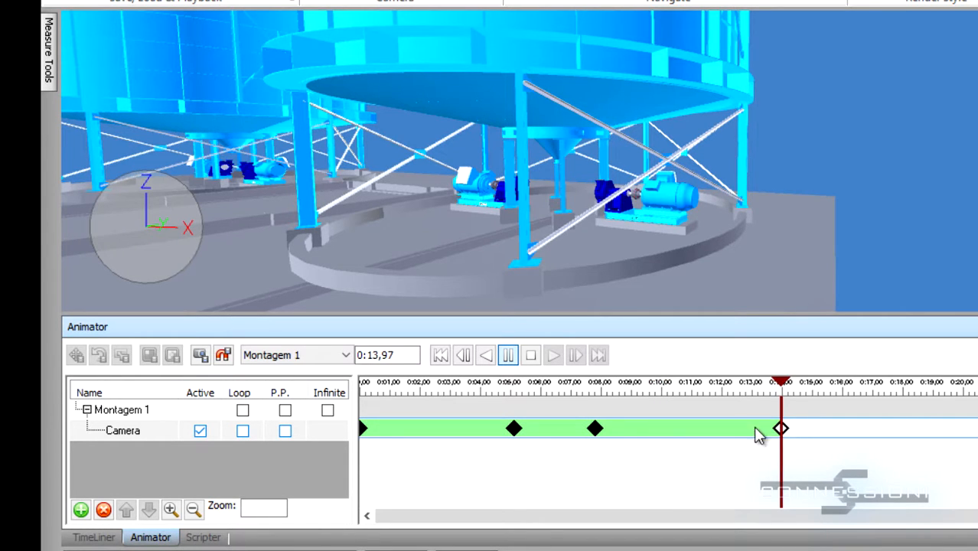
click(596, 430)
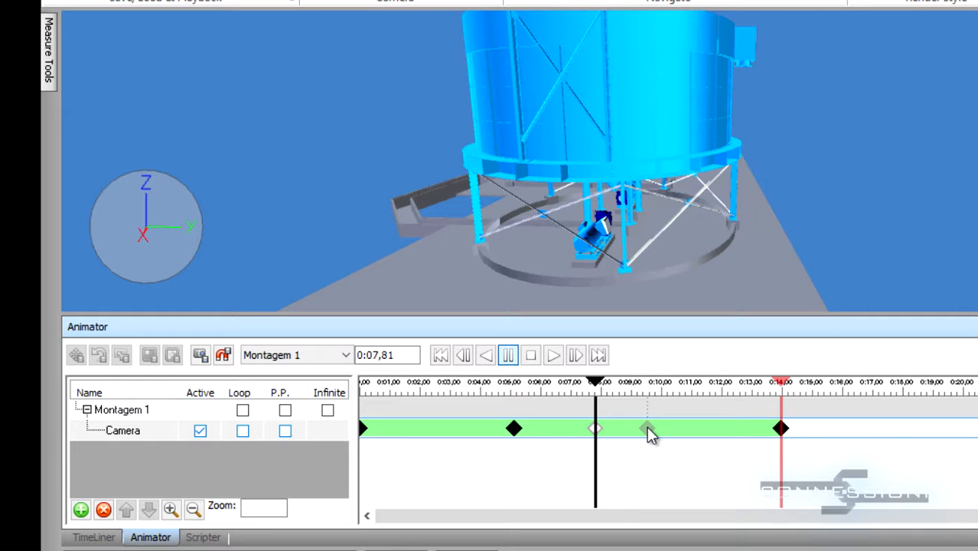
drag(651, 433, 649, 430)
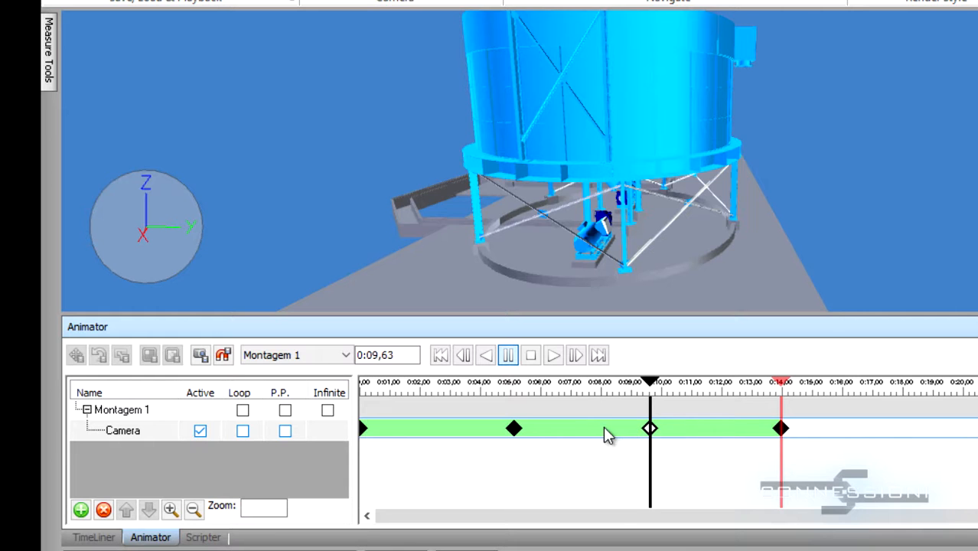
- Play back the retimed camera animation from the 0:05,13 keyframe to the end
click(514, 430)
click(508, 355)
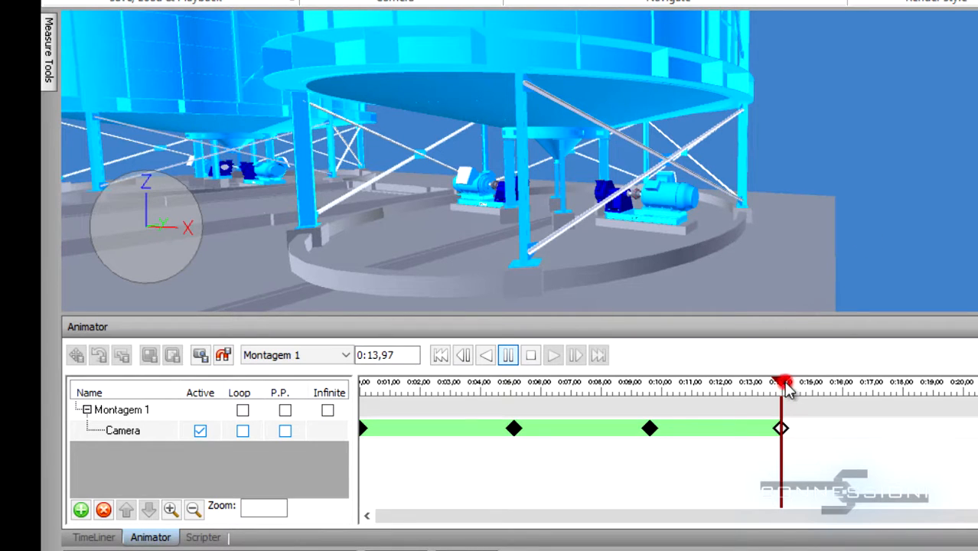
- Capture a camera keyframe at 0:18,78 with the view orbited around the tank's base to show its pumps from another side
drag(788, 389, 932, 390)
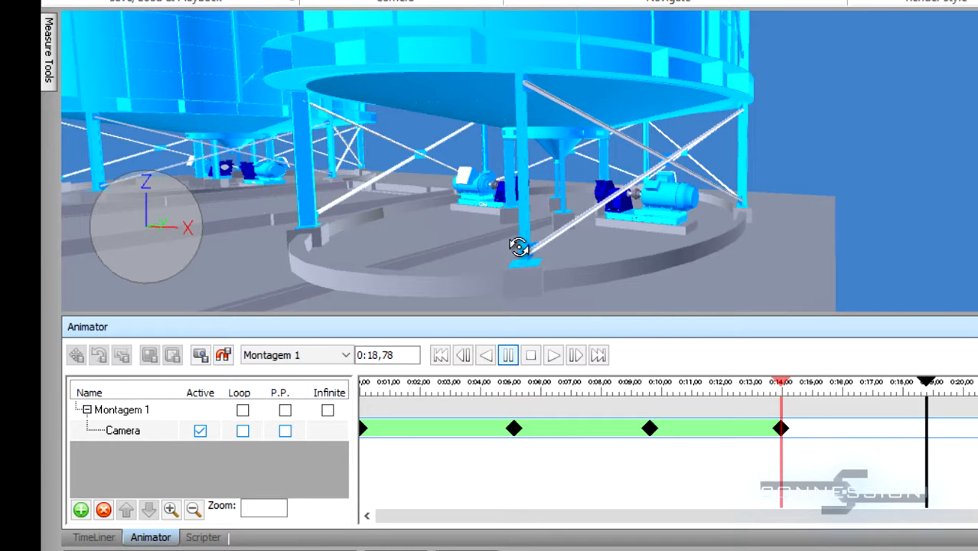
middle_drag(520, 242, 525, 247)
scroll(523, 215, down, 1)
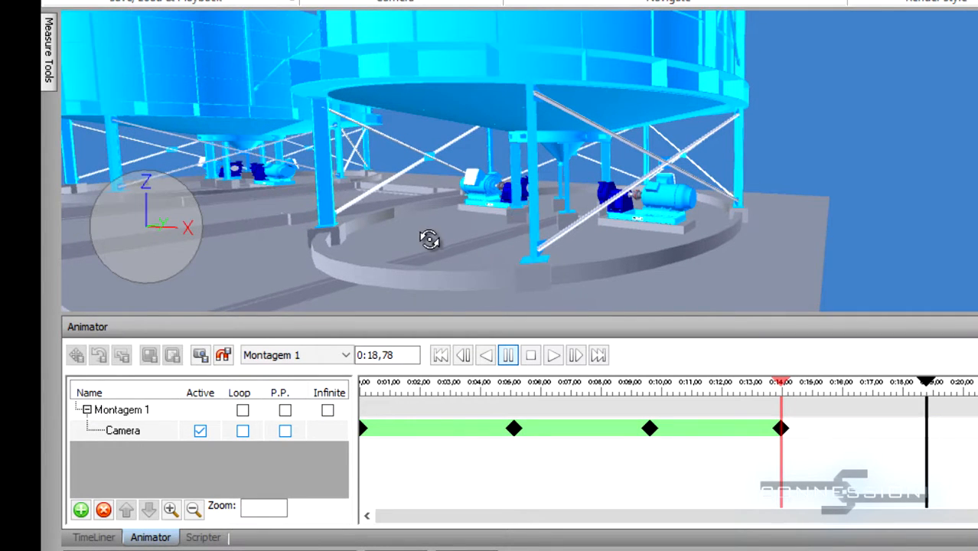
shift+middle_drag(430, 240, 760, 245)
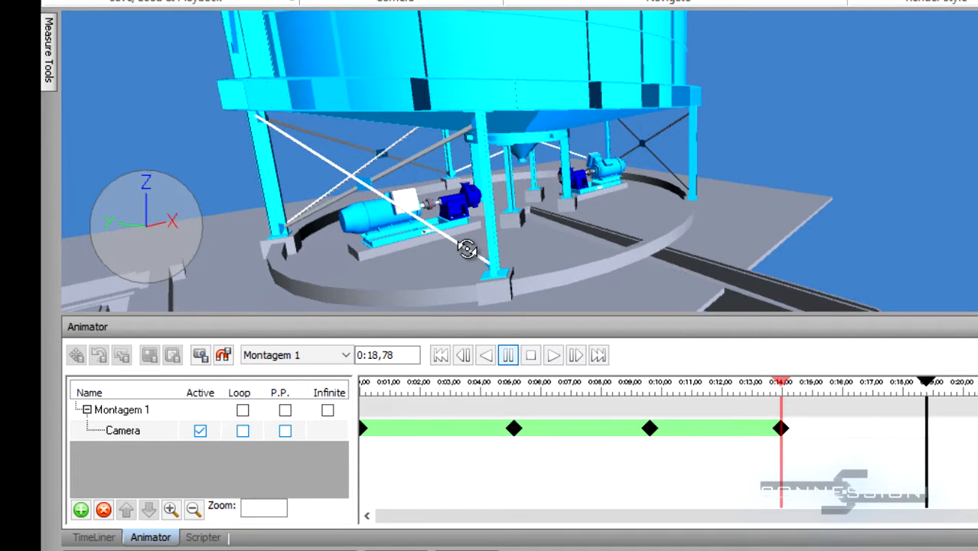
middle_drag(474, 249, 602, 246)
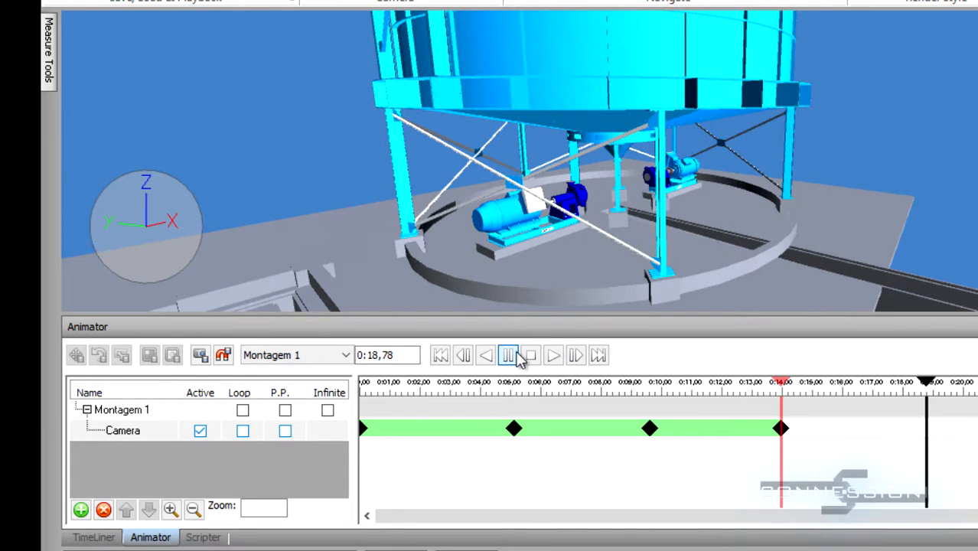
click(202, 357)
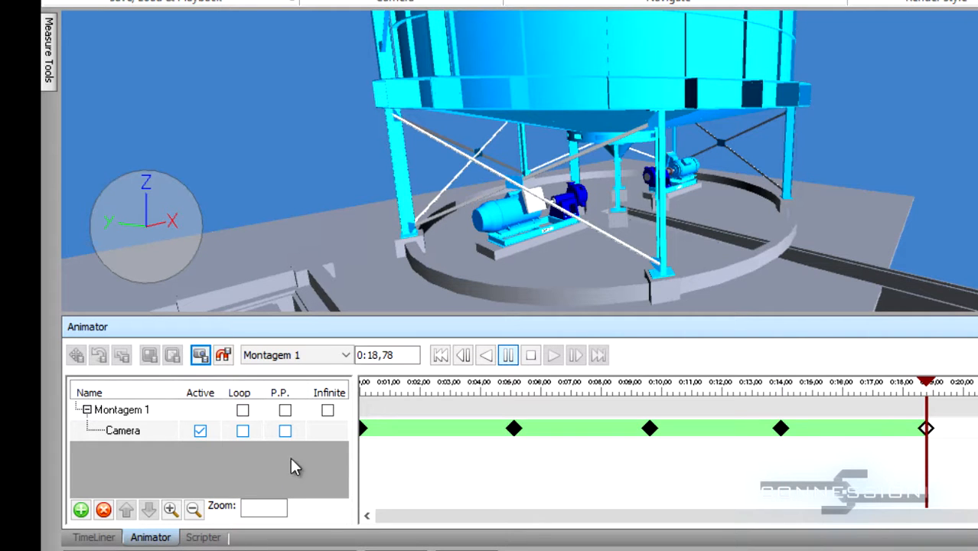
- Play back the whole Montagem 1 camera animation from the first keyframe
click(364, 428)
click(509, 355)
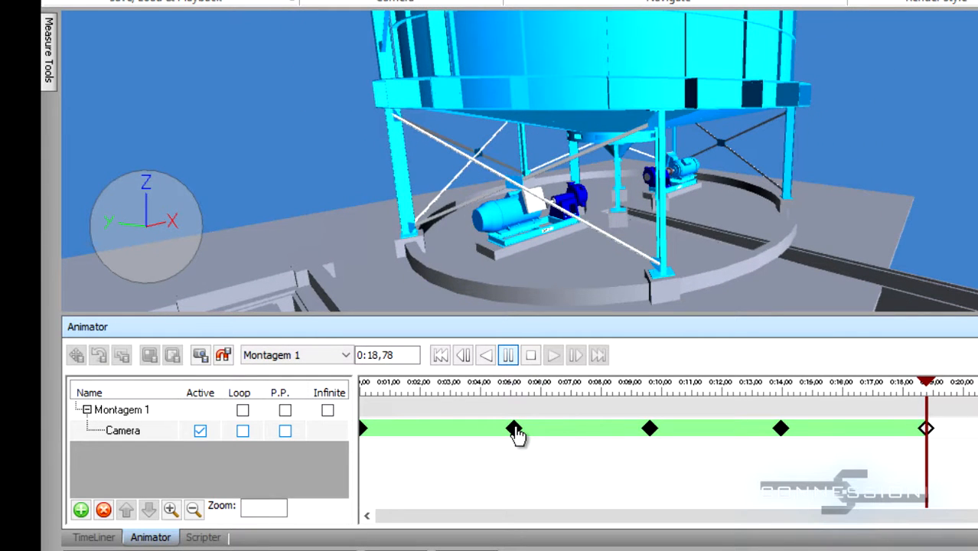
- Recapture the 0:09,63 camera keyframe with more of the tank in view and shifted toward the centre
click(650, 429)
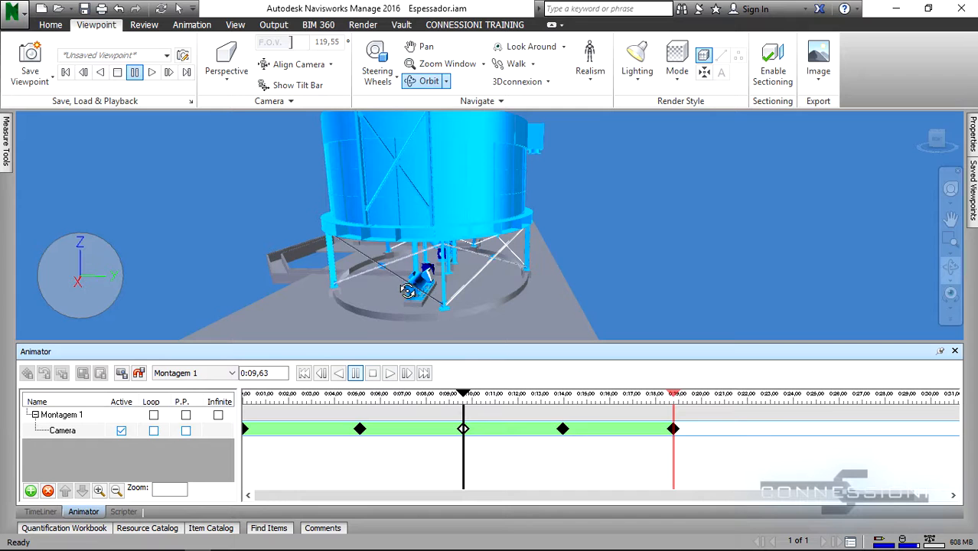
middle_drag(407, 297, 448, 302)
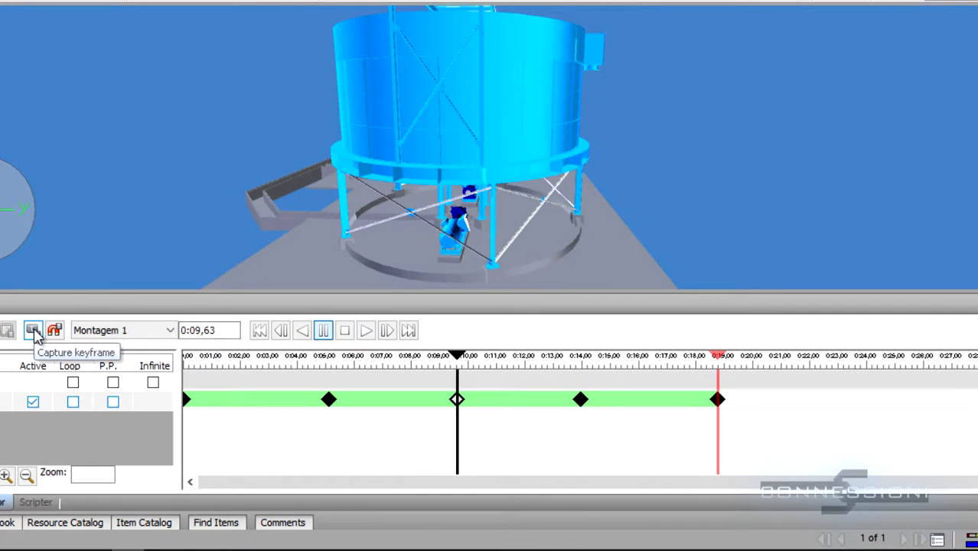
click(33, 331)
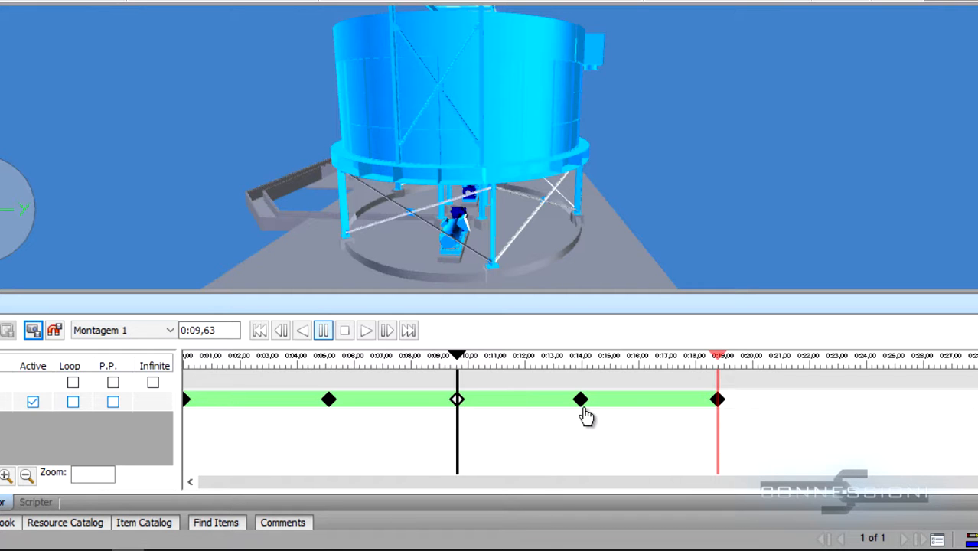
- Recapture the 0:13,97 and 0:18,78 camera keyframes with the tank base panned toward the centre of the view
click(582, 404)
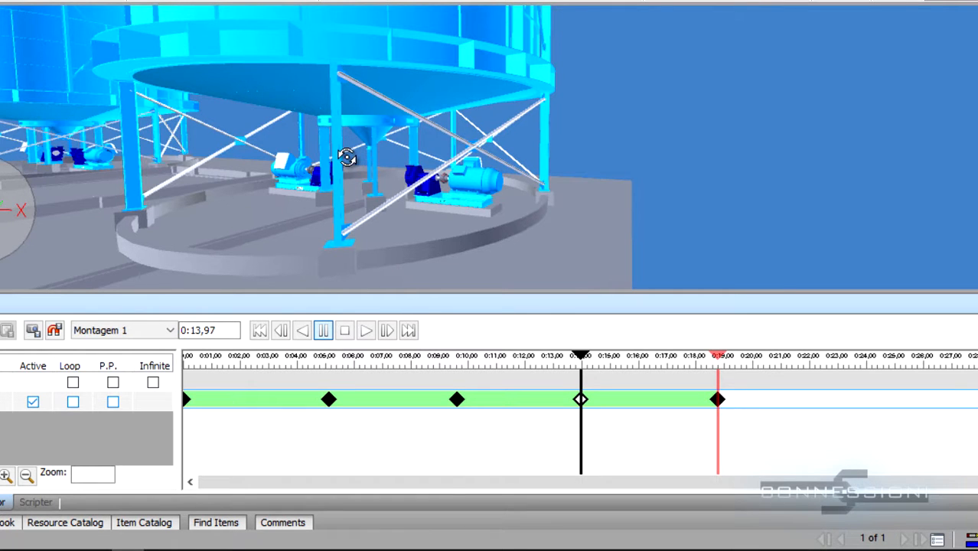
middle_drag(349, 164, 444, 159)
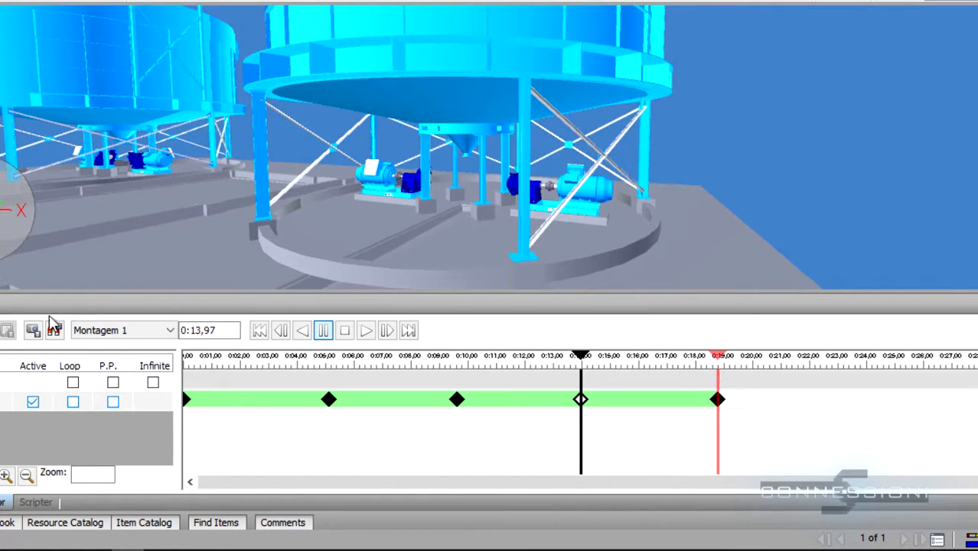
click(718, 399)
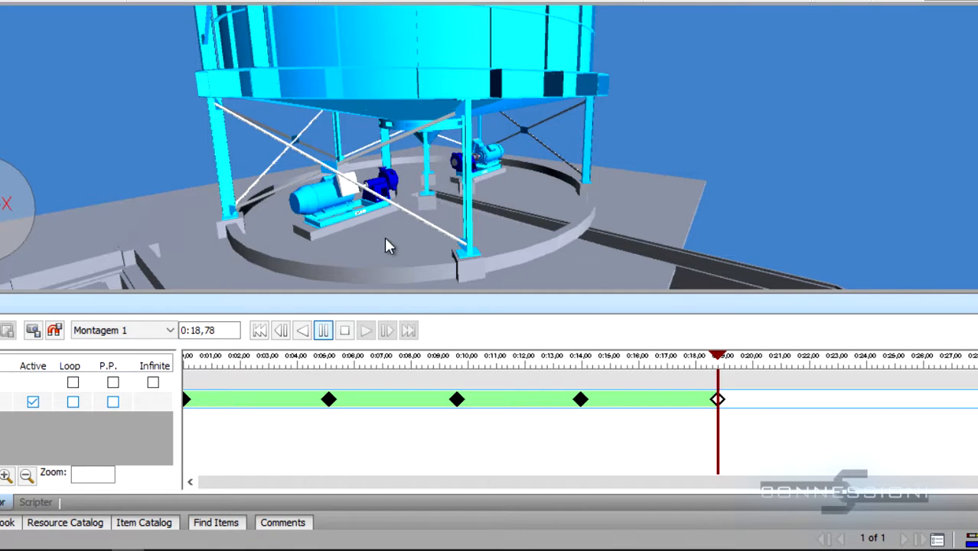
middle_drag(388, 241, 466, 236)
click(32, 331)
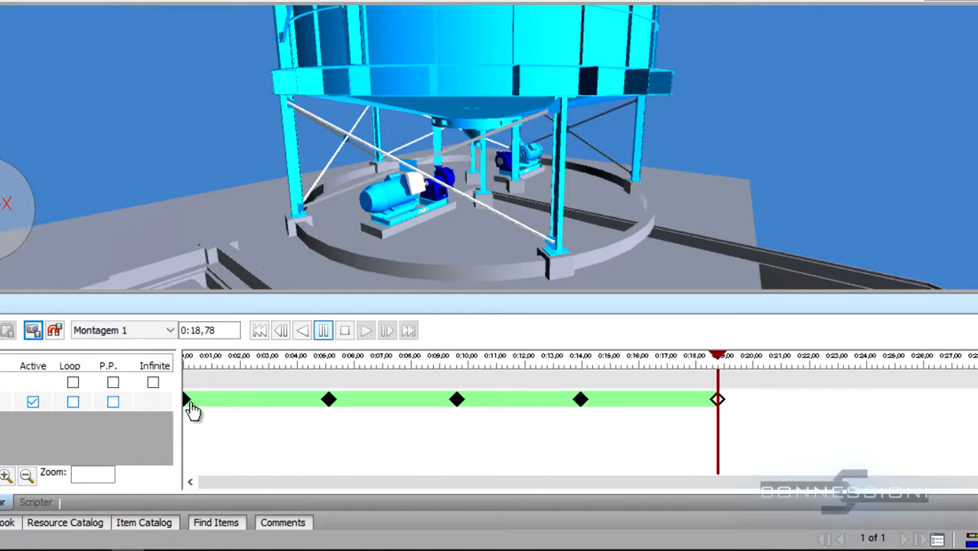
- Play back the adjusted camera animation from the first keyframe and pause it at 0:08,06
click(188, 400)
click(326, 330)
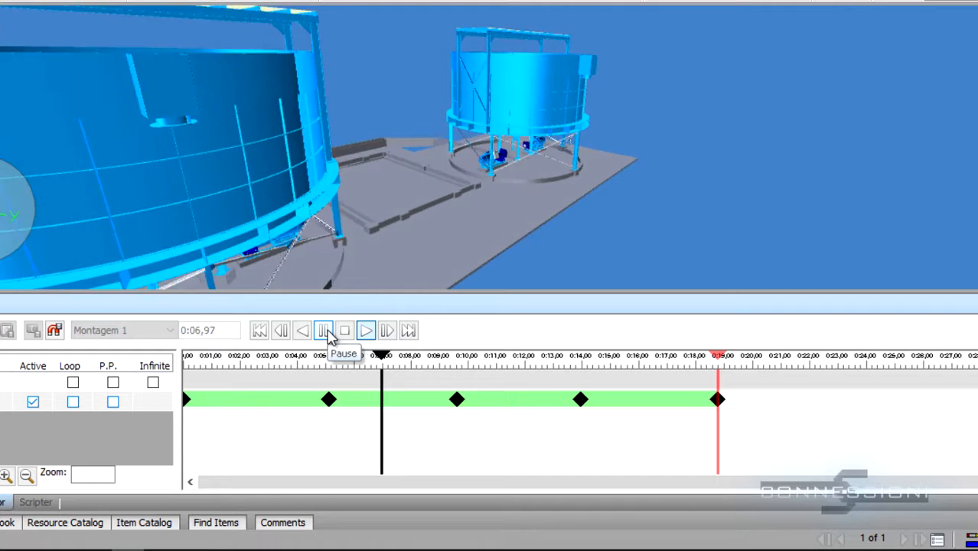
click(324, 331)
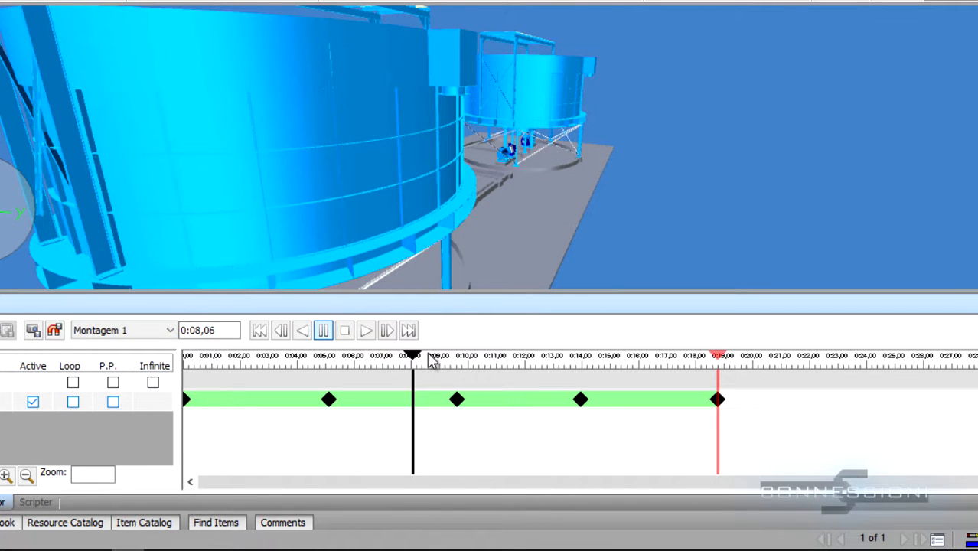
- Capture a camera keyframe at 0:07,47 with the view turned so the near tank and its base sit closer to the centre
drag(412, 360, 395, 359)
click(330, 401)
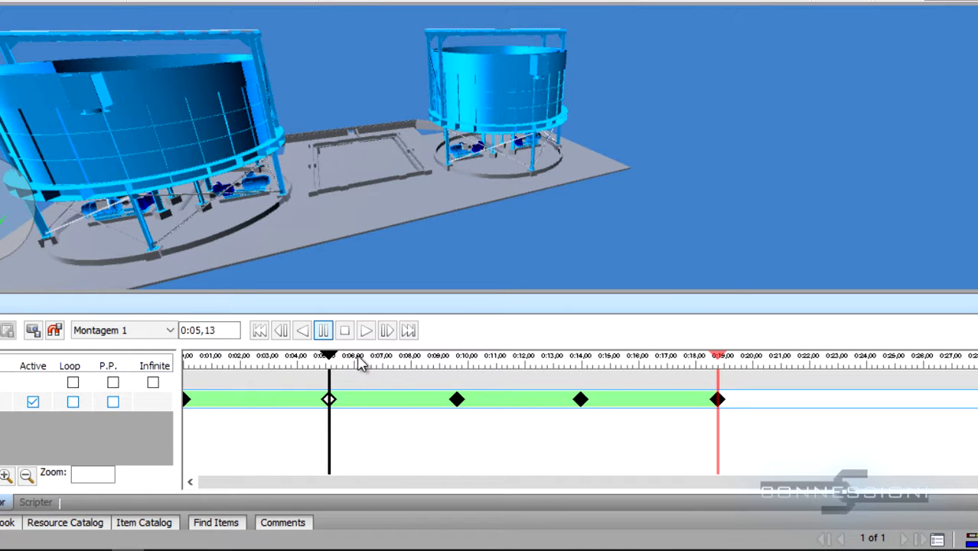
drag(330, 363, 417, 401)
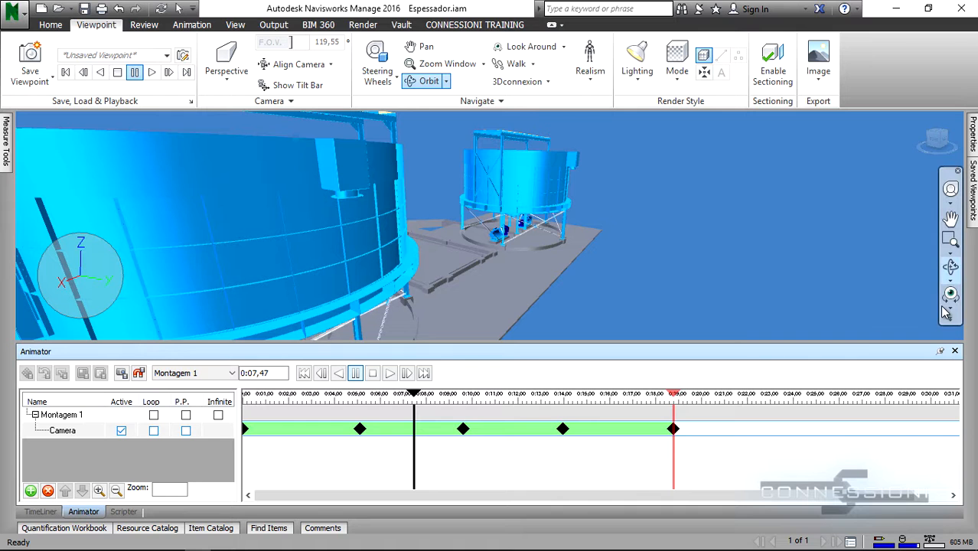
click(950, 296)
drag(453, 274, 224, 291)
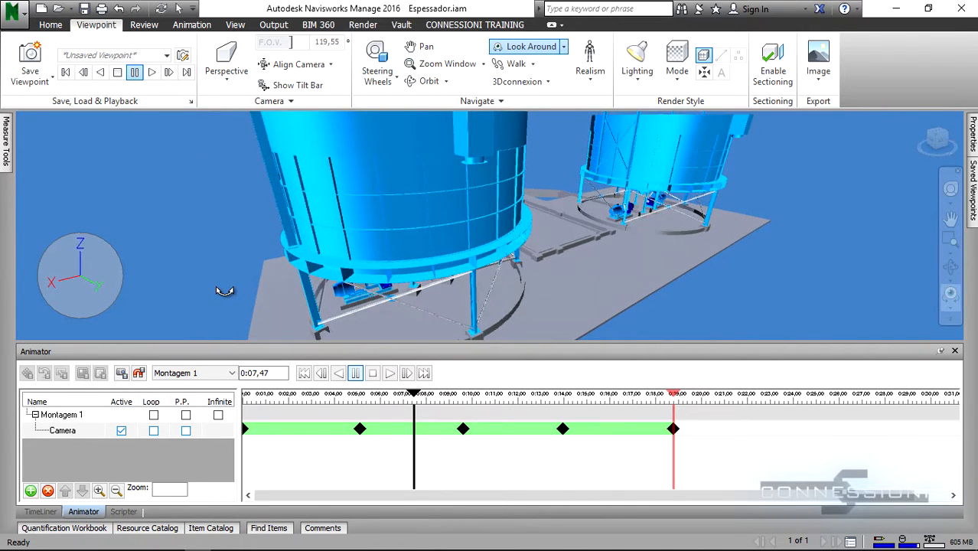
click(121, 374)
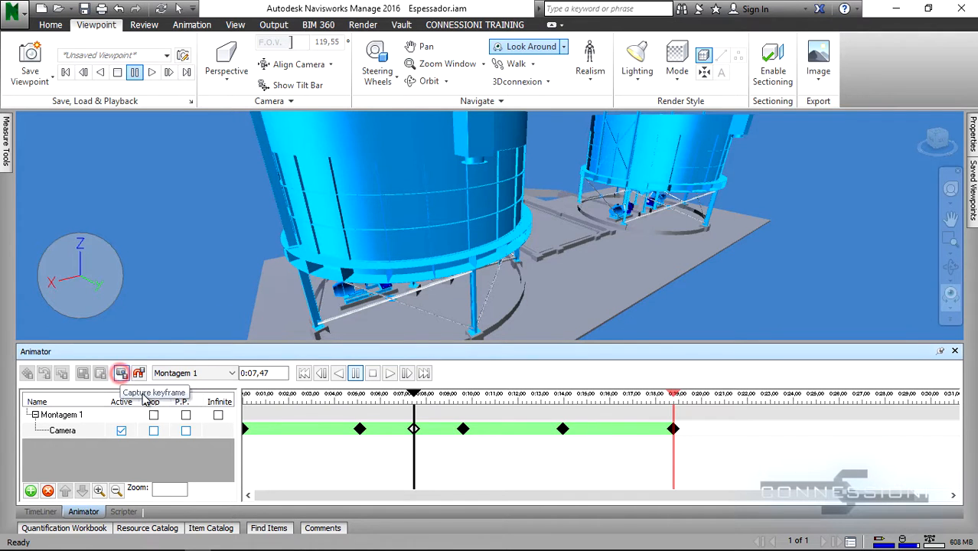
- Play back the camera animation from the 0:05,13 keyframe and again from the first keyframe
click(359, 428)
click(356, 374)
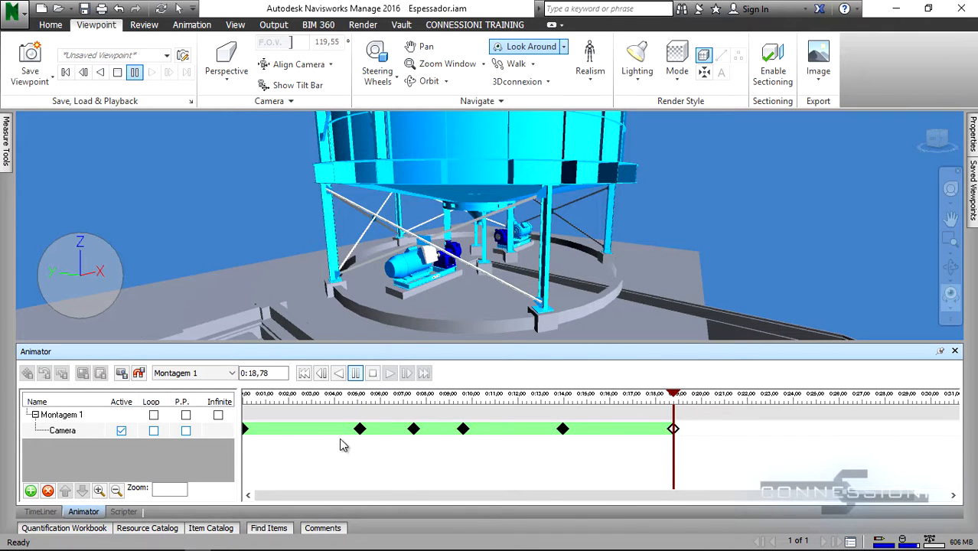
click(246, 429)
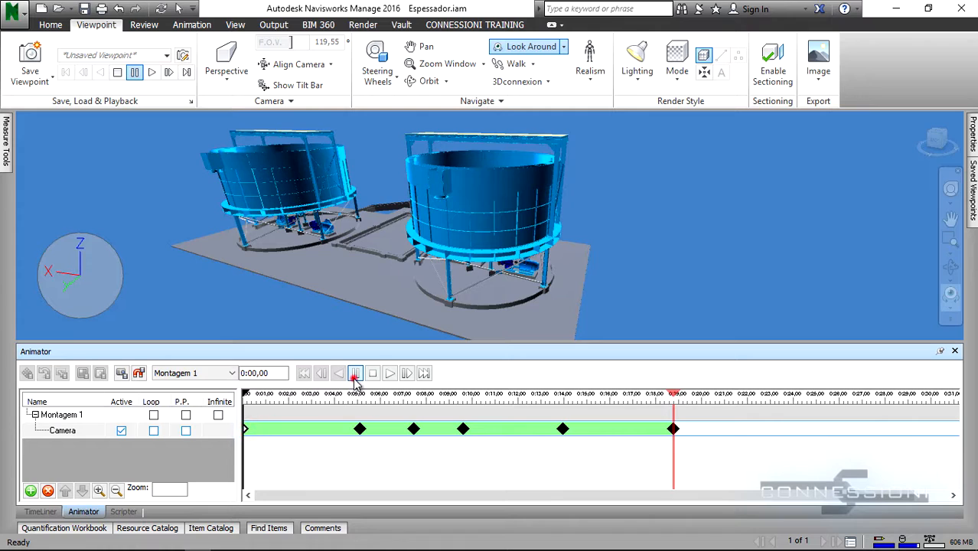
click(355, 380)
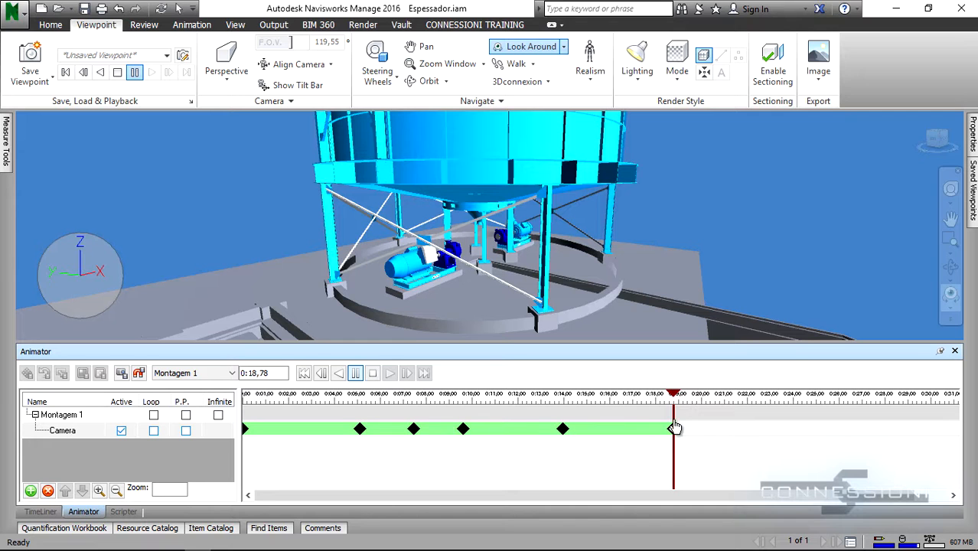
- Capture an intermediate camera keyframe at 0:04,16, just before the 0:05,13 keyframe
drag(677, 395, 571, 395)
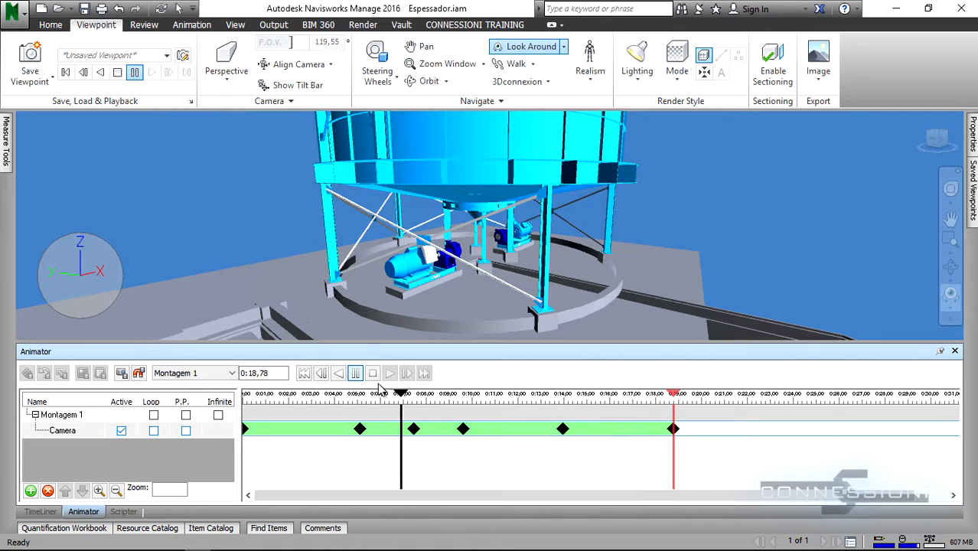
drag(381, 389, 341, 394)
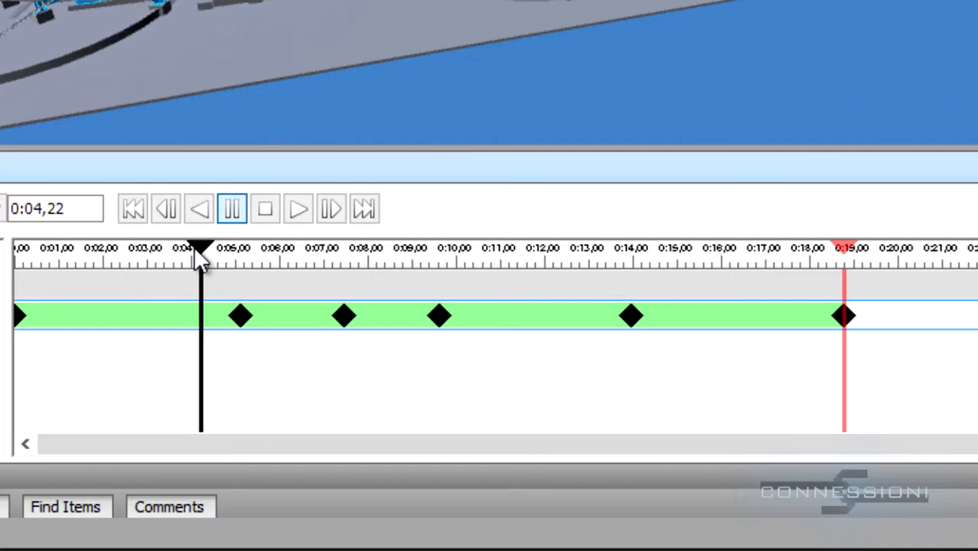
drag(340, 399, 338, 399)
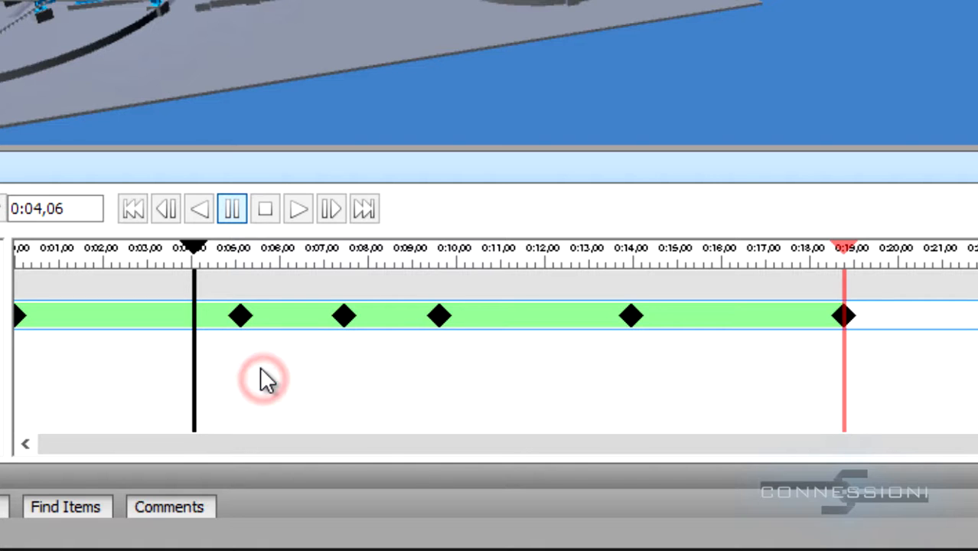
scroll(258, 357, down, 1)
scroll(259, 357, up, 1)
scroll(284, 357, up, 1)
drag(307, 434, 342, 433)
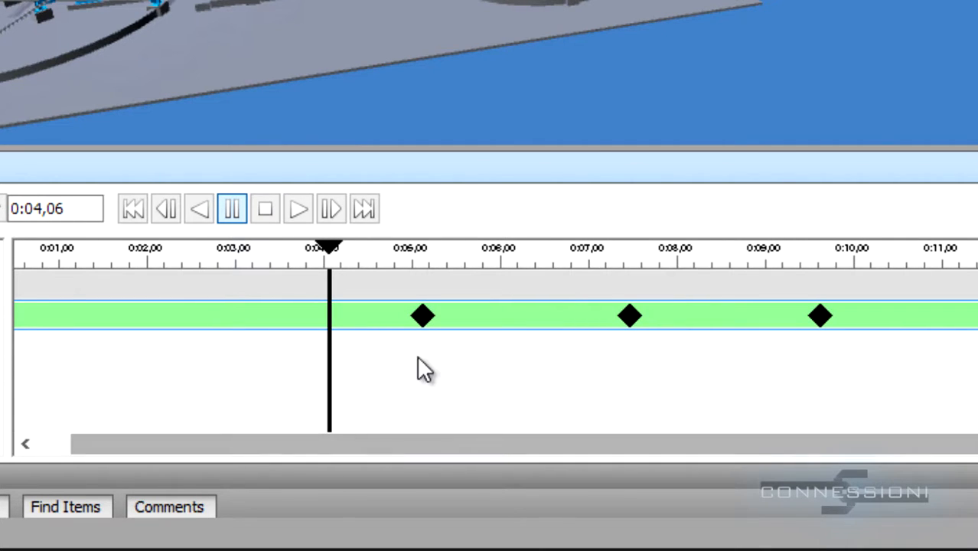
click(330, 253)
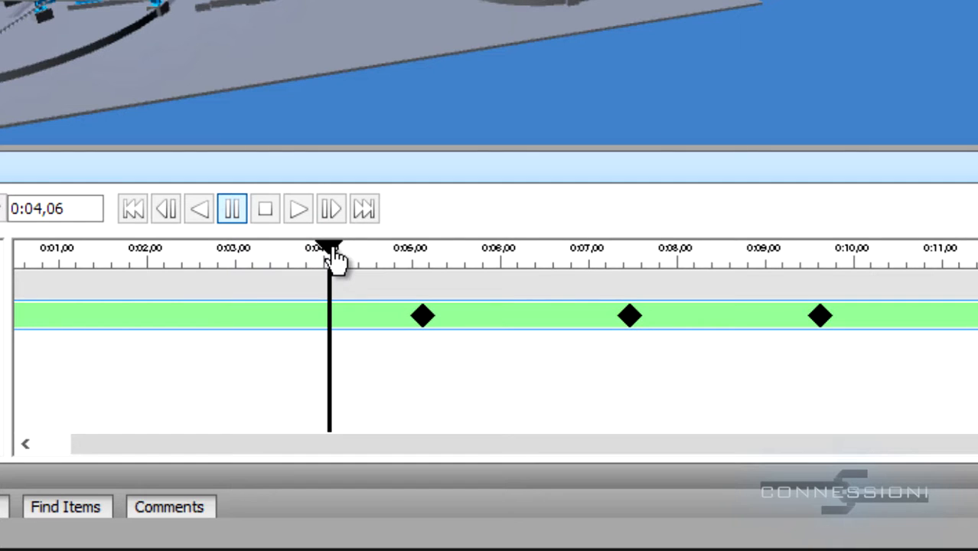
mouse_move(335, 259)
mouse_down()
mouse_move(511, 256)
mouse_move(331, 252)
mouse_up()
drag(334, 252, 338, 245)
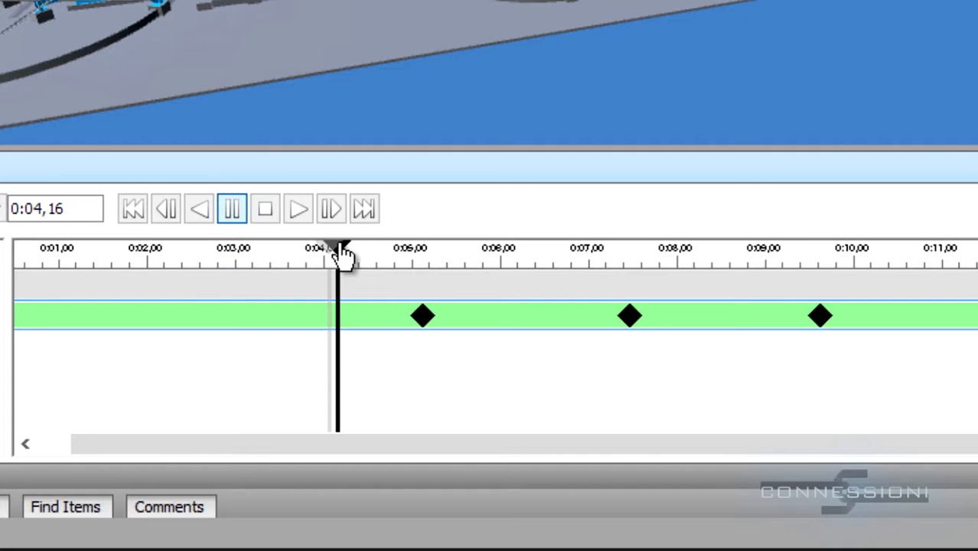
click(1, 208)
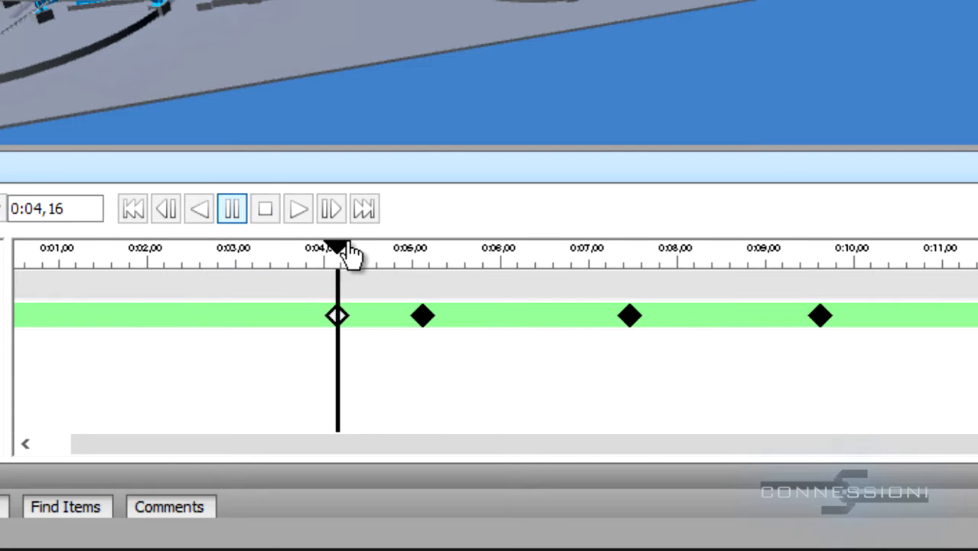
- Capture a camera keyframe at 0:05,86 and delete the 0:05,13 keyframe
drag(362, 250, 491, 251)
click(1, 208)
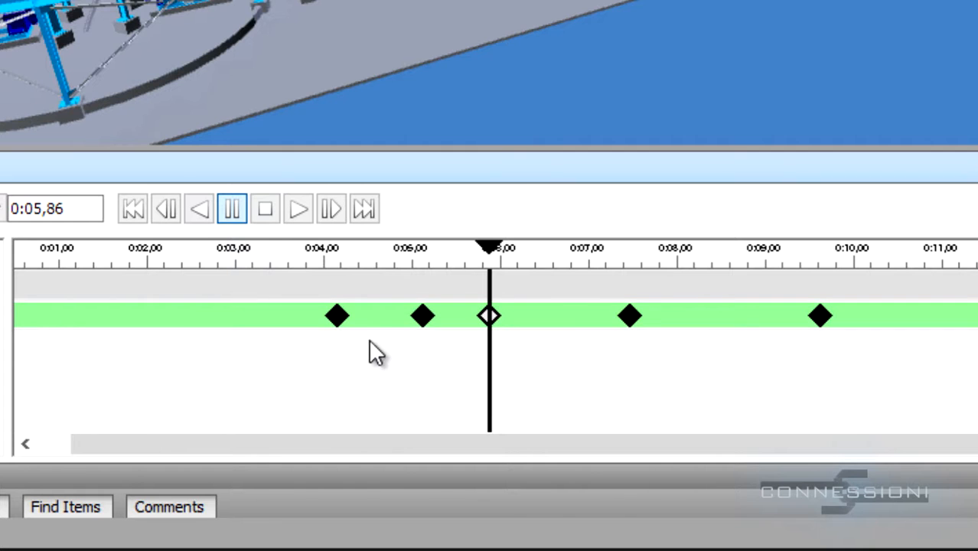
right_click(418, 317)
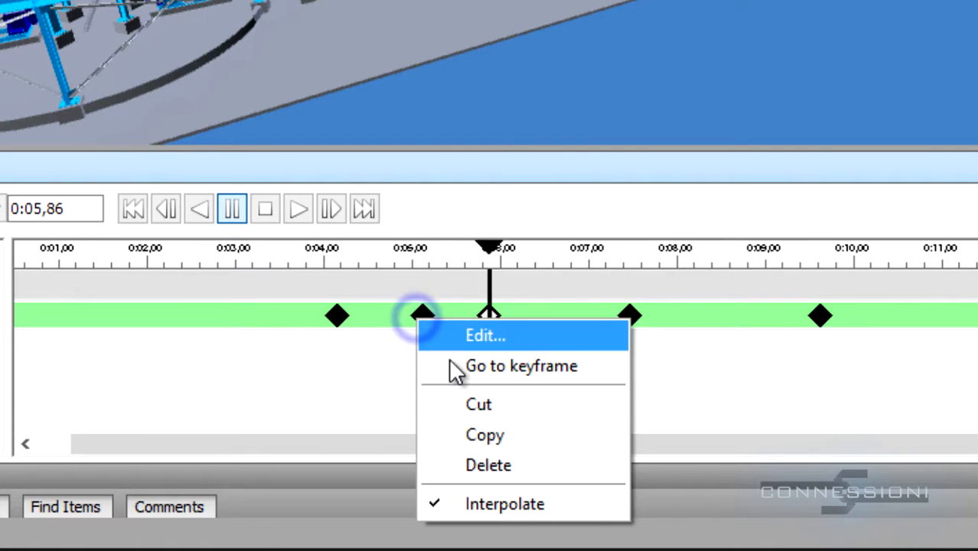
click(468, 463)
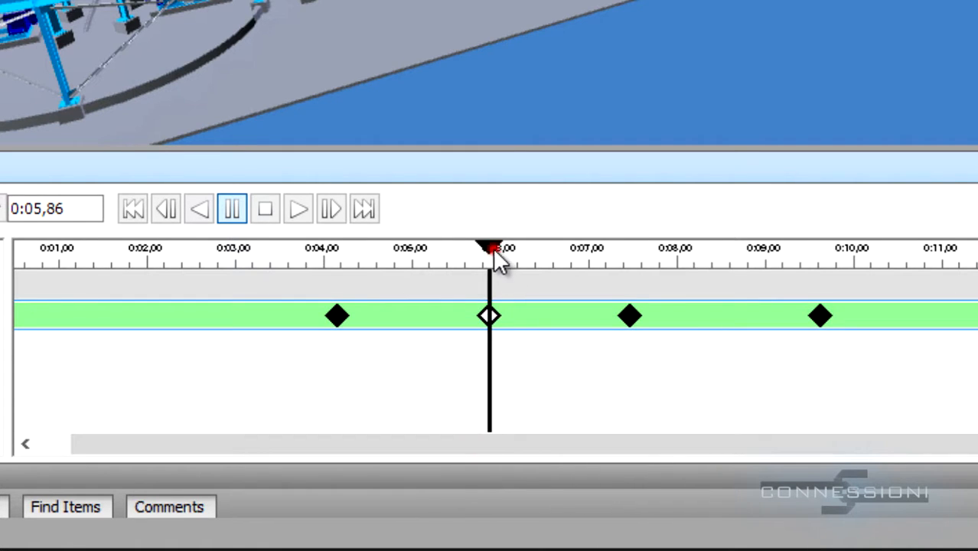
- Replace the 0:07,47 keyframe with camera keyframes captured at about 0:06,8 and at 0:08,13
drag(493, 247, 894, 265)
click(1, 218)
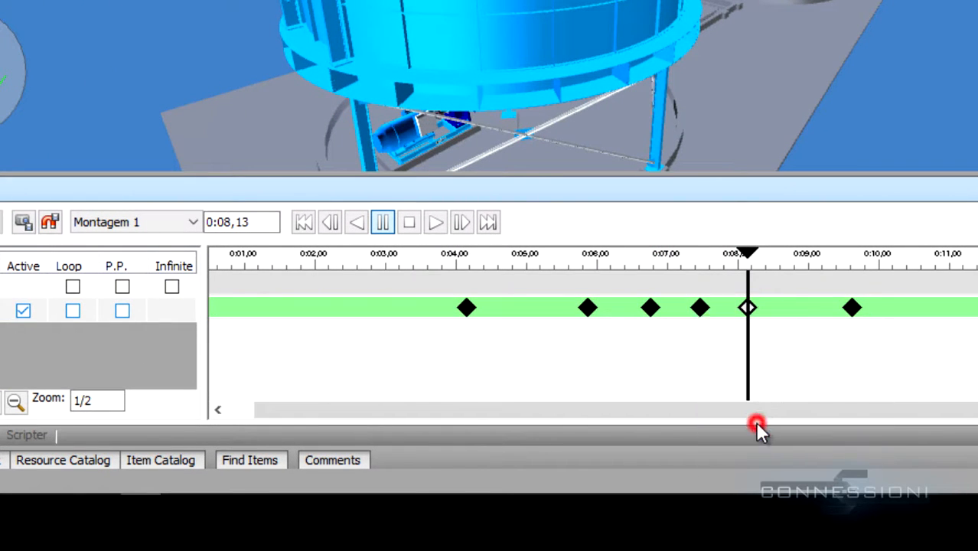
click(757, 424)
- Replace the 0:09,63 keyframe with camera keyframes captured at 0:09,10 and 0:10,19
click(28, 220)
click(28, 222)
right_click(855, 310)
click(919, 421)
- Capture camera keyframes at 0:13,05 and 0:14,80 and delete the 0:13,97 keyframe between them
drag(819, 412, 977, 412)
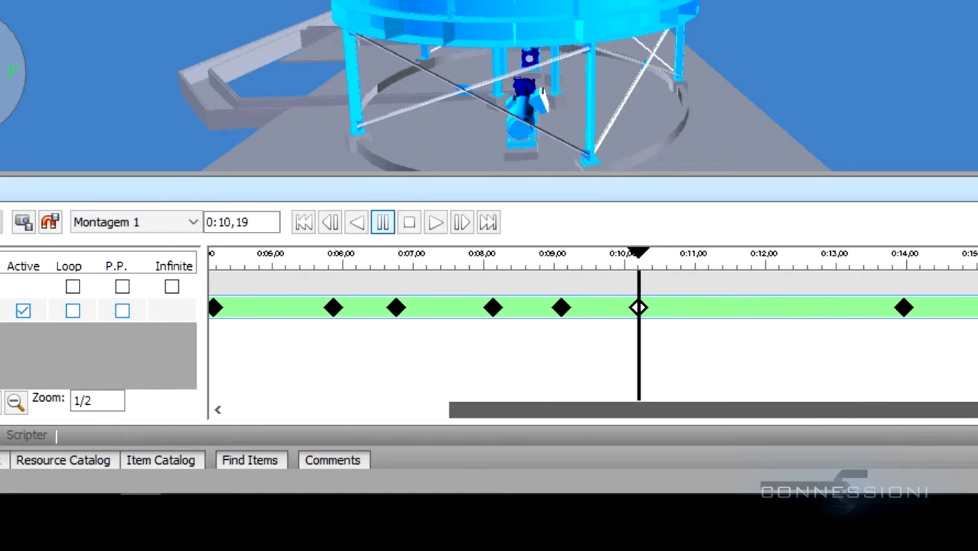
drag(644, 257, 968, 261)
click(28, 226)
click(29, 224)
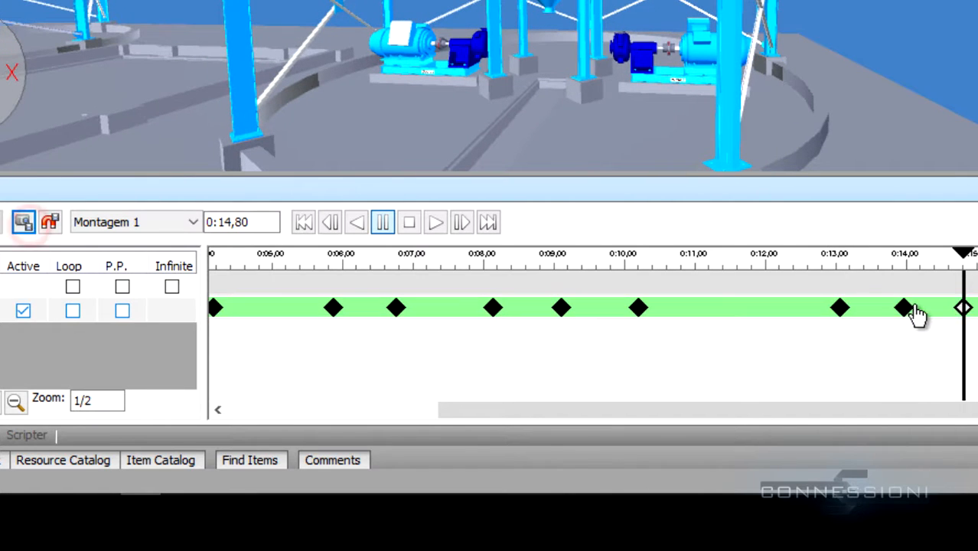
right_click(911, 308)
click(939, 420)
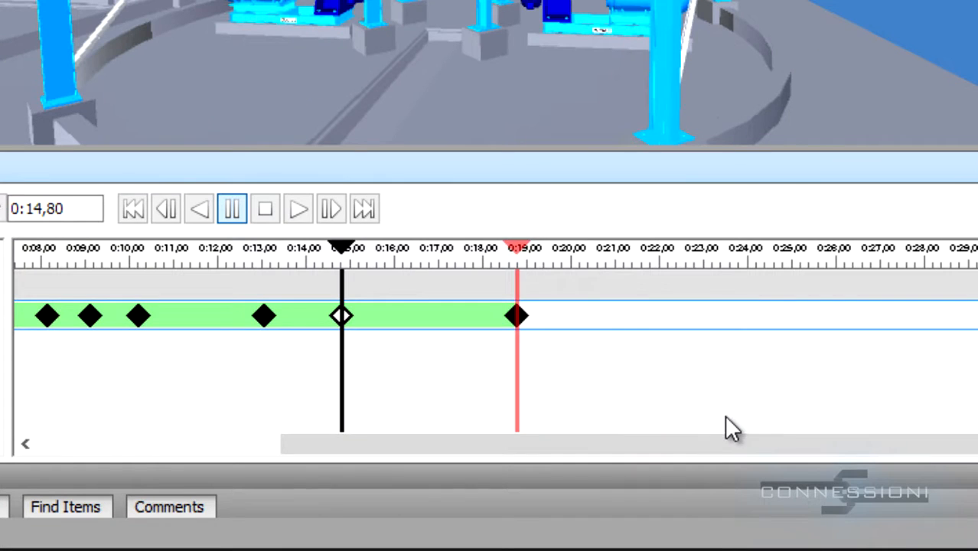
- Play back the whole smoothed Montagem 1 camera animation from the first keyframe
click(761, 402)
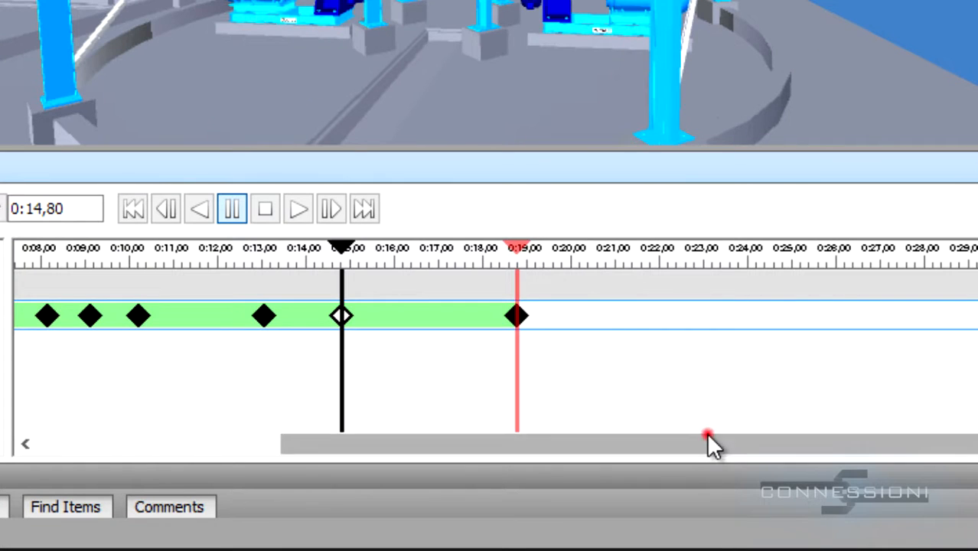
drag(707, 434, 369, 417)
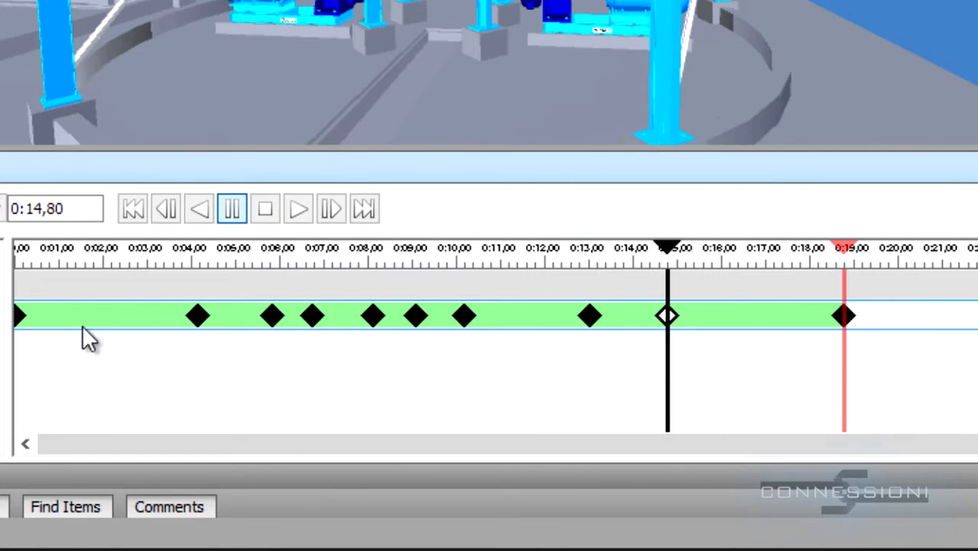
click(21, 317)
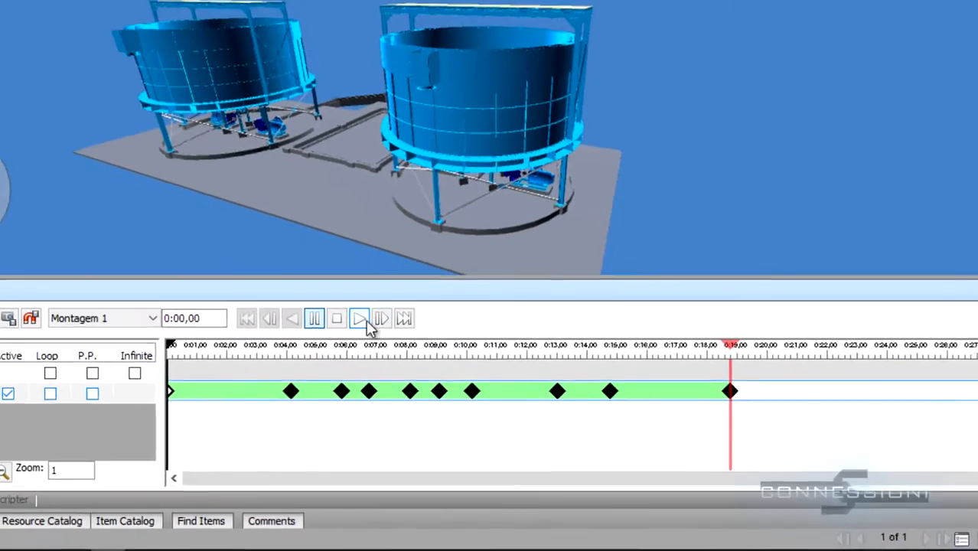
click(298, 209)
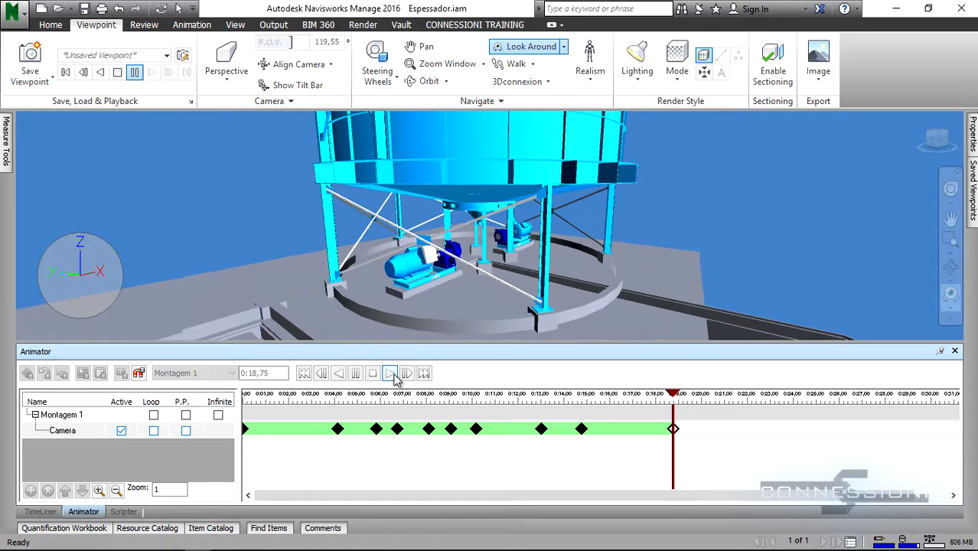
- Play back the camera animation from the 0:04,16 keyframe and pause it at 0:10,44
click(325, 399)
click(338, 429)
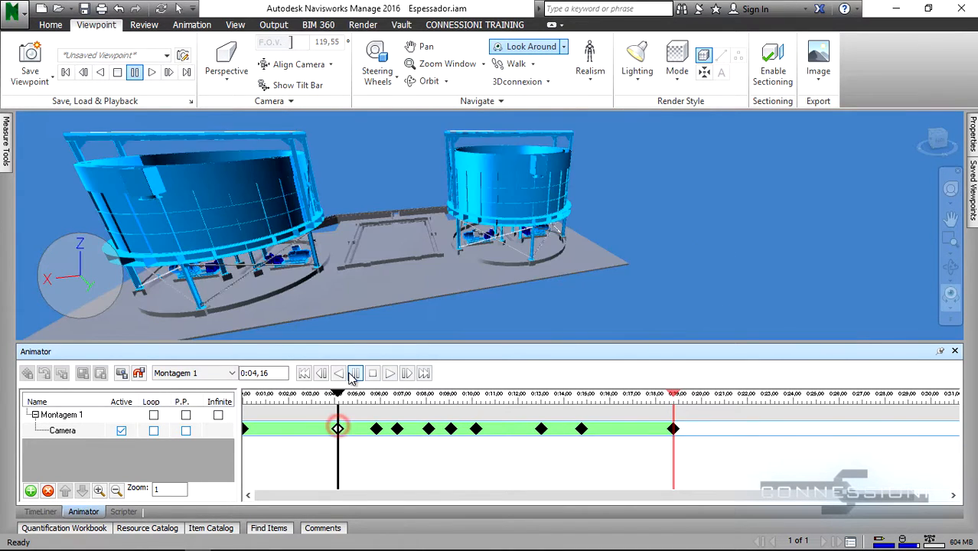
click(353, 374)
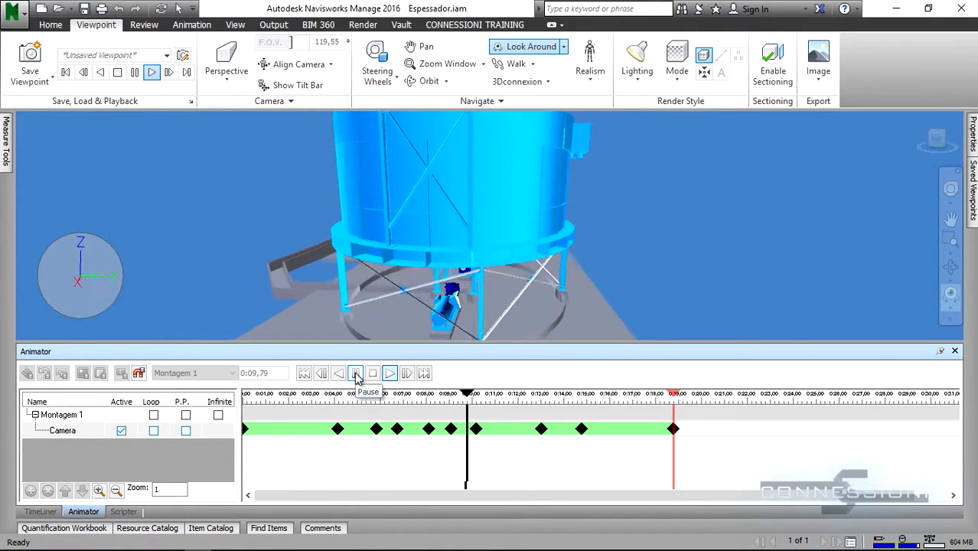
click(356, 374)
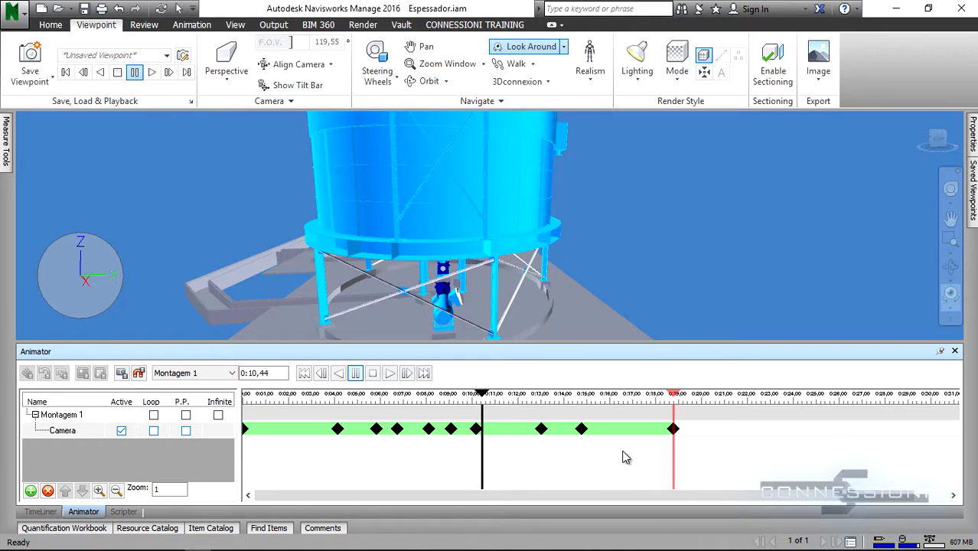
- Move the last camera keyframe to 0:23,91 and the 0:14,80 keyframe to 0:19,93
click(674, 429)
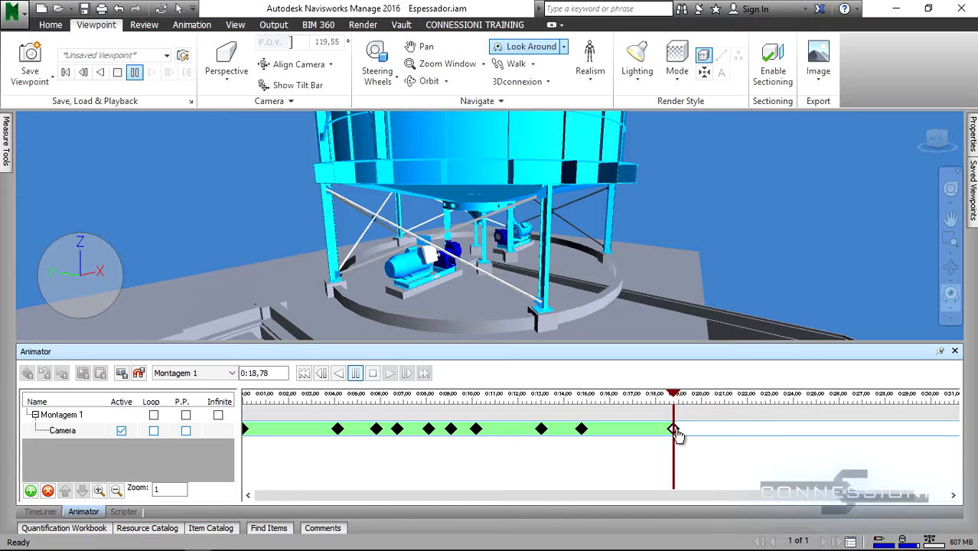
drag(676, 433, 793, 431)
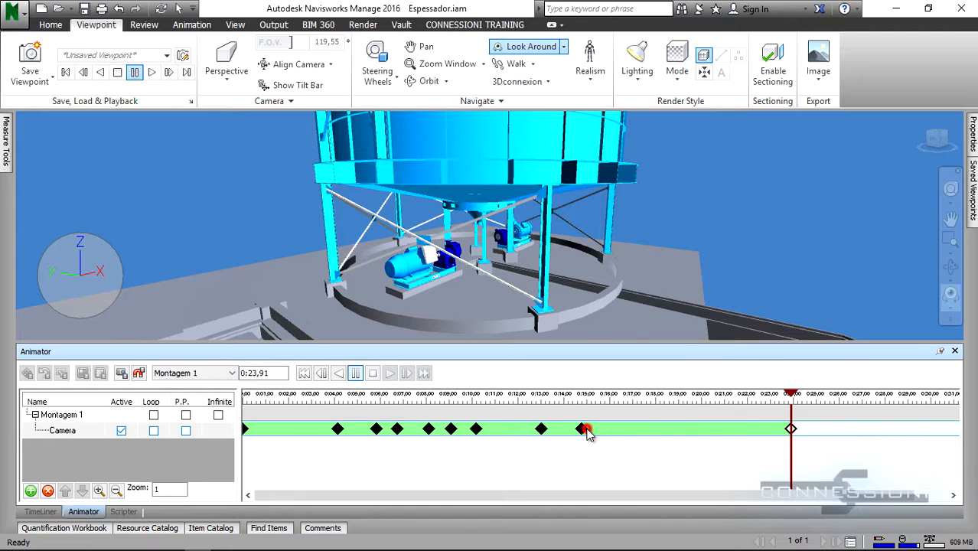
drag(587, 432, 712, 438)
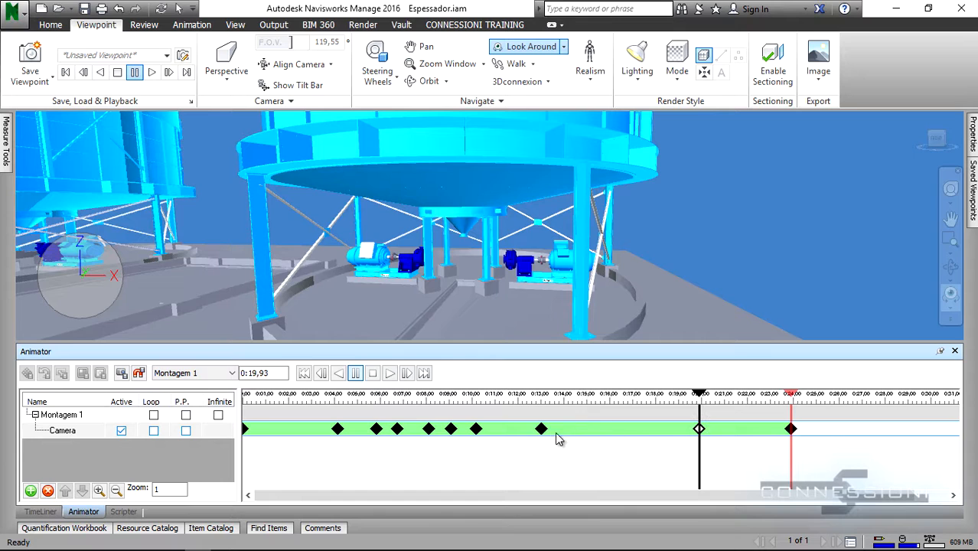
- Move the camera keyframes at 0:06,75, 0:08,13, 0:09,10, 0:10,19 and 0:13,05 to about 0:08,25, 0:11,20, 0:13,32, 0:15,07 and 0:17,35
drag(545, 435, 620, 436)
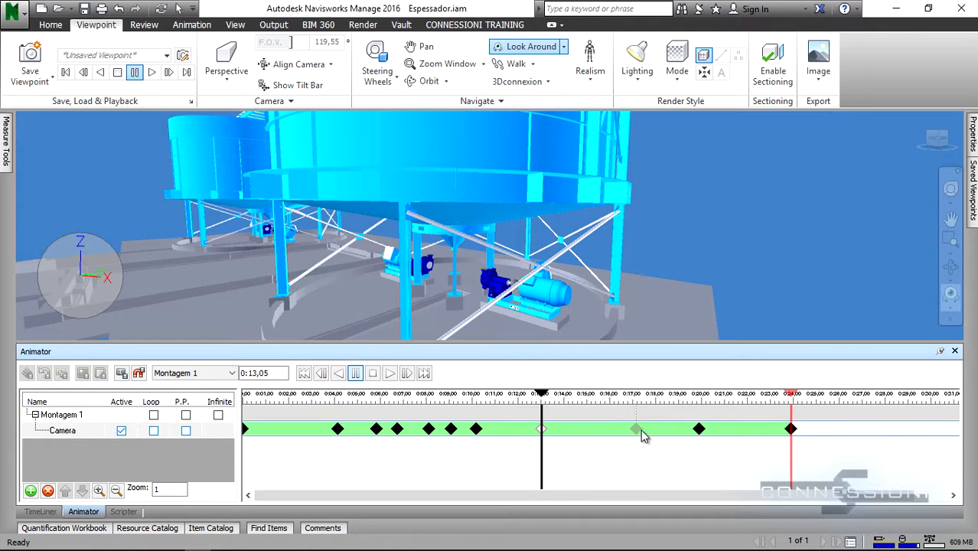
click(478, 431)
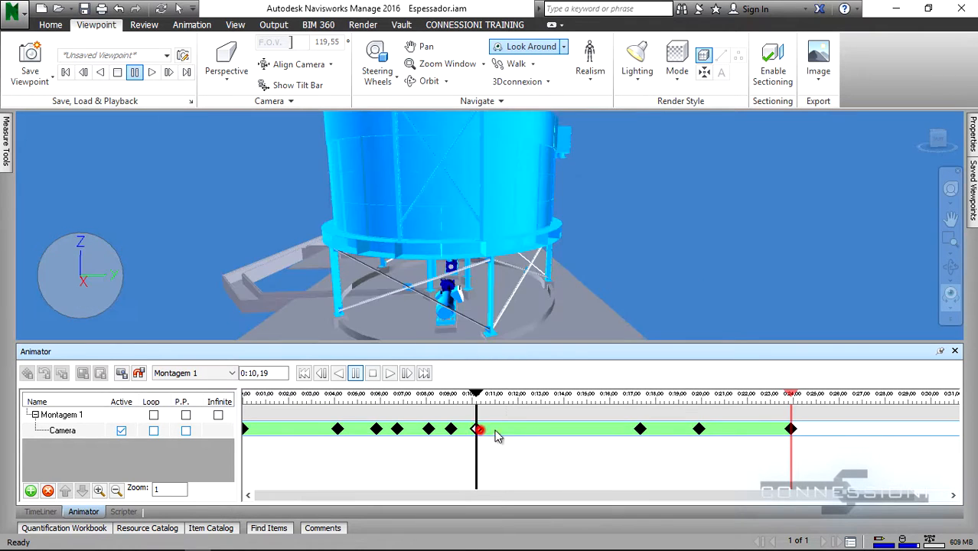
mouse_move(592, 431)
mouse_down()
mouse_move(581, 435)
mouse_move(587, 431)
mouse_up()
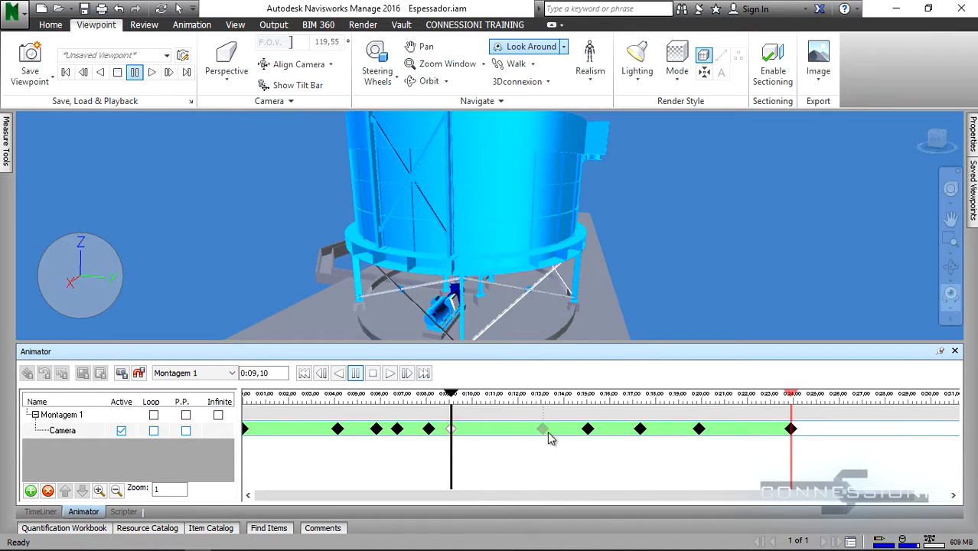
drag(432, 430, 484, 436)
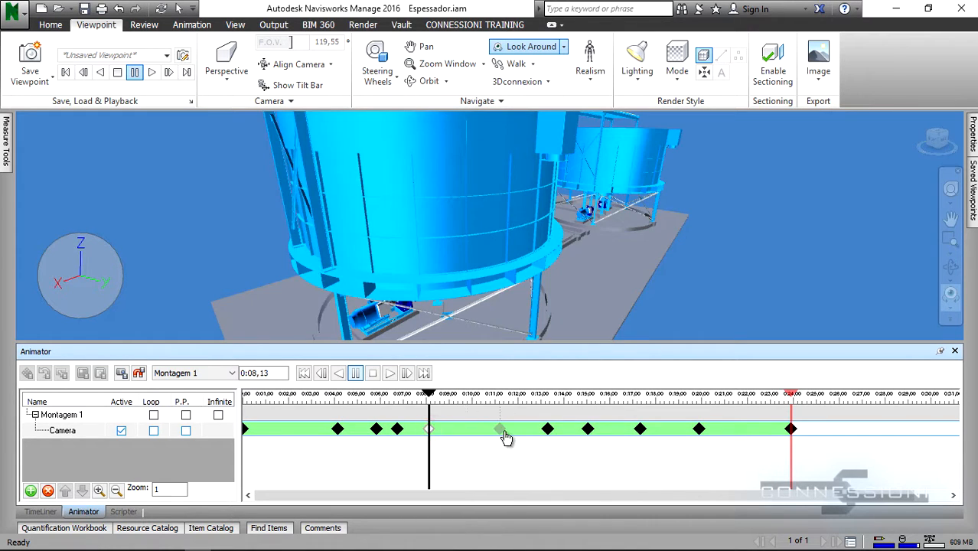
drag(405, 435, 433, 436)
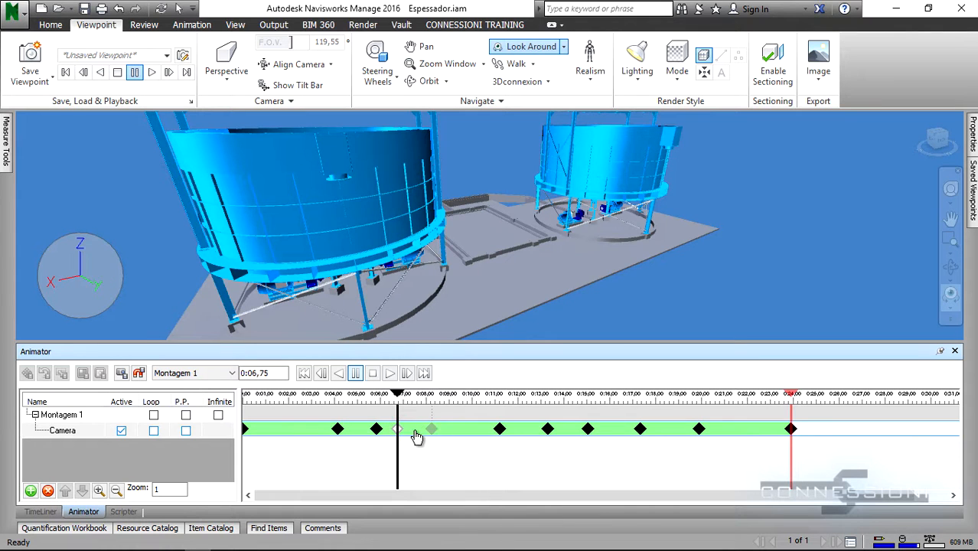
- Preview the camera motion from the 0:04,16 keyframe and move the keyframe at about 0:08,25 to 0:07,66
click(344, 433)
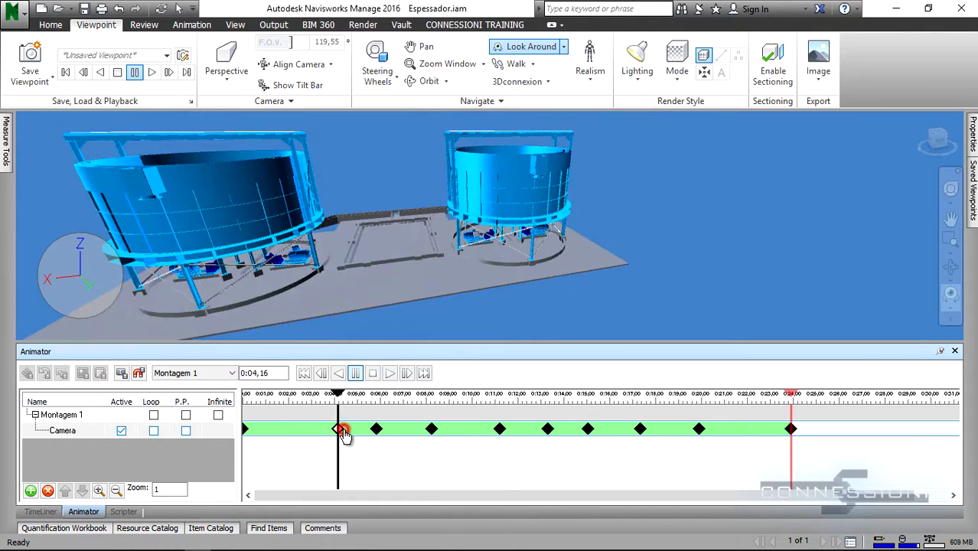
click(363, 374)
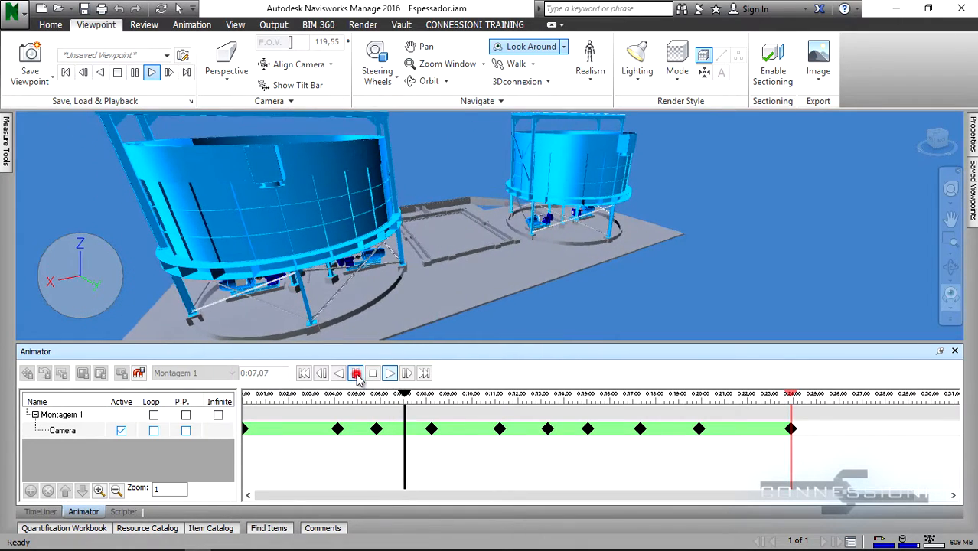
click(357, 374)
click(430, 429)
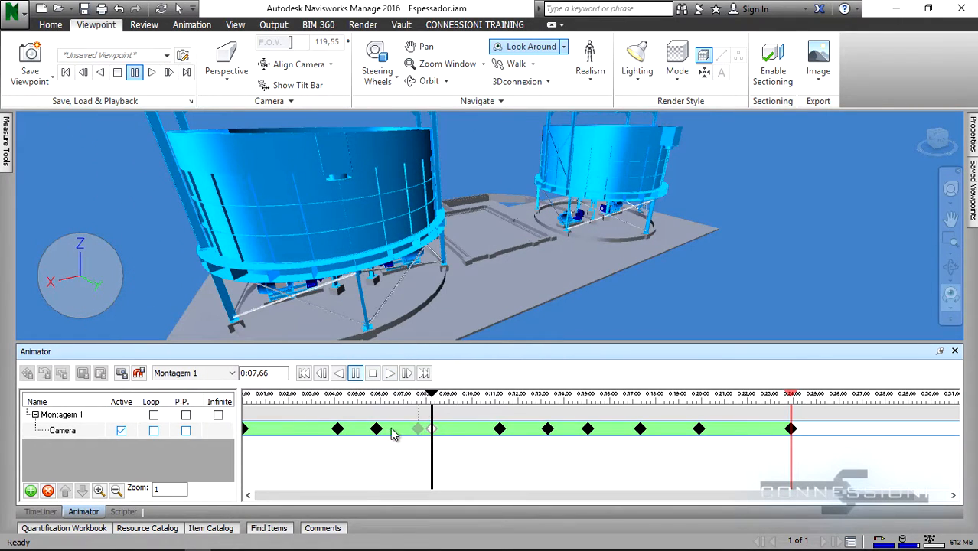
- Preview the motion in short stretches from the keyframe before 0:07,66 and move the keyframe after 0:07,66 to 0:10,10
click(376, 429)
click(356, 373)
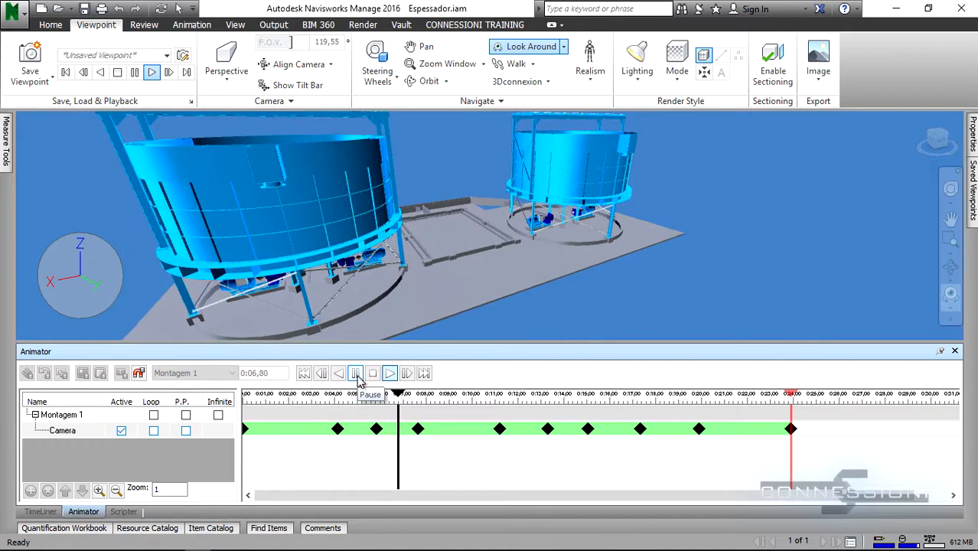
click(357, 373)
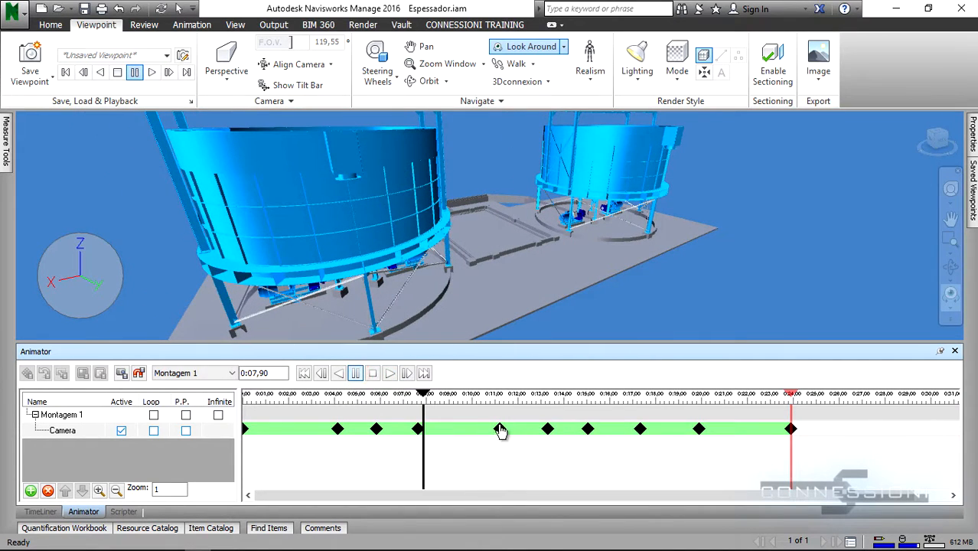
click(358, 373)
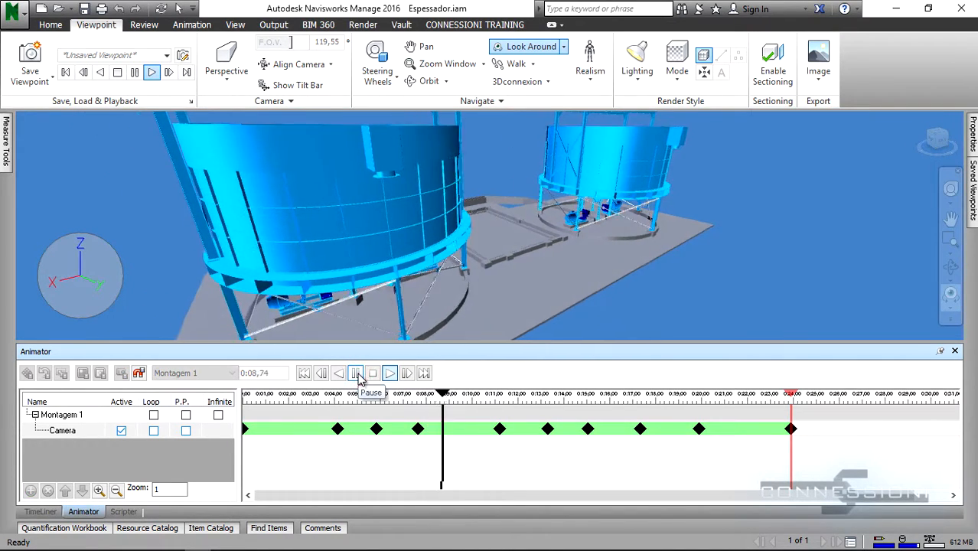
click(357, 373)
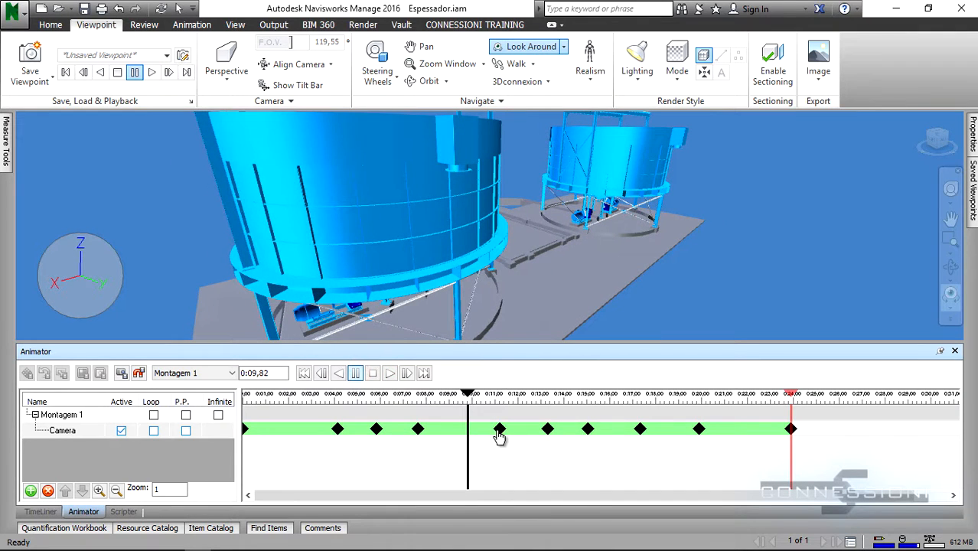
click(498, 430)
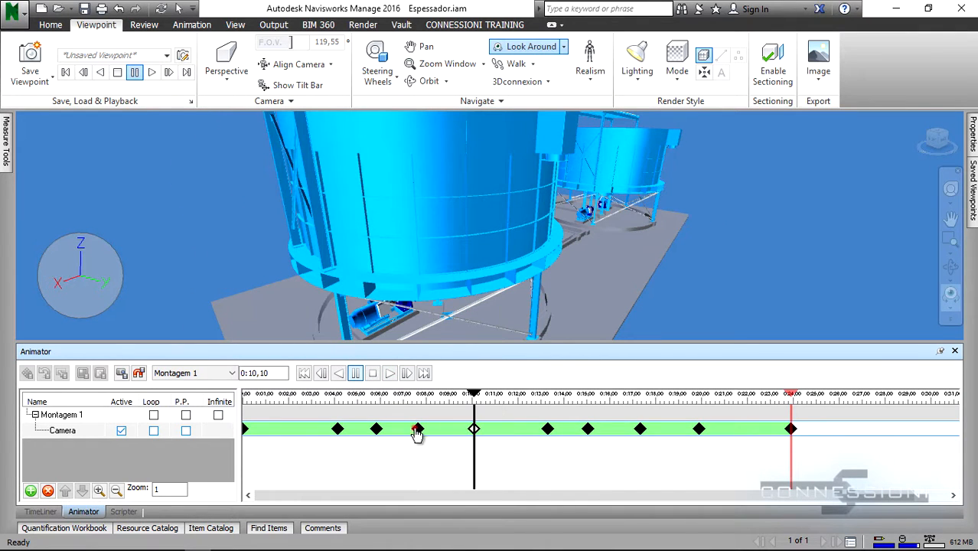
- Preview the motion from the 0:07,66 keyframe and move the 0:13,32 and 0:15,07 keyframes to about 0:12,10 and 0:13,97
click(354, 374)
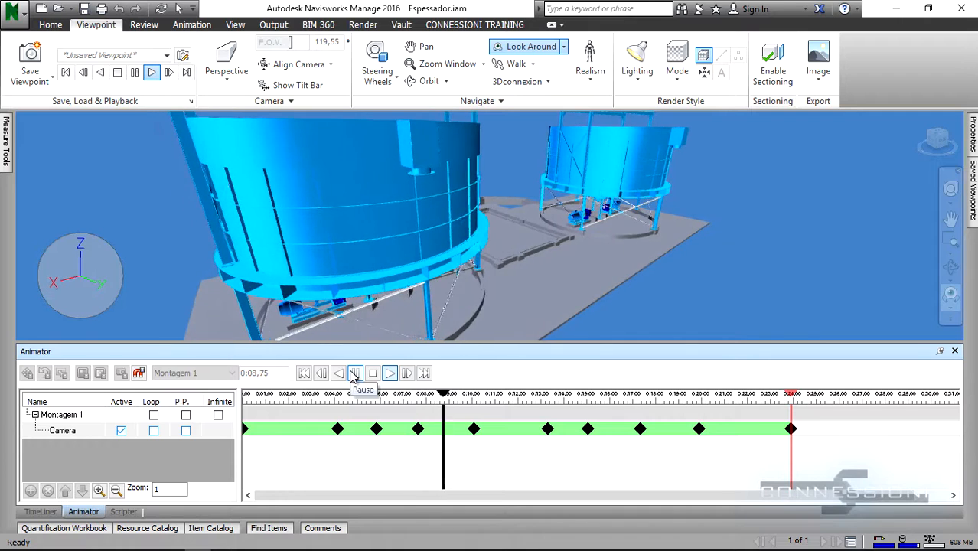
click(355, 374)
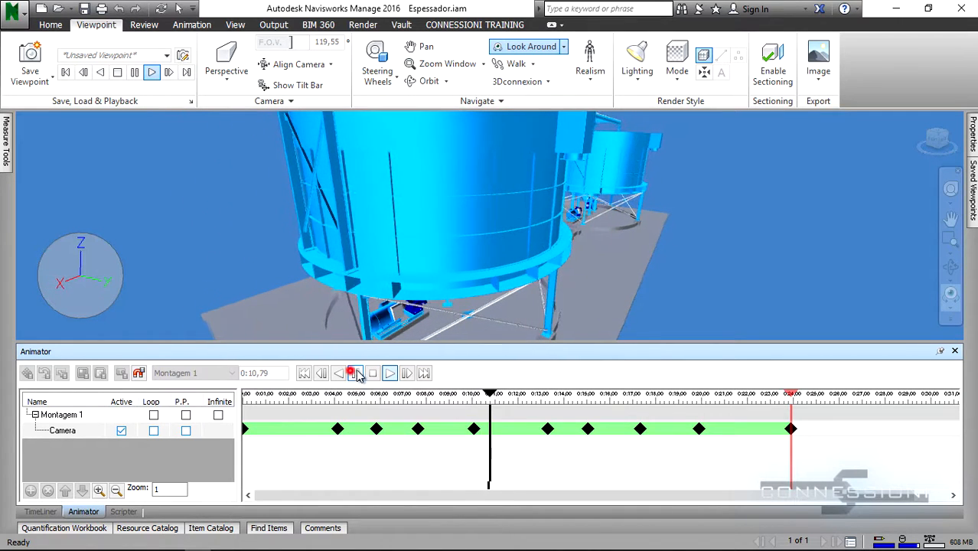
click(548, 429)
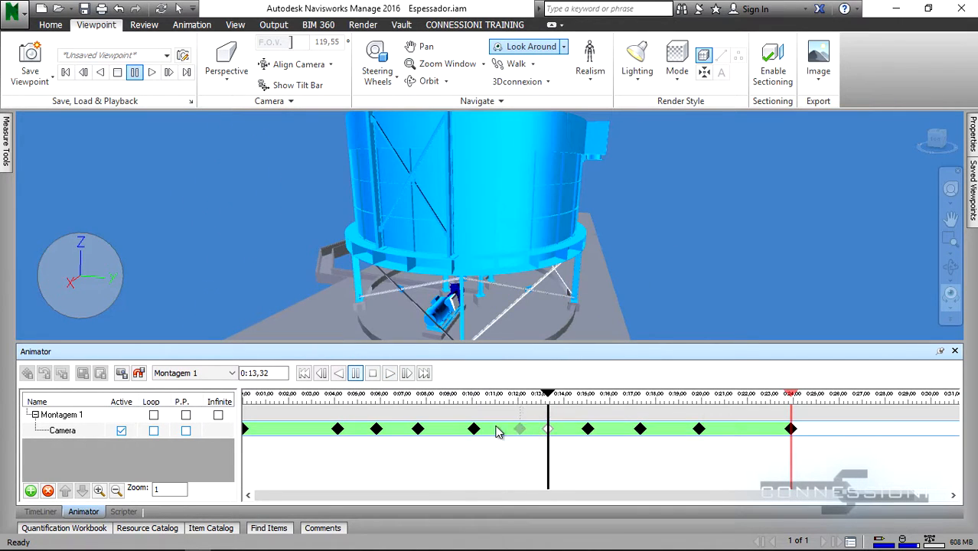
click(589, 430)
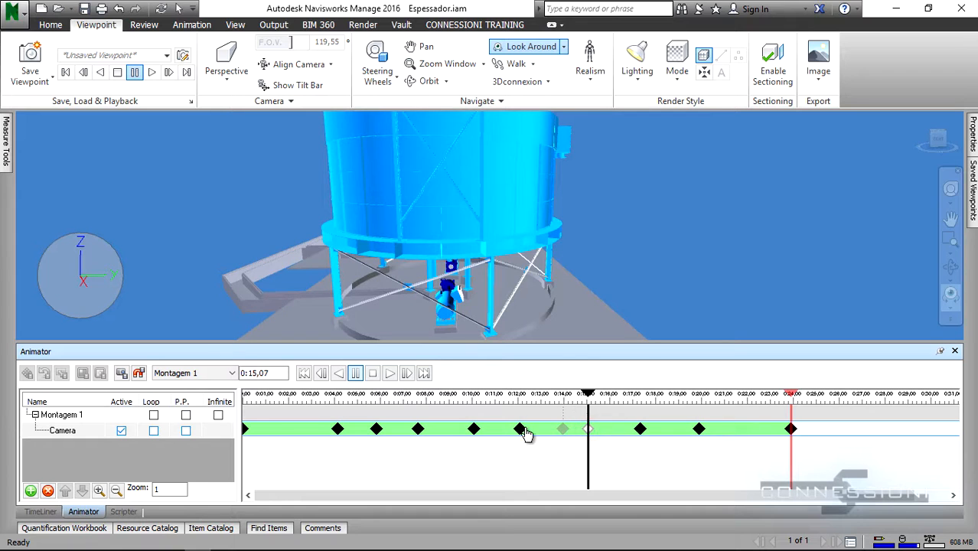
- Preview the motion from the 0:10,10 keyframe and move the keyframe after 0:13,97 to 0:18,27
click(474, 429)
click(358, 373)
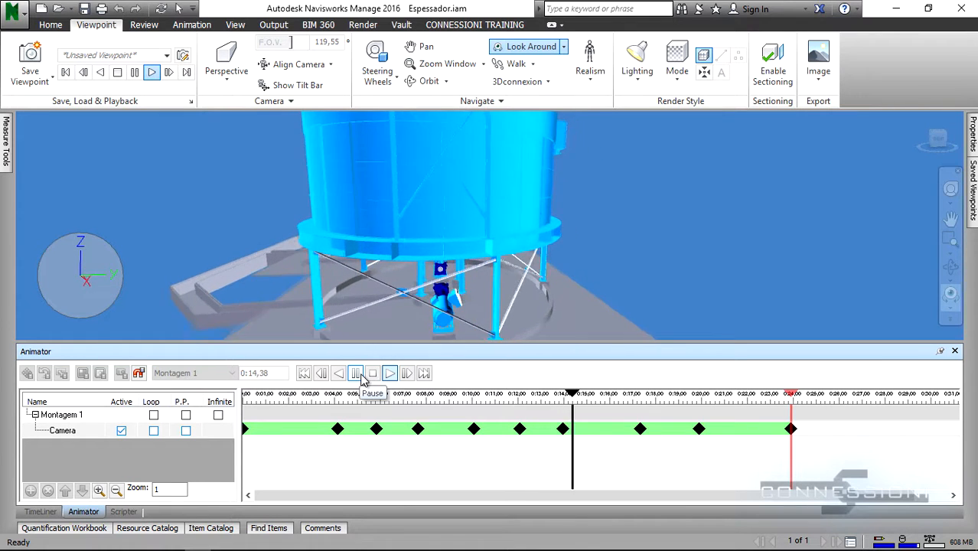
click(358, 373)
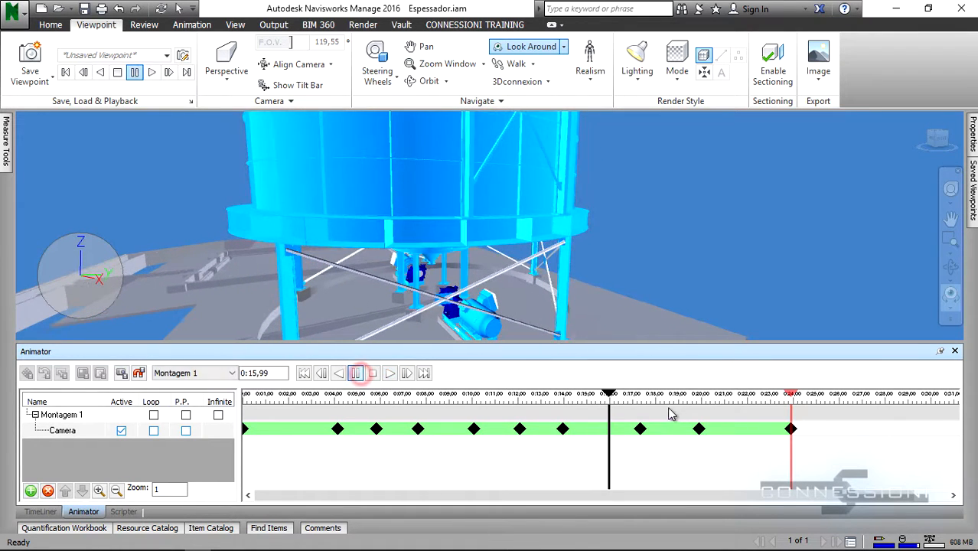
click(640, 429)
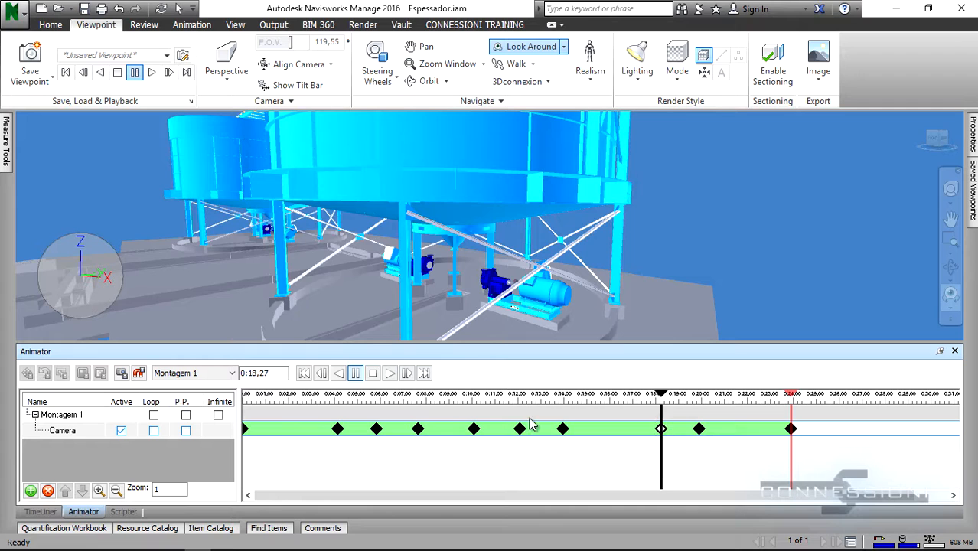
- Preview the motion from the keyframe near 0:12,10 and move the two keyframes before the last one to about 0:17,75 and 0:20,85
click(520, 428)
click(358, 375)
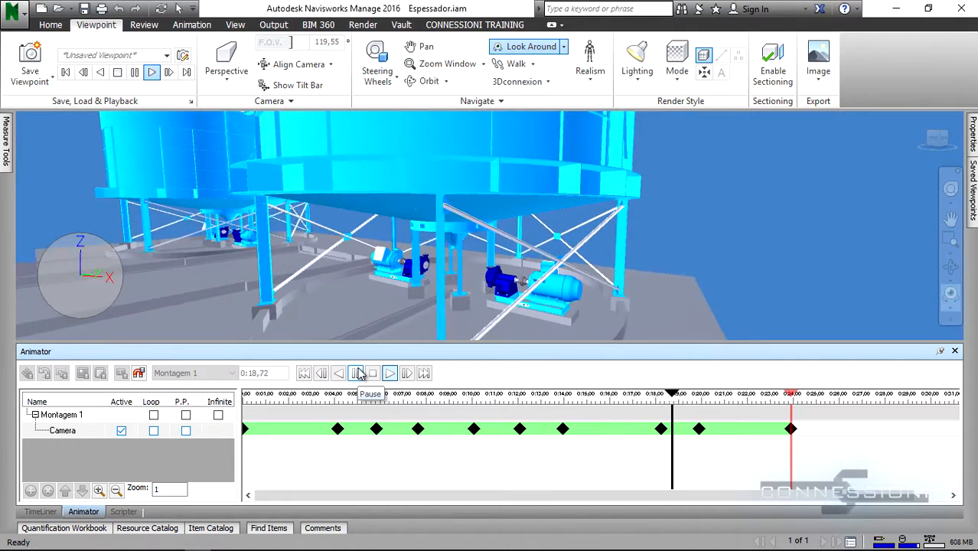
click(357, 373)
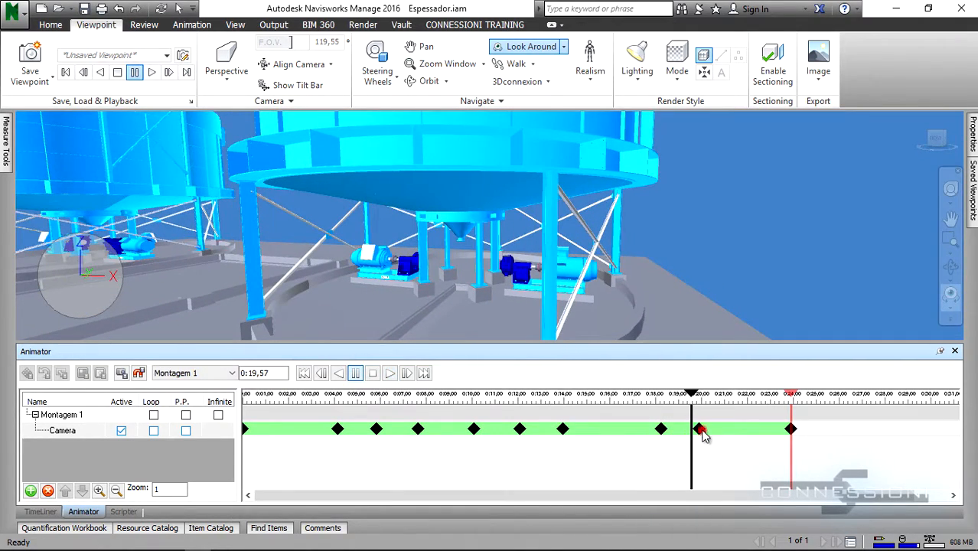
click(698, 429)
click(660, 431)
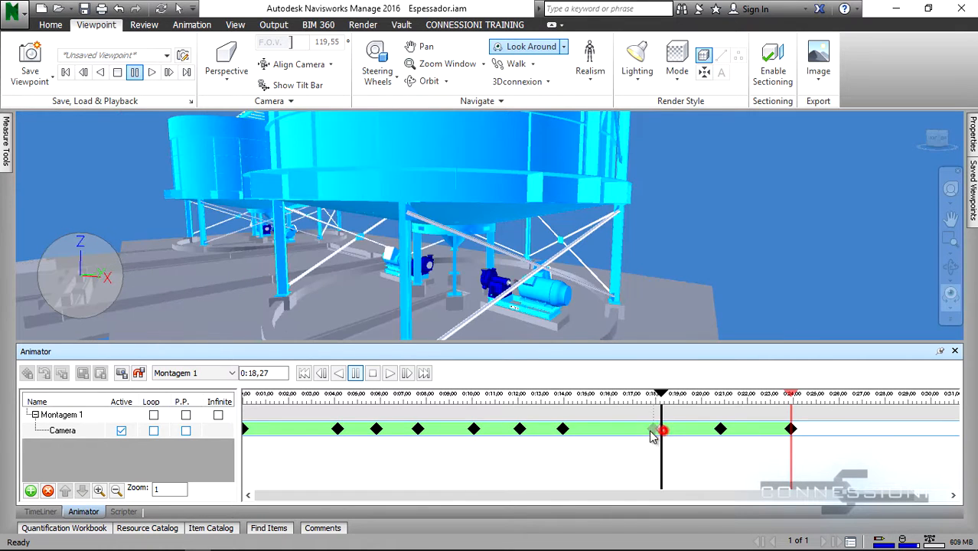
- Play the animation from the 0:13,97 keyframe to the end and move the second-to-last keyframe to 0:20,02
click(564, 430)
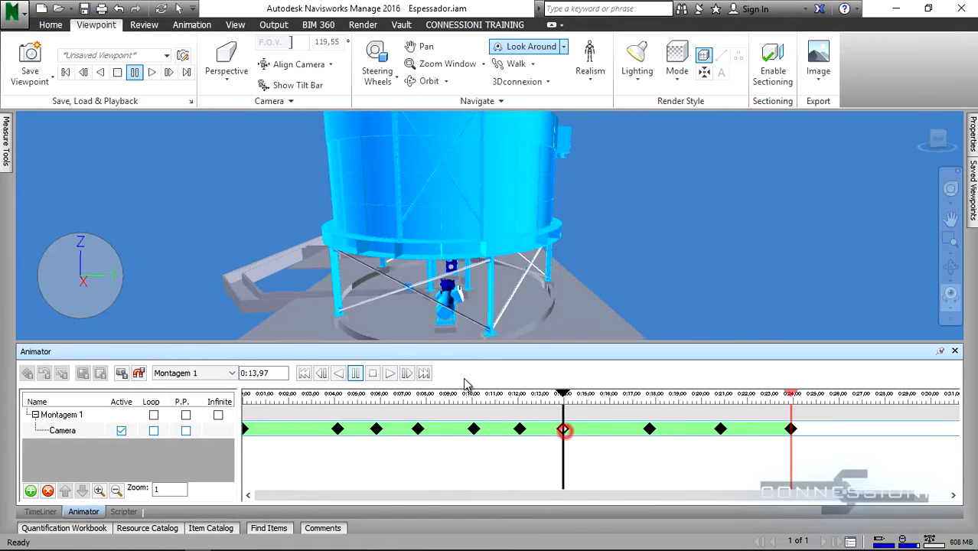
click(389, 373)
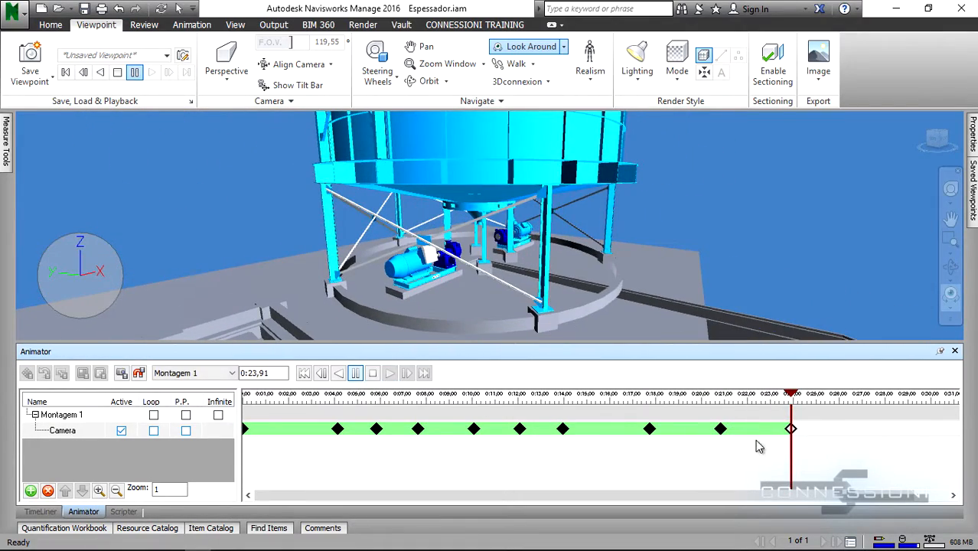
click(720, 430)
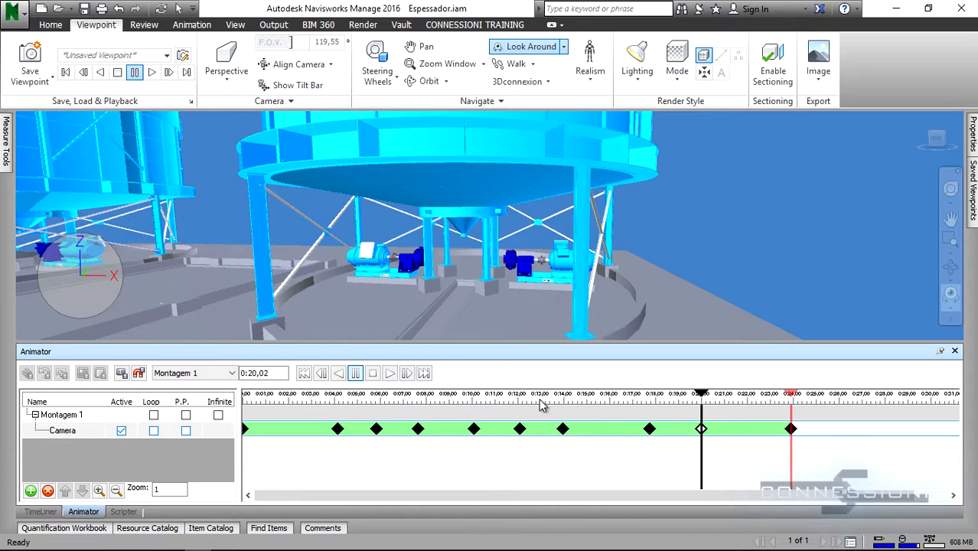
- Play back the animation from the 0:13,97 keyframe and again in full from 0:00,00 to check the retimed motion
click(563, 430)
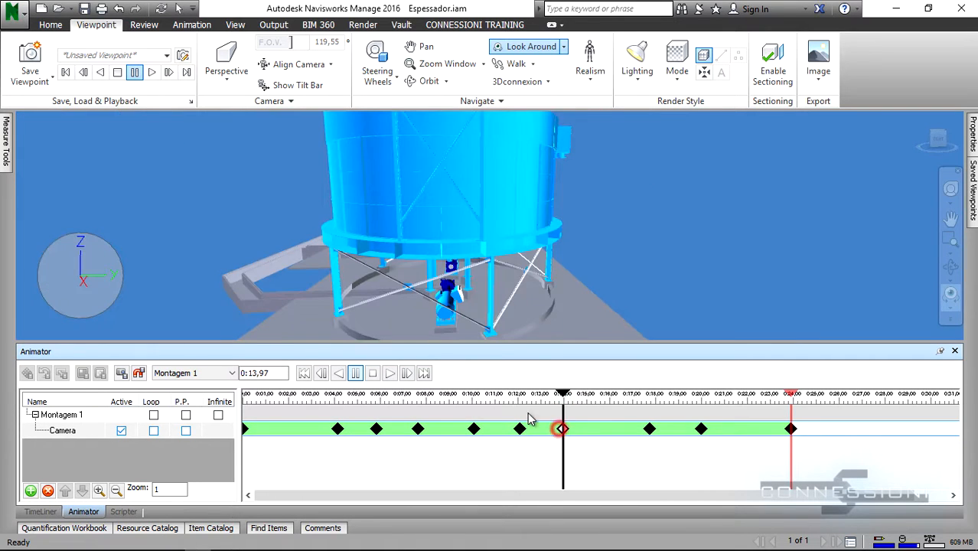
click(358, 372)
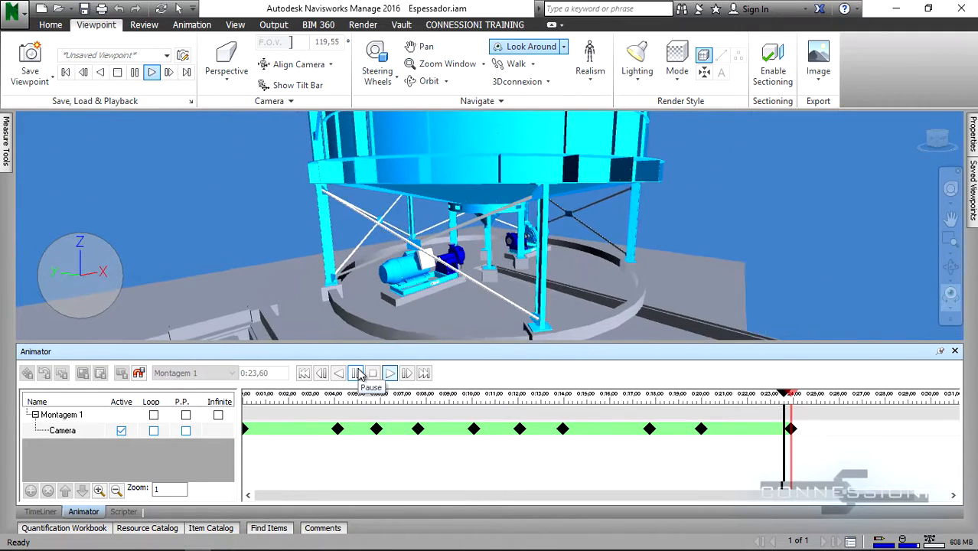
click(248, 429)
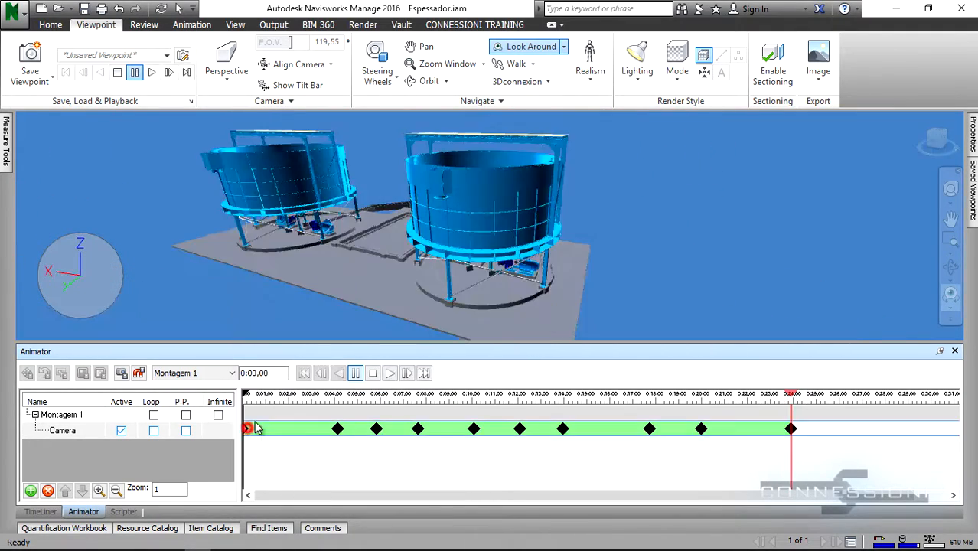
click(356, 373)
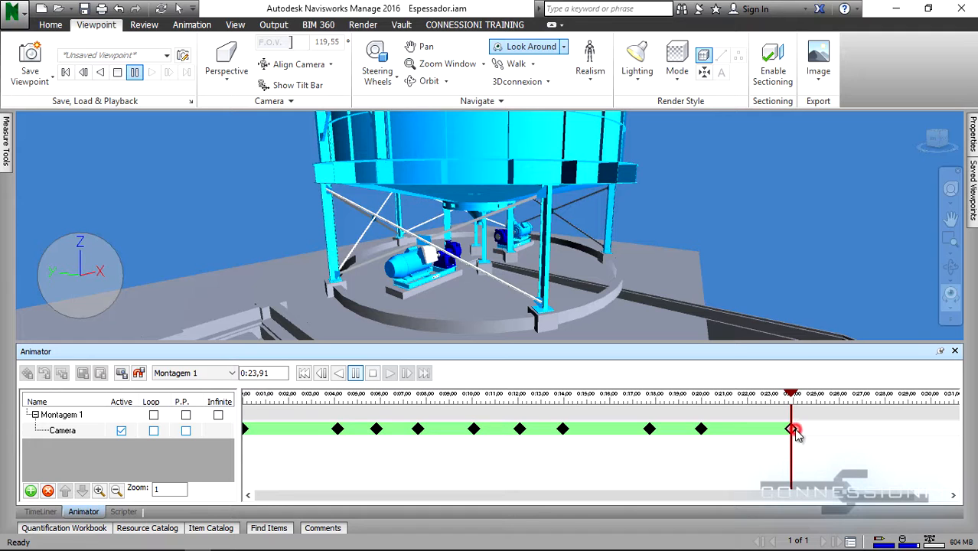
- Move the last camera keyframe to 0:25,09 and play back the final segment from the 0:20,02 keyframe
drag(796, 433, 818, 435)
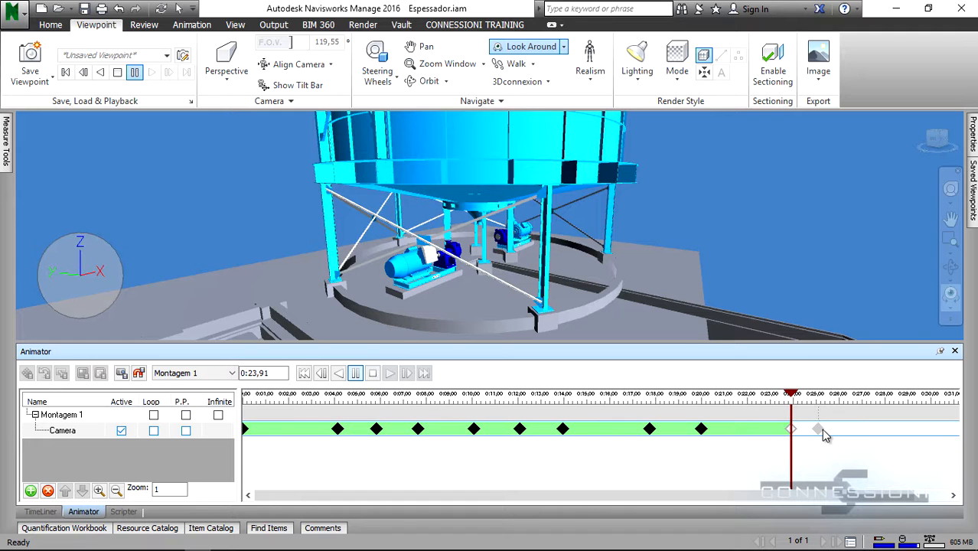
click(703, 430)
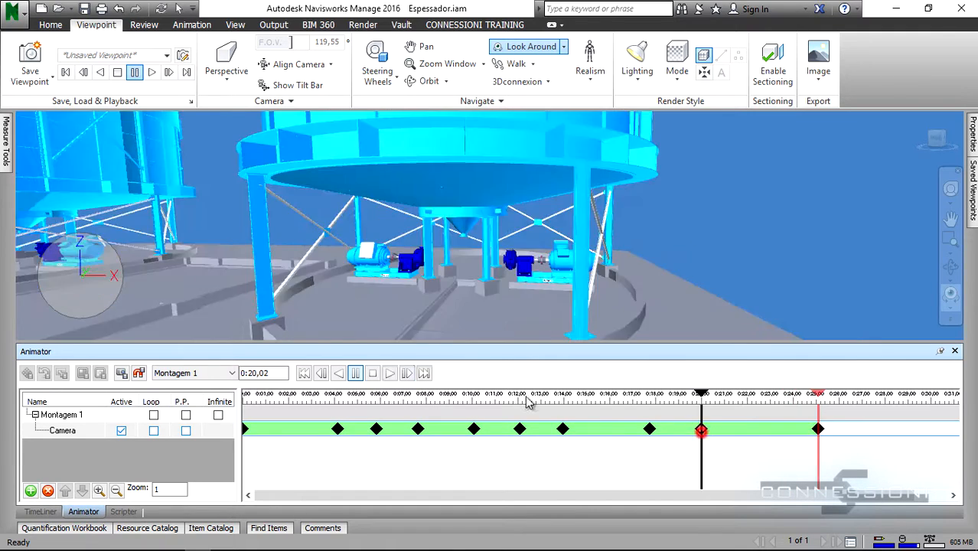
click(357, 374)
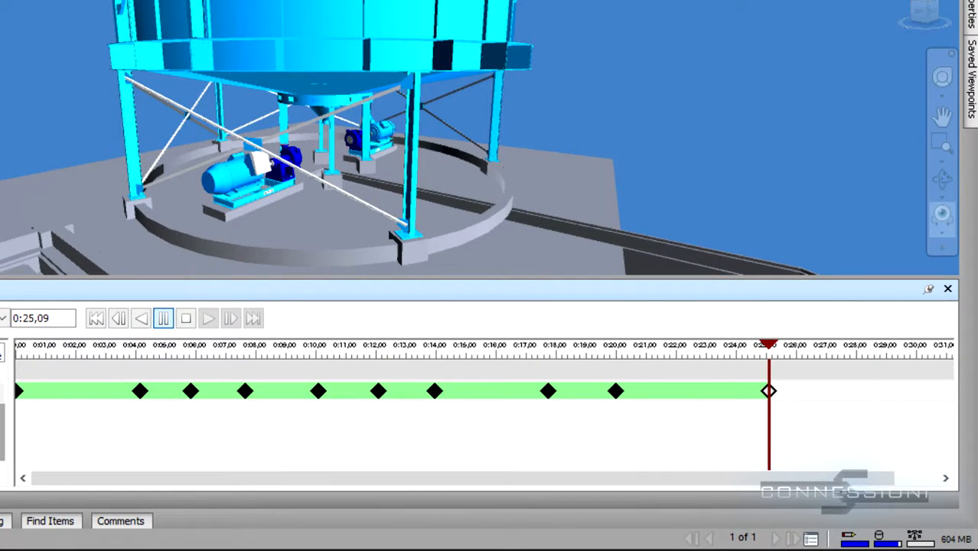
- Move the timeline to 0:31,97, walk the camera back from the tank base and capture a closing camera keyframe there
drag(673, 474, 717, 472)
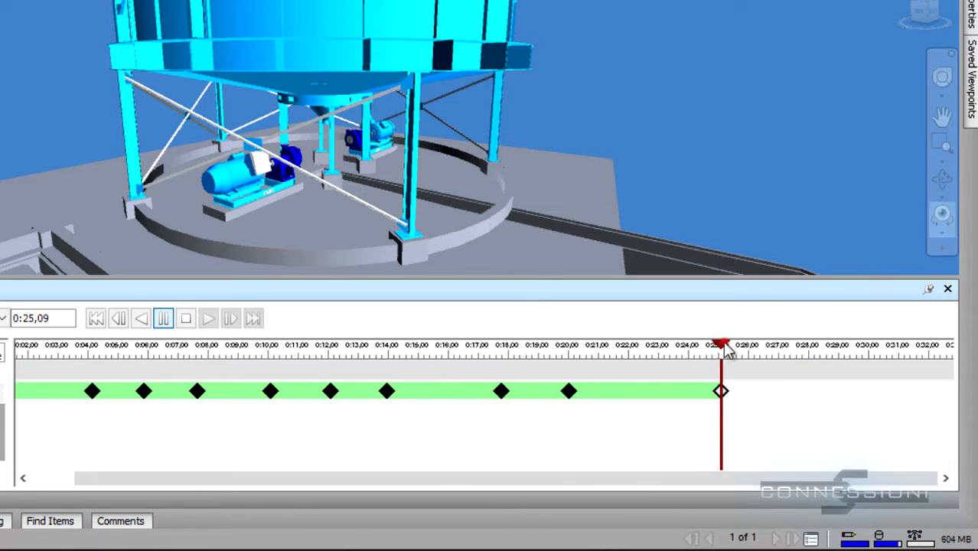
drag(727, 351, 926, 361)
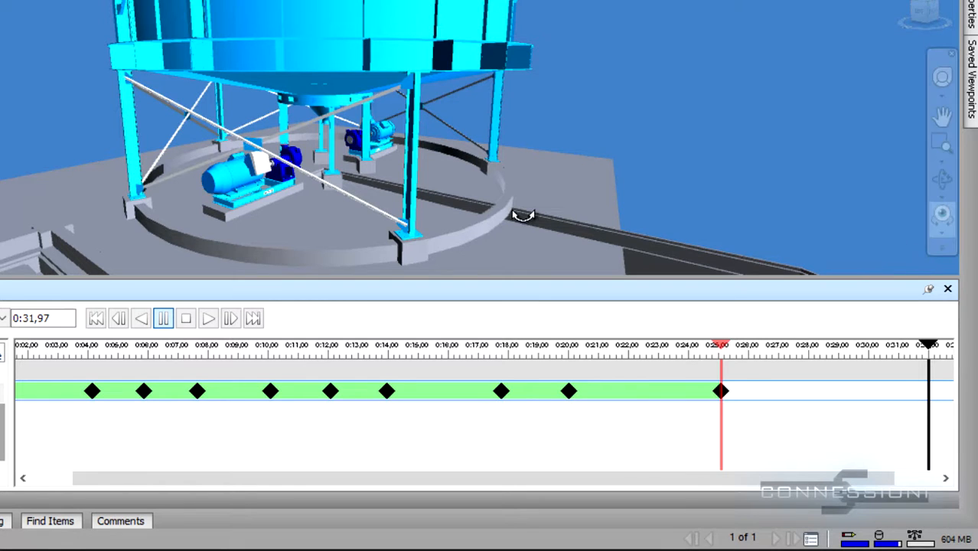
click(944, 249)
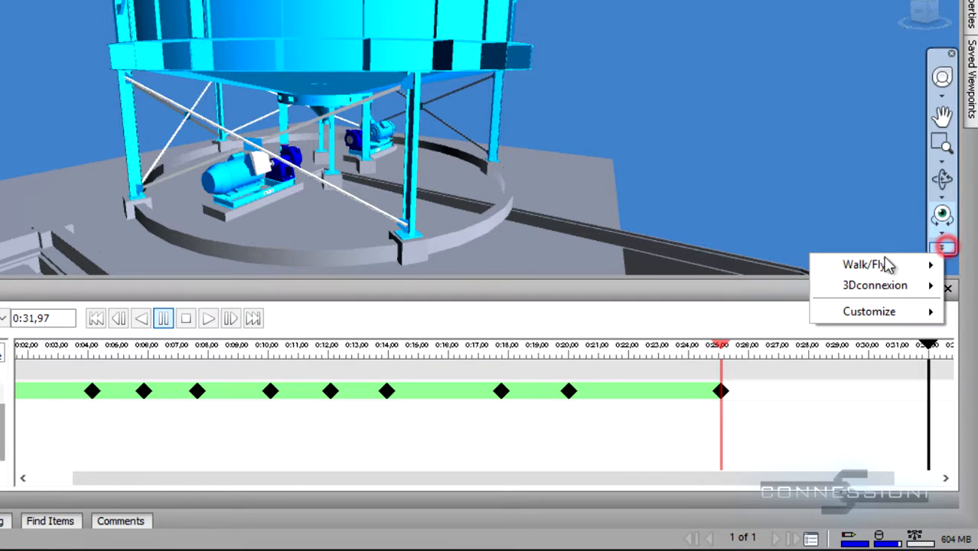
mouse_move(873, 262)
click(723, 265)
mouse_move(352, 162)
mouse_down()
mouse_move(343, 184)
mouse_move(366, 218)
mouse_move(378, 147)
mouse_move(380, 200)
mouse_move(357, 156)
mouse_up()
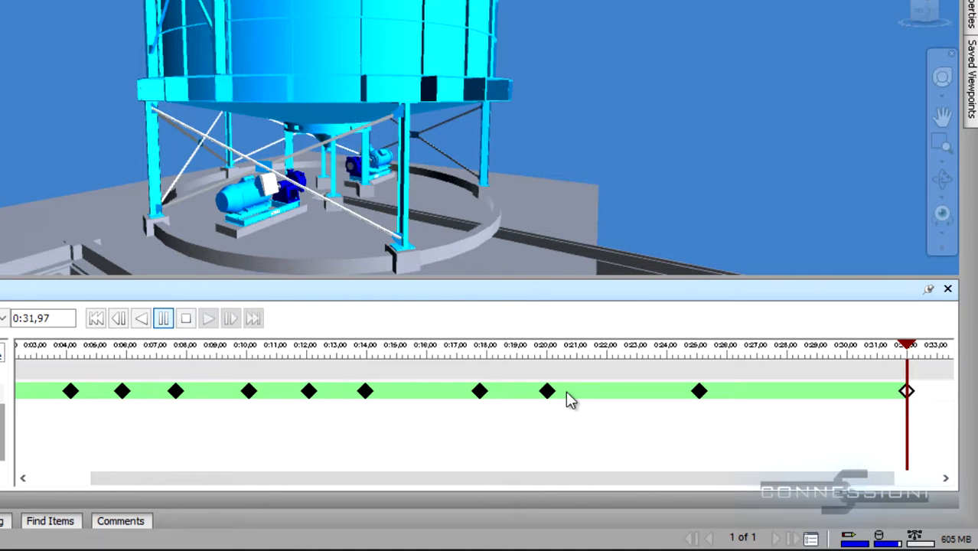
- Play back the animation from the 0:20,02 keyframe and pause it at 0:28,02
click(547, 391)
click(157, 320)
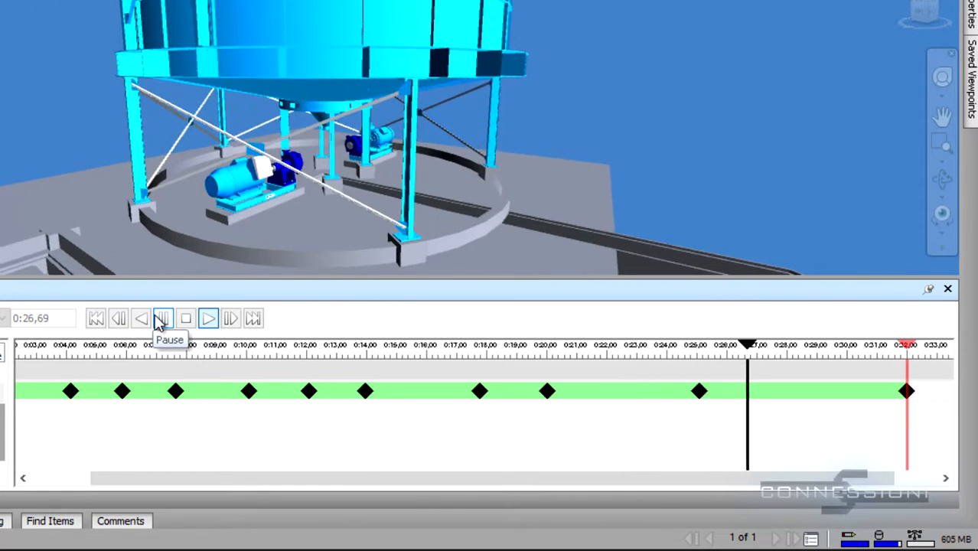
click(159, 318)
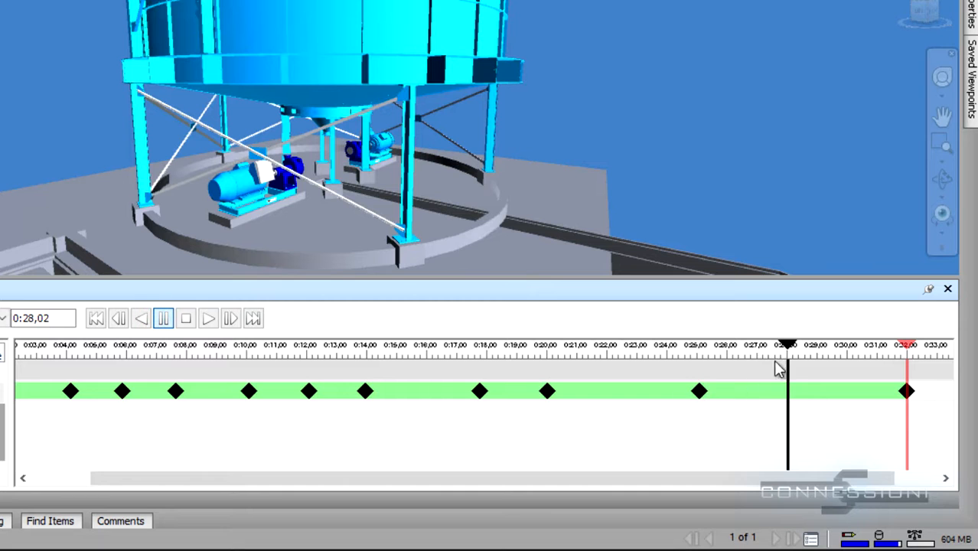
- Capture camera keyframes near 0:24,00 and at 0:25,94, and delete the 0:25,09 keyframe between them
drag(790, 346, 730, 354)
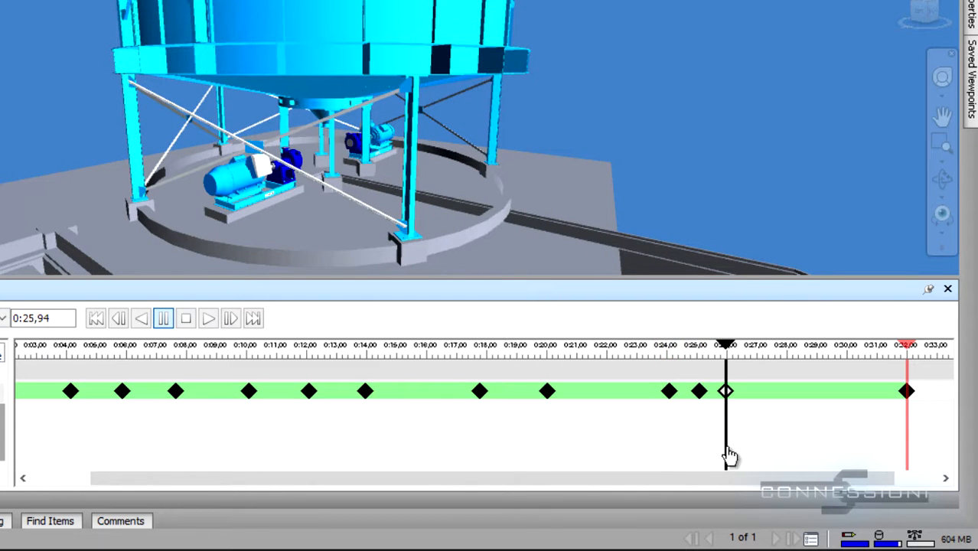
right_click(700, 392)
click(733, 495)
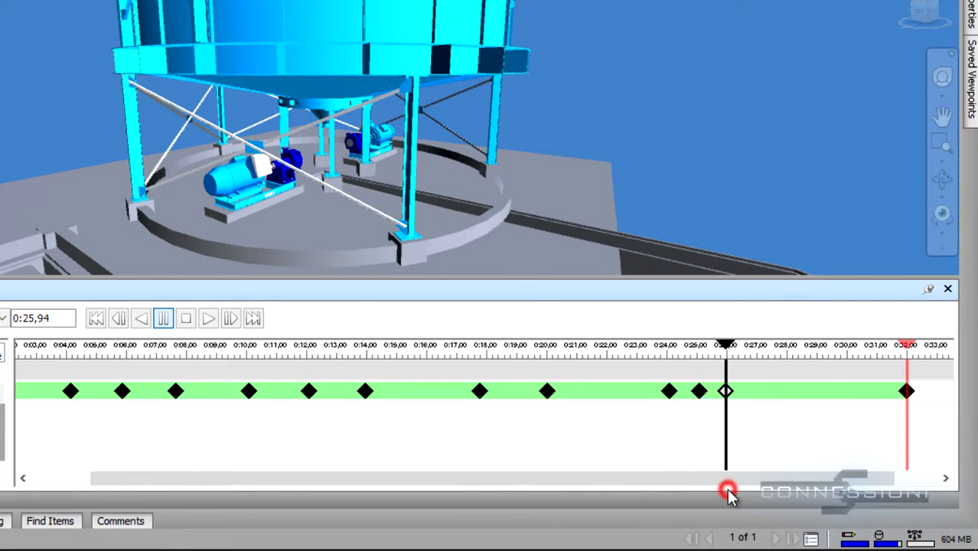
click(363, 204)
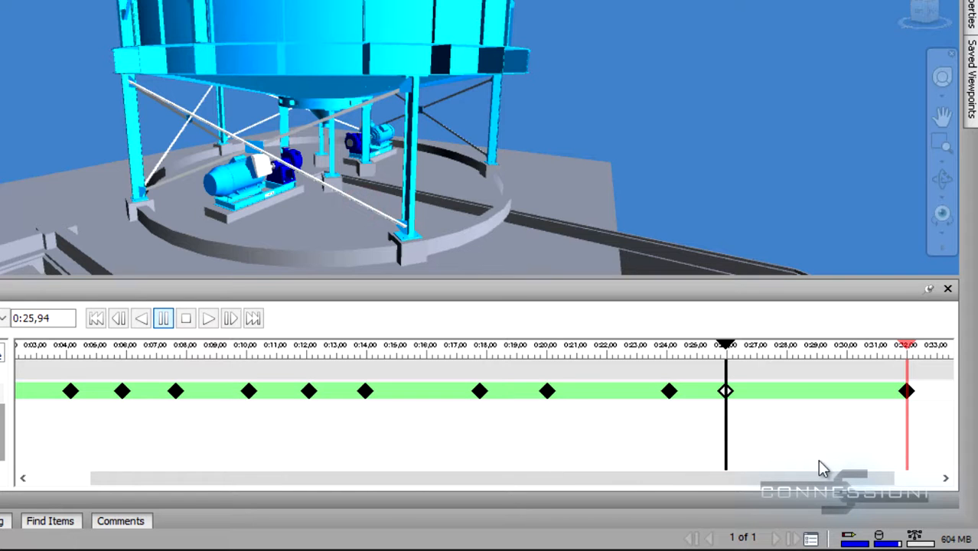
- Play back the final part of the animation from the 0:20,02 keyframe to the end
click(549, 391)
click(163, 319)
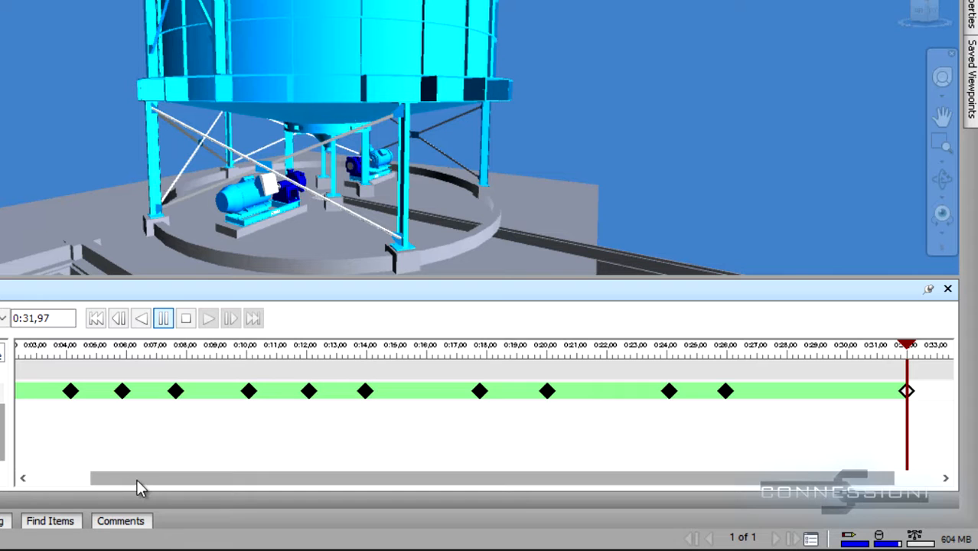
drag(154, 480, 57, 479)
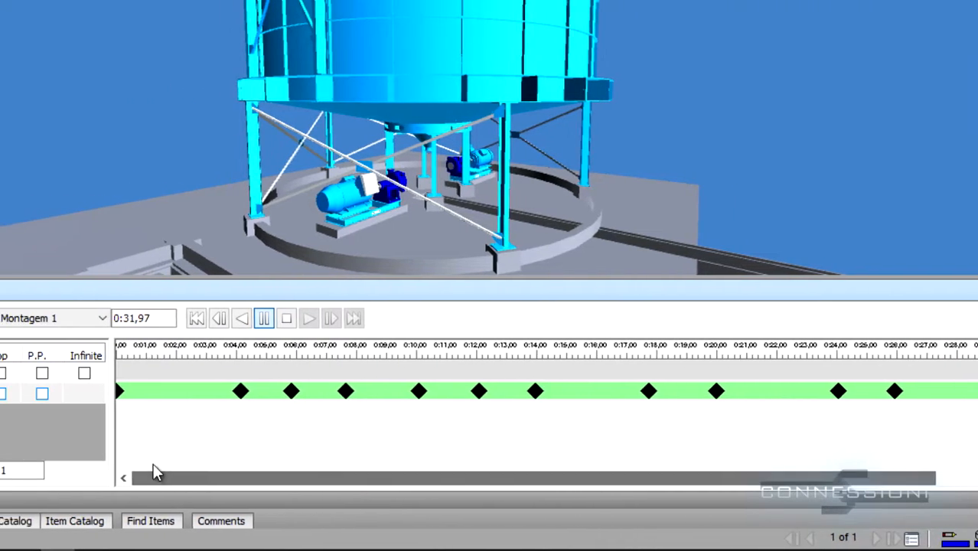
- Save the project to the Desktop as Espessador.nwf
click(46, 373)
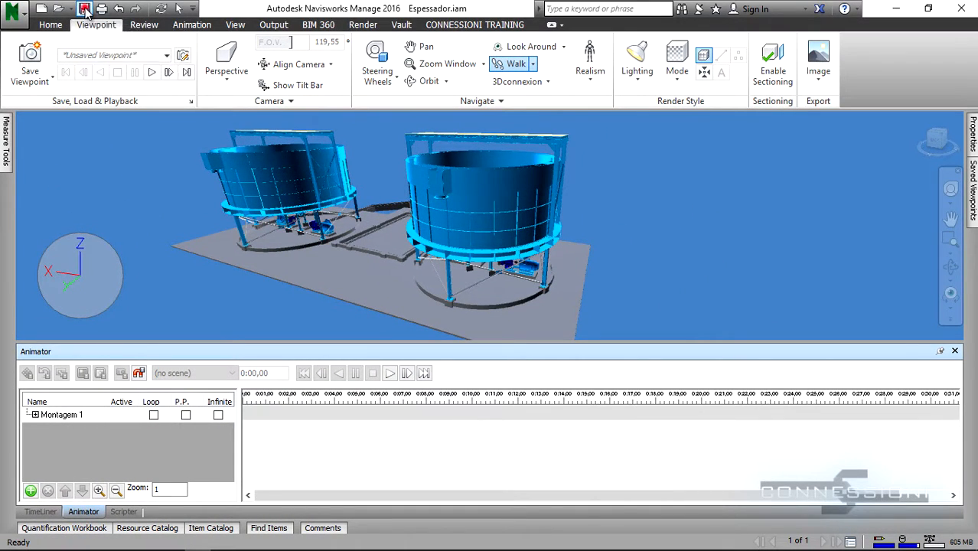
click(84, 8)
click(49, 115)
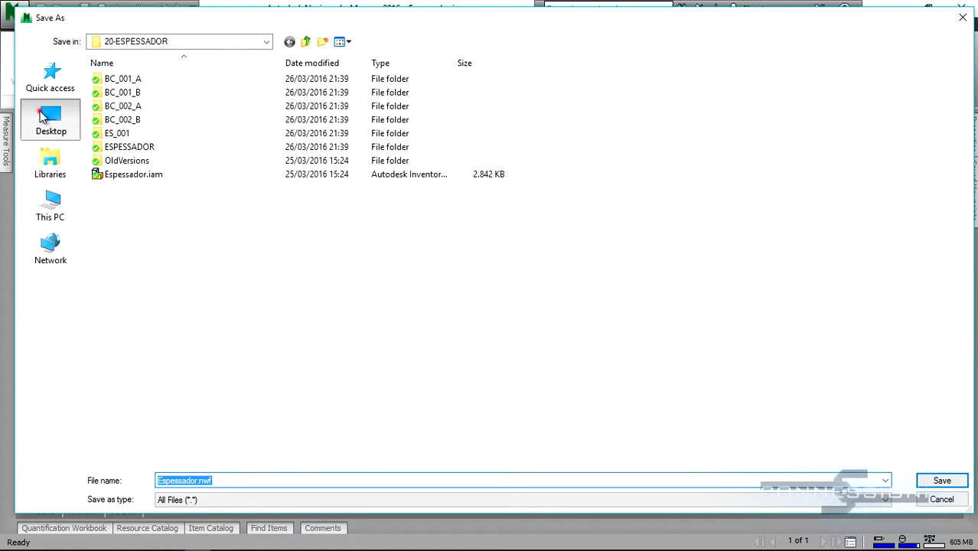
click(943, 481)
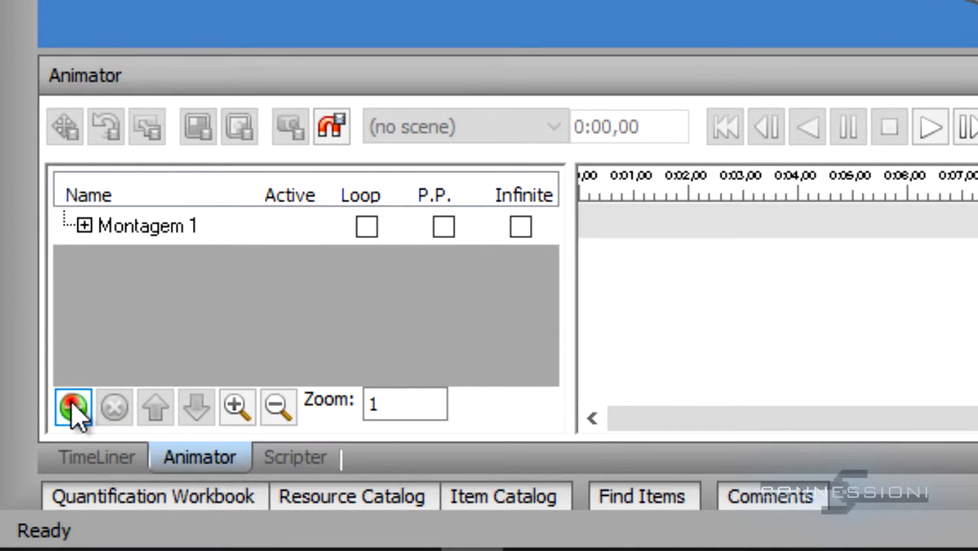
- Add a new animation scene and name it Montagem 2
click(73, 406)
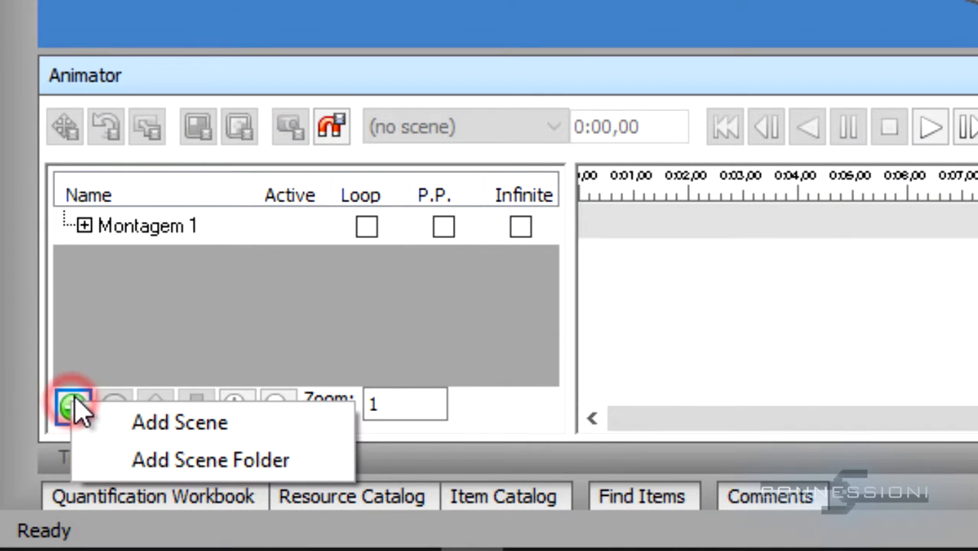
click(161, 417)
double_click(165, 266)
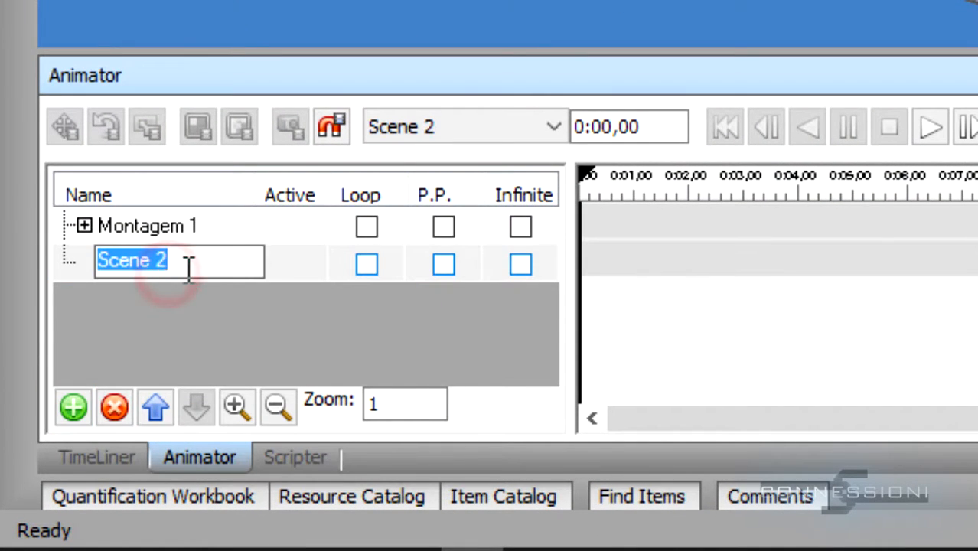
text(Mon)
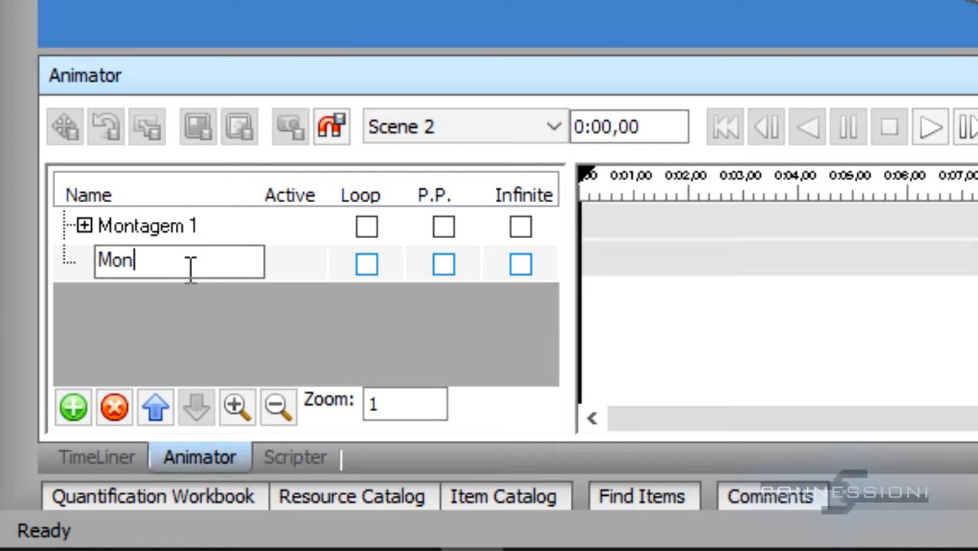
text(tagem 2)
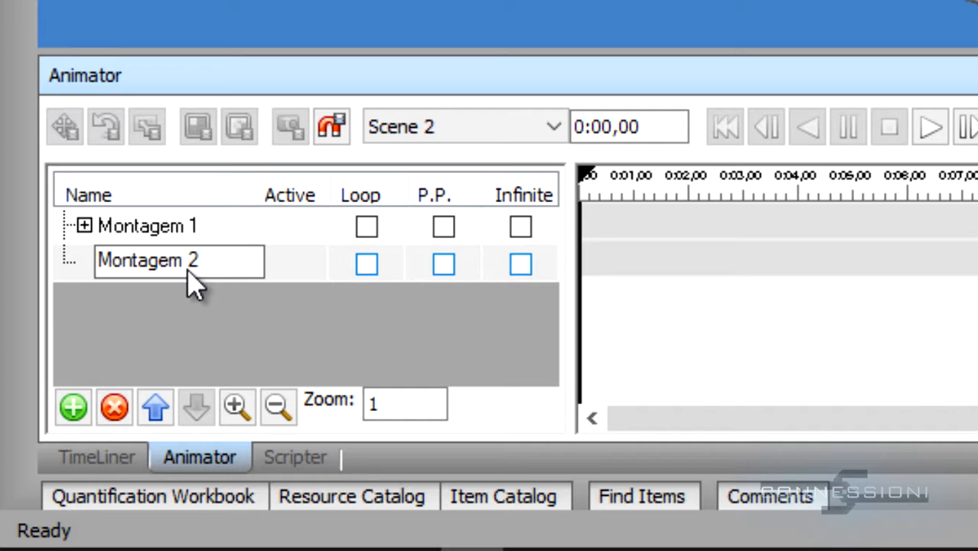
key(Return)
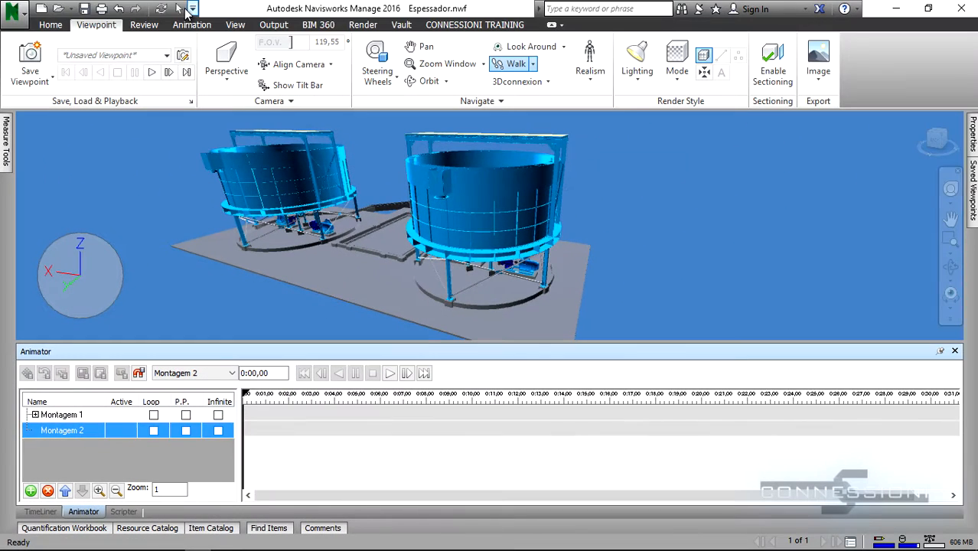
- Pin the narrowed Selection Tree open and select the whole ES_001:2 tank assembly in it
click(178, 9)
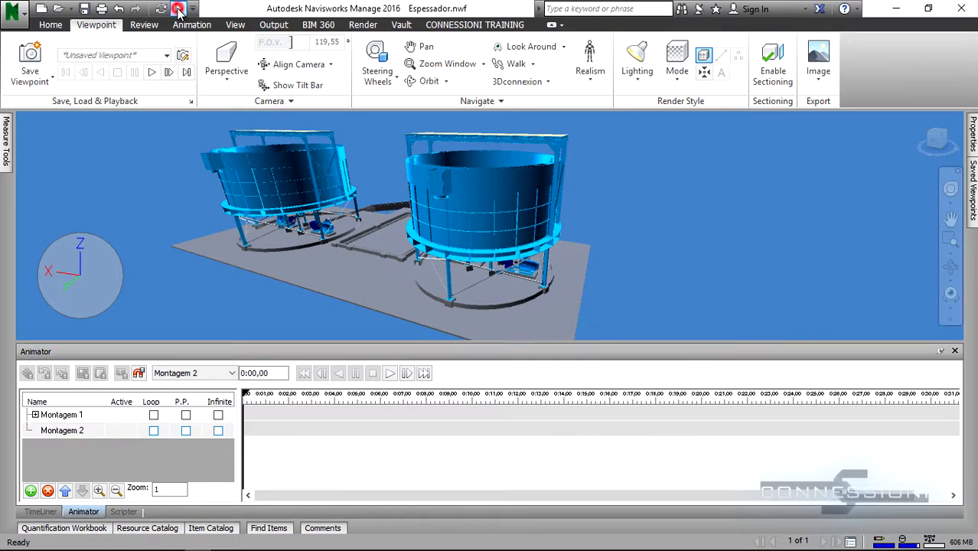
click(303, 165)
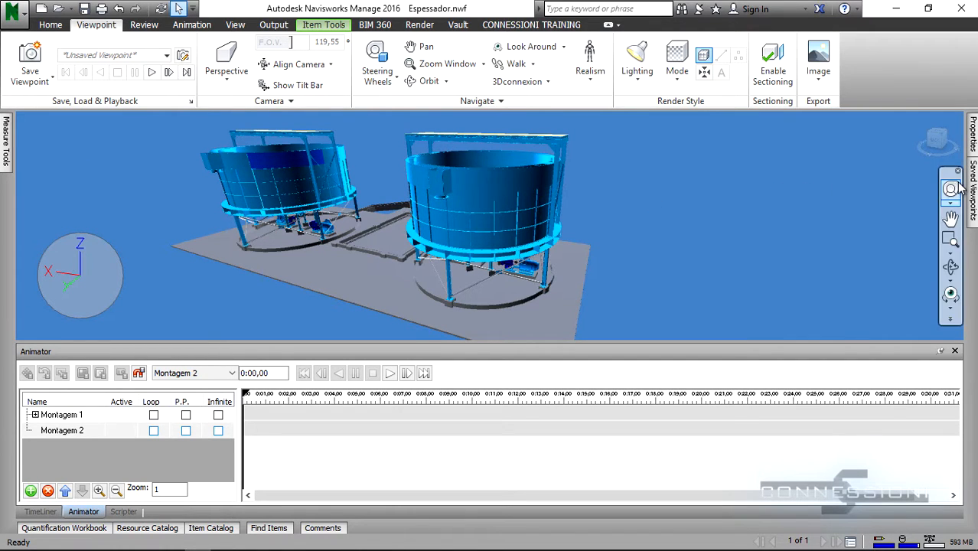
click(50, 25)
click(291, 70)
click(372, 119)
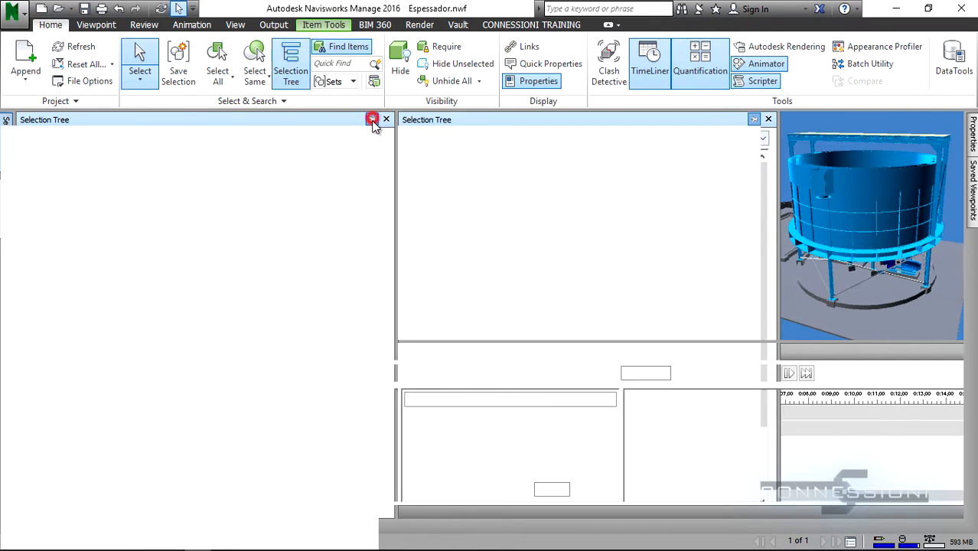
drag(398, 185, 299, 191)
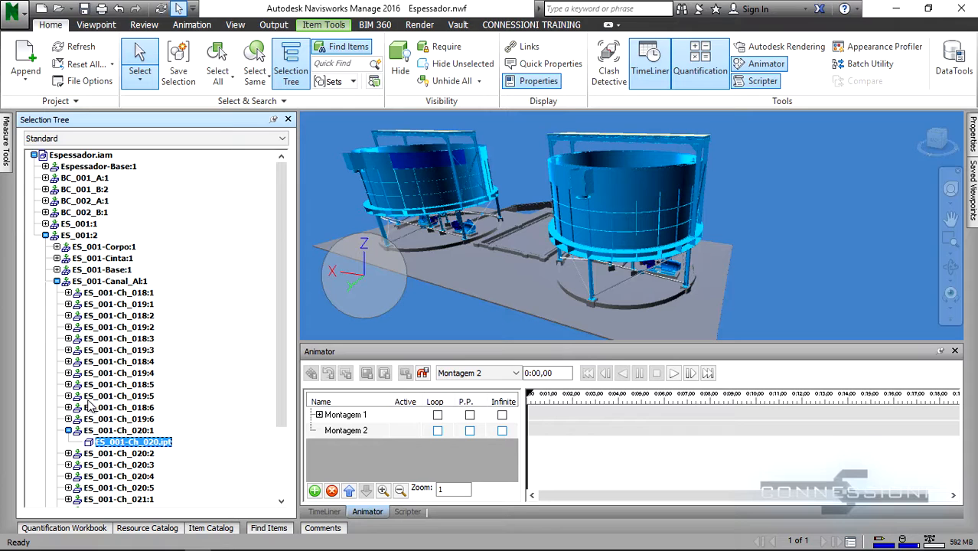
click(74, 237)
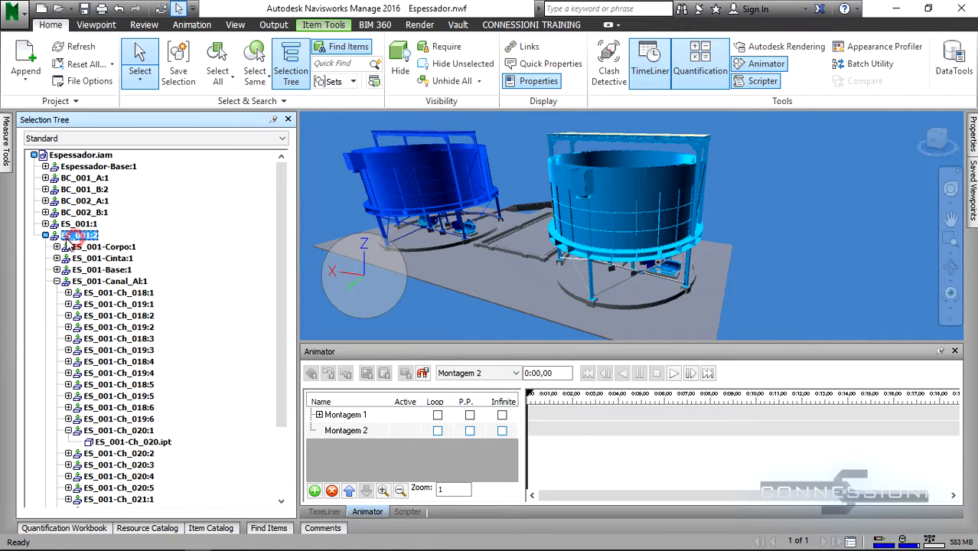
click(45, 236)
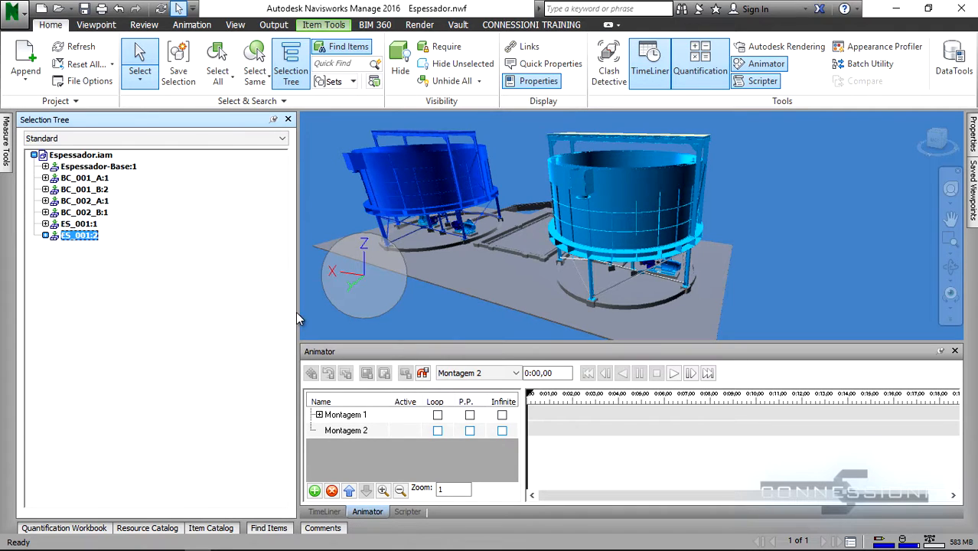
drag(298, 312, 165, 321)
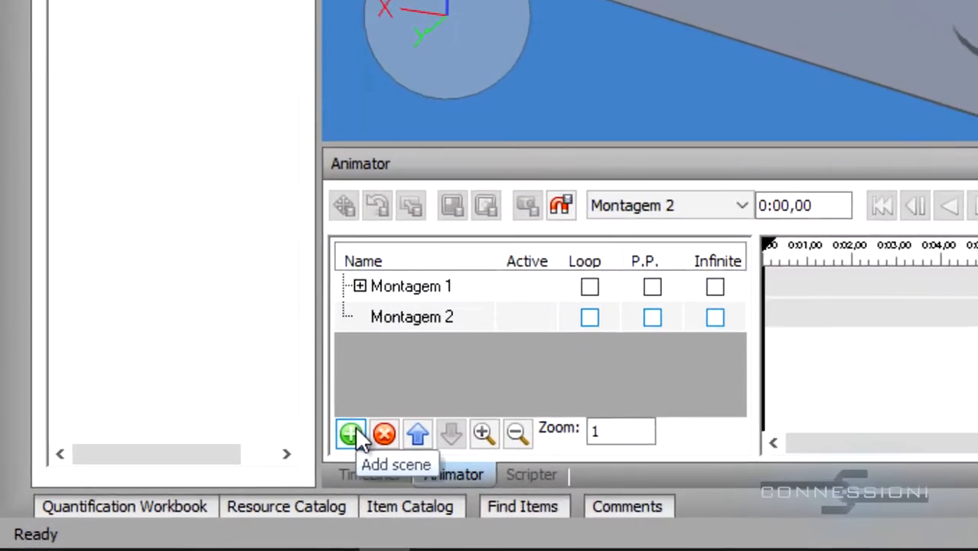
- Add an animation set from the current selection to Montagem 2 and name it ES_001
click(182, 492)
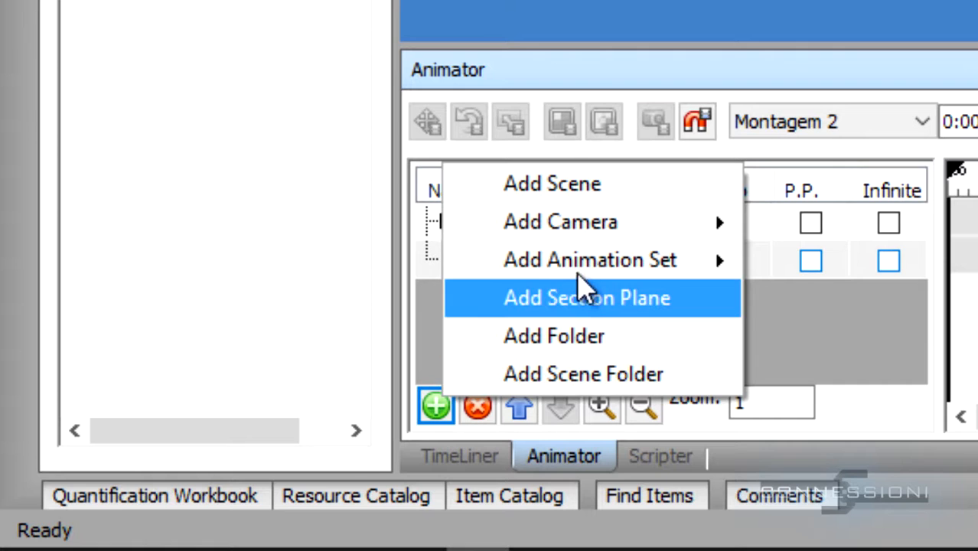
mouse_move(601, 268)
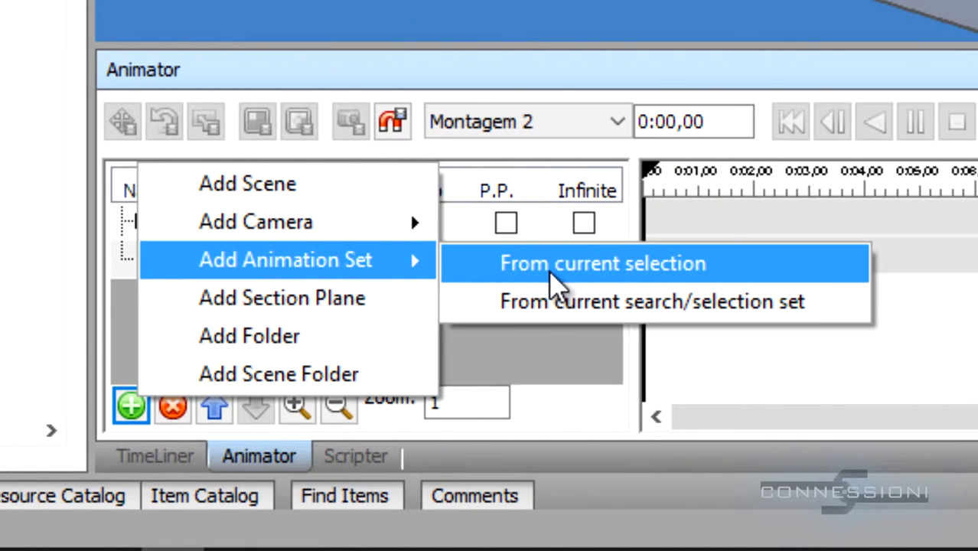
click(578, 264)
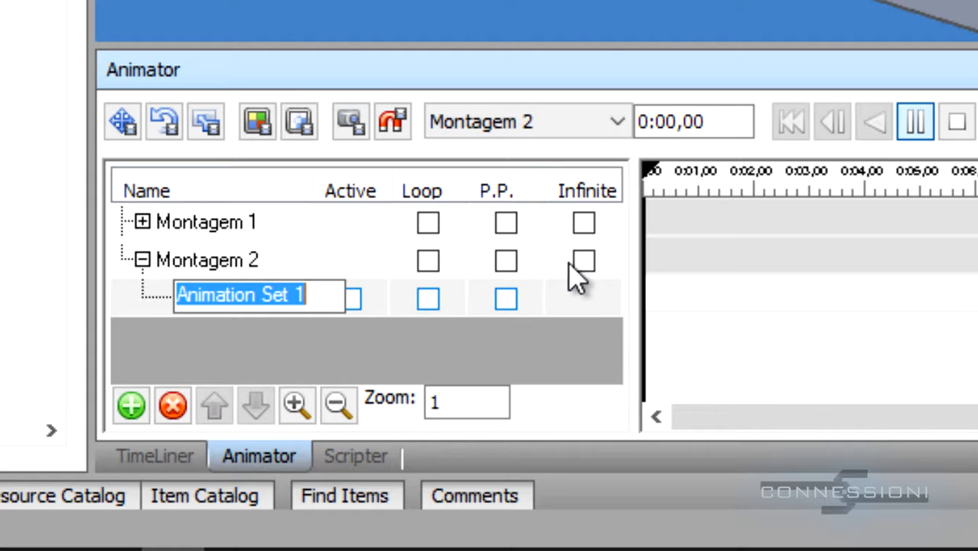
text(ES_001)
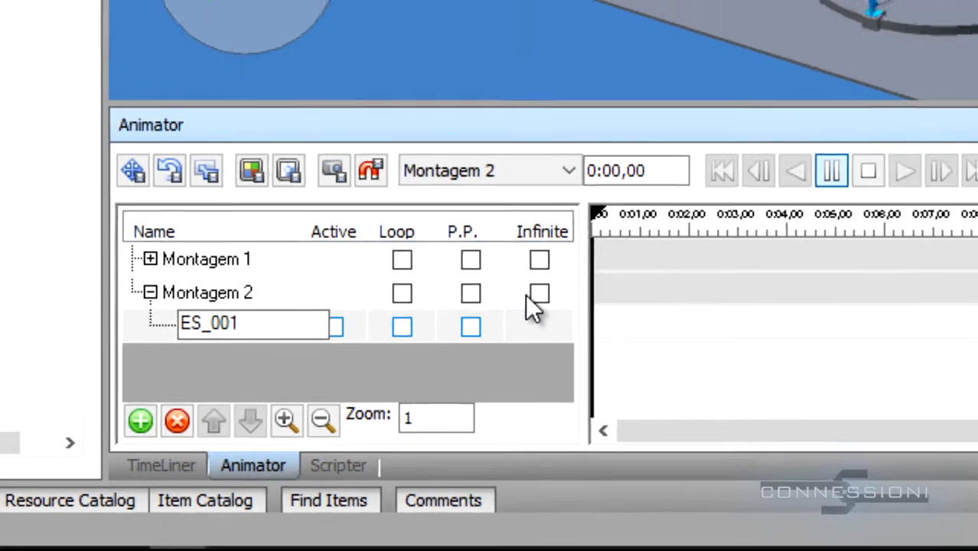
key(Return)
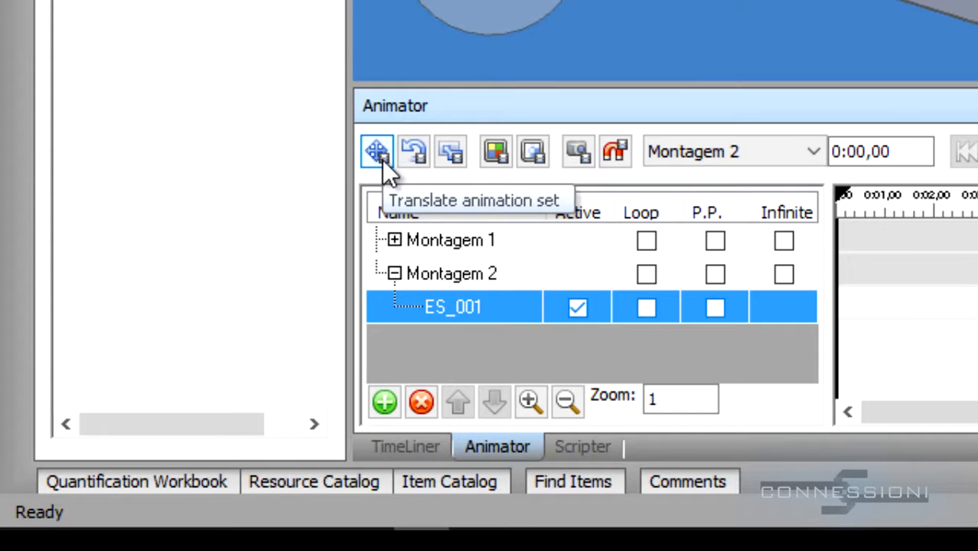
- Turn on translation for the ES_001 animation set and capture its keyframe at 0:00,00
click(378, 157)
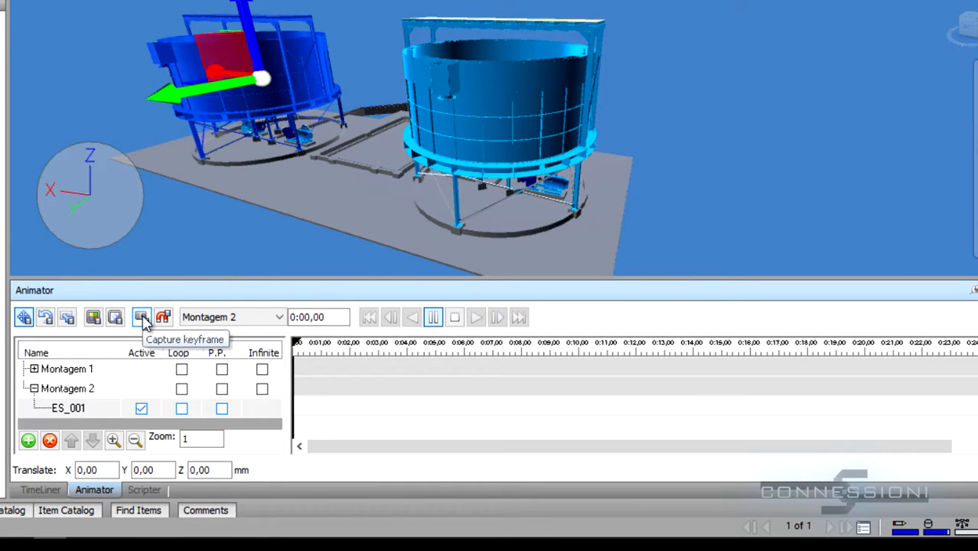
click(143, 318)
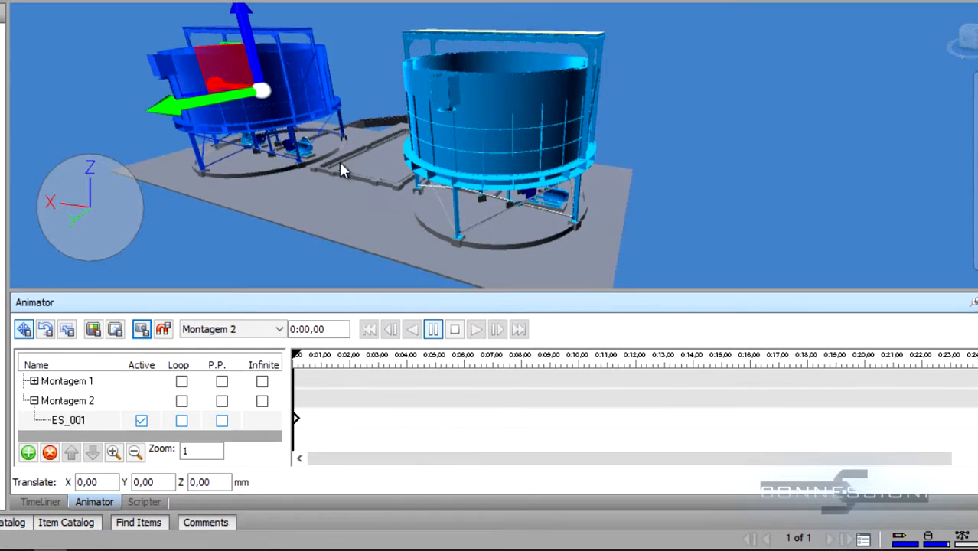
- Copy the ES_001 keyframe from the start of the timeline to about 0:08,56 and delete the original at 0:00,00
shift+middle_drag(340, 150, 329, 176)
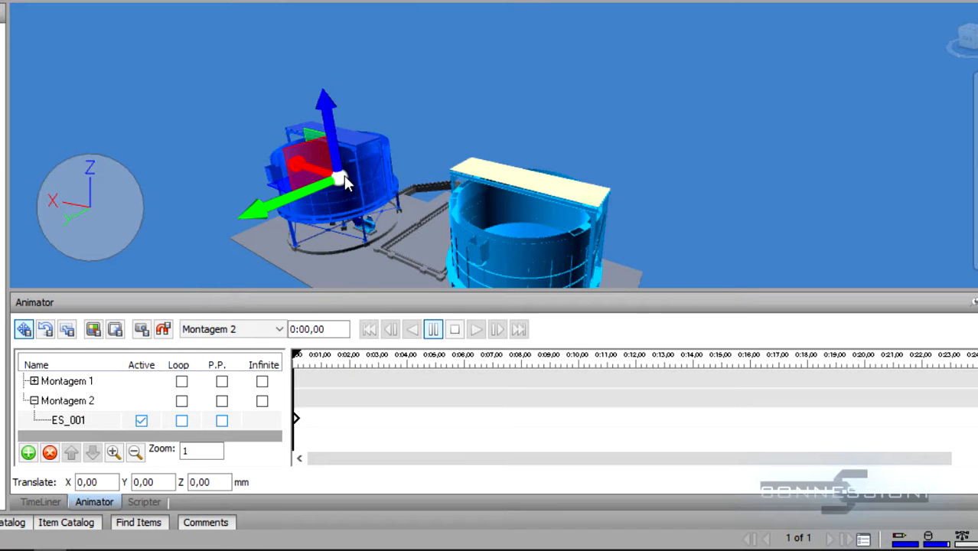
right_click(301, 421)
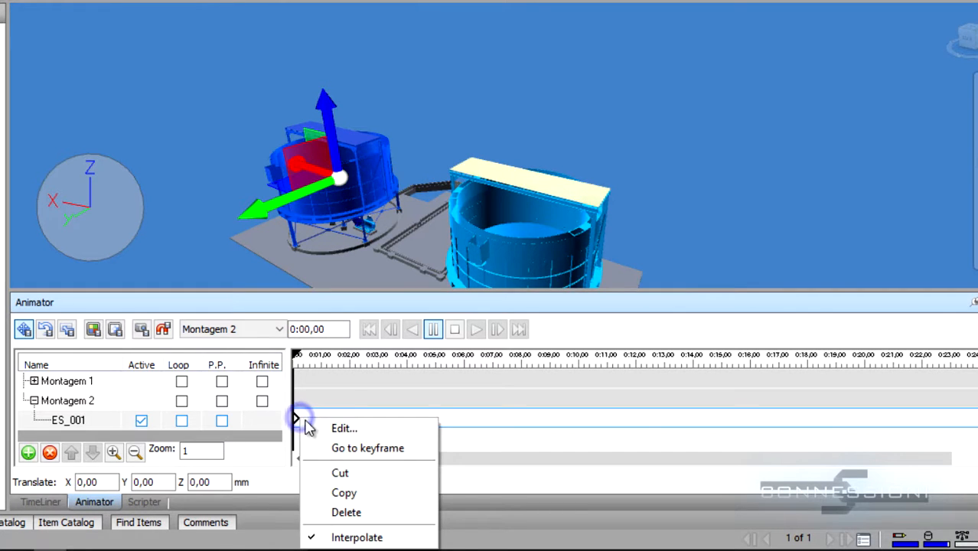
click(359, 492)
right_click(537, 421)
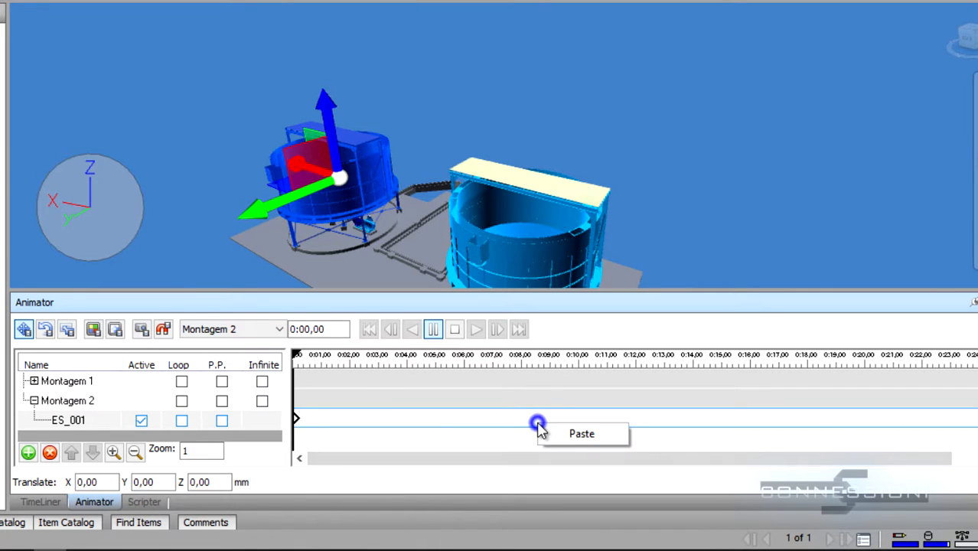
click(587, 433)
click(450, 459)
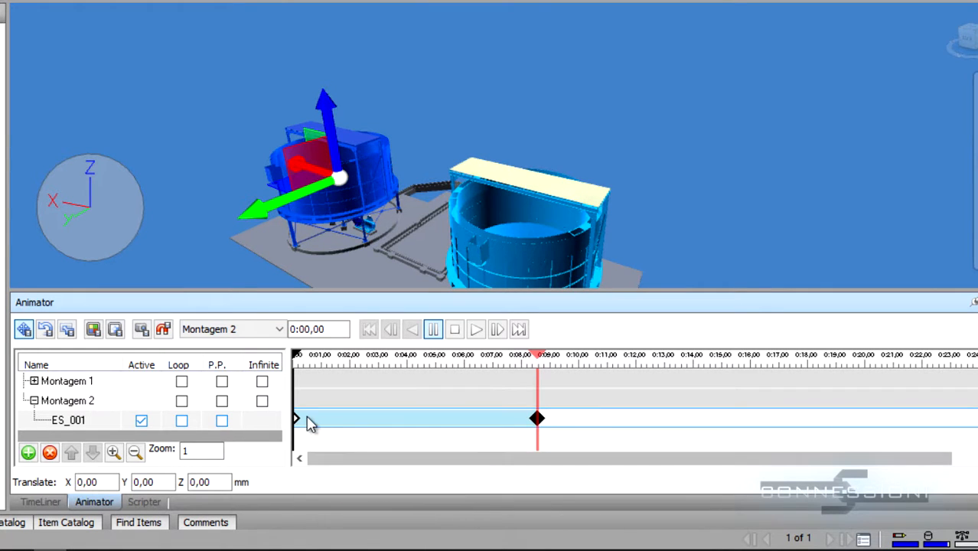
right_click(300, 421)
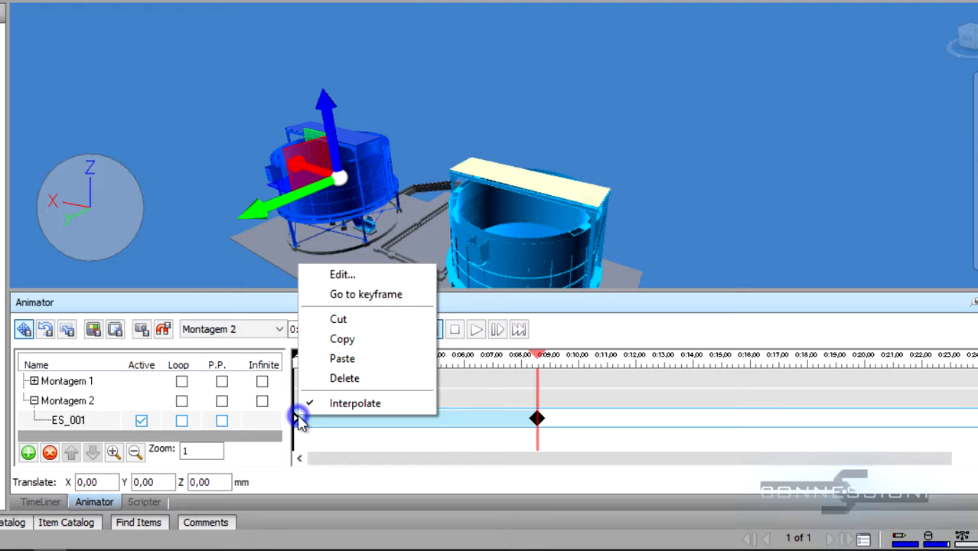
click(350, 379)
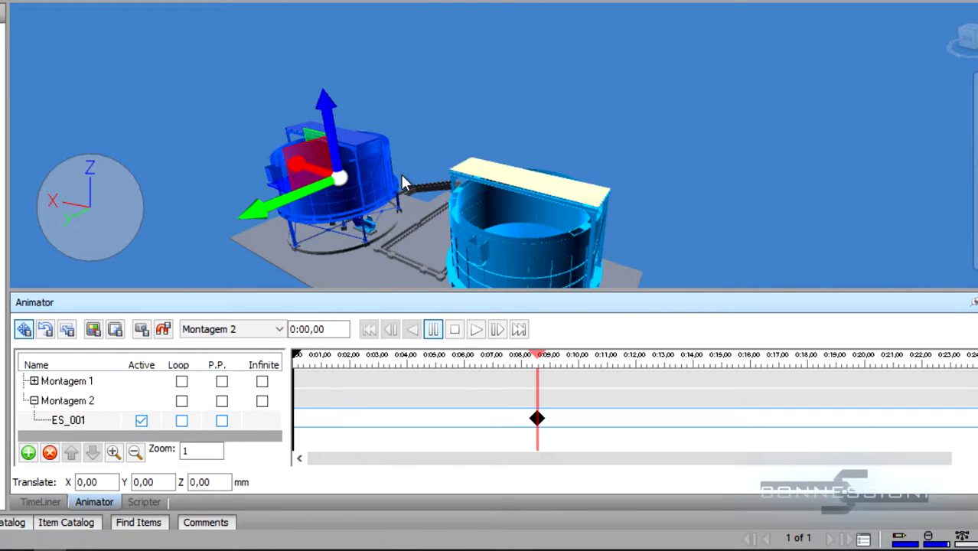
- Raise the ES_001 tank about 12421 mm along Z and capture that position as the keyframe at 0:00,00
scroll(399, 184, down, 1)
scroll(375, 215, up, 3)
shift+middle_drag(375, 218, 385, 209)
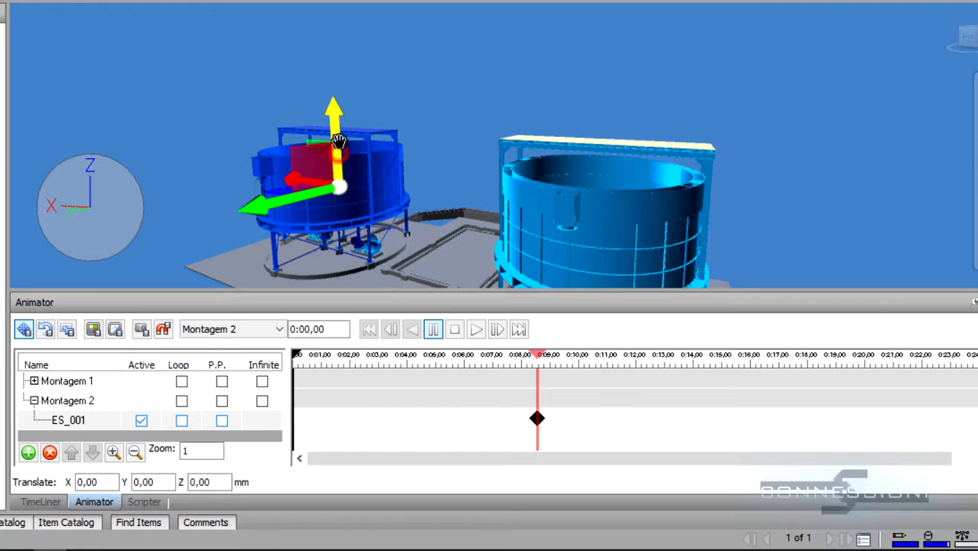
drag(336, 138, 337, 2)
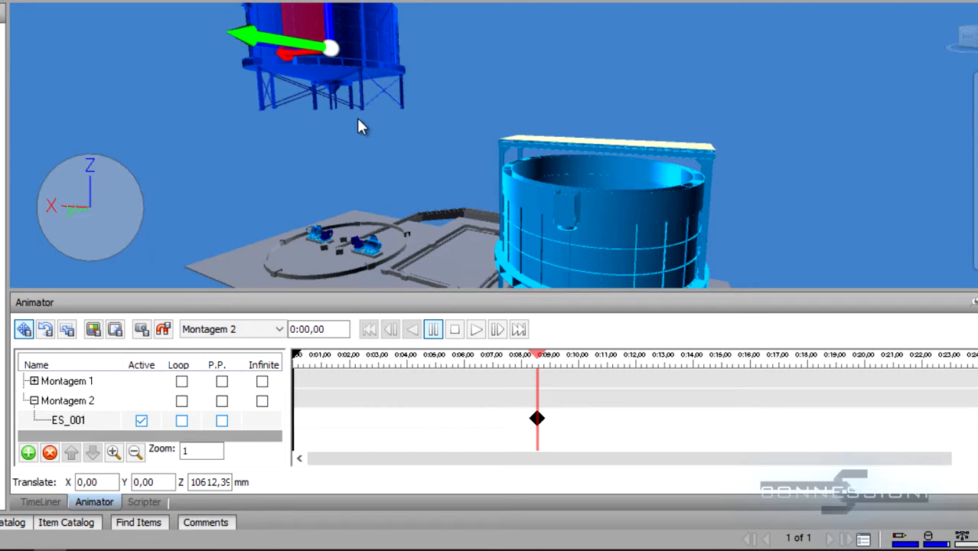
middle_drag(361, 125, 376, 173)
drag(346, 55, 346, 35)
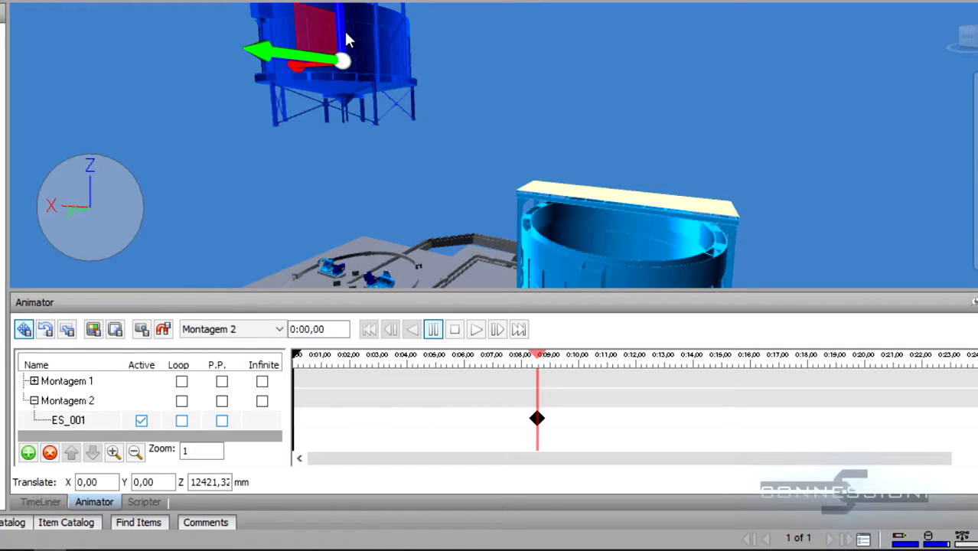
click(141, 329)
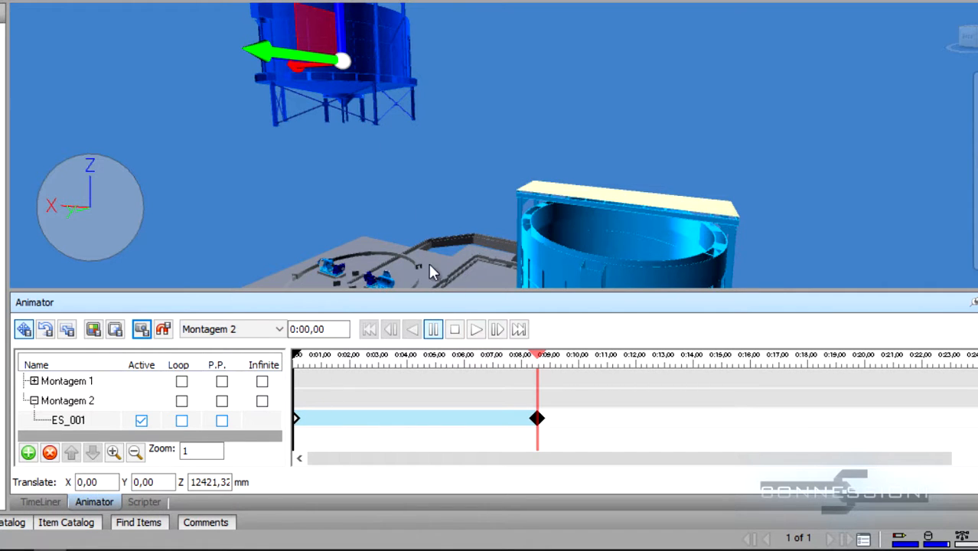
- Play back the tank's descent and shorten it by moving the final ES_001 keyframe to about 0:05,06
click(475, 330)
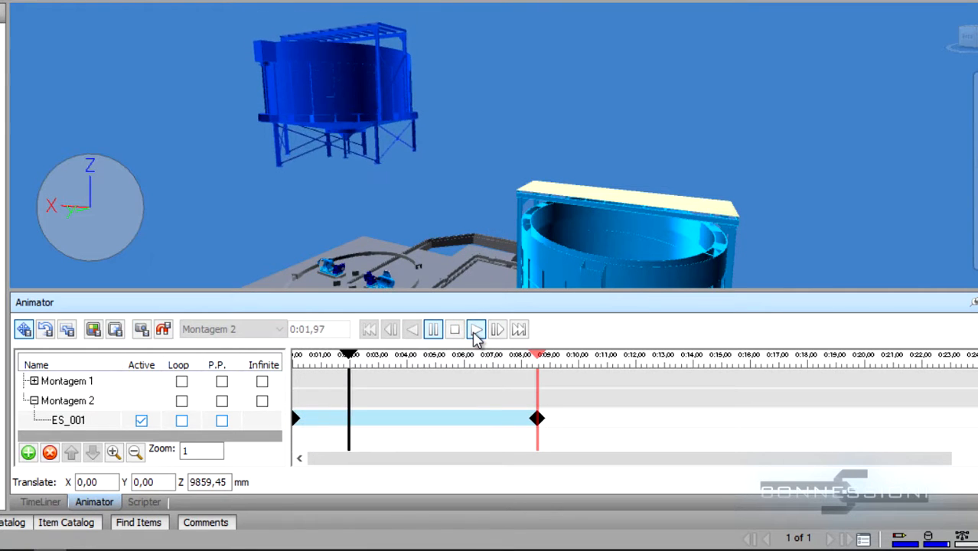
scroll(491, 230, up, 2)
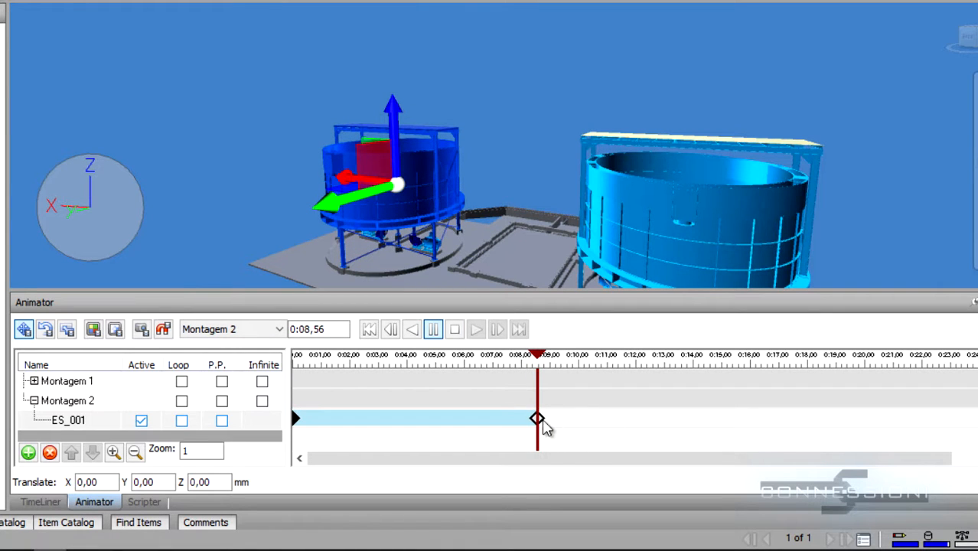
drag(544, 429, 420, 427)
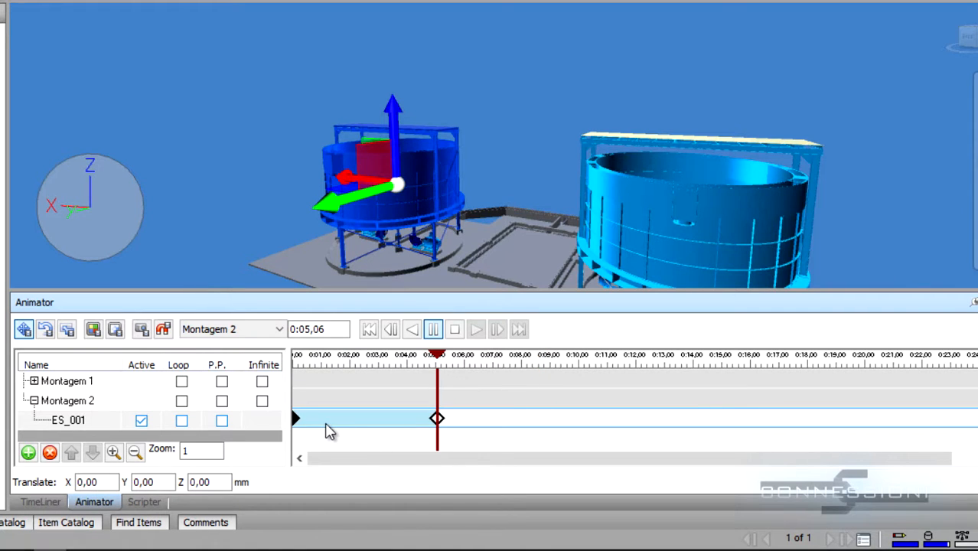
click(299, 420)
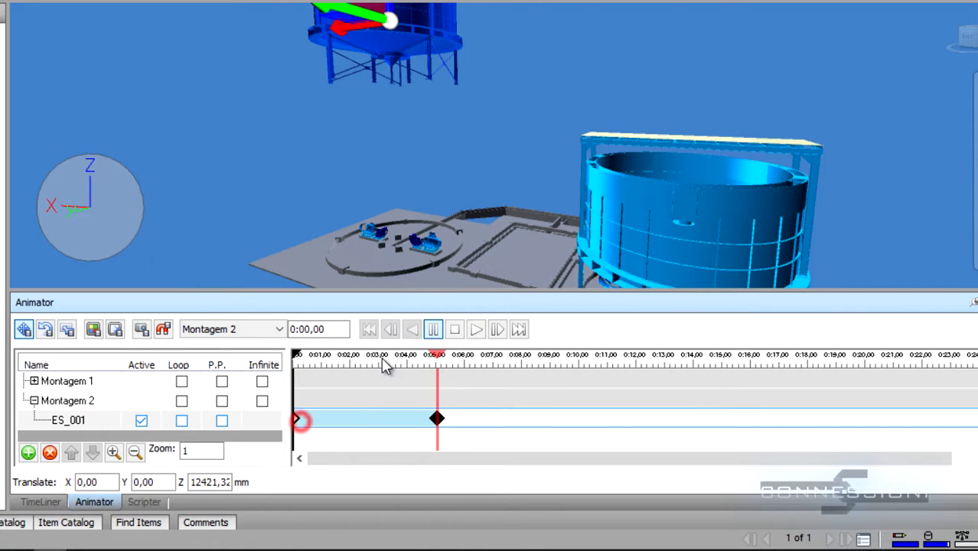
click(433, 331)
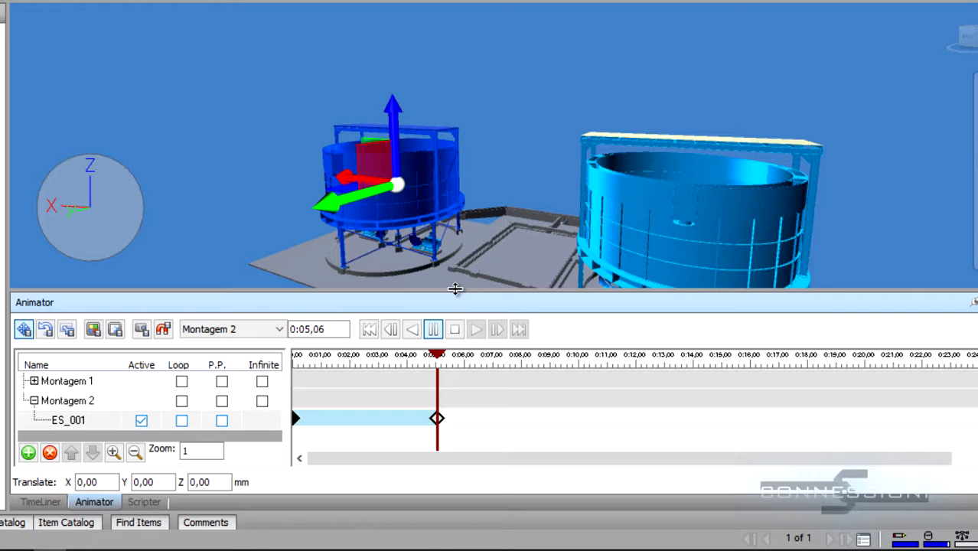
- Enlarge the Animator window slightly and deactivate the ES_001 animation set
drag(455, 289, 454, 269)
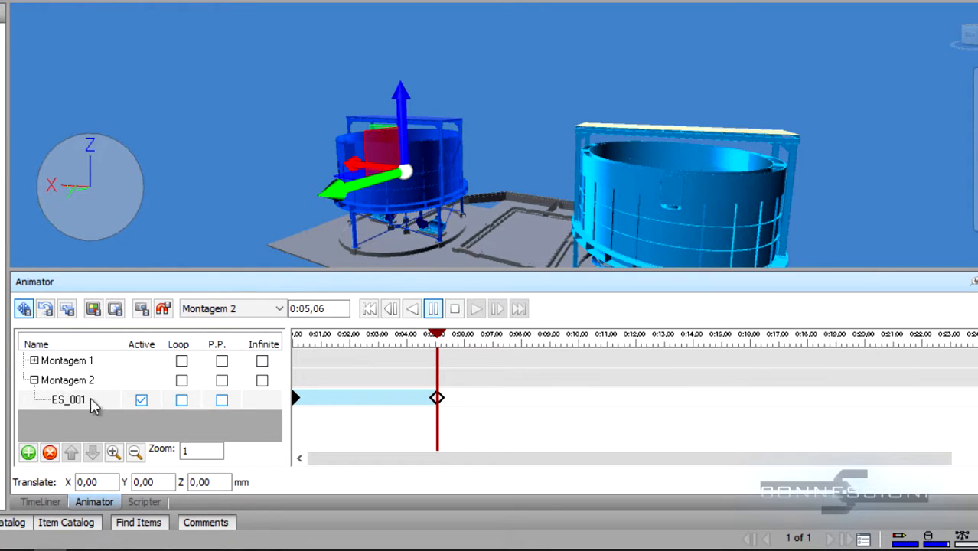
click(141, 401)
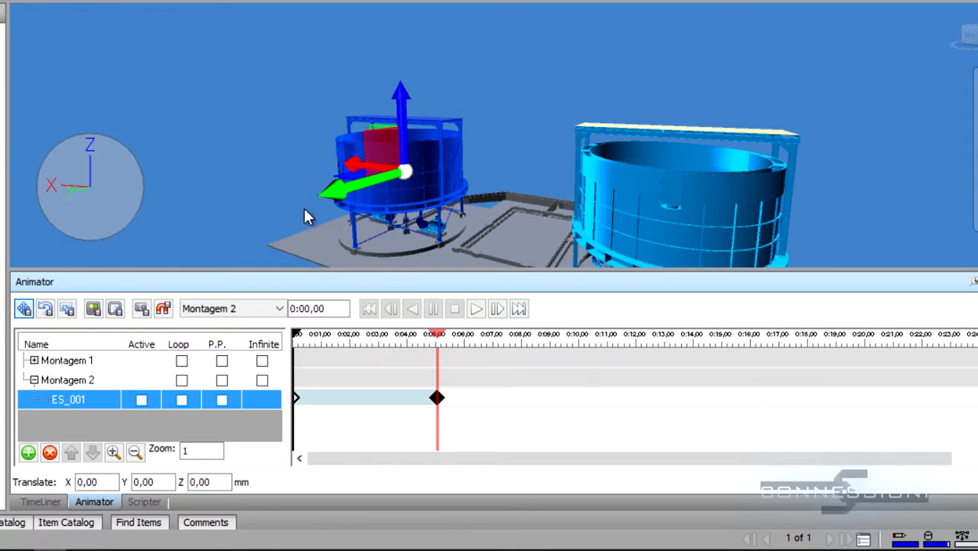
- Select the whole BC_002_A:1 pump assembly under the tank, collapse its tree branch and copy its name
scroll(423, 216, up, 3)
scroll(426, 215, up, 3)
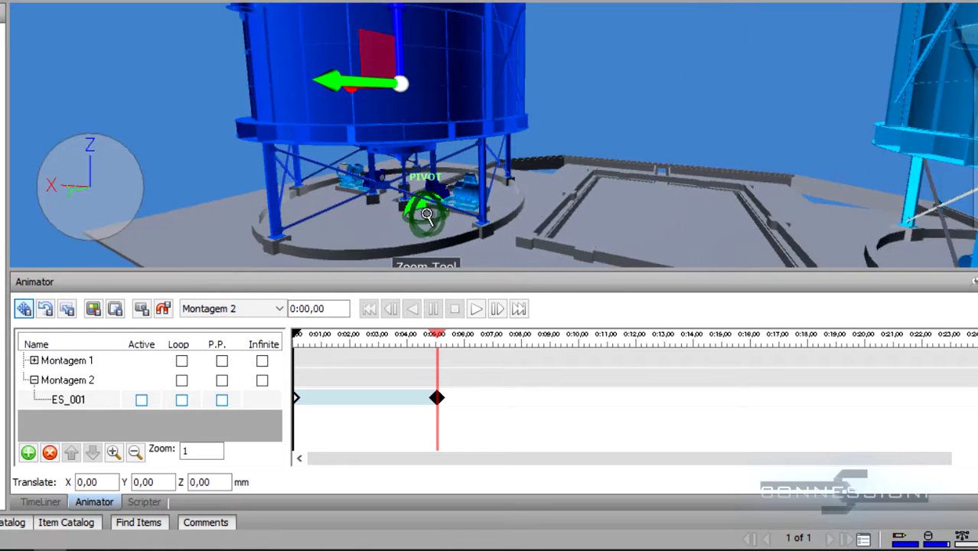
middle_drag(502, 217, 494, 211)
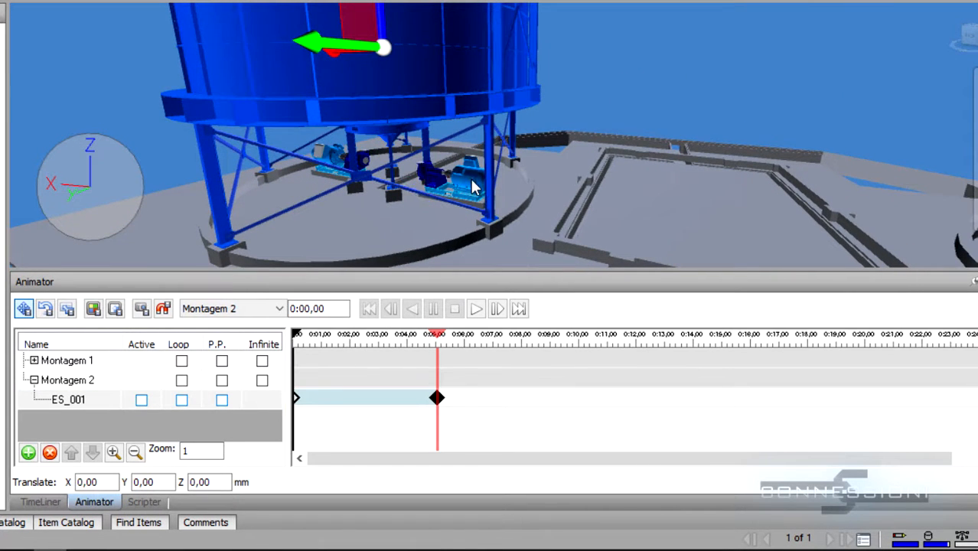
click(470, 179)
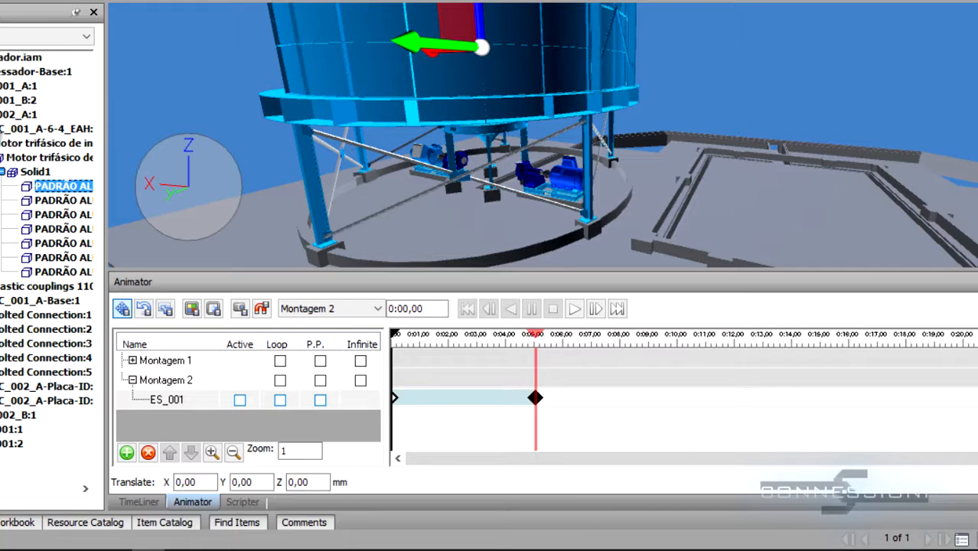
click(88, 115)
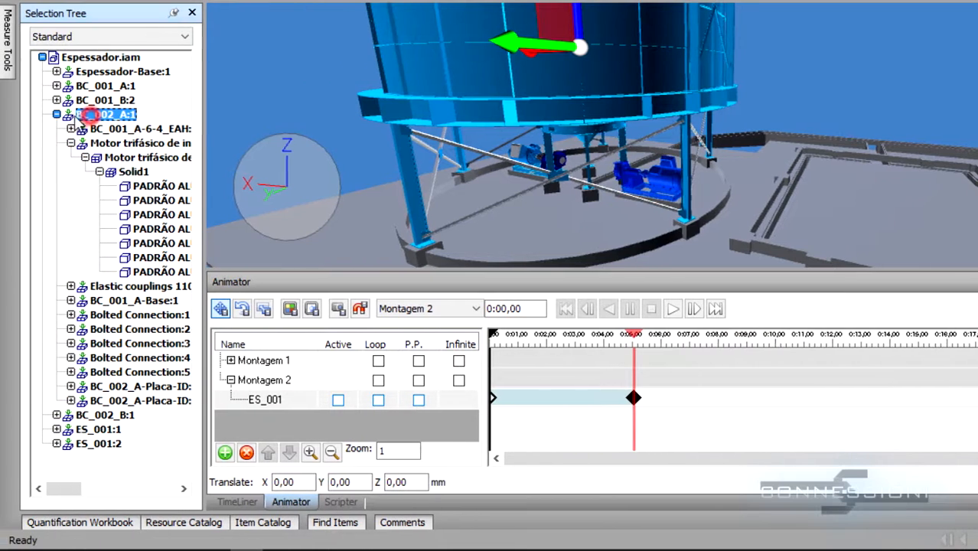
click(56, 114)
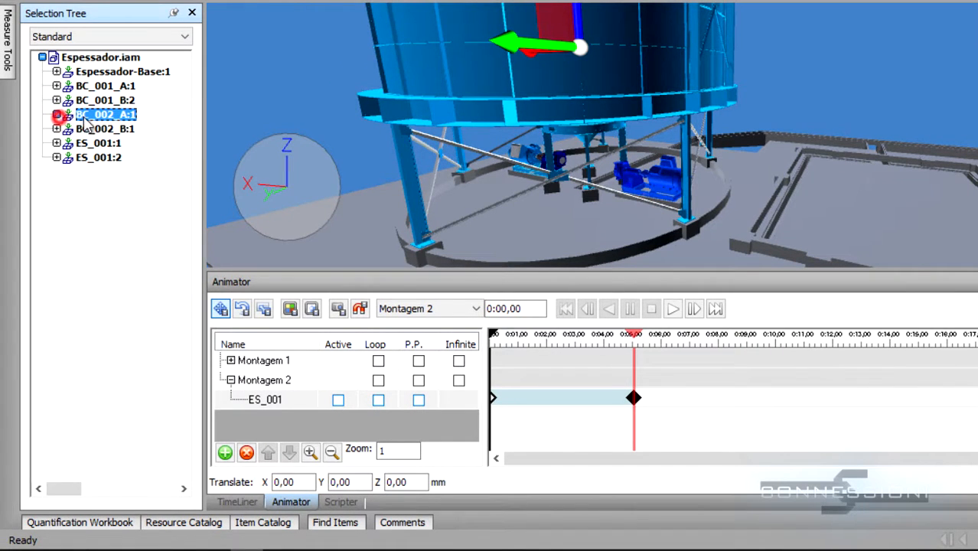
right_click(86, 118)
click(157, 493)
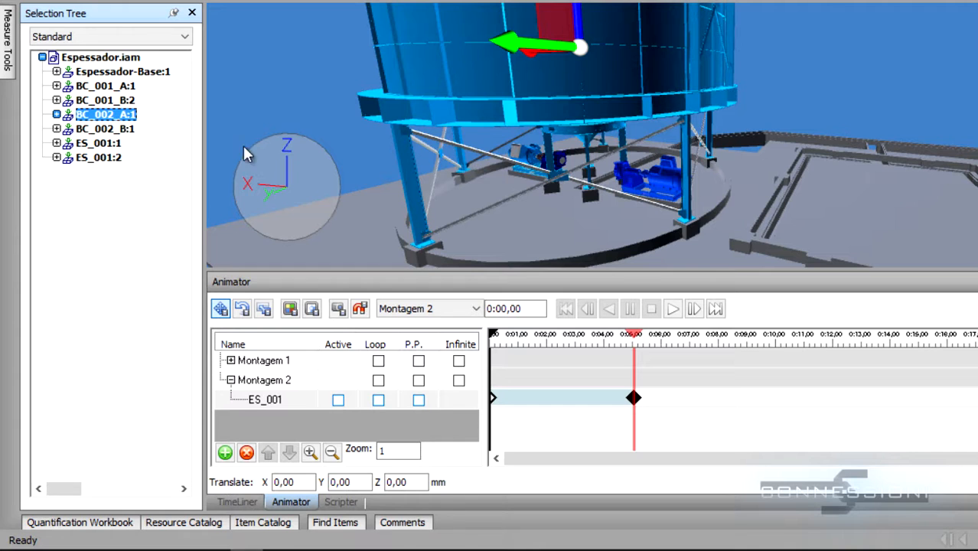
- Add an animation set from the current selection to Montagem 2, make it active and name it BC_002_A
click(225, 454)
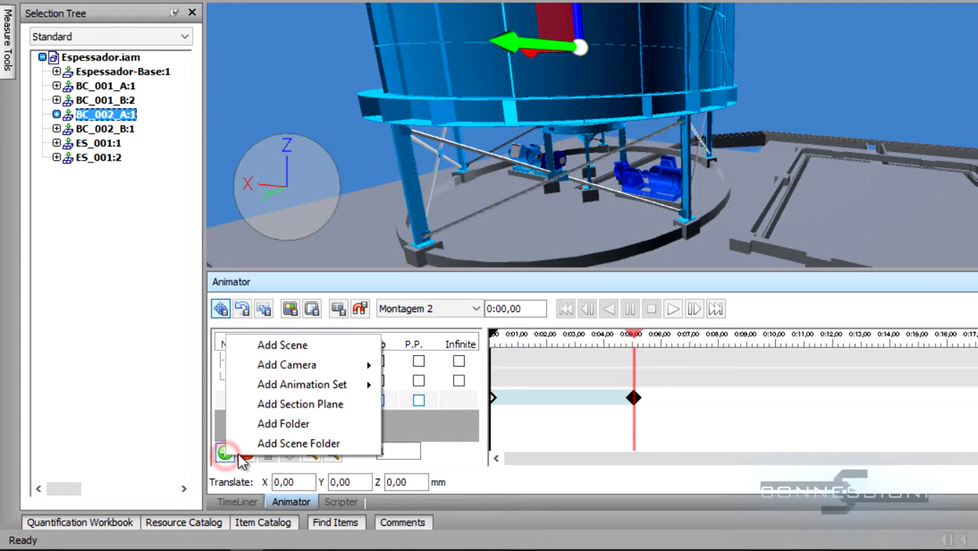
mouse_move(317, 389)
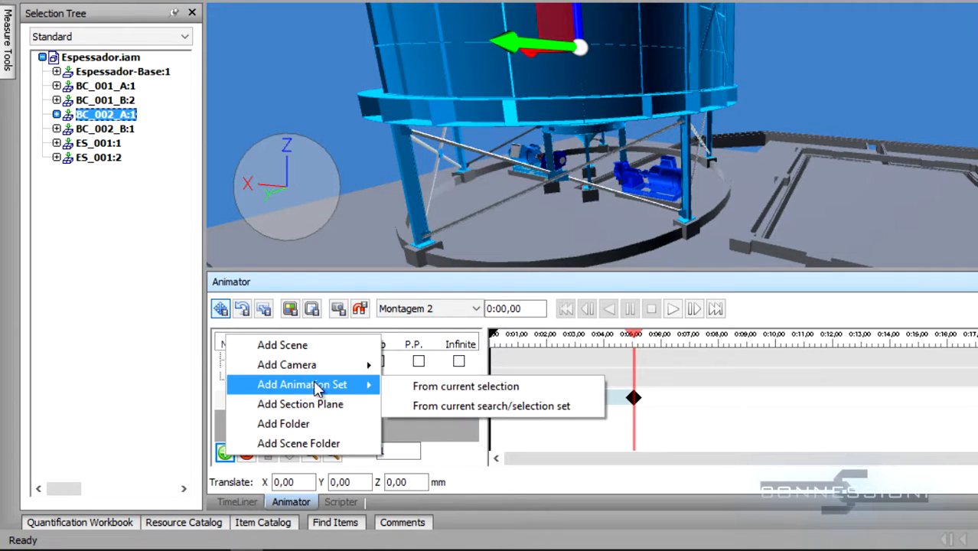
click(468, 388)
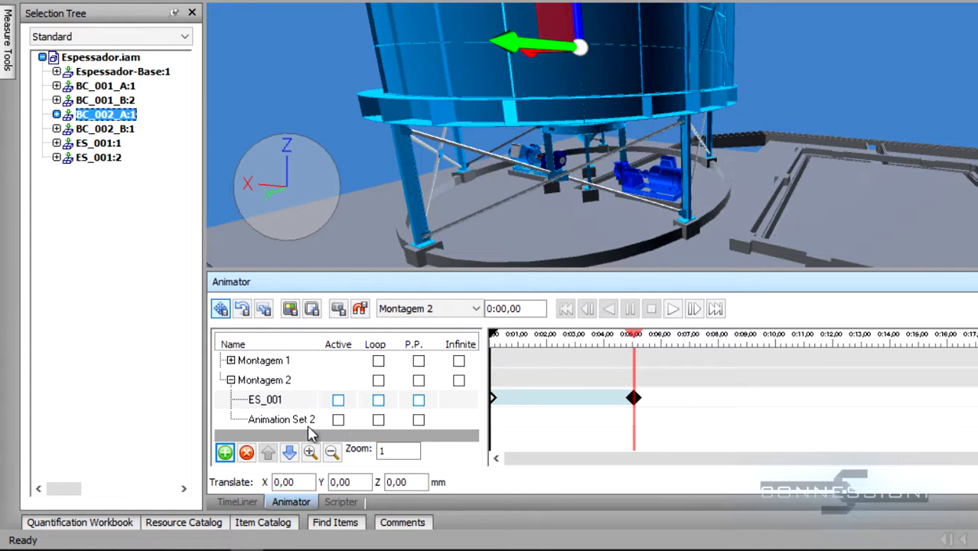
click(337, 420)
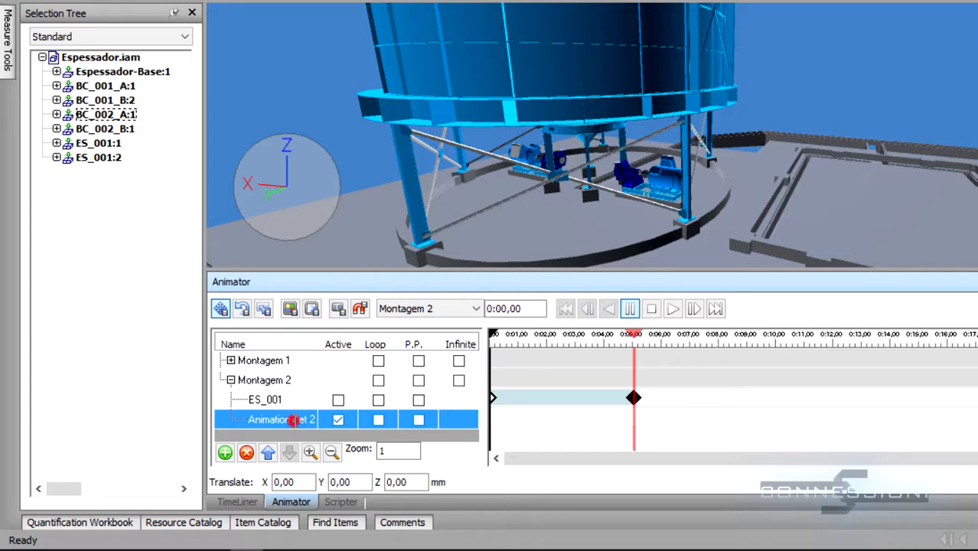
click(294, 420)
text(BC_002_A:1)
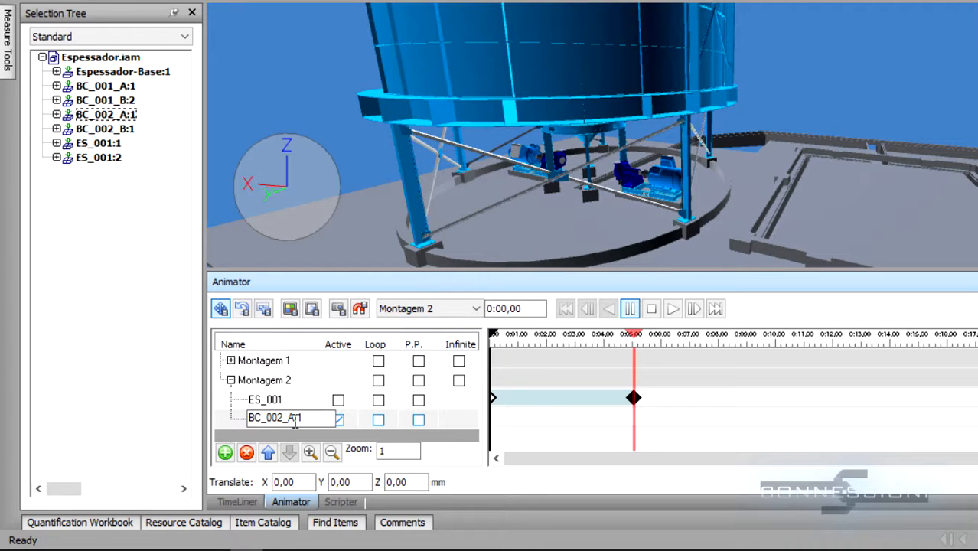
key(Return)
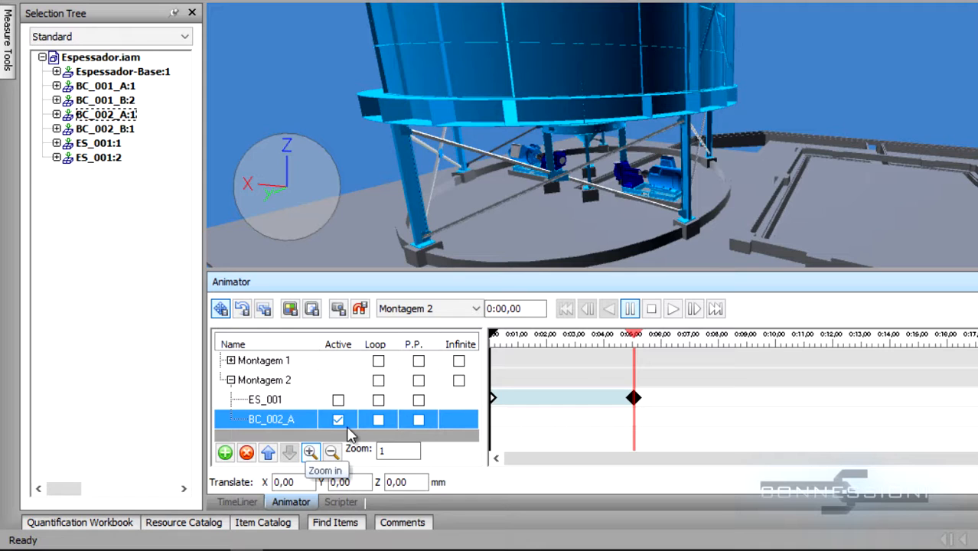
- Try to capture a BC_002_A keyframe, and check which model components the ES_001 and BC_002_A animation sets each select
click(341, 314)
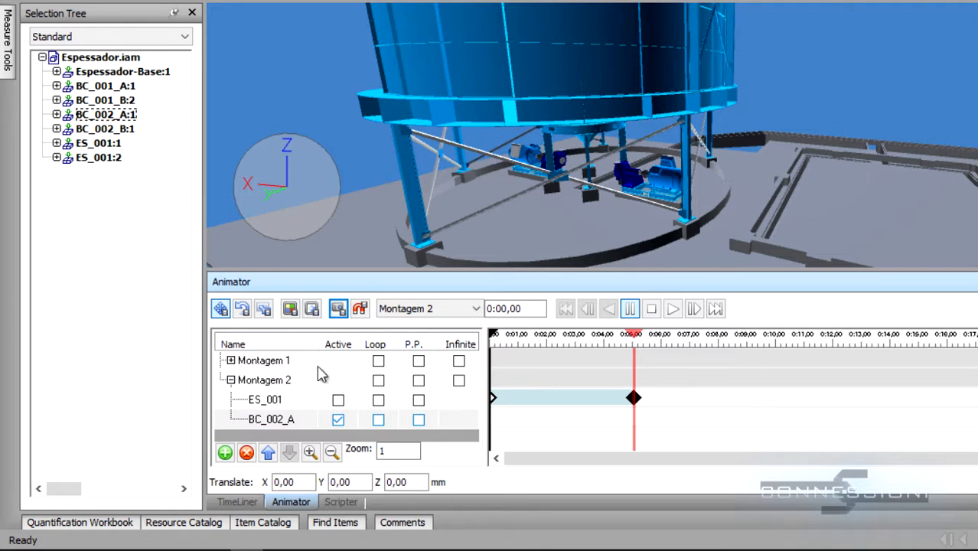
click(294, 417)
click(287, 416)
click(274, 400)
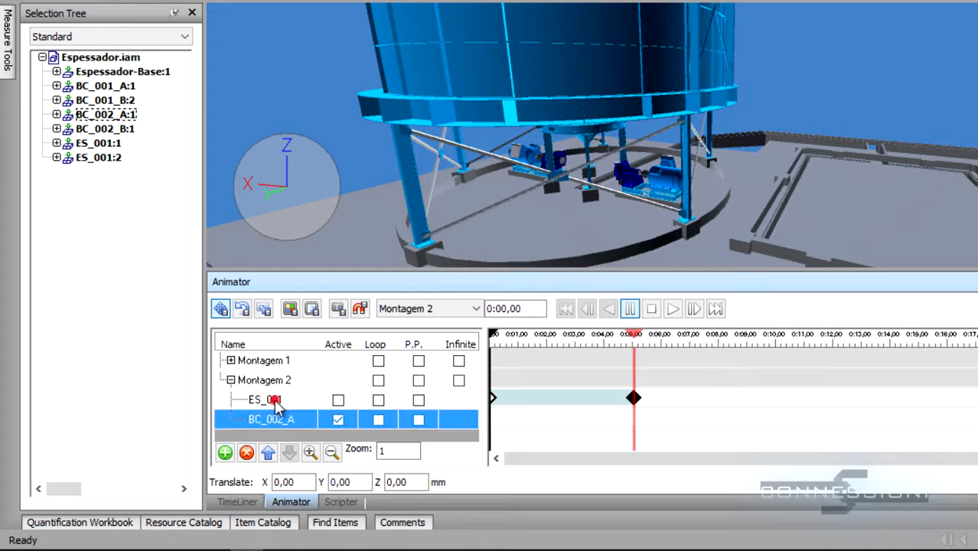
click(274, 418)
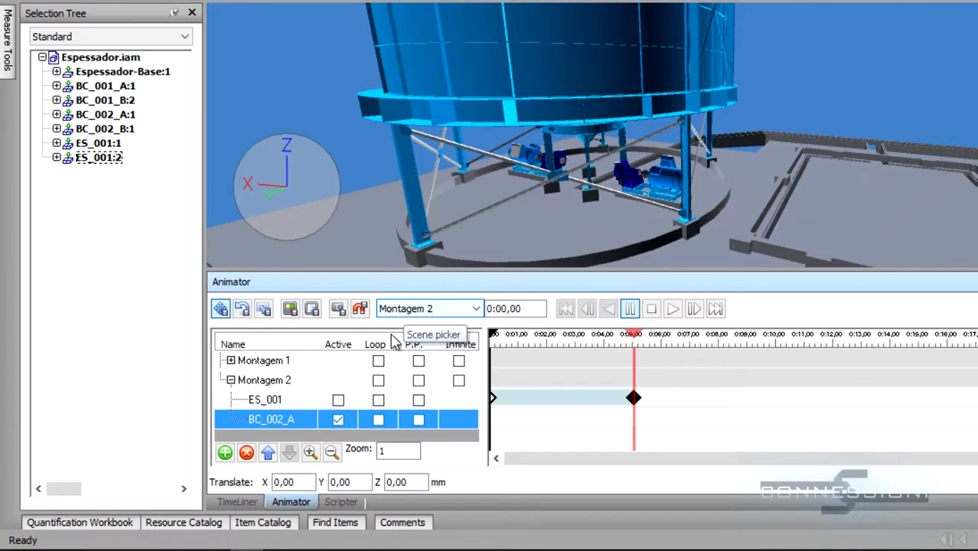
click(273, 402)
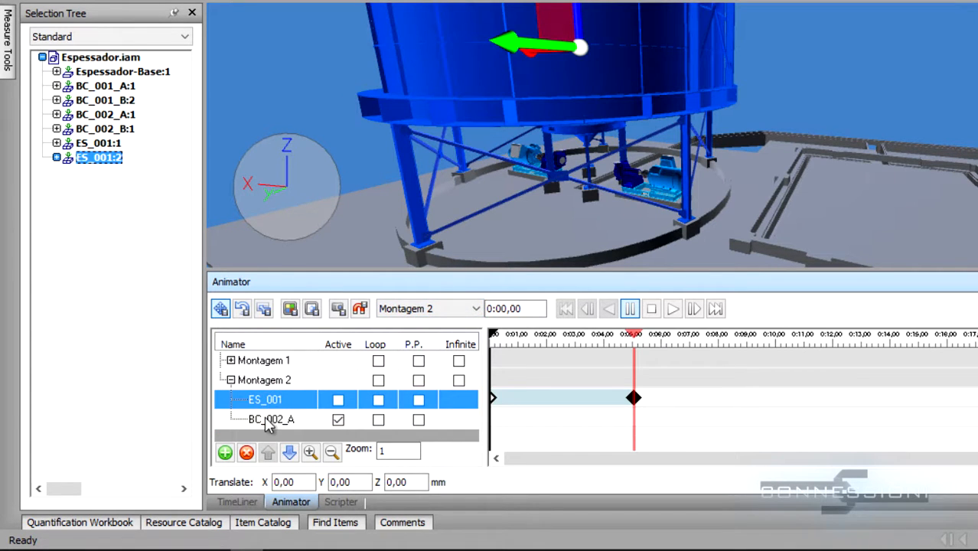
click(266, 420)
click(260, 399)
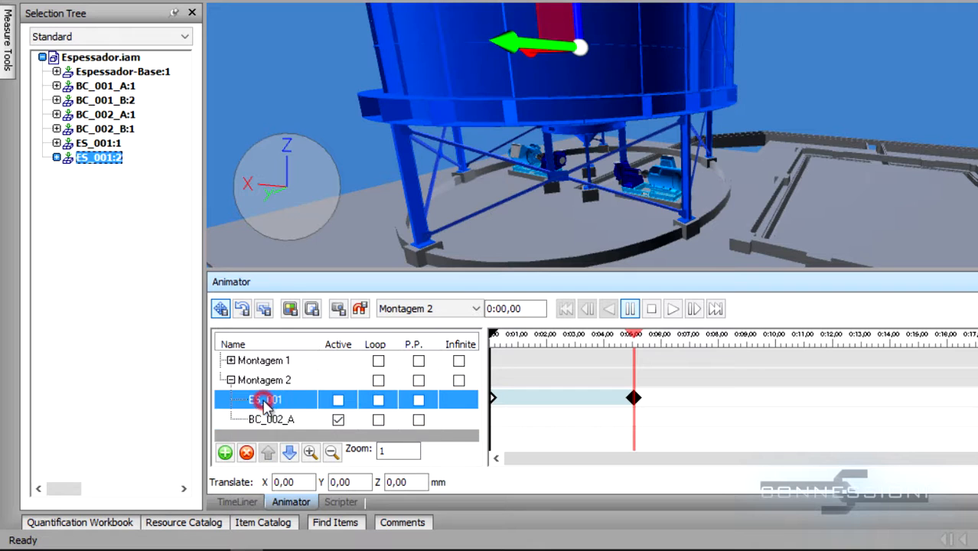
click(269, 420)
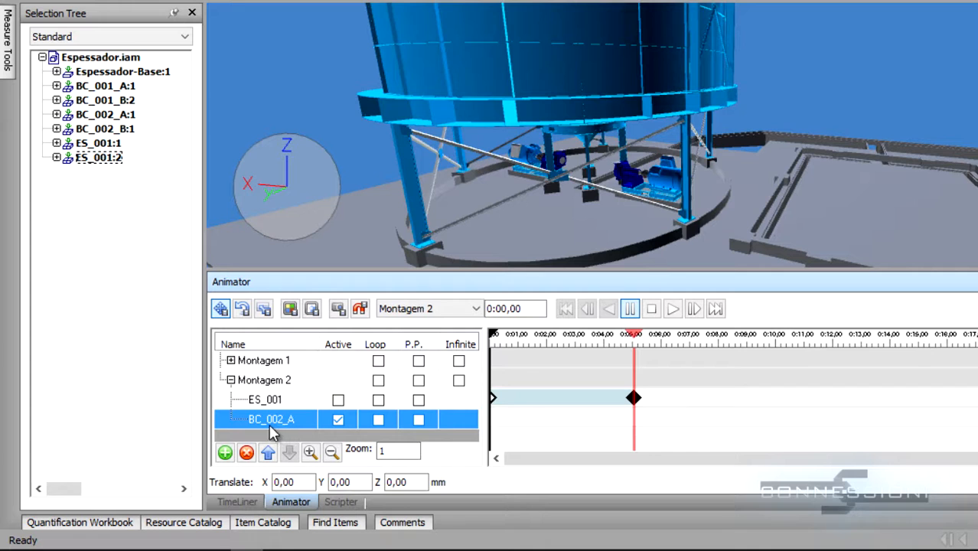
- Update the BC_002_A animation set from the current selection of the BC_002_A:1 pump and compare its selection with the ES_001 set
click(114, 130)
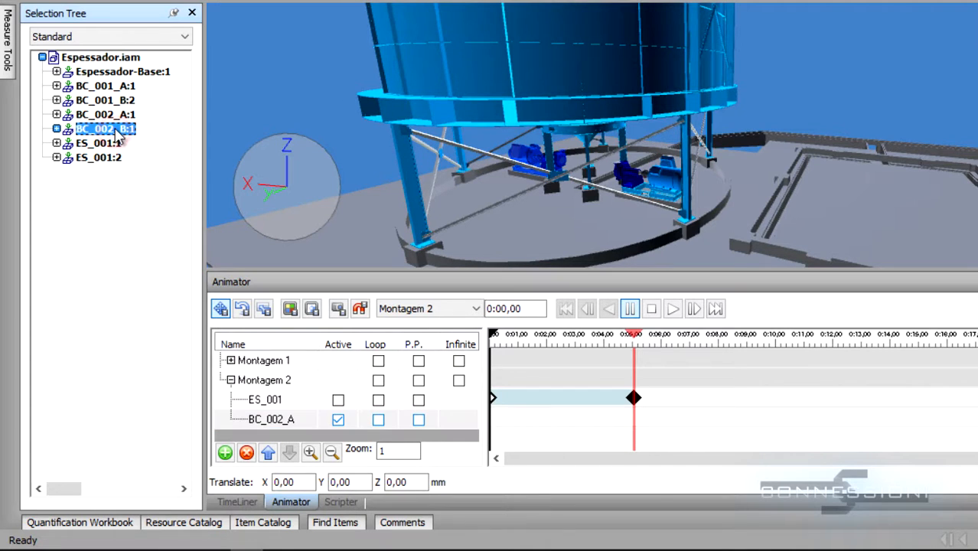
click(115, 115)
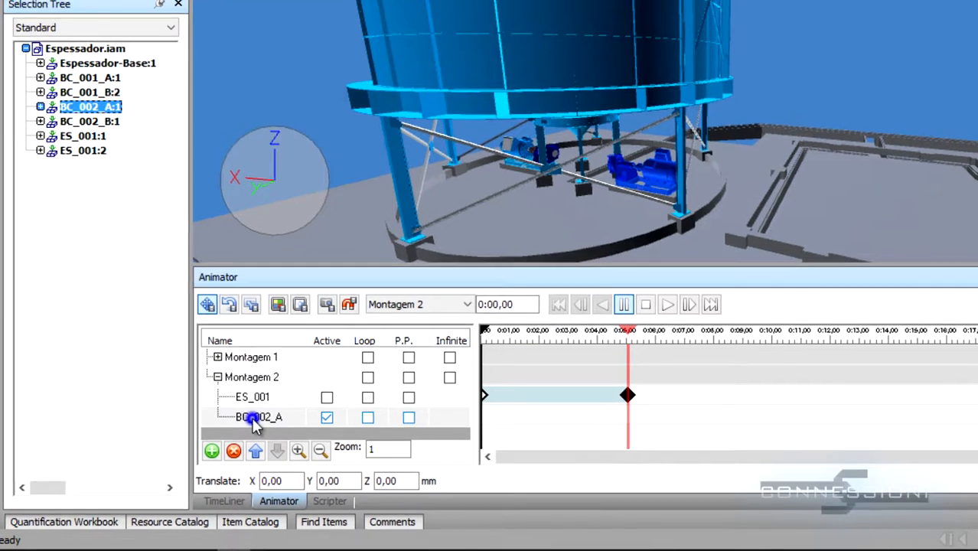
right_click(266, 422)
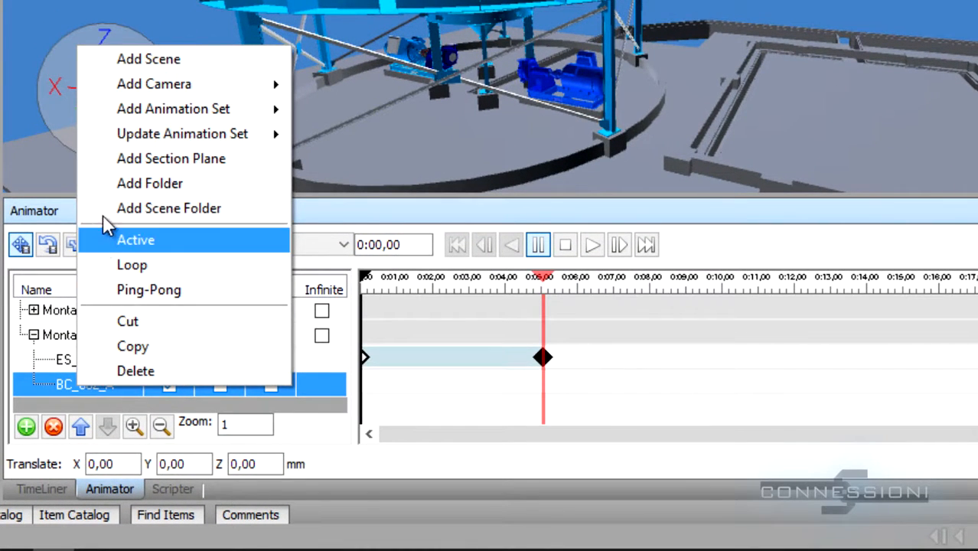
mouse_move(162, 139)
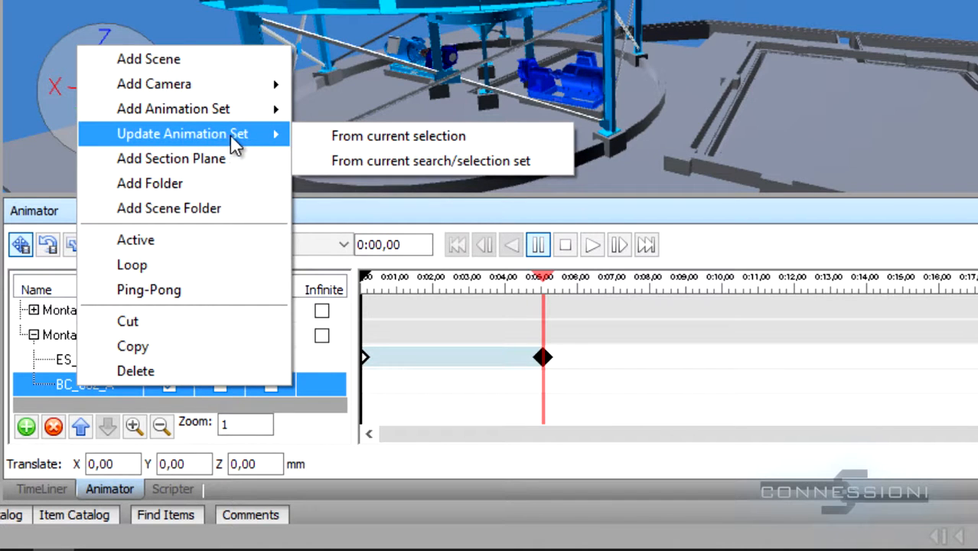
click(398, 136)
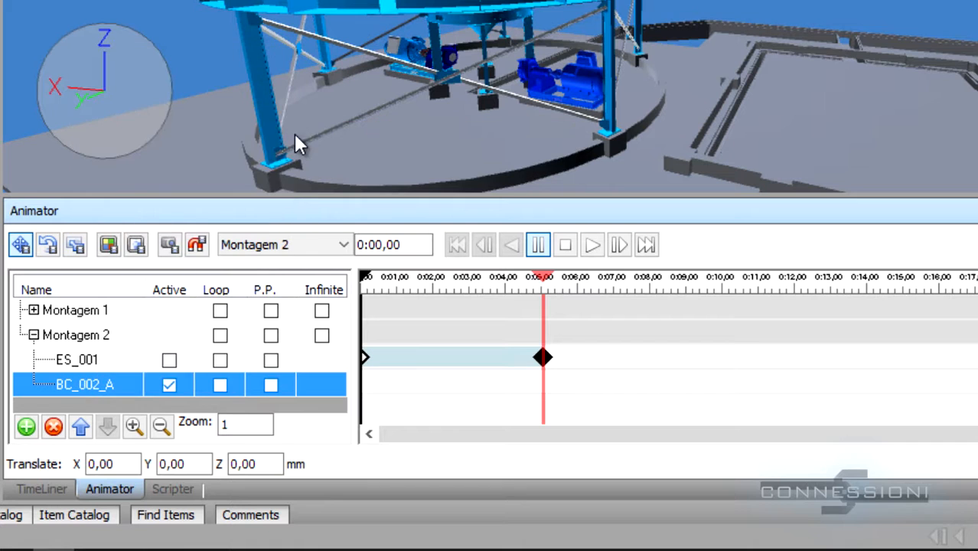
click(185, 34)
click(76, 359)
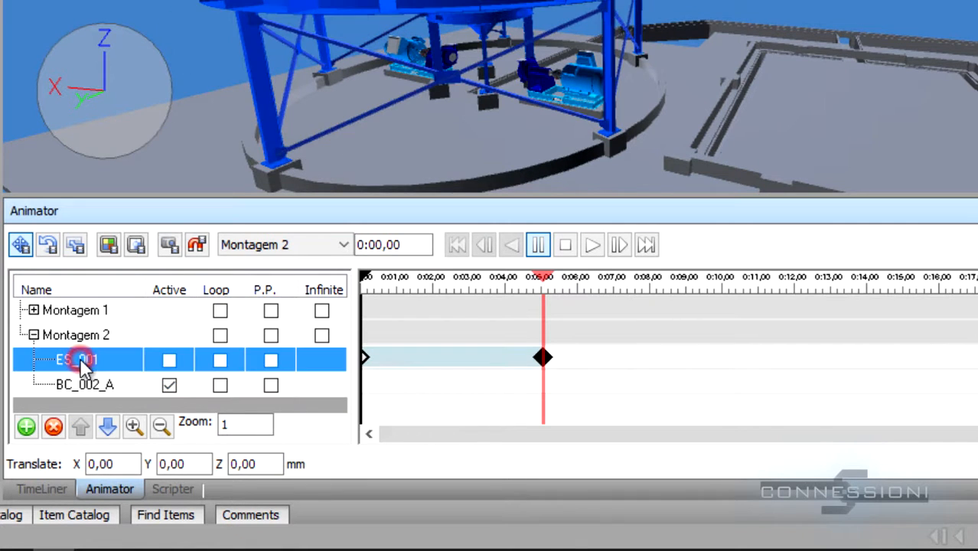
click(82, 385)
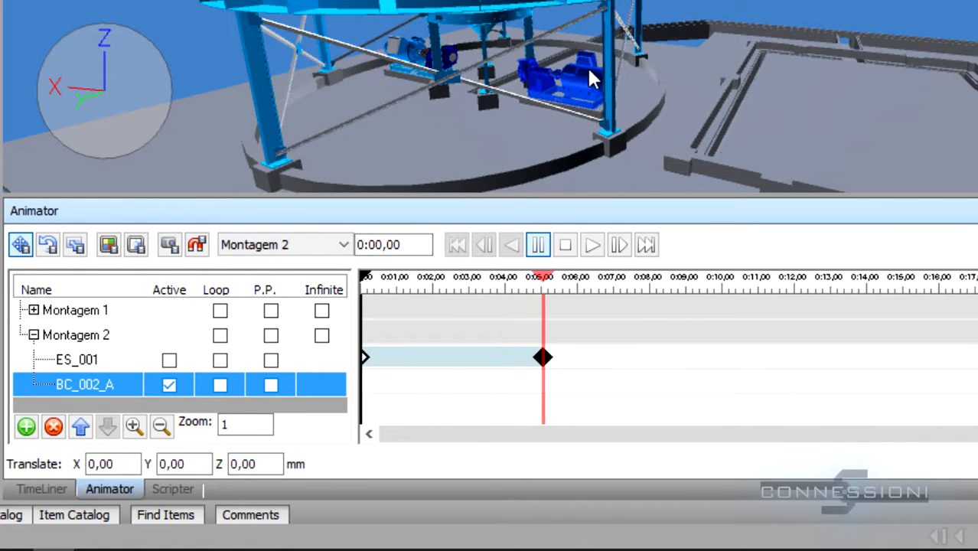
- Capture a BC_002_A keyframe with the pump in its installed position and move the keyframe to about 0:17,19
scroll(591, 66, up, 4)
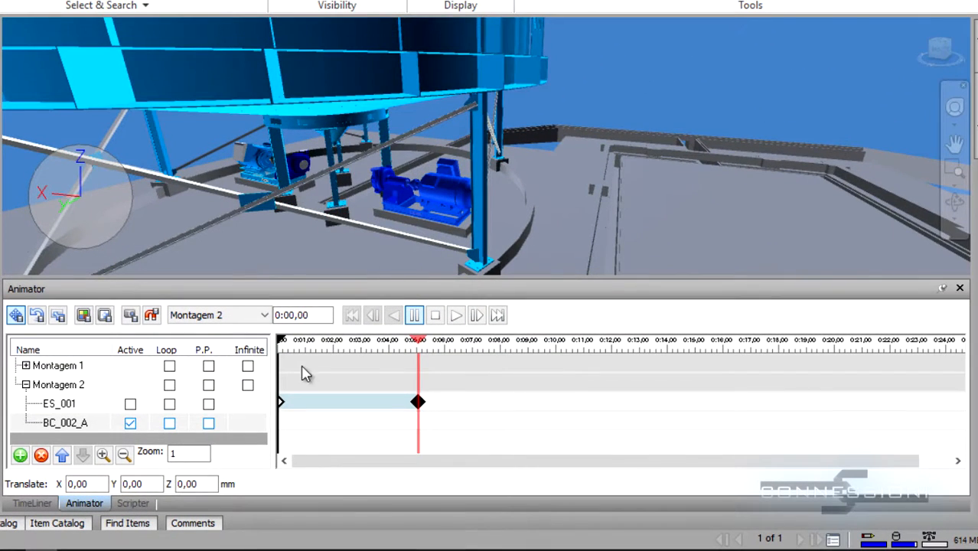
click(130, 316)
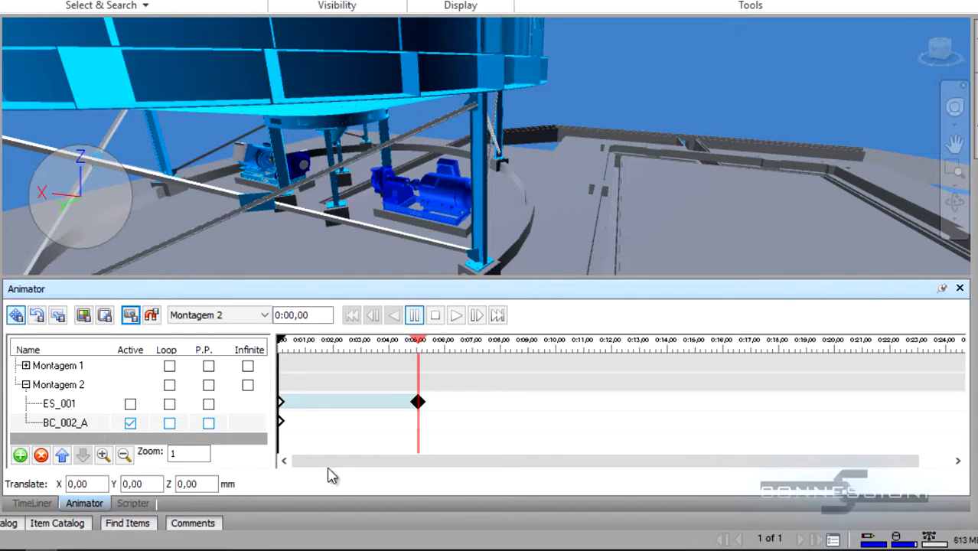
click(284, 425)
drag(284, 425, 423, 459)
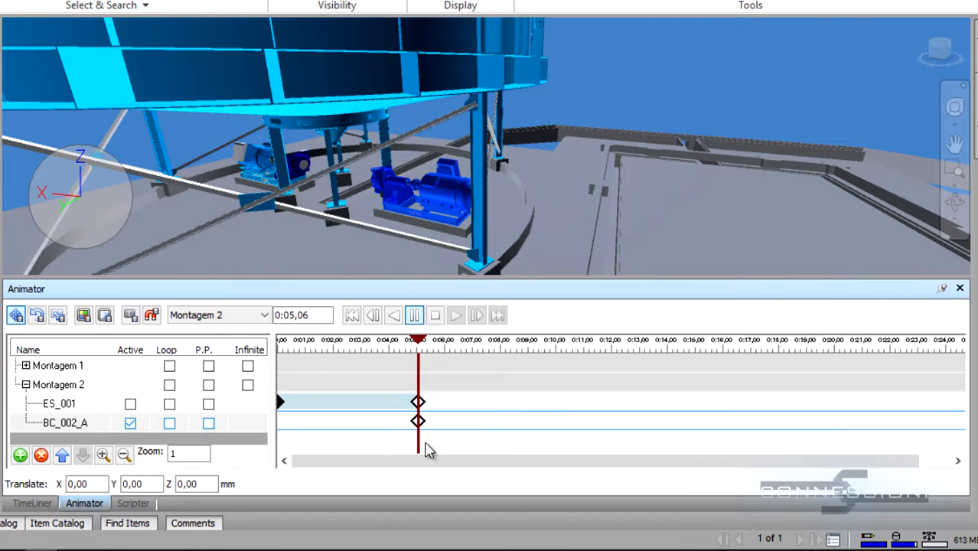
scroll(437, 188, down, 5)
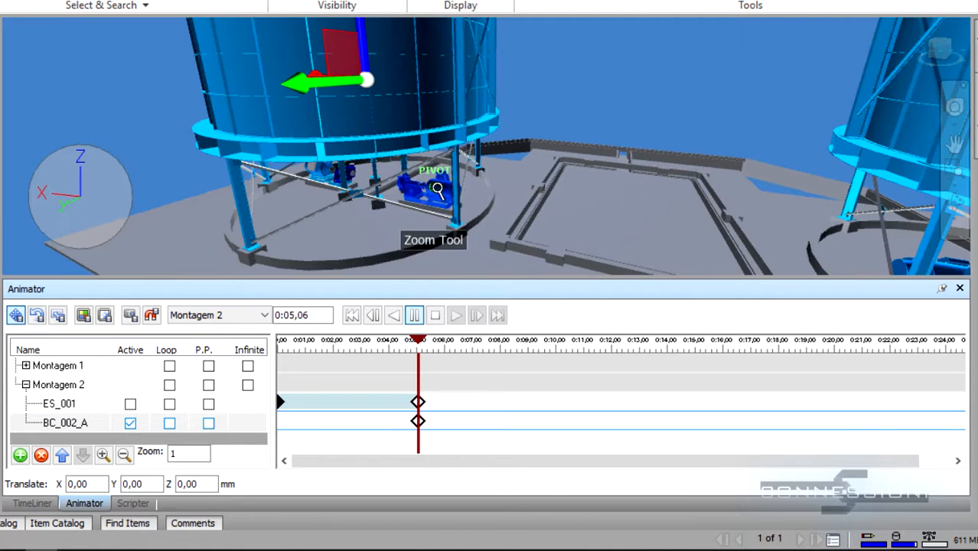
middle_drag(437, 189, 463, 197)
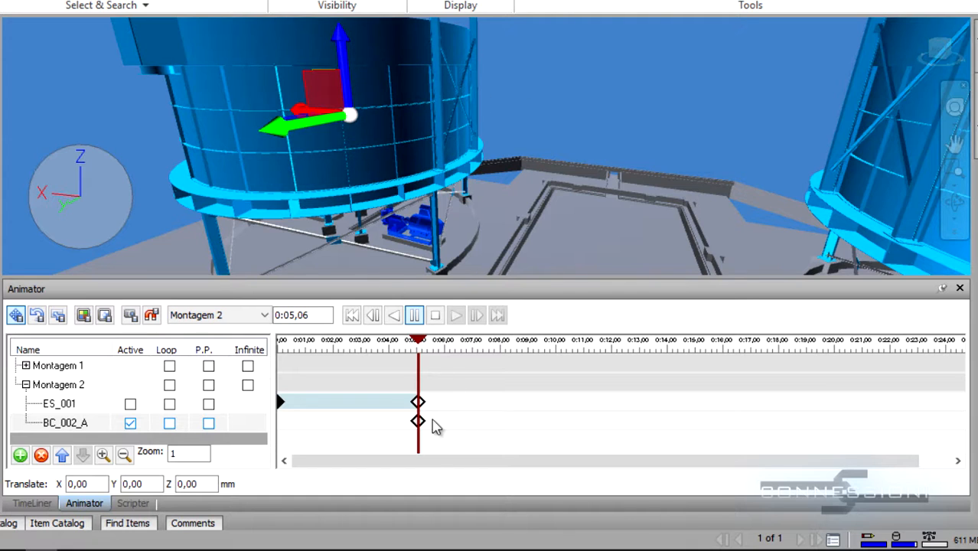
drag(422, 424, 757, 423)
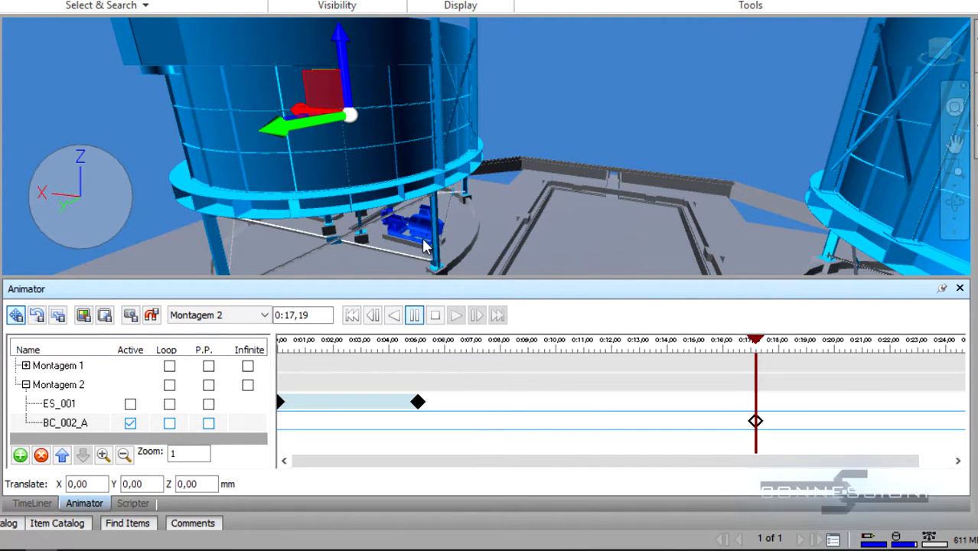
scroll(421, 233, down, 4)
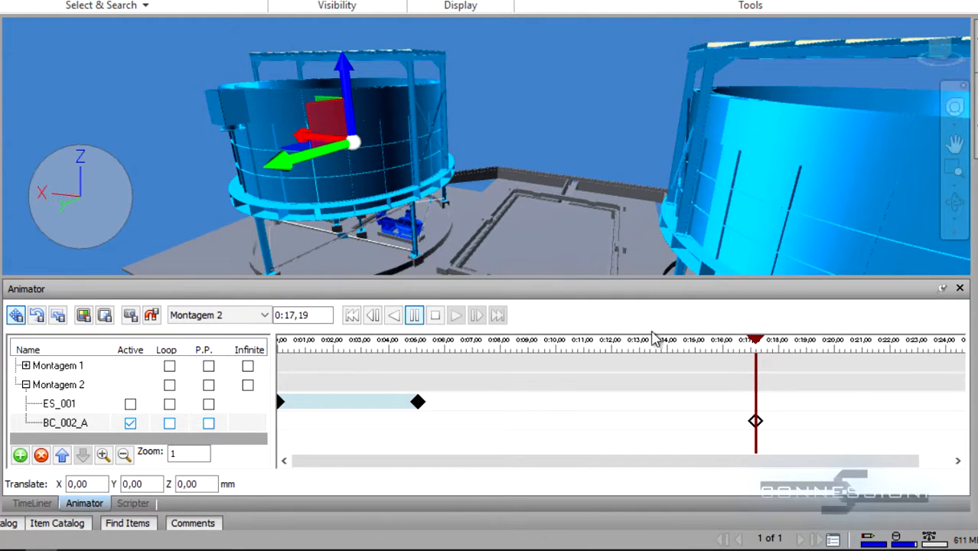
- Set the current time to 0:05,06 and raise the BC_002_A pump above the tanks to about Z 10762 mm
drag(755, 342, 419, 359)
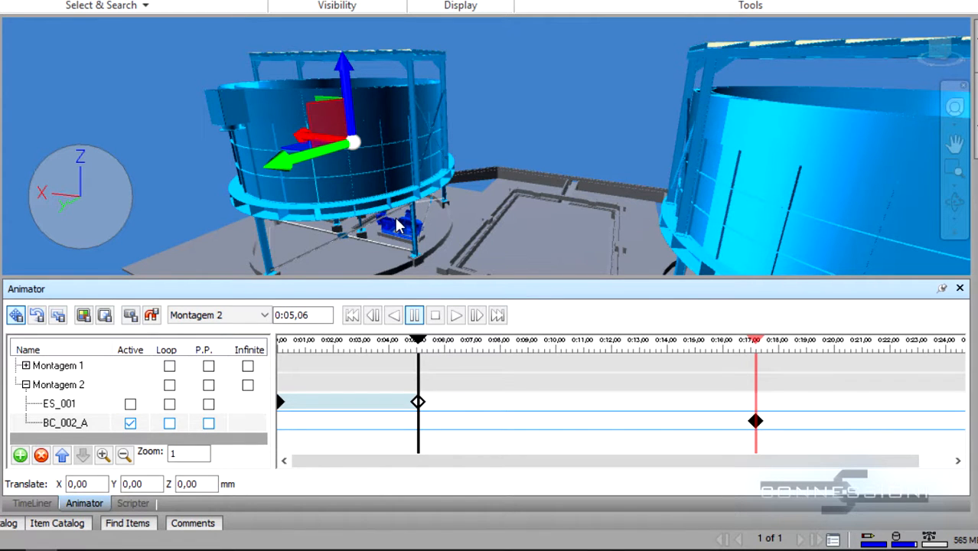
mouse_move(398, 222)
shift+middle_down()
mouse_move(435, 220)
mouse_move(392, 214)
shift+middle_up()
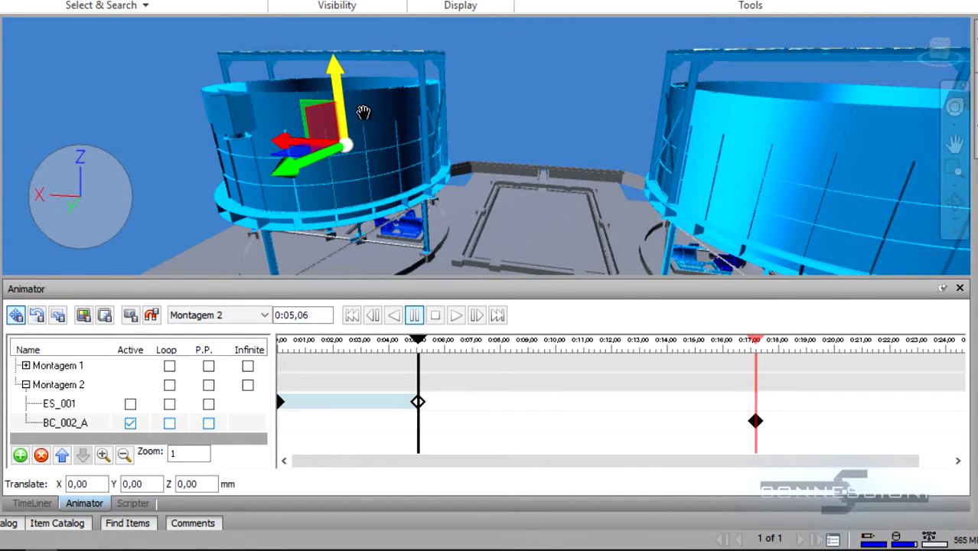
scroll(459, 232, down, 3)
middle_drag(482, 238, 445, 228)
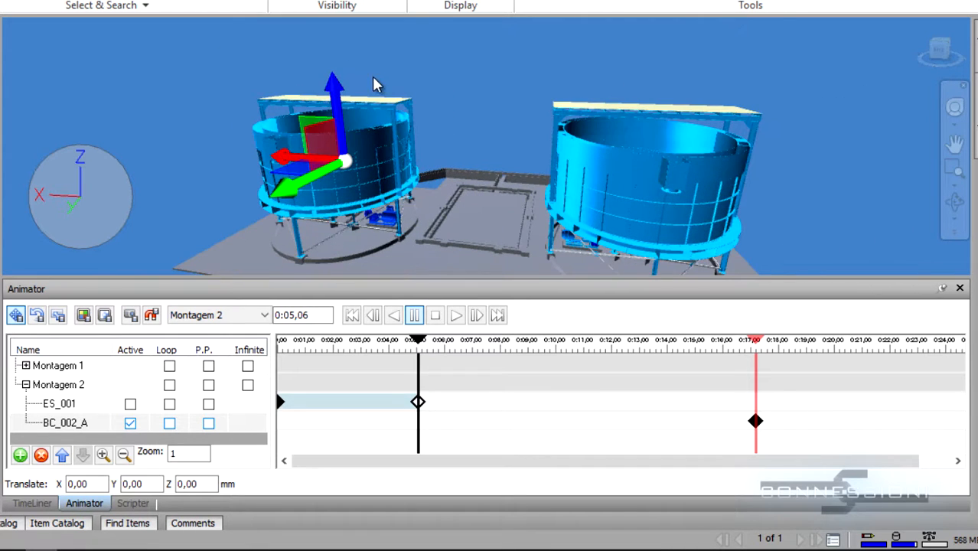
drag(339, 105, 349, 9)
middle_drag(448, 141, 414, 207)
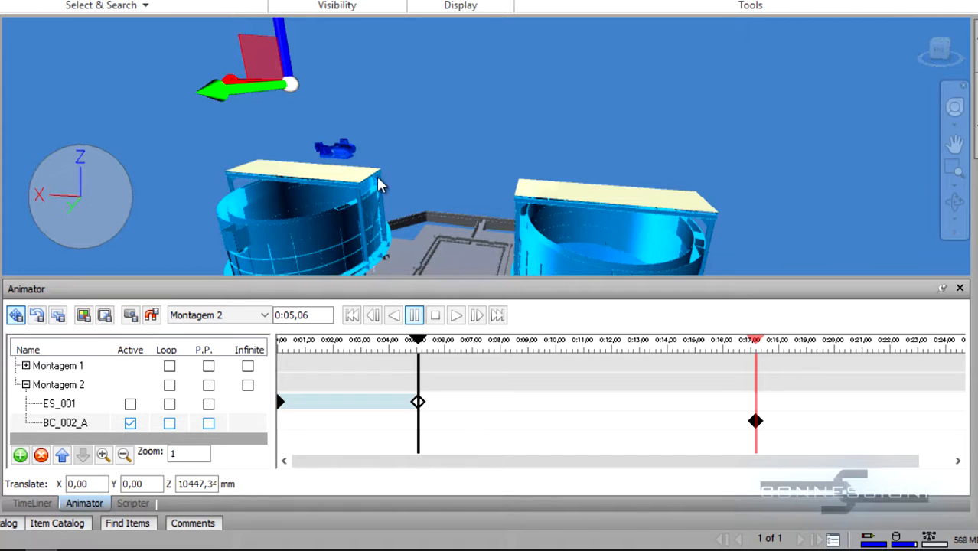
drag(287, 52, 285, 48)
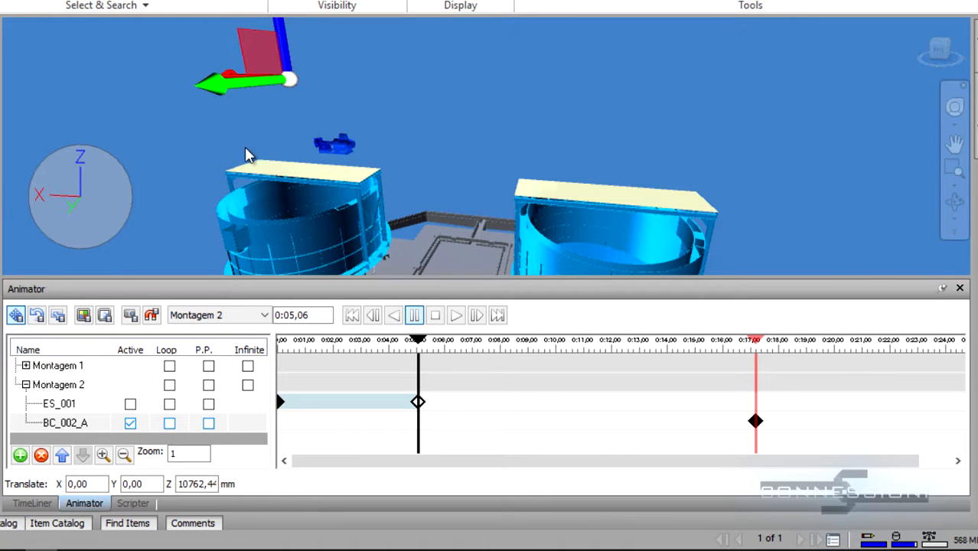
- Shift the raised pump sideways to about X -4891 mm, clear of its tank, and capture the position as a keyframe
shift+middle_drag(248, 154, 239, 59)
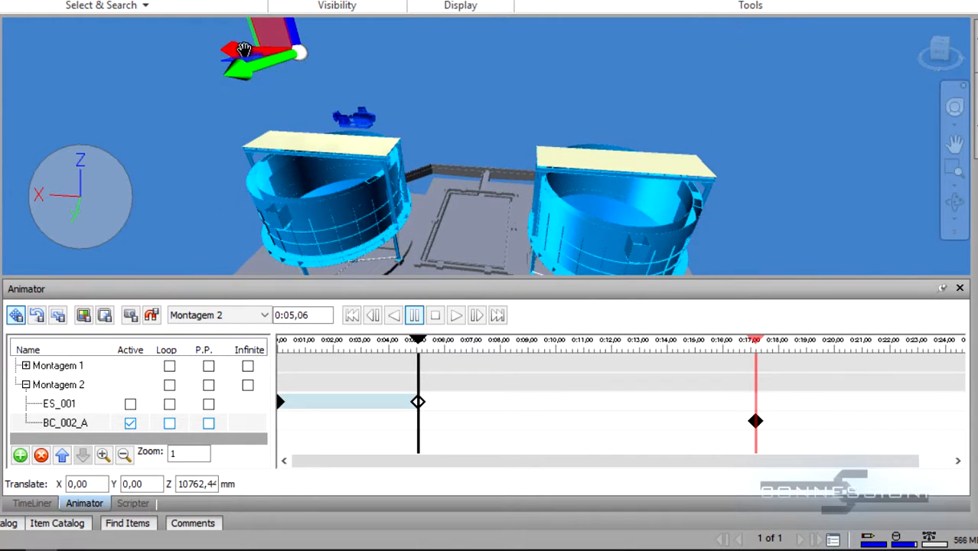
drag(235, 53, 322, 62)
shift+middle_drag(349, 166, 351, 201)
scroll(348, 180, up, 2)
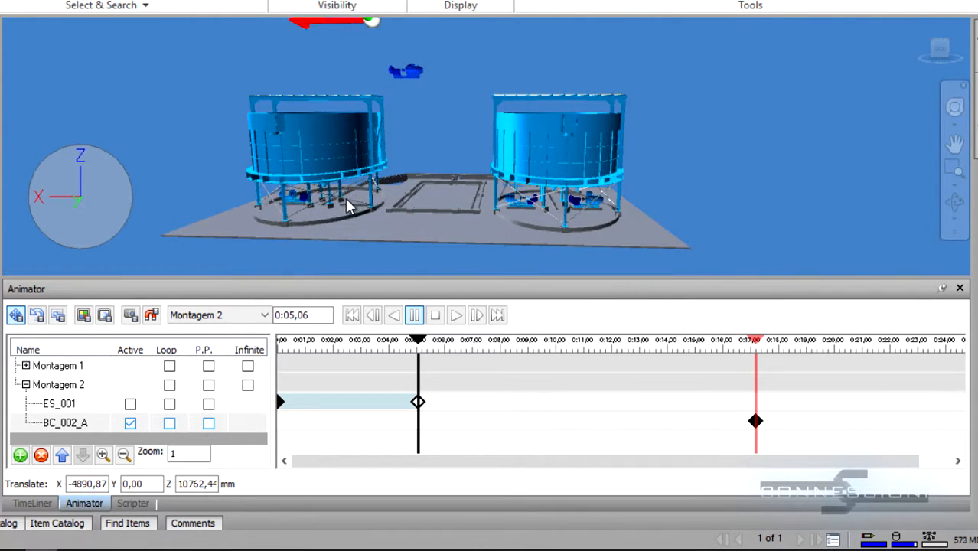
click(131, 317)
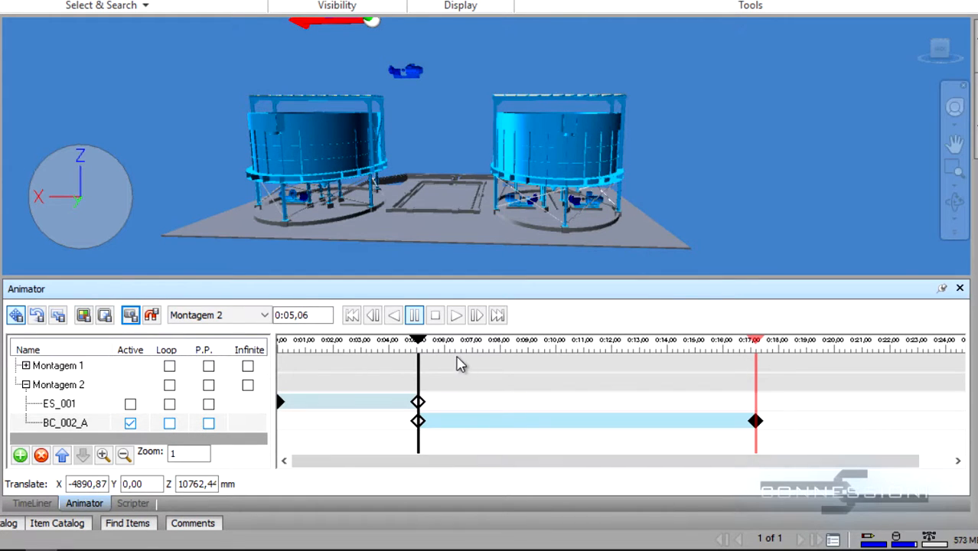
- Scrub through the start of the pump's movement, then copy the BC_002_A keyframe at 0:05,06 to about 0:07,88
drag(445, 345, 500, 349)
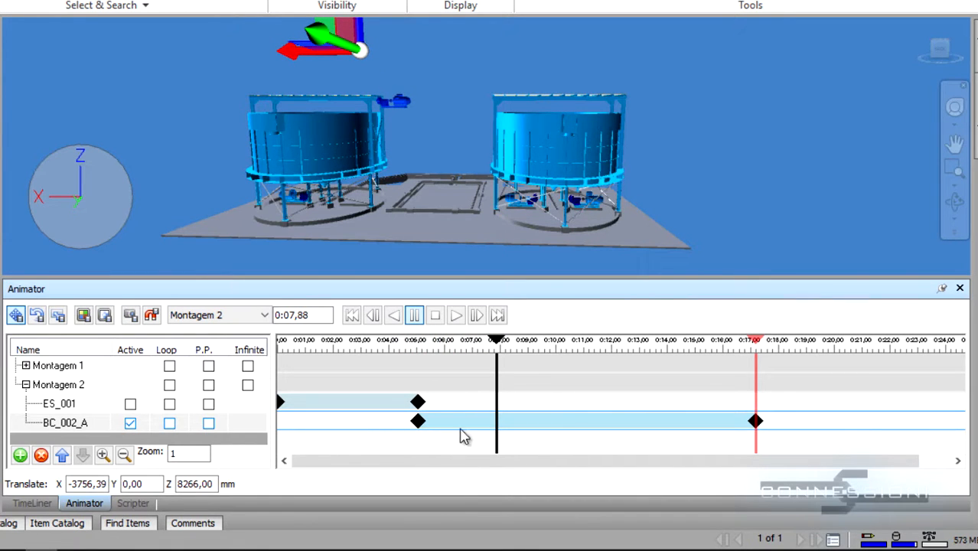
drag(498, 346, 462, 344)
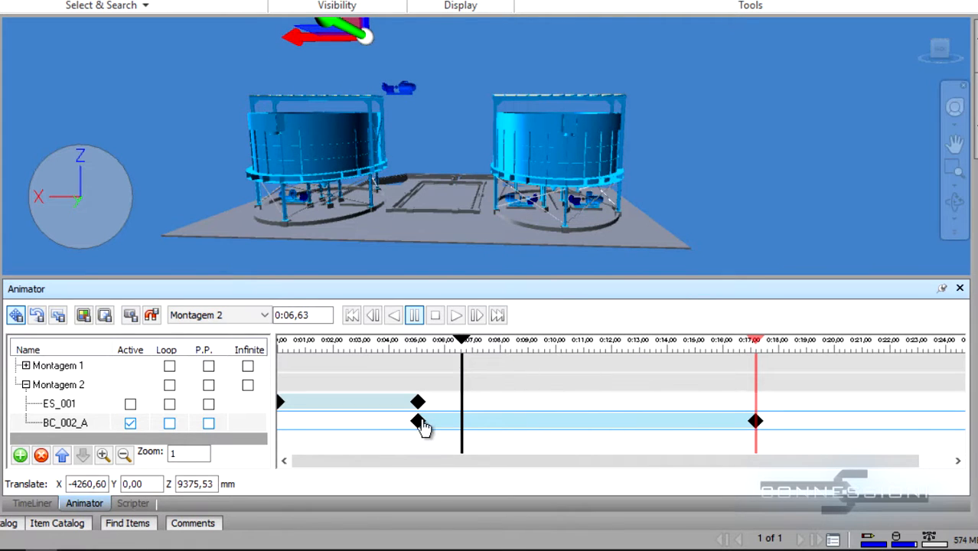
click(418, 421)
right_click(418, 421)
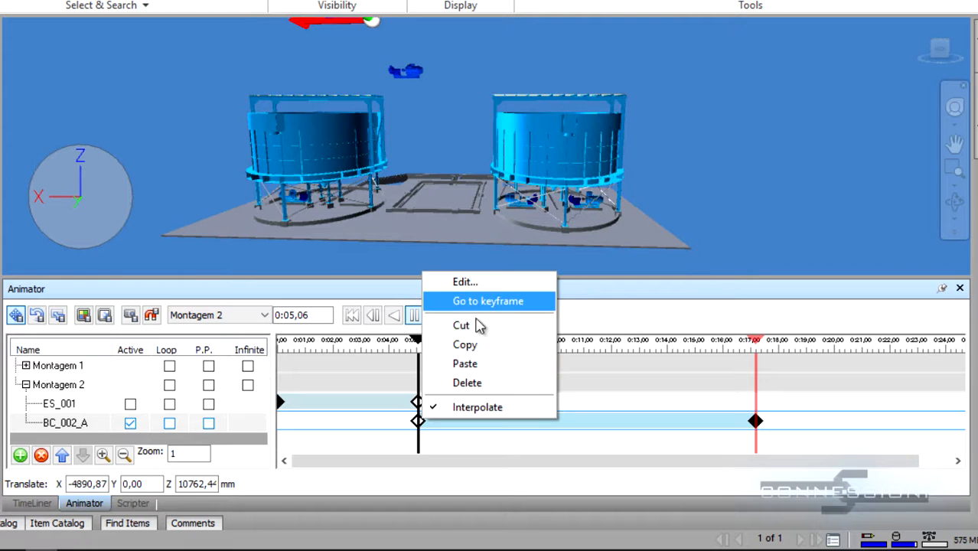
click(476, 345)
right_click(497, 420)
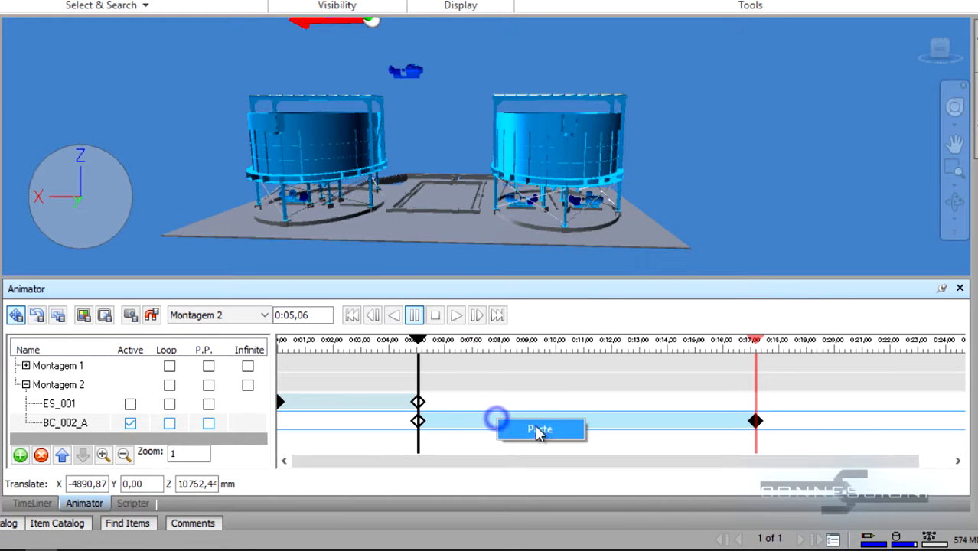
click(539, 429)
click(496, 422)
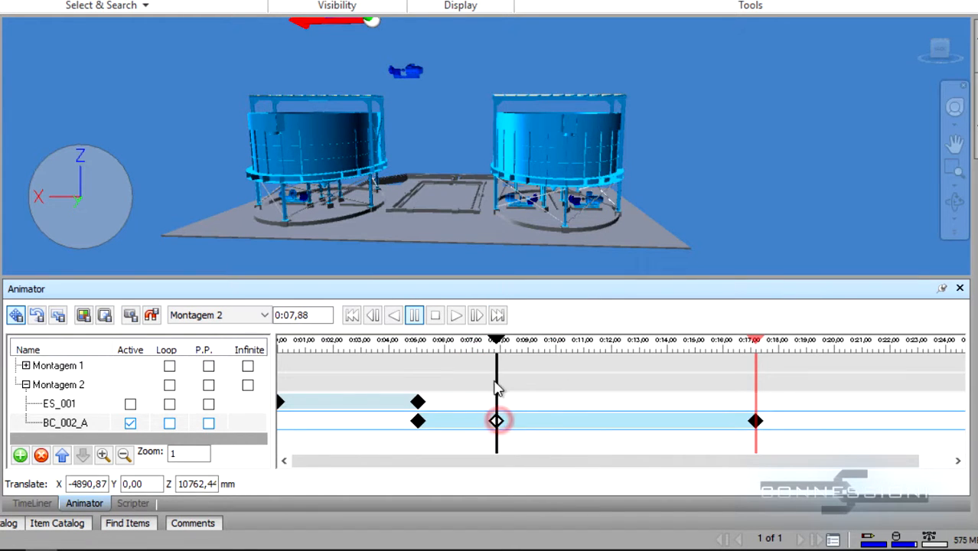
middle_drag(443, 208, 426, 230)
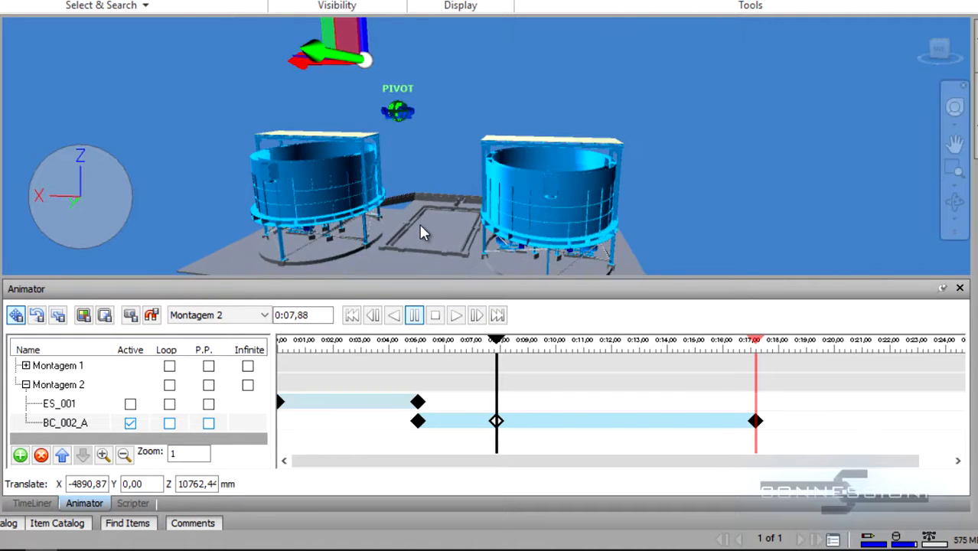
scroll(422, 216, down, 3)
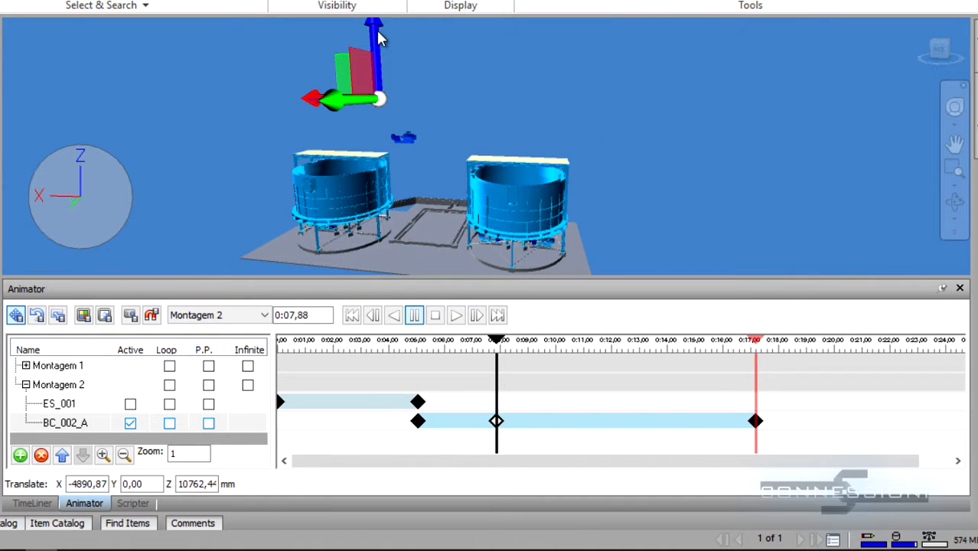
- Lower the BC_002_A pump to about Z 1166 mm at 0:07,88 and switch the view to orthographic
drag(374, 29, 395, 124)
scroll(391, 246, up, 3)
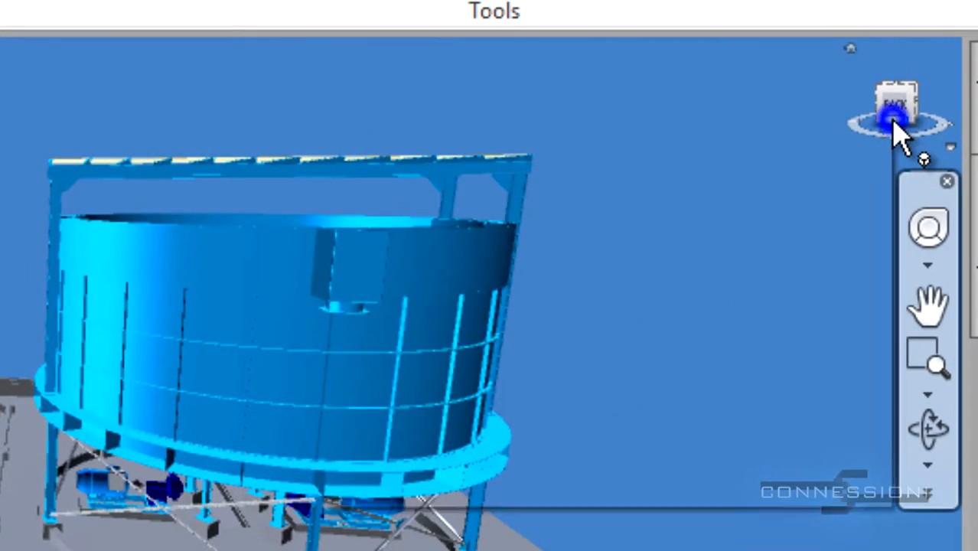
right_click(934, 57)
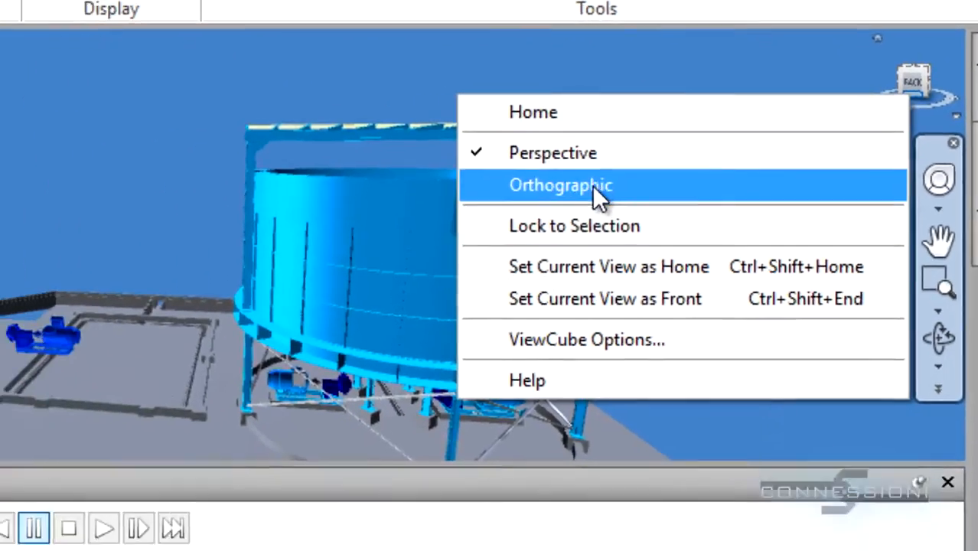
click(459, 236)
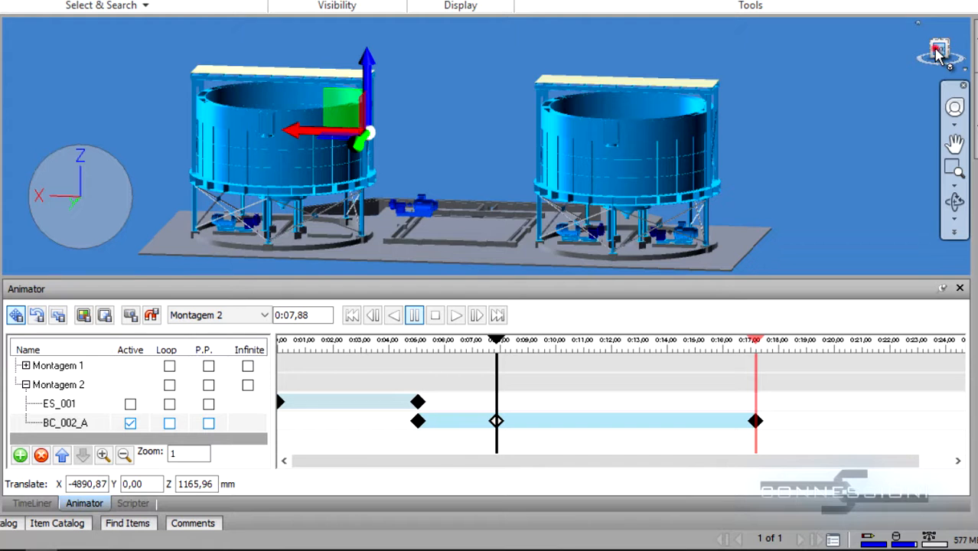
- Check the lowered pump's height against the tanks from the back and capture the position as a keyframe at 0:07,88
scroll(464, 193, up, 10)
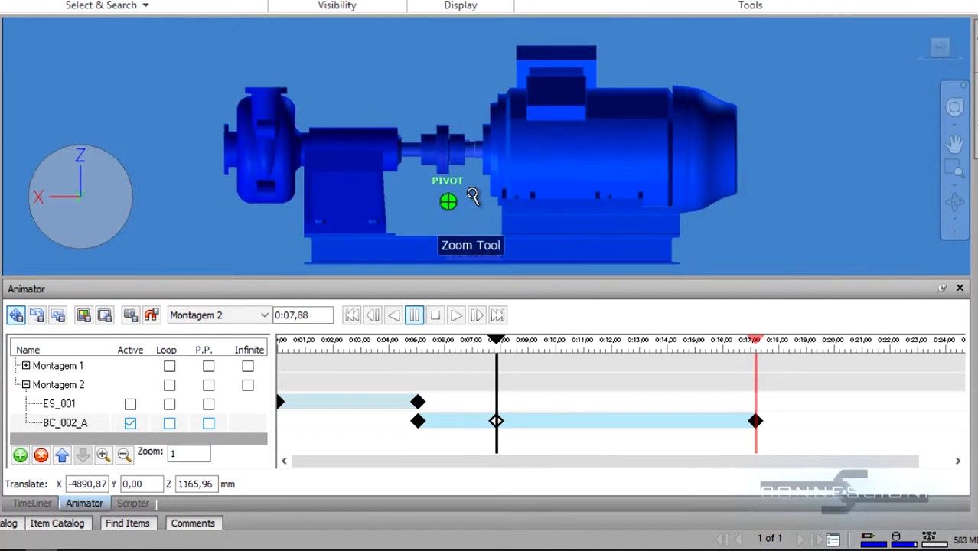
scroll(460, 201, down, 10)
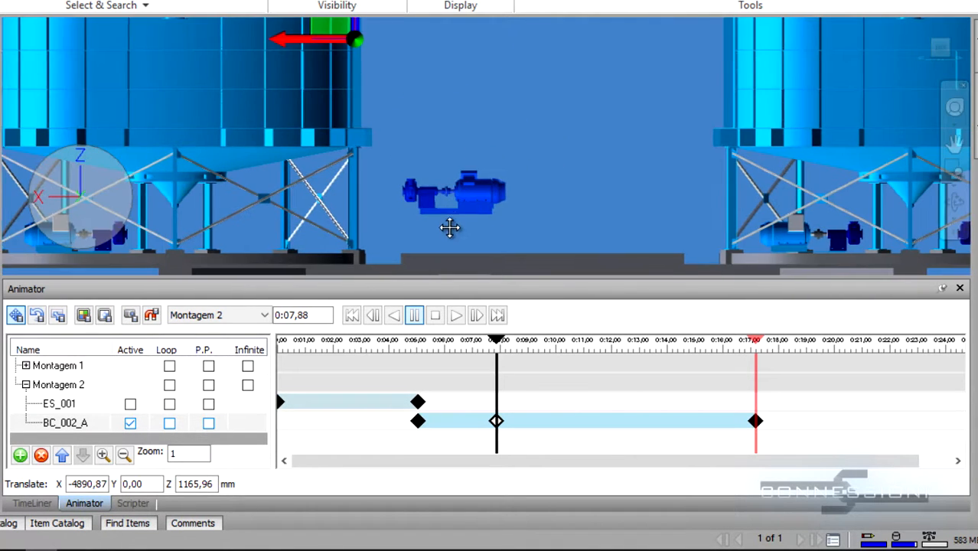
middle_drag(450, 228, 426, 230)
middle_drag(426, 179, 411, 202)
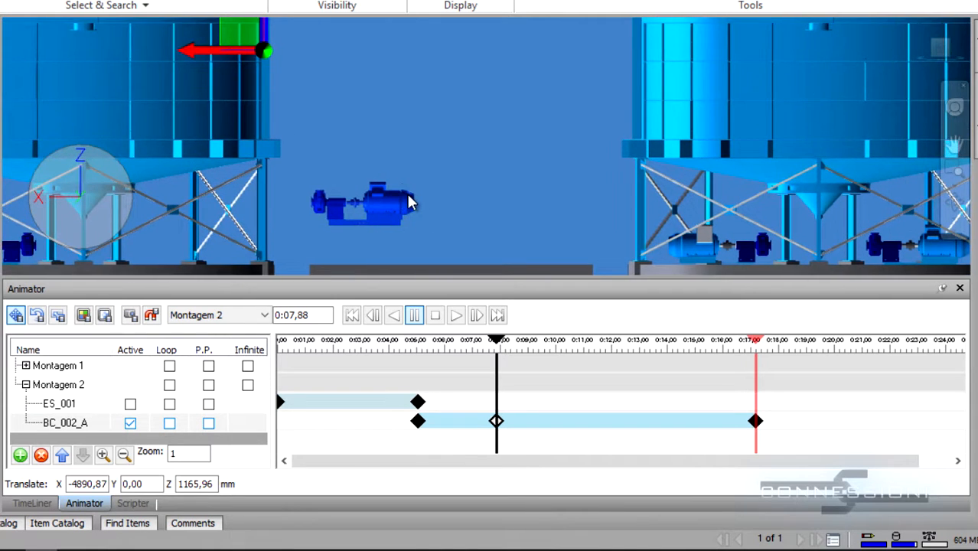
scroll(411, 203, down, 3)
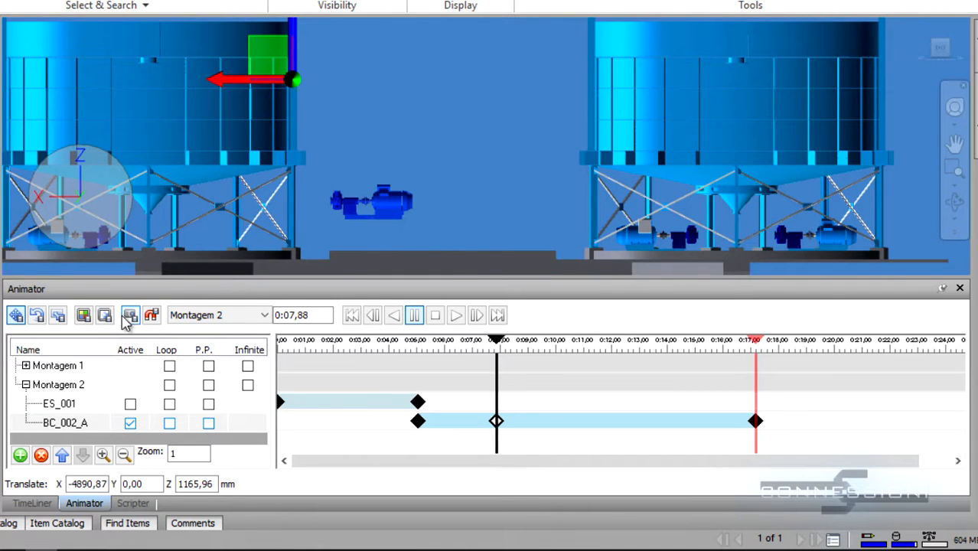
click(137, 315)
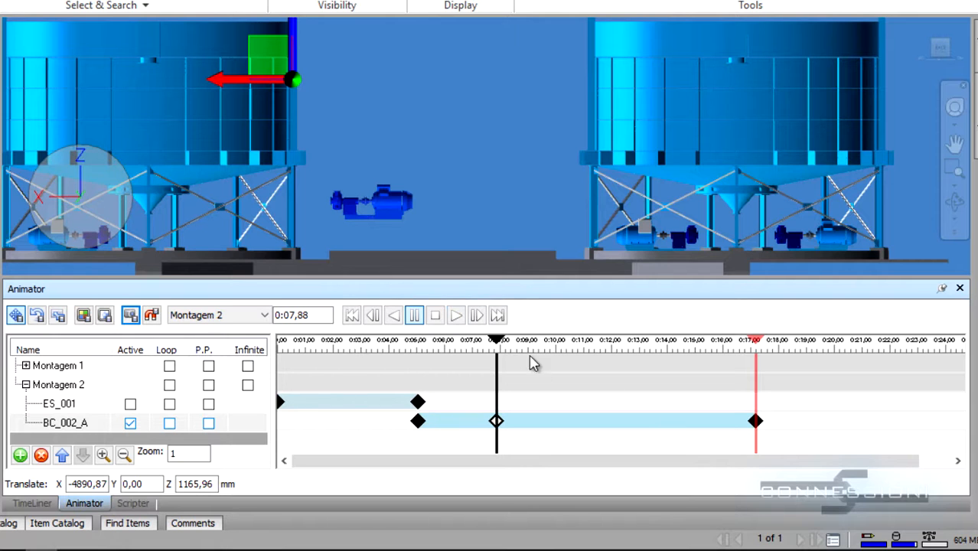
- Copy the BC_002_A keyframe at 0:07,88 to about 0:10,66
drag(498, 342, 578, 348)
right_click(496, 422)
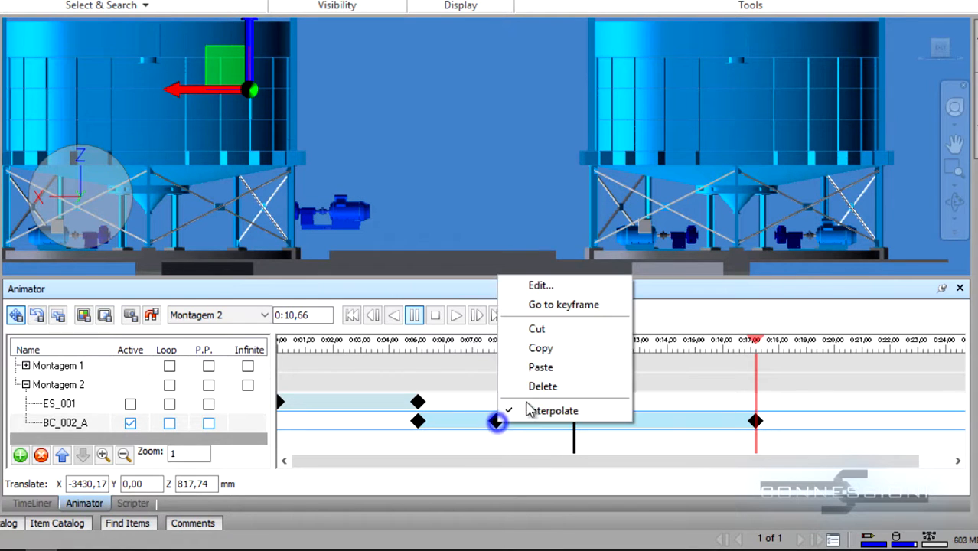
click(552, 349)
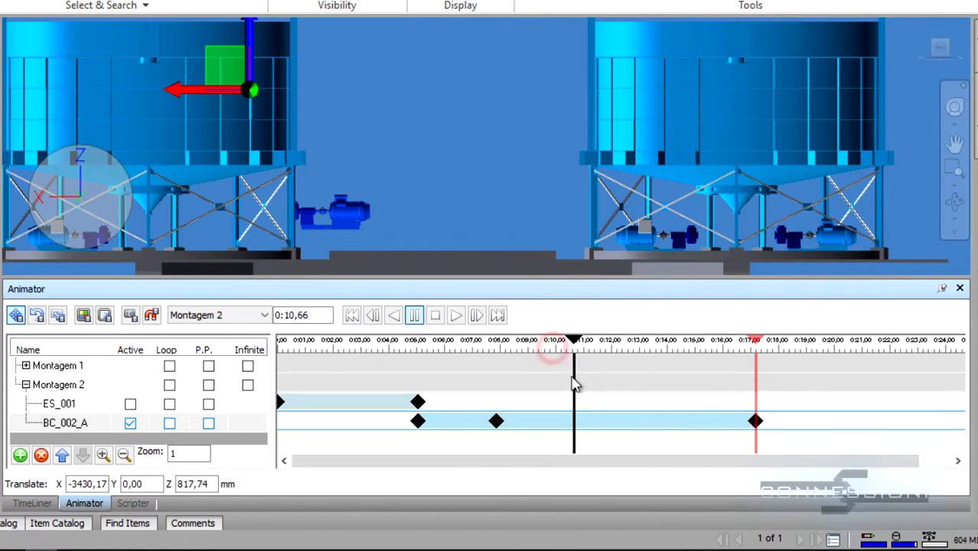
right_click(574, 420)
click(616, 429)
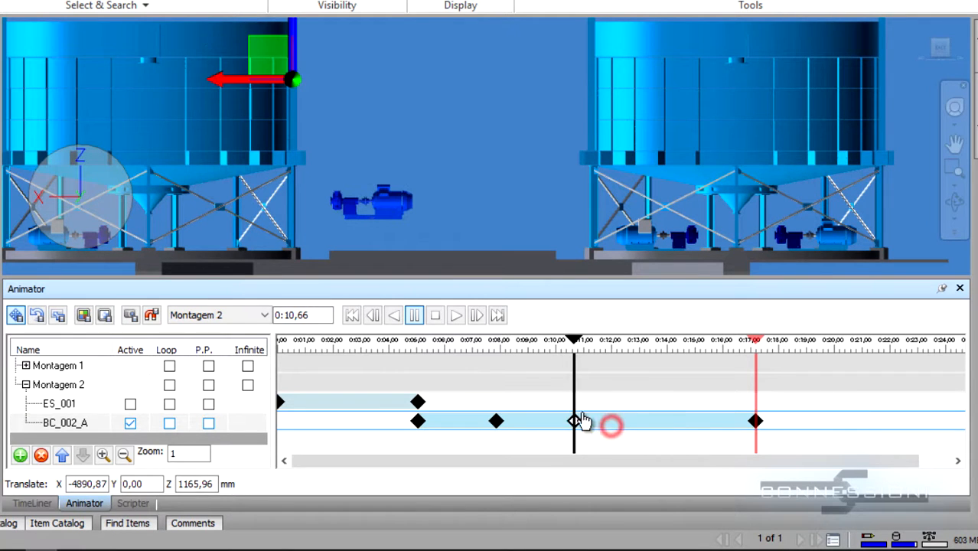
- Compare the two lowered-position keyframes, then shift the pump at 0:10,69 sideways to about X -807 mm and capture the keyframe
click(496, 422)
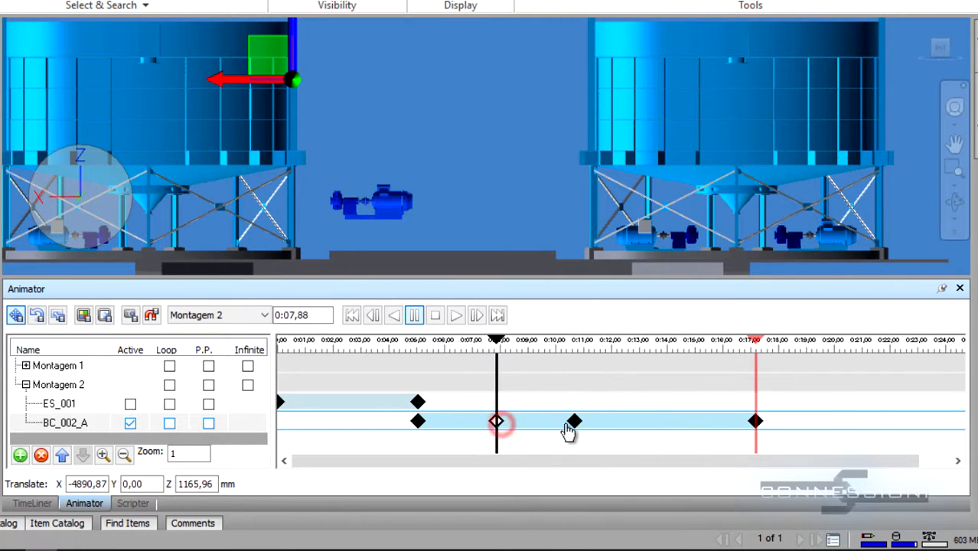
click(574, 421)
click(497, 422)
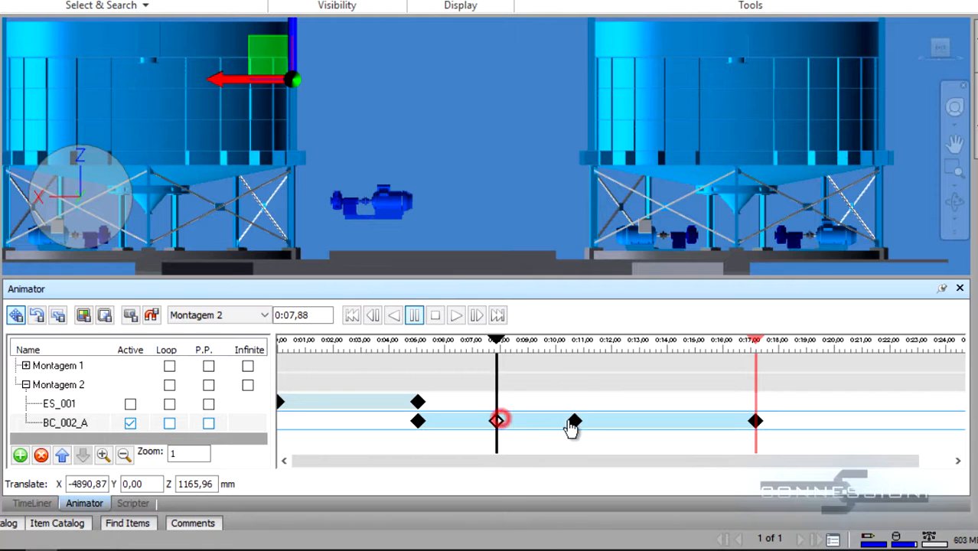
click(572, 422)
click(497, 422)
click(574, 422)
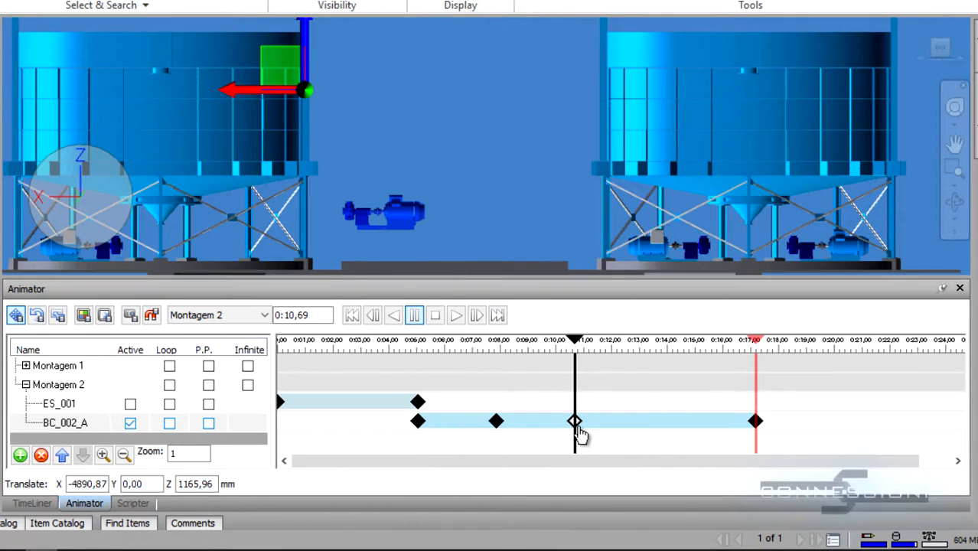
drag(251, 94, 131, 94)
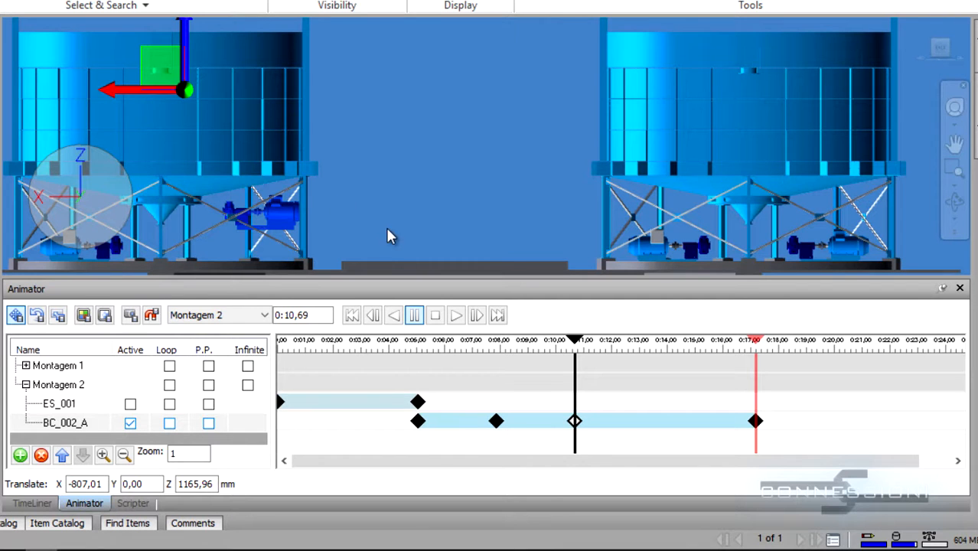
click(132, 316)
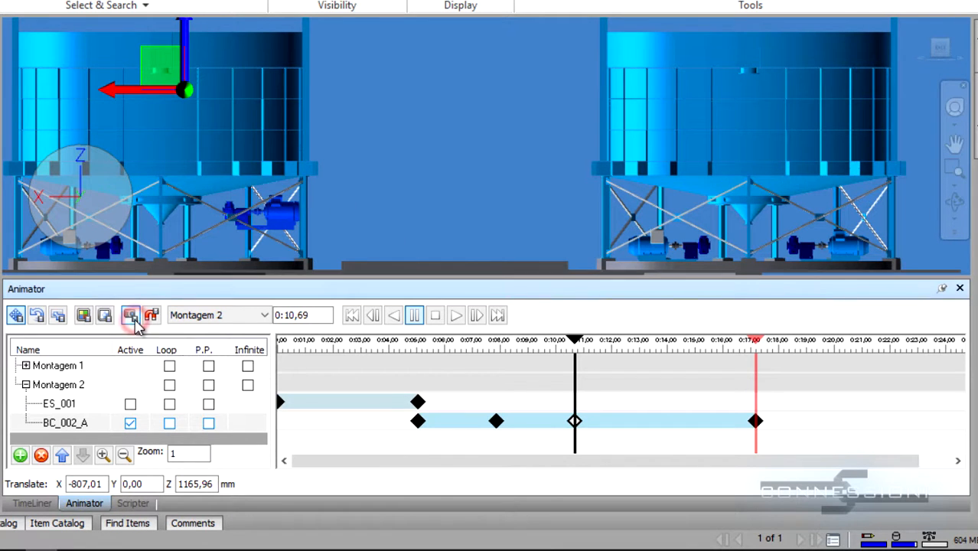
- Play the pump's movement from 0:05,06 and move the final BC_002_A keyframe to about 0:14,56
click(419, 425)
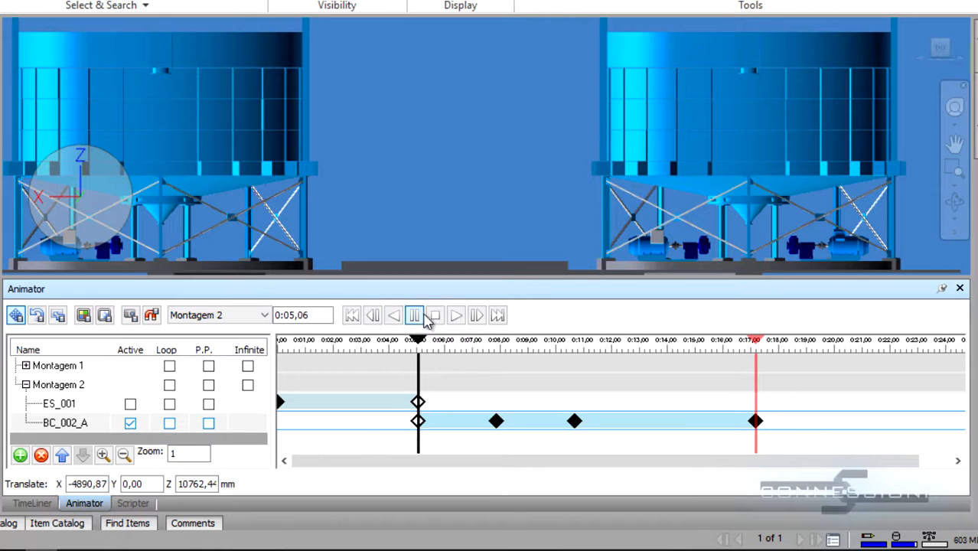
click(455, 316)
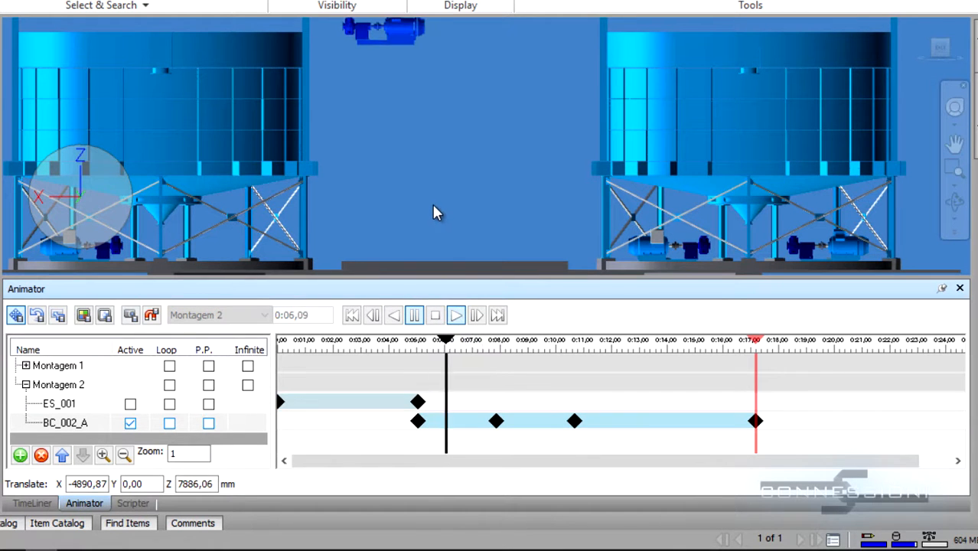
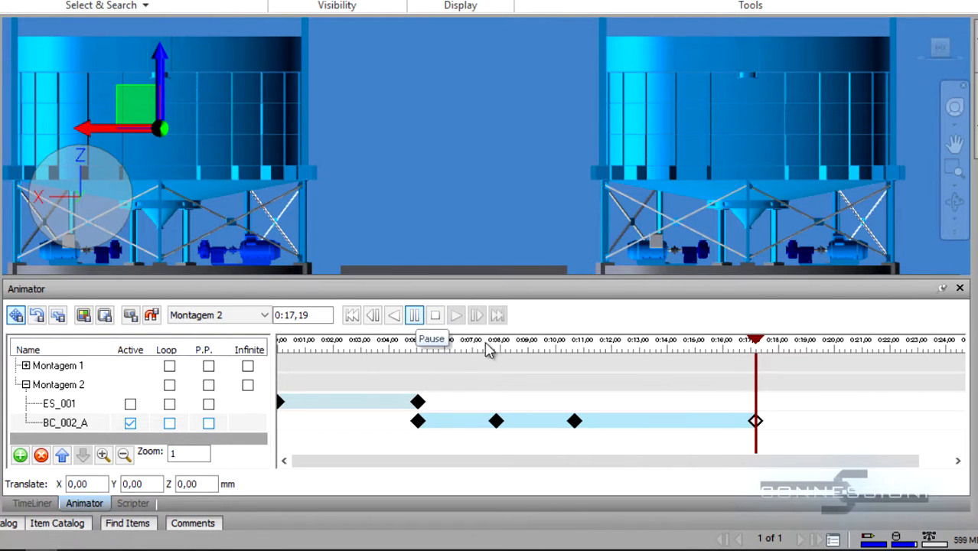
click(752, 421)
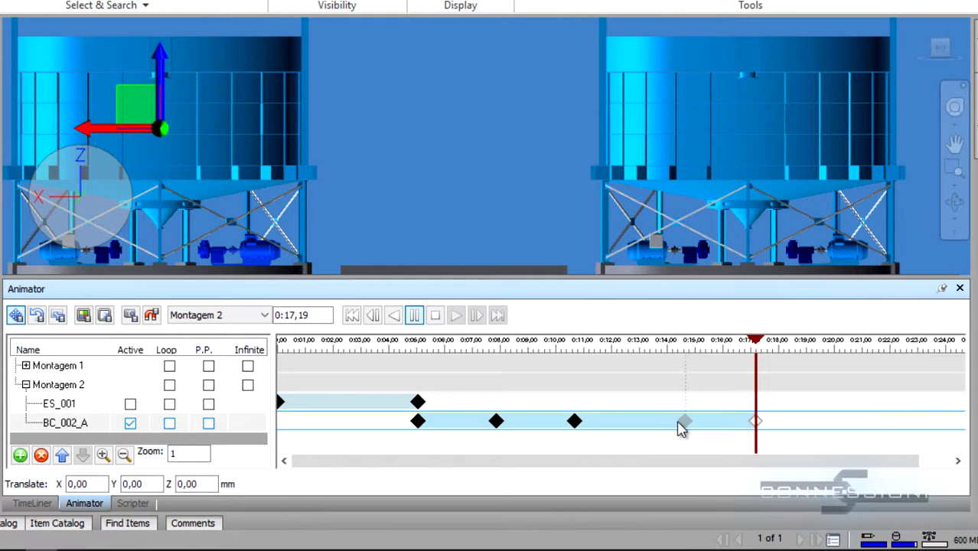
drag(682, 429, 683, 426)
- Replay the movement from 0:05,06, then shift the BC_002_A keyframes at 0:07,88 and 0:10,69 to about 0:08,3 and 0:11,9
click(417, 421)
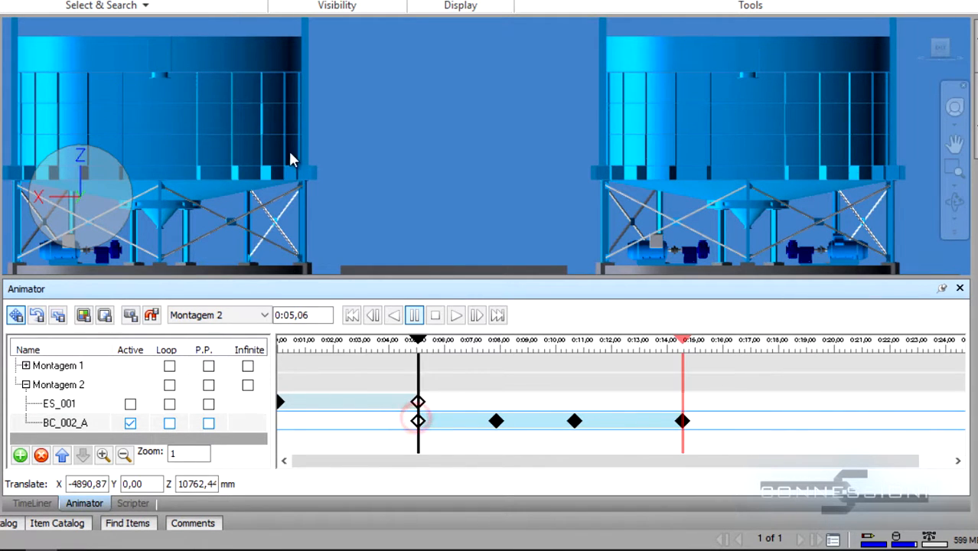
scroll(284, 165, down, 3)
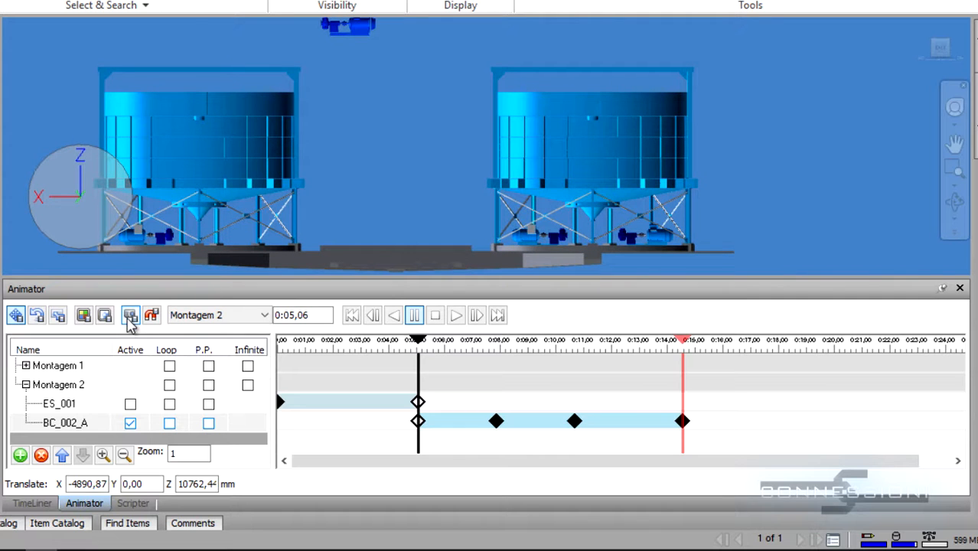
click(415, 315)
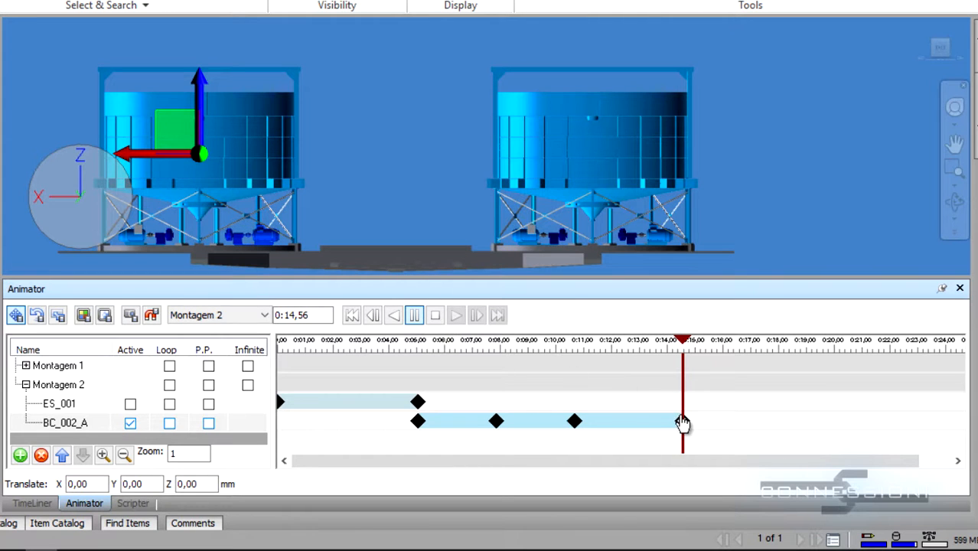
click(579, 422)
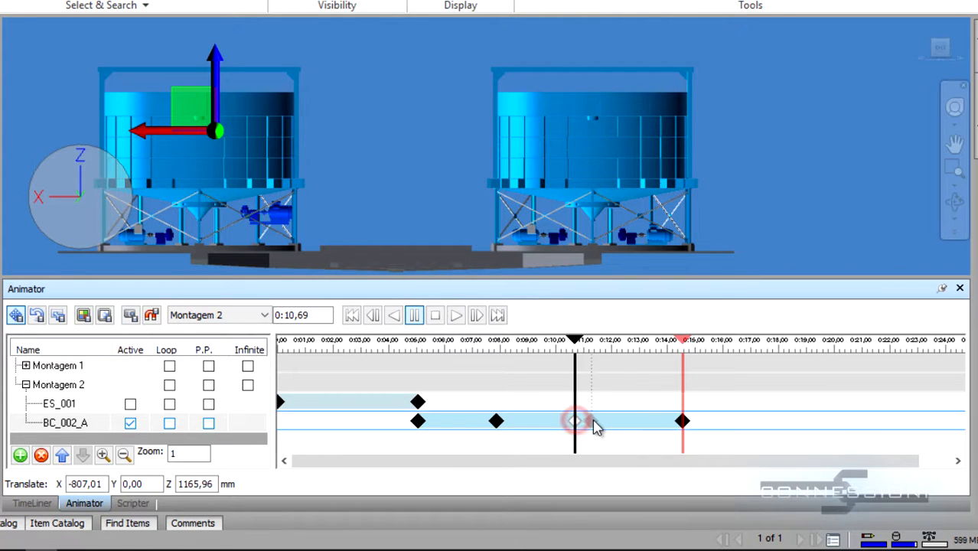
drag(595, 429, 609, 426)
click(496, 421)
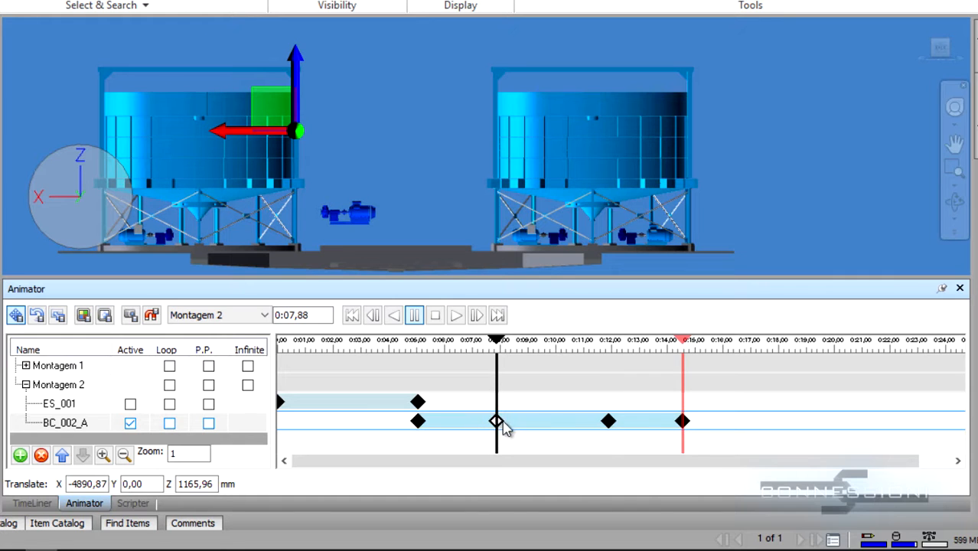
- Replay the pump's movement from 0:05,06 and capture an intermediate BC_002_A keyframe during the descent at 0:07,78
click(420, 423)
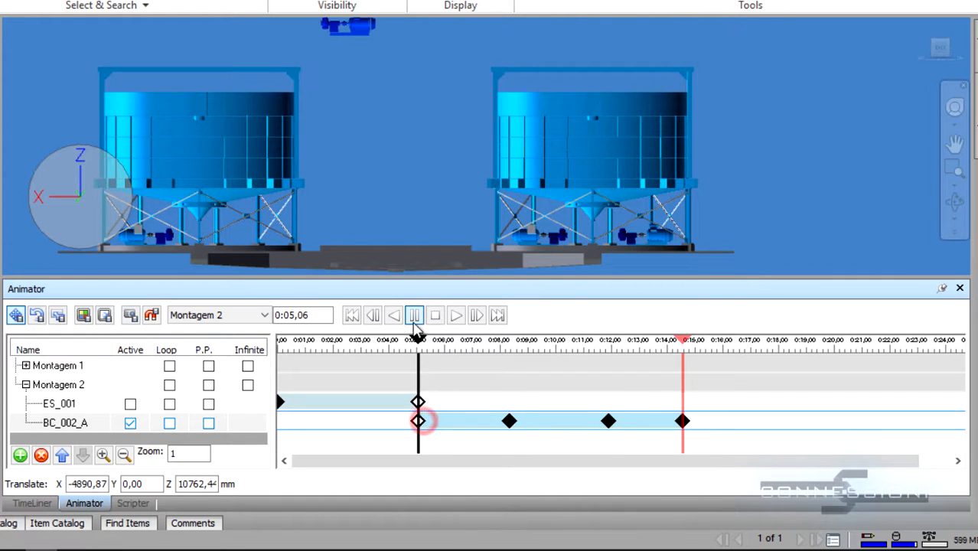
click(415, 315)
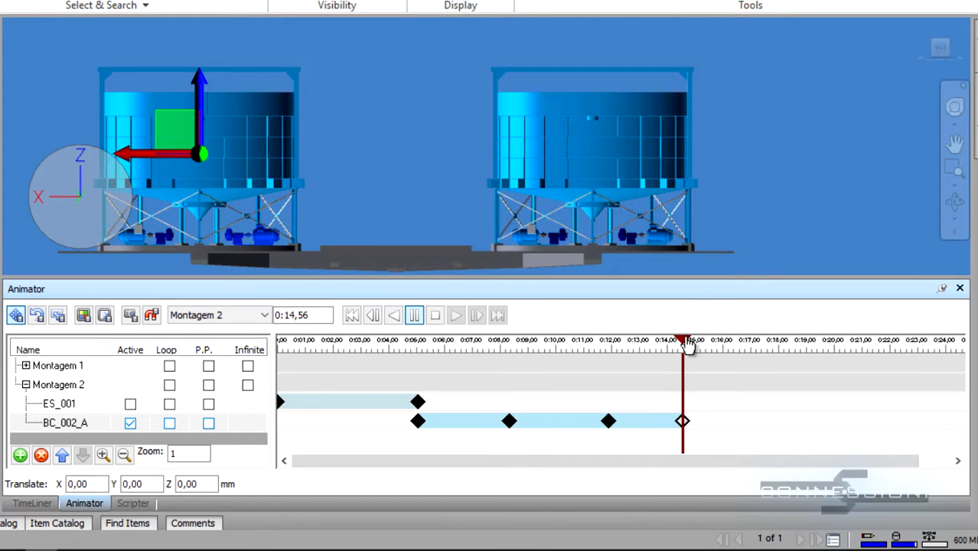
drag(667, 346, 496, 348)
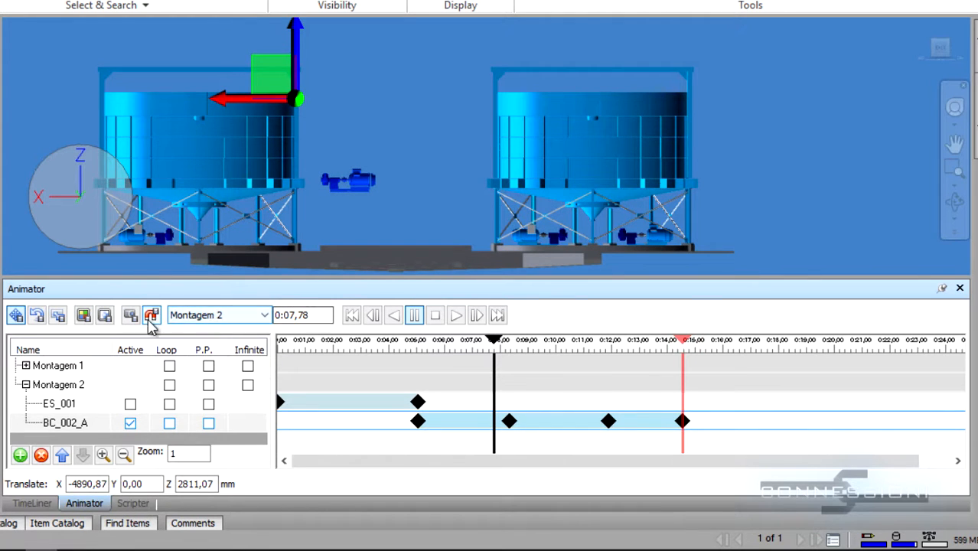
click(129, 314)
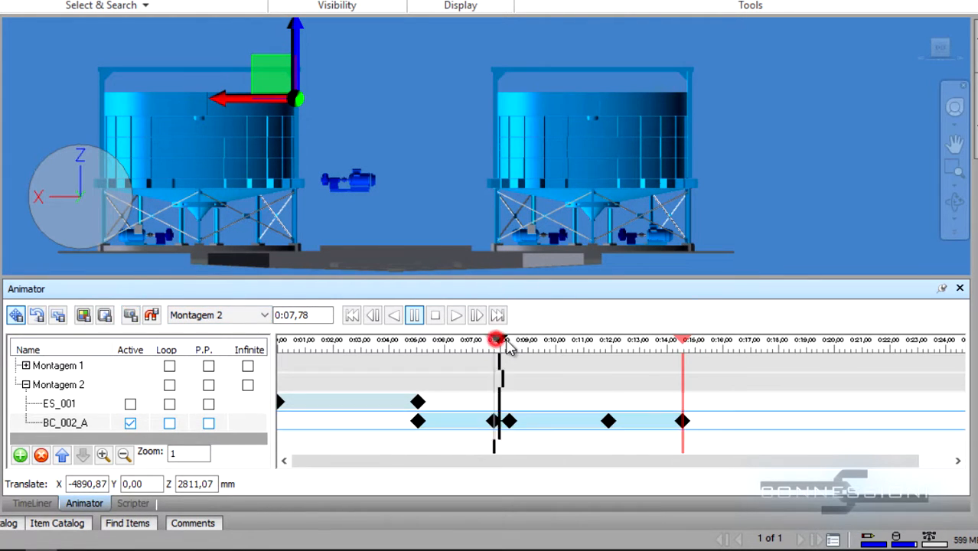
- Capture a BC_002_A keyframe at about 0:08,84 and delete the corner keyframe at about 0:08,3 to round the path
drag(494, 346, 527, 348)
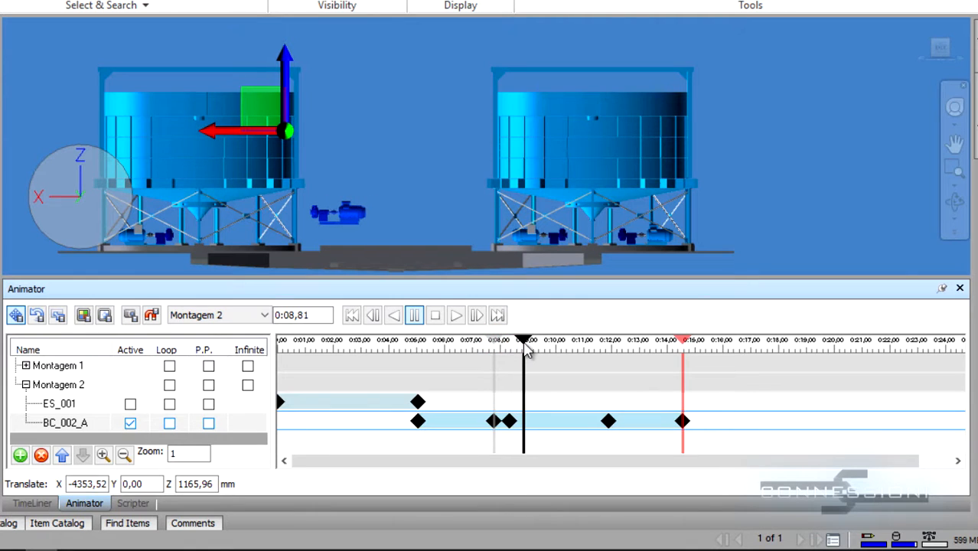
click(132, 316)
right_click(508, 421)
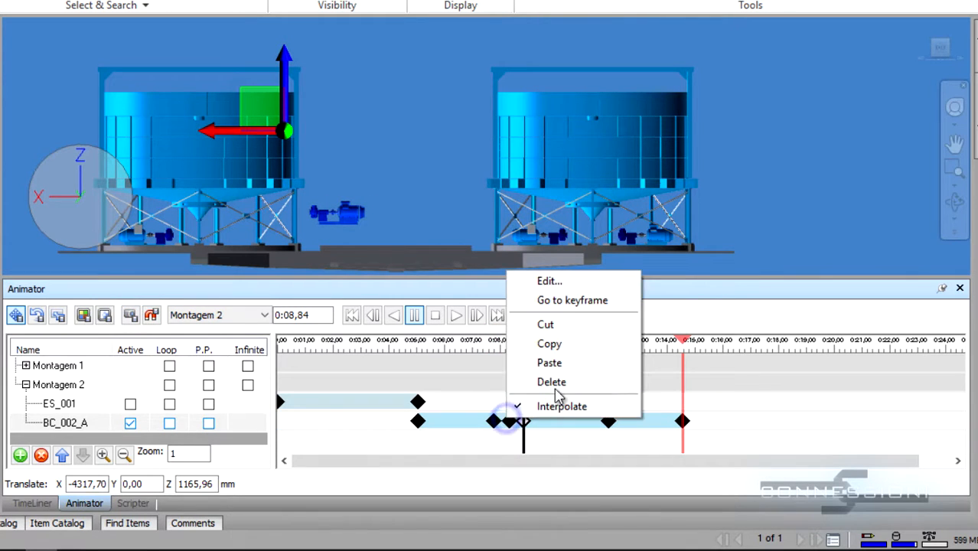
click(555, 389)
- Capture BC_002_A keyframes at 0:11,28 and 0:12,50, then delete the corner keyframe between them at about 0:11,9
drag(551, 349, 592, 346)
click(131, 316)
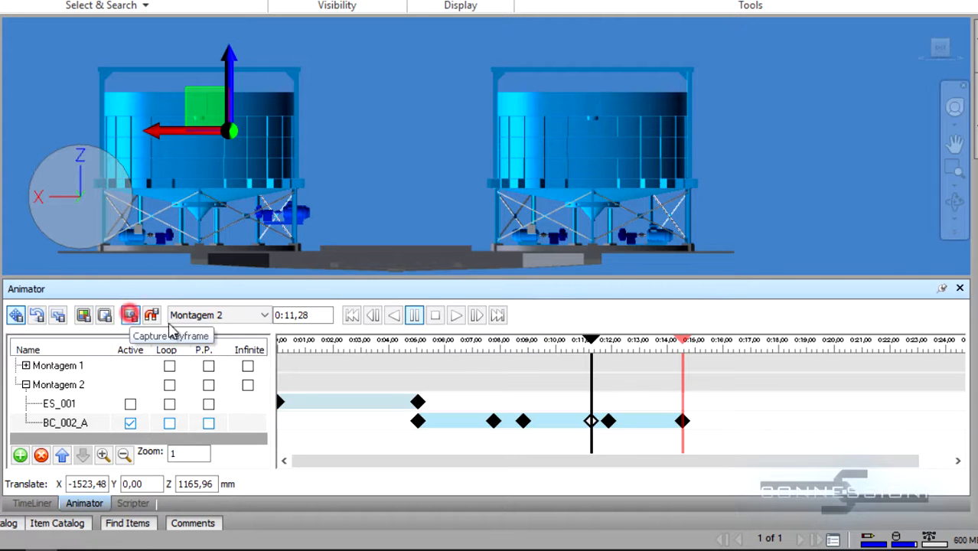
drag(594, 344, 626, 344)
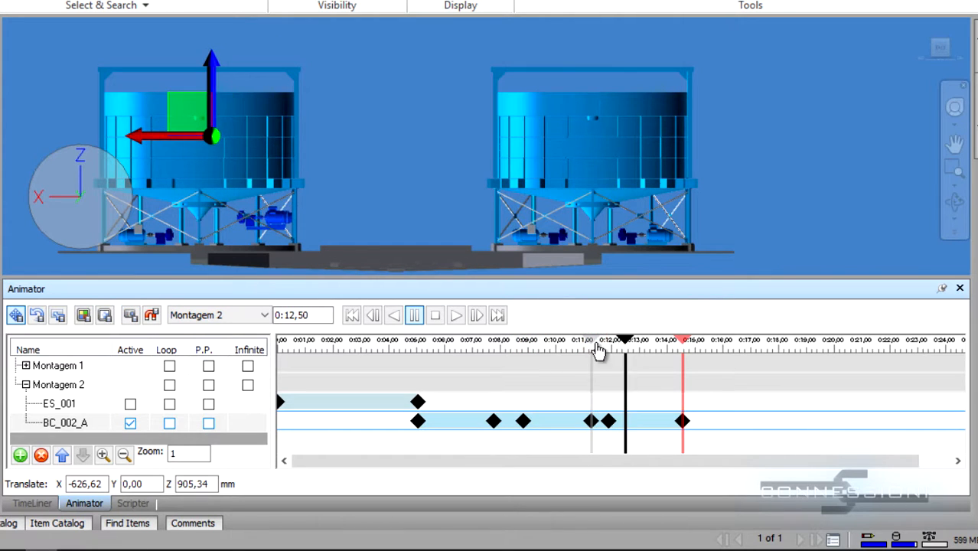
click(131, 317)
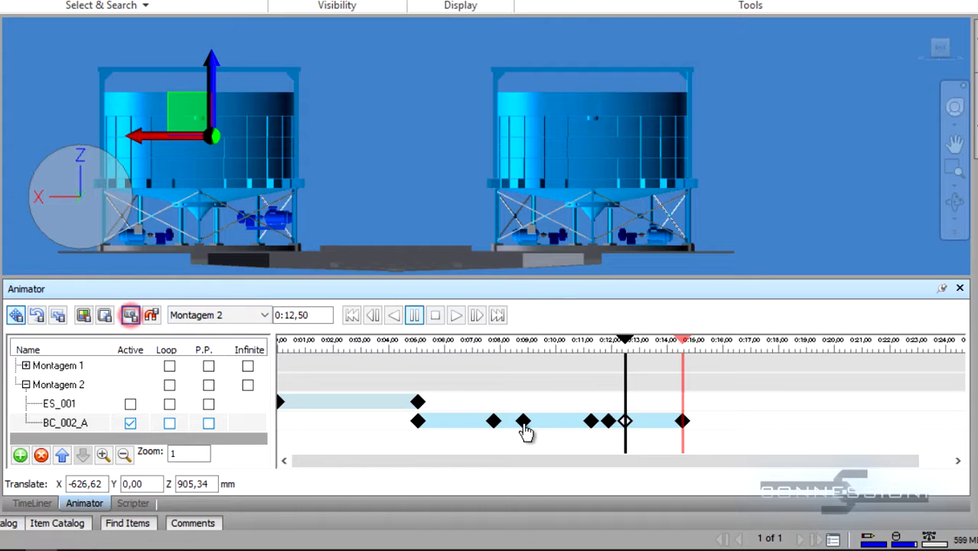
right_click(605, 423)
click(660, 386)
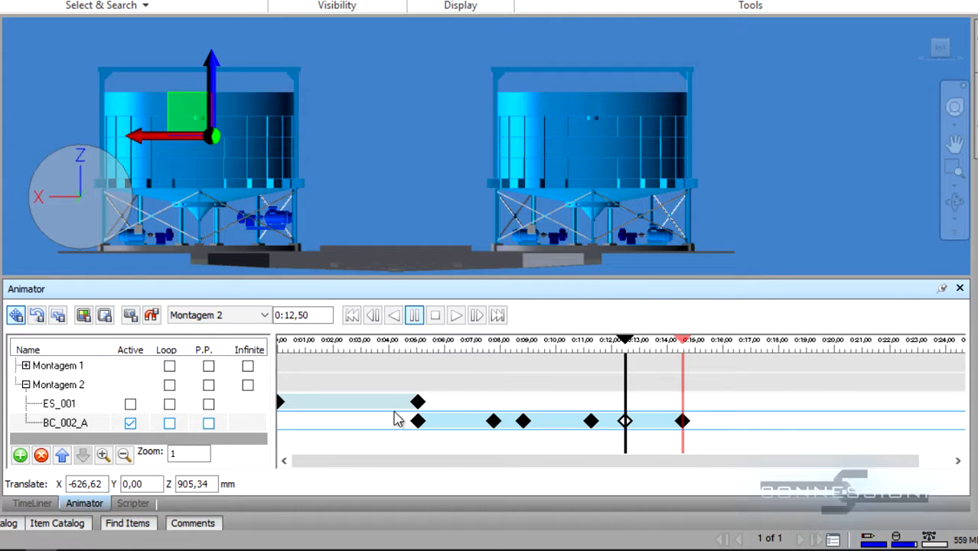
- Replay the BC_002_A pump's movement from the keyframe at 0:05,06 to check the smoothed path
click(417, 421)
click(421, 314)
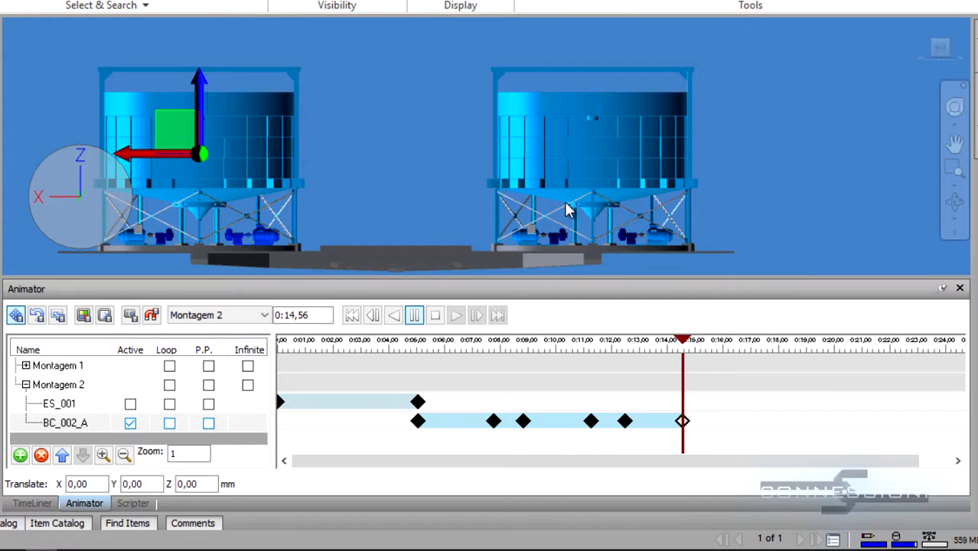
mouse_move(570, 210)
middle_down()
mouse_move(586, 200)
mouse_move(545, 230)
mouse_move(491, 245)
middle_up()
scroll(566, 225, down, 2)
mouse_move(534, 211)
middle_down()
mouse_move(551, 204)
mouse_move(525, 207)
middle_up()
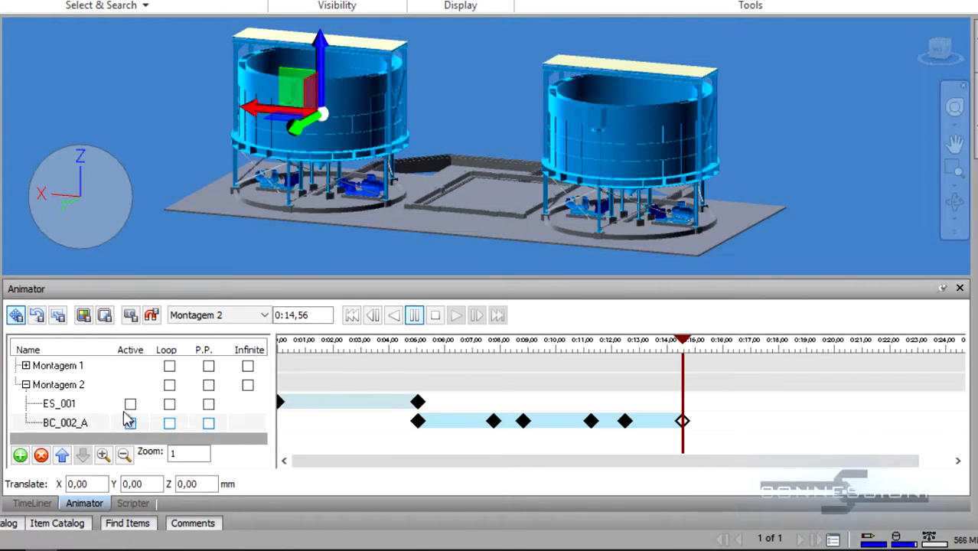
- Return to the scene's start, reactivate the ES_001 set and play the whole Montagem 2 animation
click(352, 316)
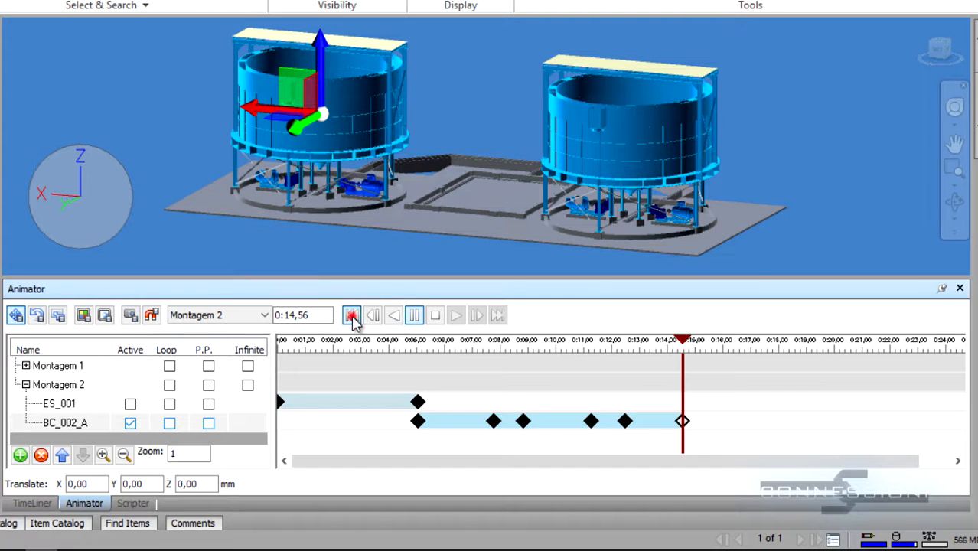
shift+middle_drag(497, 266, 499, 256)
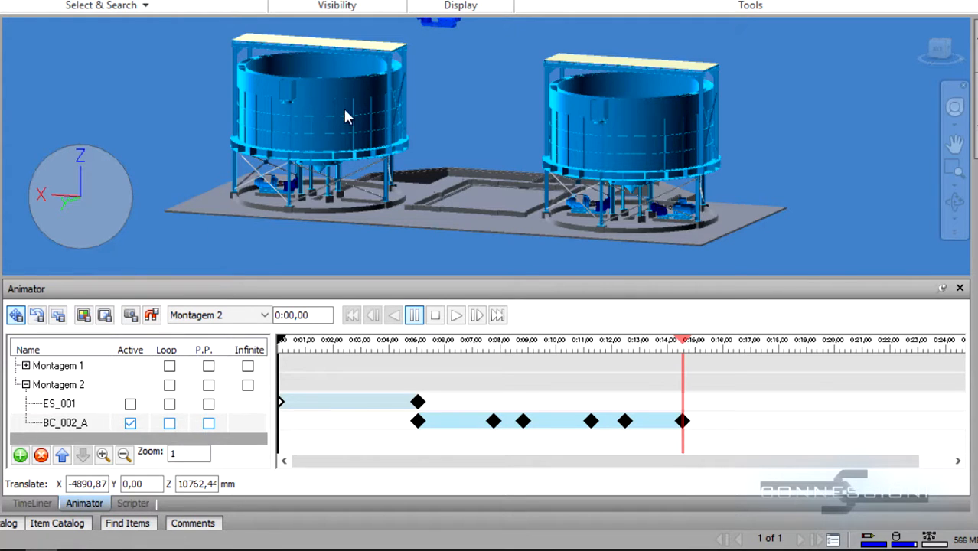
click(130, 404)
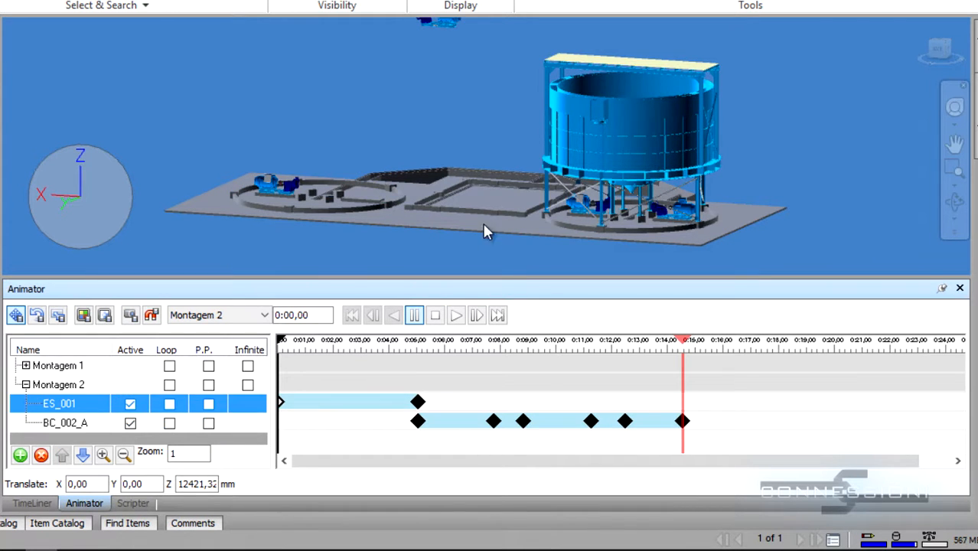
shift+middle_drag(484, 229, 461, 240)
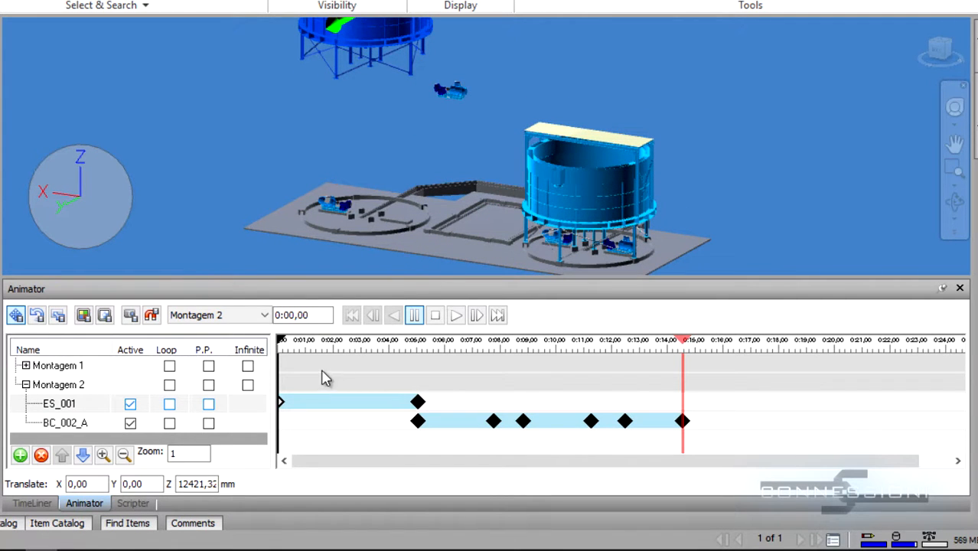
click(456, 316)
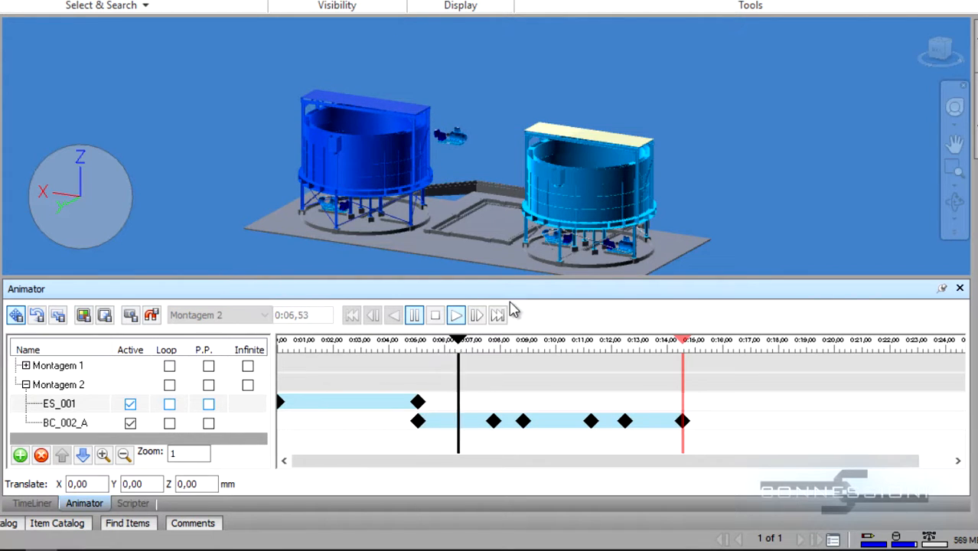
middle_drag(485, 260, 476, 230)
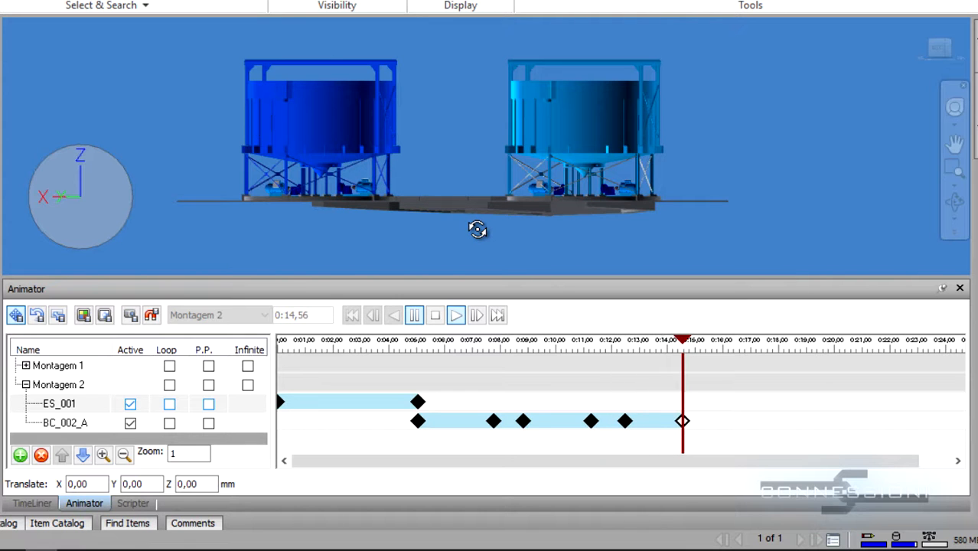
shift+middle_drag(508, 184, 486, 201)
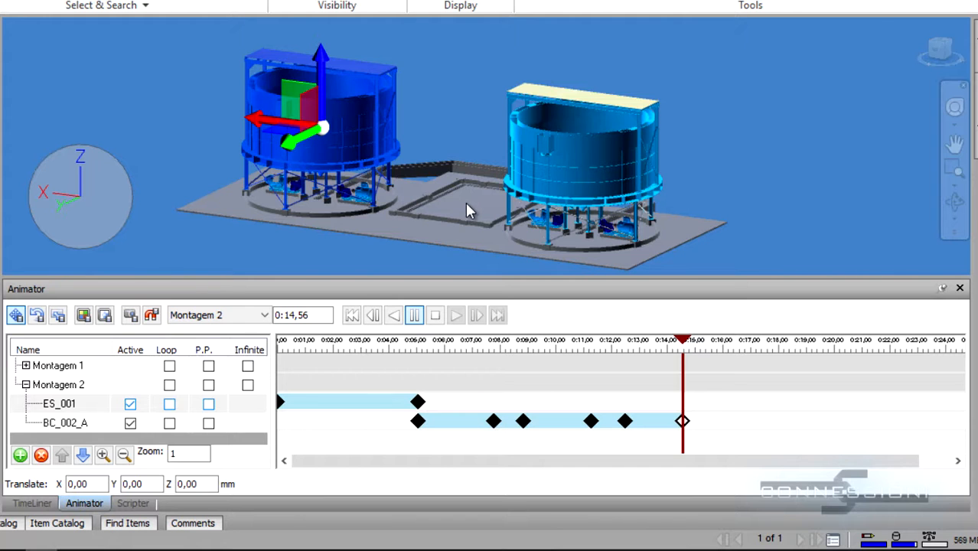
- Copy the BC_002_A animation set and paste the duplicate into the Montagem 2 scene
mouse_move(453, 218)
middle_down()
mouse_move(481, 218)
mouse_move(406, 218)
mouse_move(406, 192)
mouse_move(420, 219)
mouse_move(443, 217)
middle_up()
scroll(337, 178, up, 5)
scroll(387, 201, up, 3)
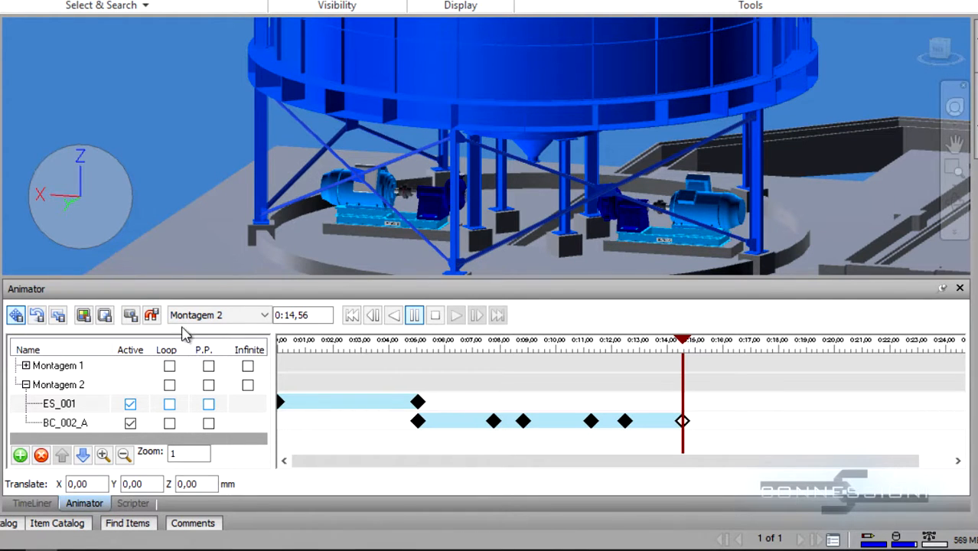
right_click(65, 424)
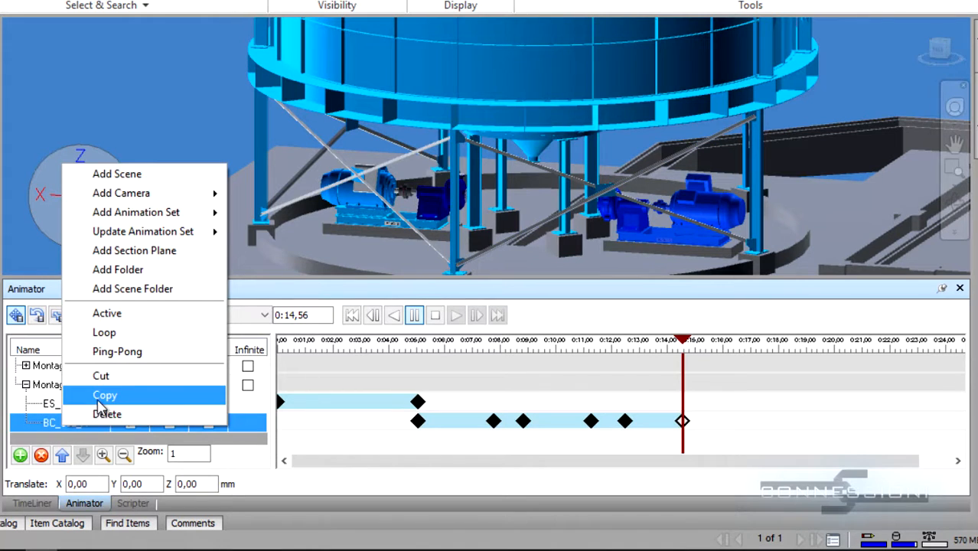
click(98, 401)
drag(138, 277, 146, 231)
right_click(95, 410)
right_click(61, 376)
click(94, 326)
right_click(49, 351)
right_click(34, 335)
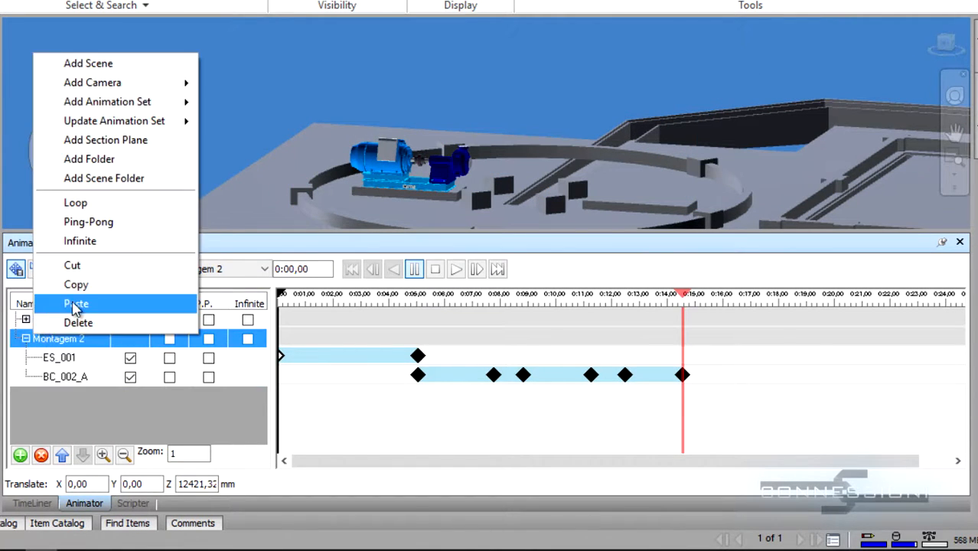
click(75, 304)
- Rename the pasted set as BC_002_B and update its objects to the other pump under the ES_001 tank
click(87, 356)
click(82, 356)
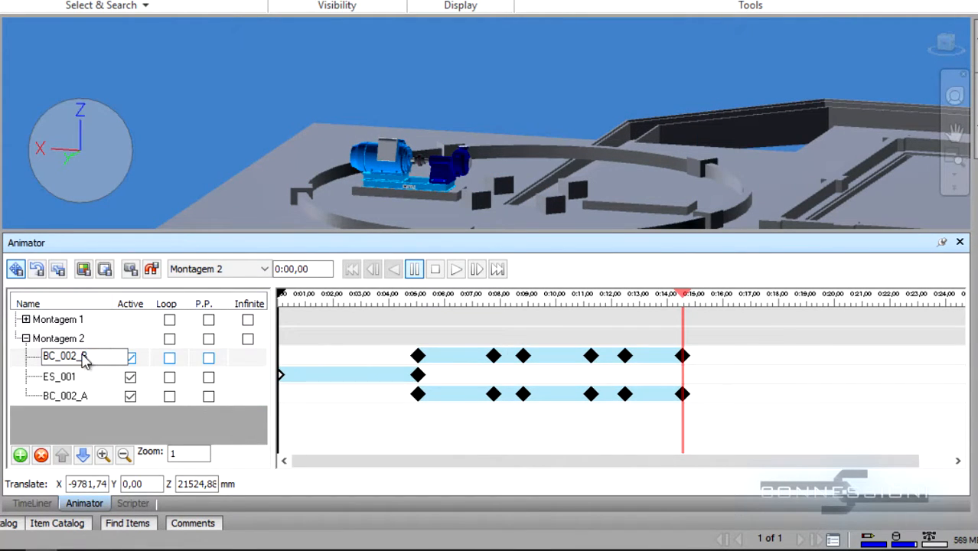
key(Return)
click(382, 149)
right_click(76, 360)
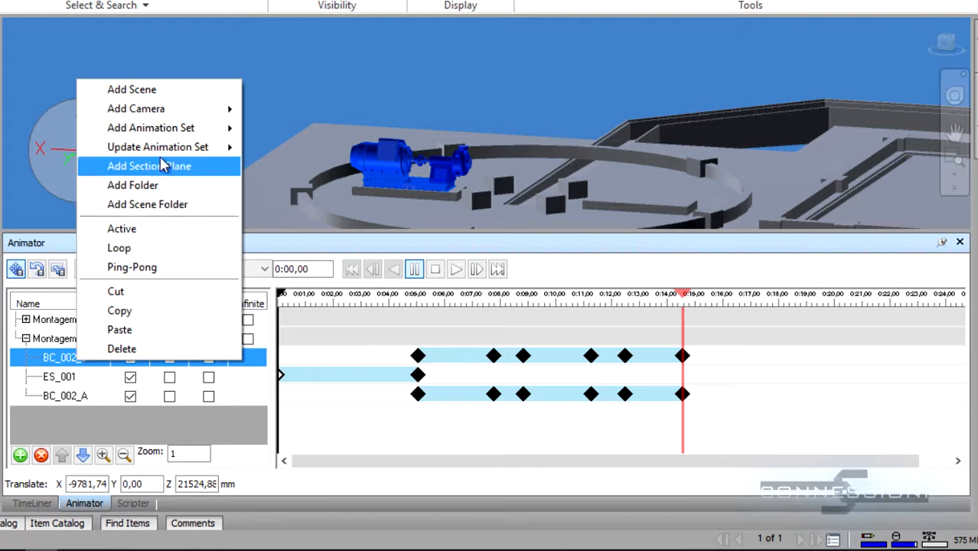
mouse_move(162, 149)
click(306, 148)
- Go to the keyframe at 0:05,06 and deactivate the ES_001 and BC_002_A animation sets
scroll(579, 426, down, 1)
scroll(513, 168, down, 5)
middle_drag(520, 153, 508, 181)
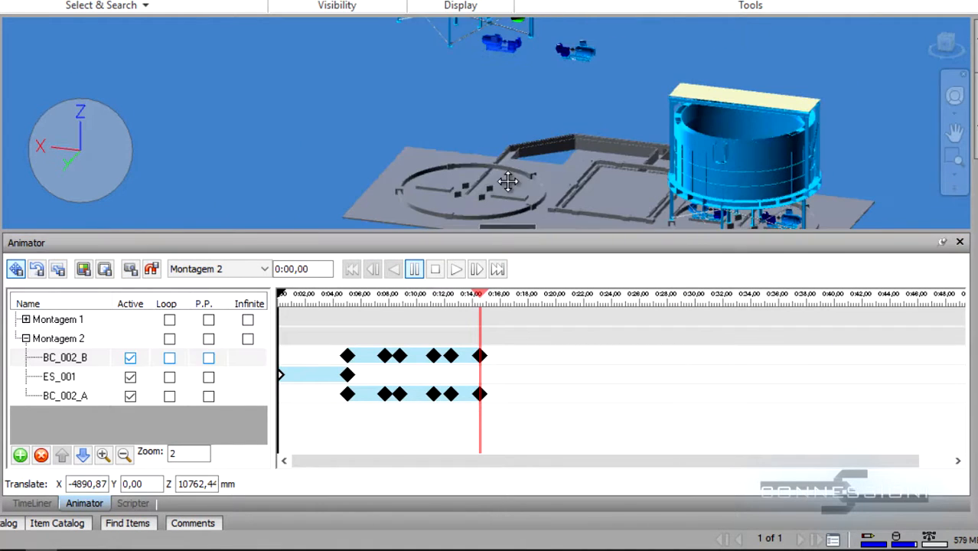
click(346, 397)
click(130, 377)
click(130, 396)
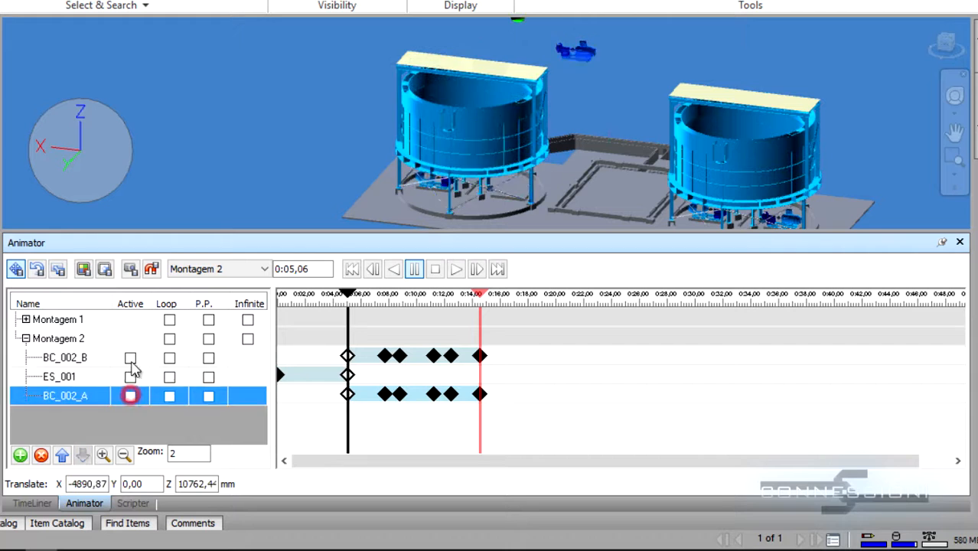
- Try to move the pump about 21003 mm along X at the 0:05,06 keyframe
middle_drag(525, 82, 521, 116)
click(346, 397)
middle_drag(624, 163, 651, 182)
scroll(652, 164, down, 1)
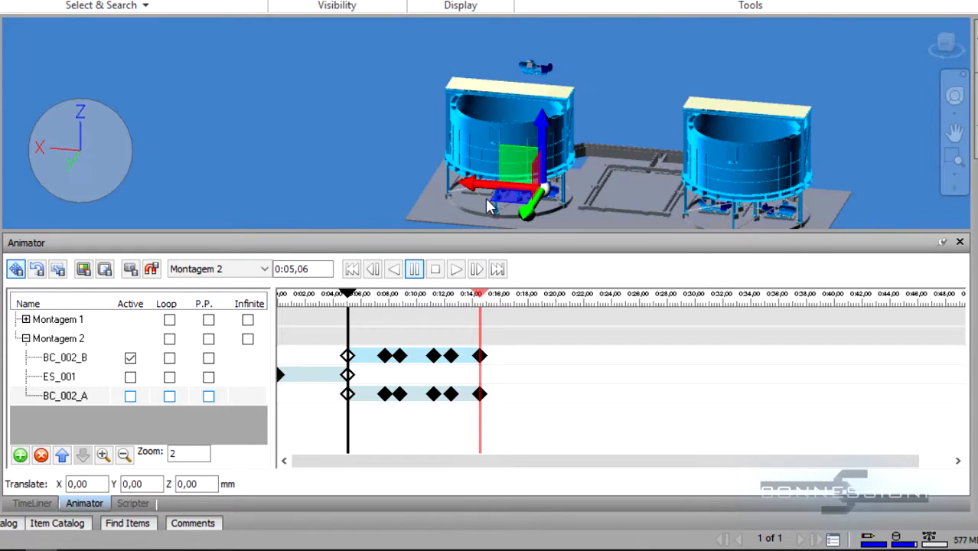
drag(472, 183, 351, 173)
shift+middle_drag(584, 156, 528, 160)
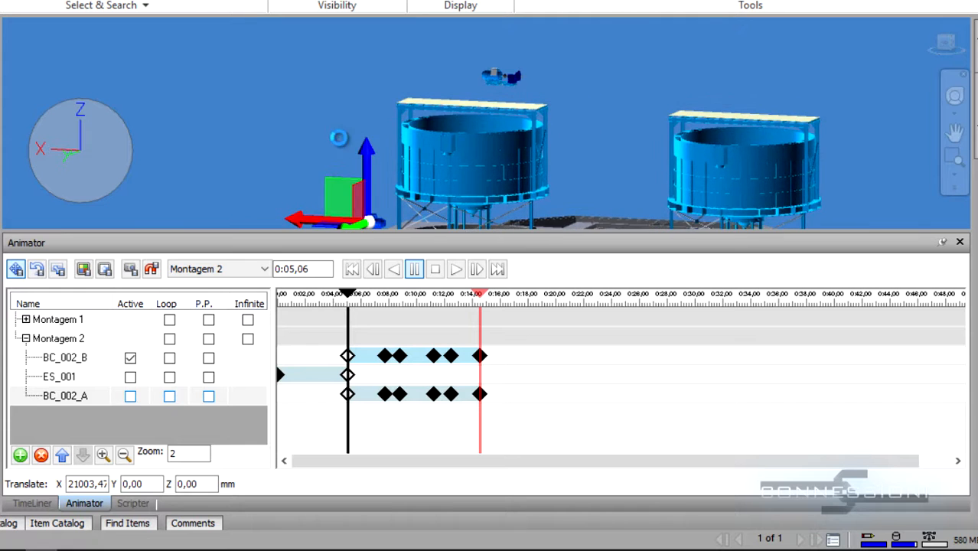
shift+middle_drag(342, 146, 452, 109)
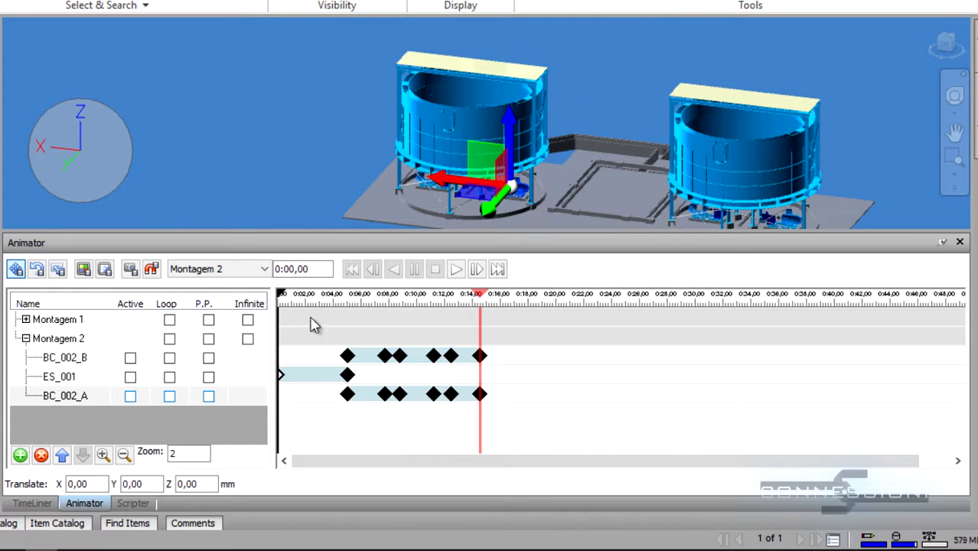
click(130, 395)
click(130, 376)
middle_drag(413, 100, 414, 128)
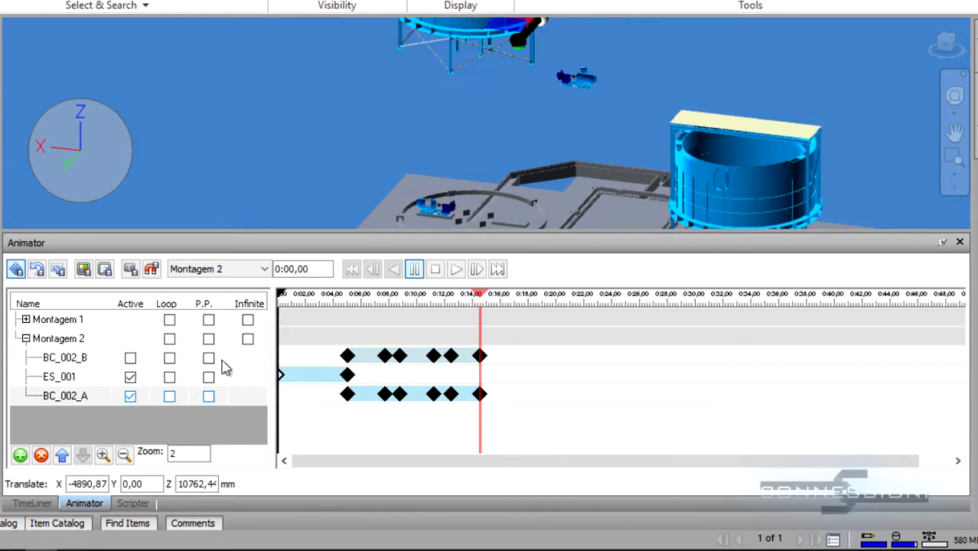
click(130, 377)
click(130, 397)
- Activate only BC_002_B and, at the 0:05,06 keyframe, move its pump outward along X to a translation of 5120,69 mm
click(130, 357)
click(347, 356)
shift+middle_drag(589, 220, 631, 196)
scroll(595, 196, down, 1)
drag(495, 38, 397, 36)
click(947, 43)
scroll(640, 157, down, 10)
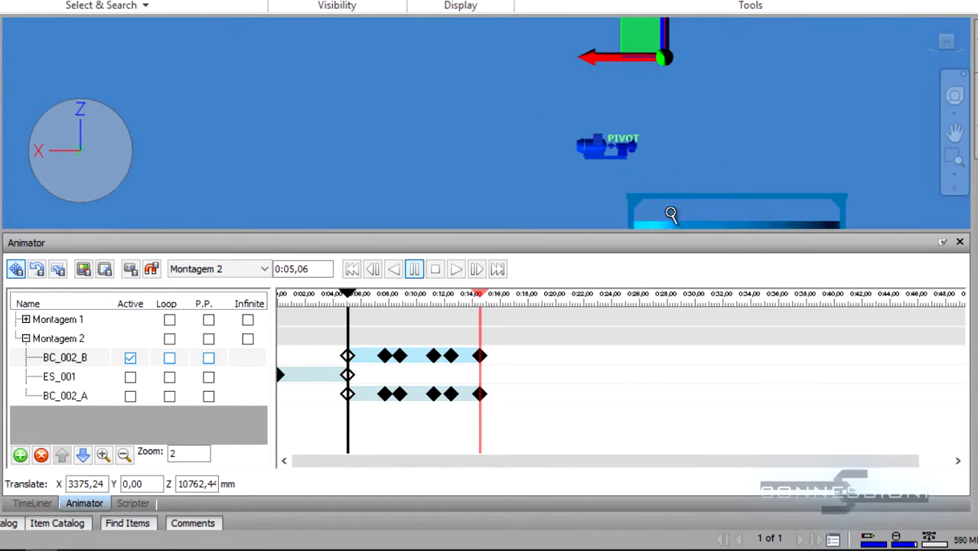
middle_drag(671, 215, 546, 126)
scroll(546, 162, down, 3)
drag(408, 48, 391, 50)
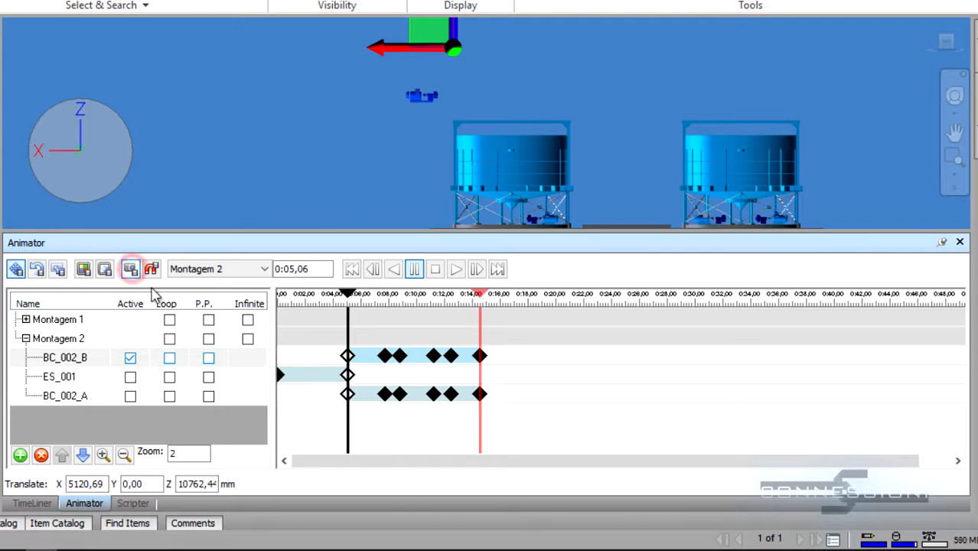
- Delete the four intermediate keyframes of BC_002_B in Montagem 2, keeping its first and last keyframes
click(384, 356)
right_click(385, 356)
click(434, 453)
right_click(403, 358)
click(445, 450)
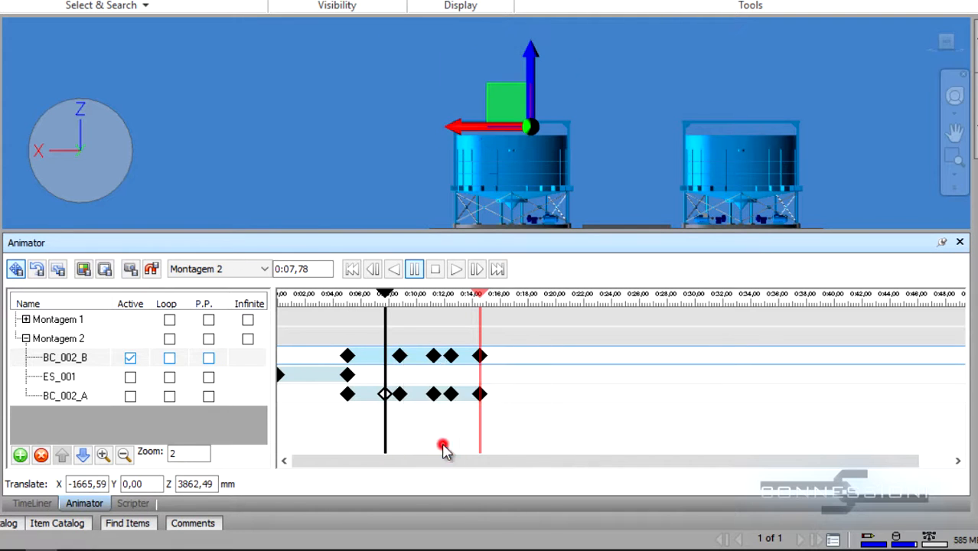
right_click(434, 354)
click(478, 451)
right_click(450, 362)
click(492, 455)
click(479, 356)
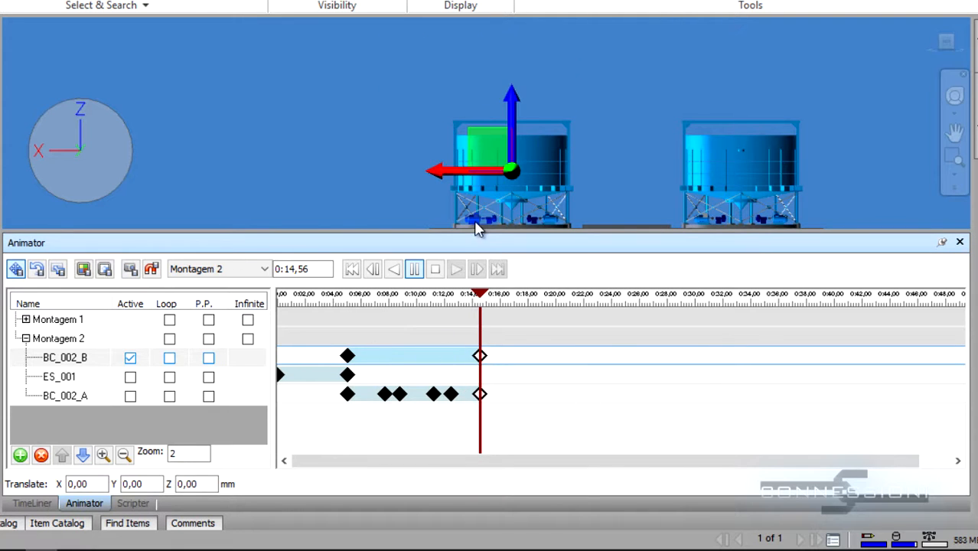
- Copy BC_002_B's first keyframe to 0:08,25 and update it with the pump lowered to Z 1088,99 mm
right_click(348, 357)
click(386, 429)
right_click(393, 357)
click(396, 362)
click(392, 356)
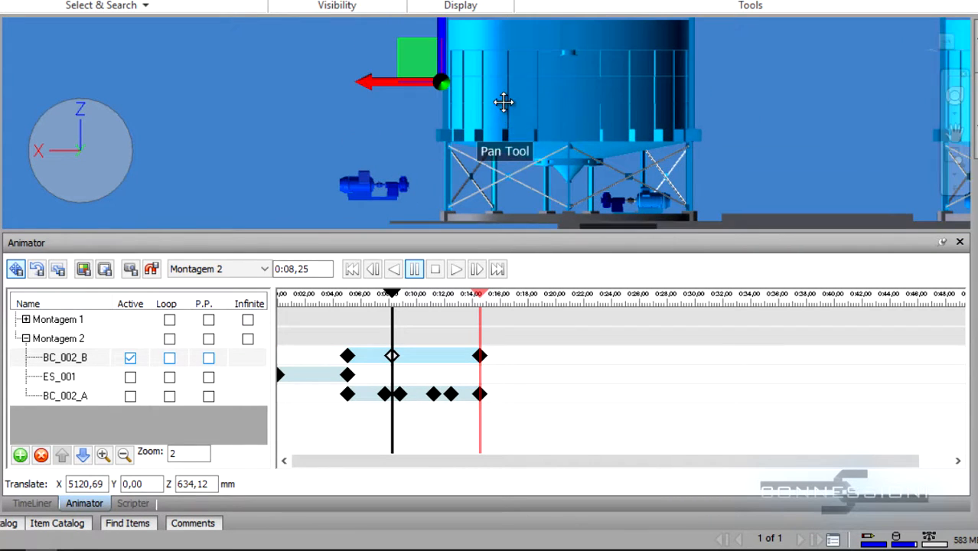
middle_drag(504, 101, 501, 105)
drag(441, 52, 441, 41)
click(129, 272)
- Copy the 0:08,25 keyframe of BC_002_B to 0:11,38, move the pump under the tank to X 501,99 mm, and play the scene
drag(397, 295, 442, 297)
right_click(393, 352)
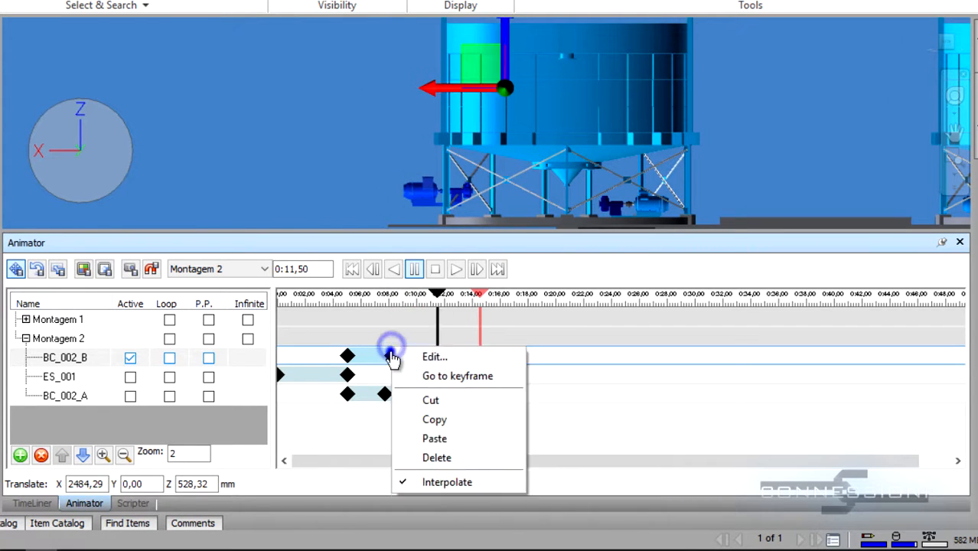
click(433, 419)
right_click(436, 357)
click(460, 444)
click(436, 354)
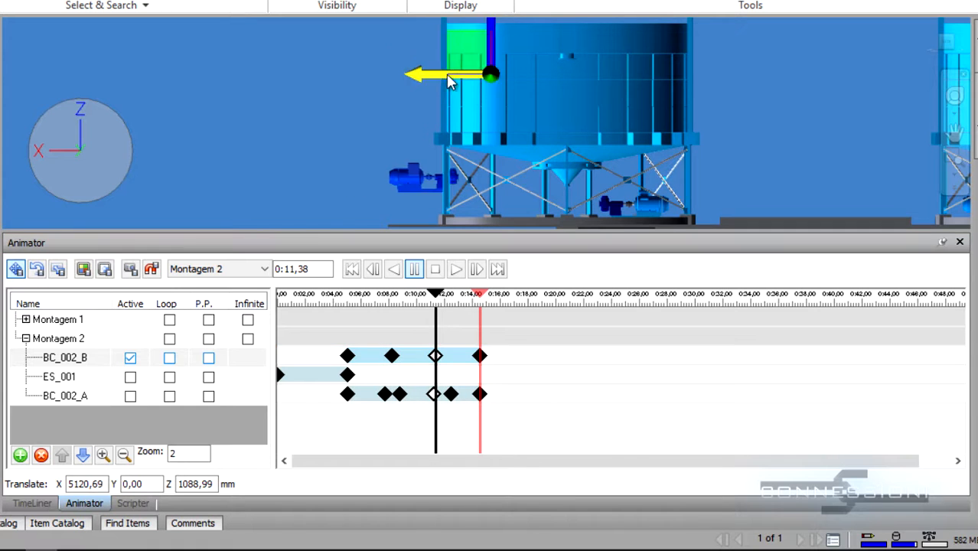
drag(385, 76, 495, 81)
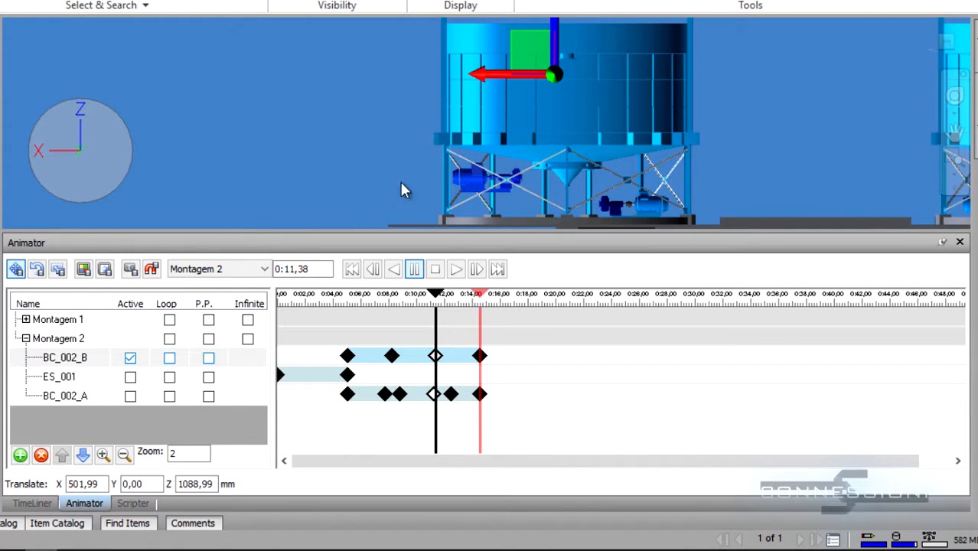
click(454, 268)
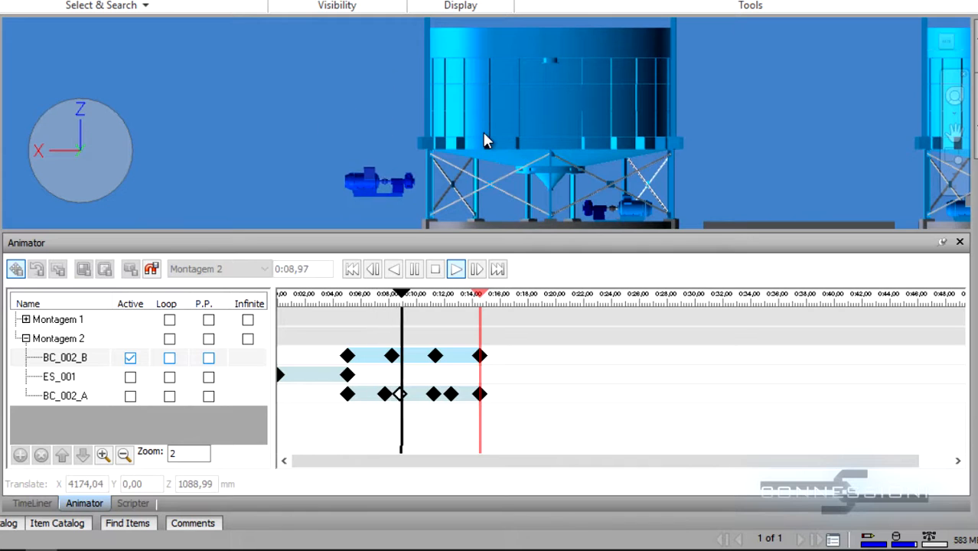
- Capture extra BC_002_B keyframes on both sides of its two direction changes, the last one at 0:12,59
drag(436, 355, 442, 357)
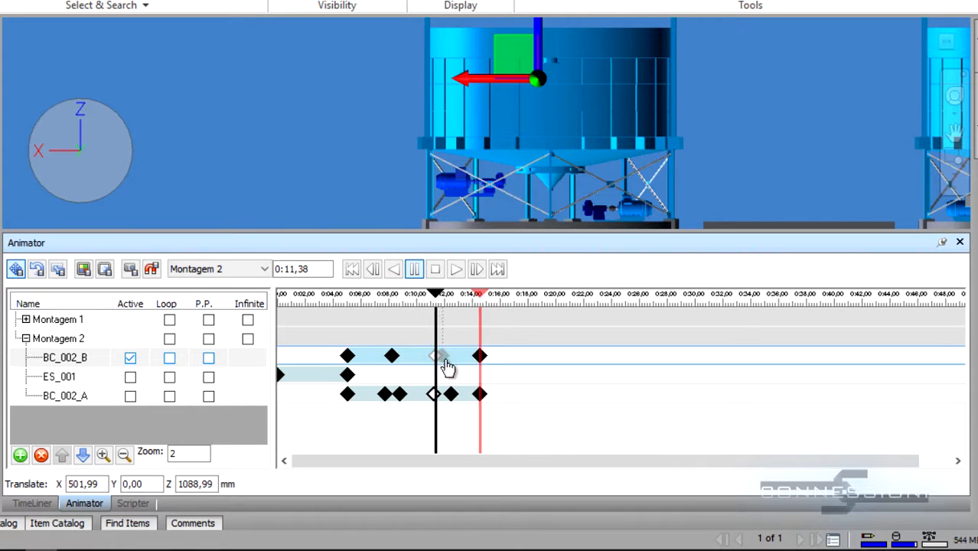
scroll(459, 367, down, 2)
scroll(513, 378, up, 3)
mouse_move(609, 295)
mouse_down()
mouse_move(492, 296)
mouse_move(598, 306)
mouse_move(628, 297)
mouse_up()
click(130, 268)
click(133, 271)
click(131, 268)
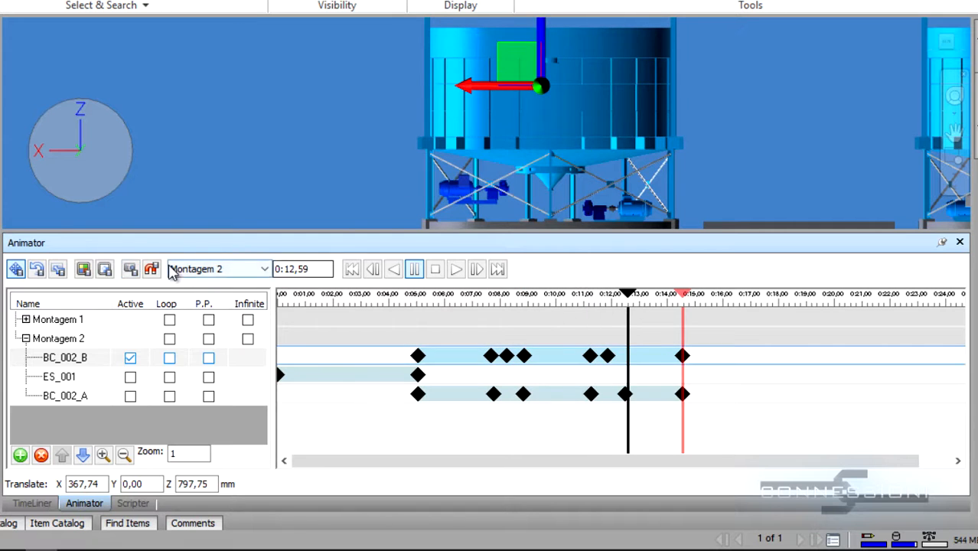
click(132, 269)
- Delete the two BC_002_B corner keyframes at about 0:08,25 and 0:11,85 to smooth the pump's path
right_click(613, 355)
click(639, 444)
right_click(608, 356)
click(640, 463)
right_click(509, 354)
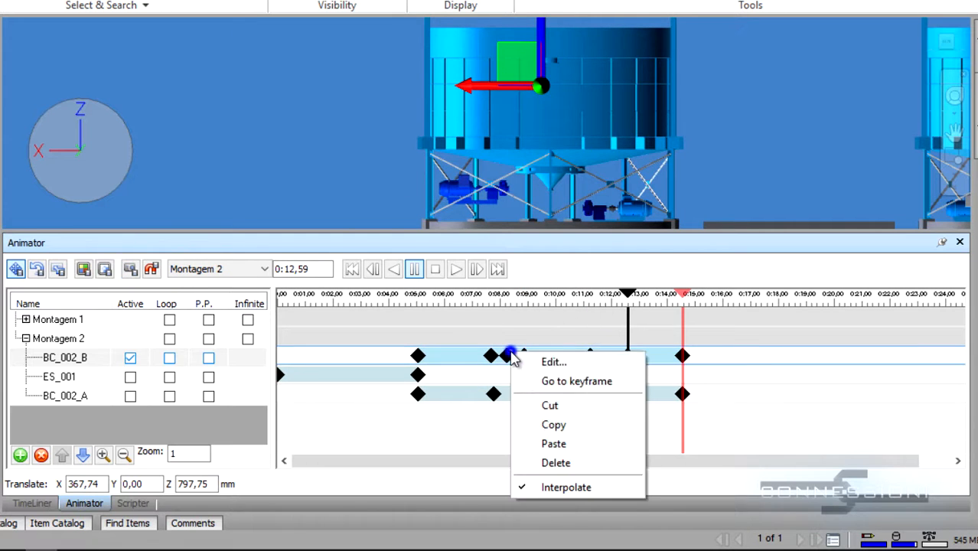
click(551, 464)
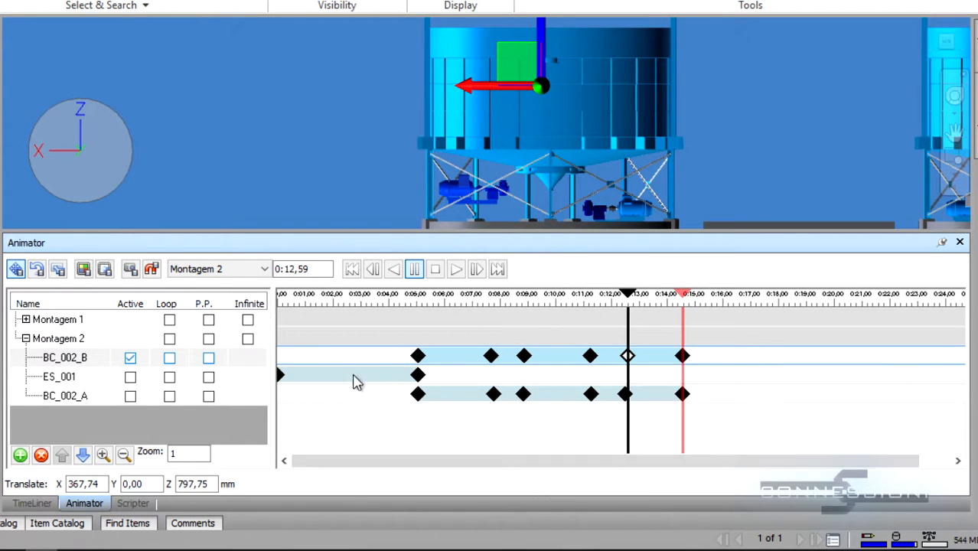
- Make the ES_001 and BC_002_A animation sets active in Montagem 2
click(281, 381)
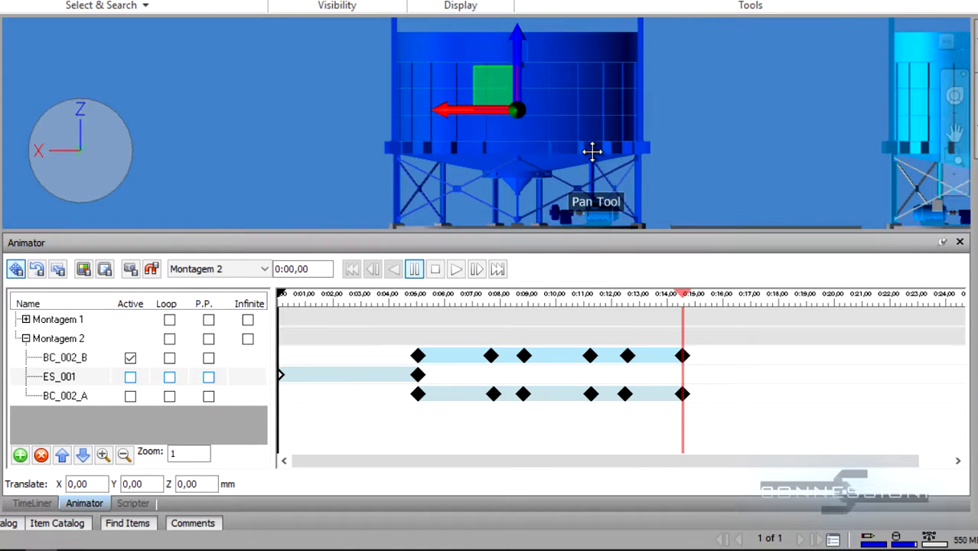
click(130, 376)
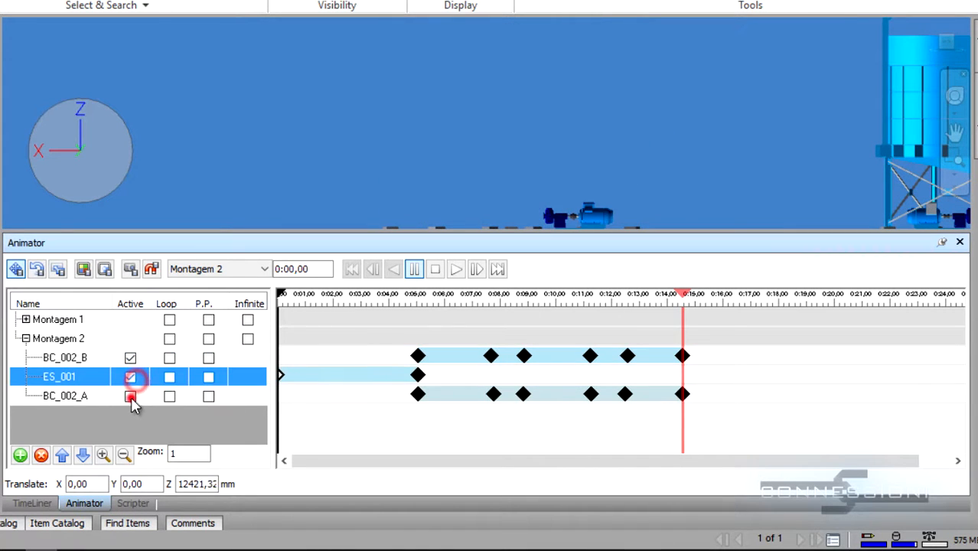
click(130, 395)
- Play the complete Montagem 2 scene from 0:00,00 with both thickeners in view
click(574, 197)
middle_drag(565, 179, 486, 146)
scroll(559, 139, down, 3)
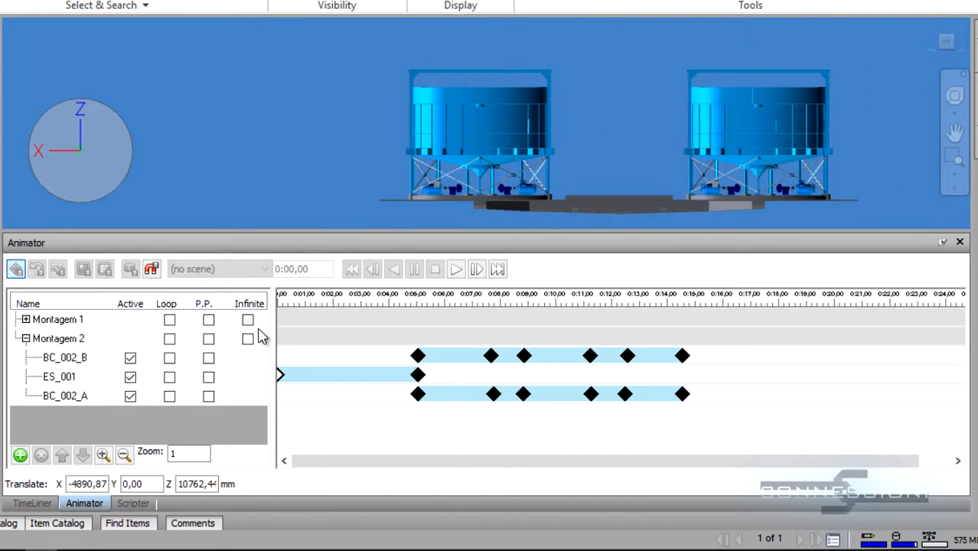
click(281, 380)
scroll(707, 182, up, 5)
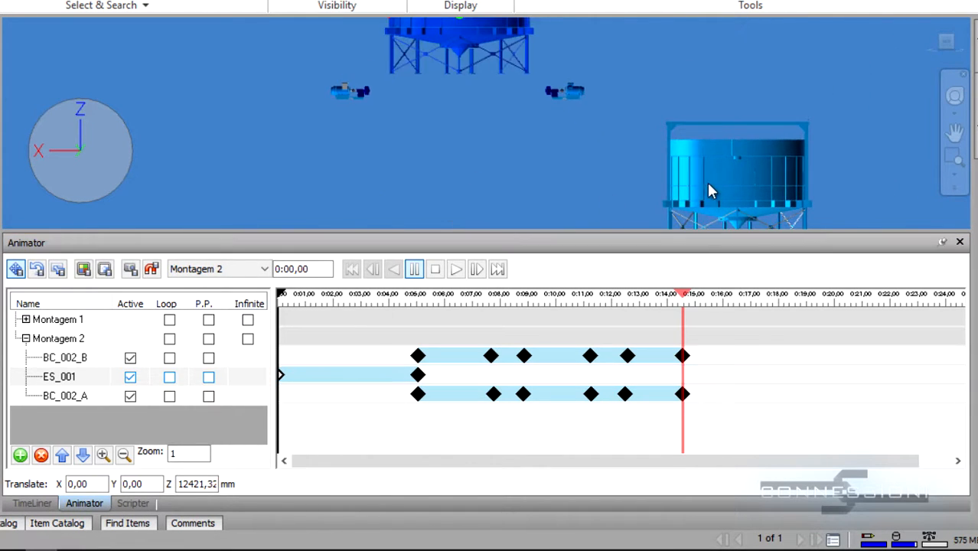
middle_drag(718, 192, 672, 181)
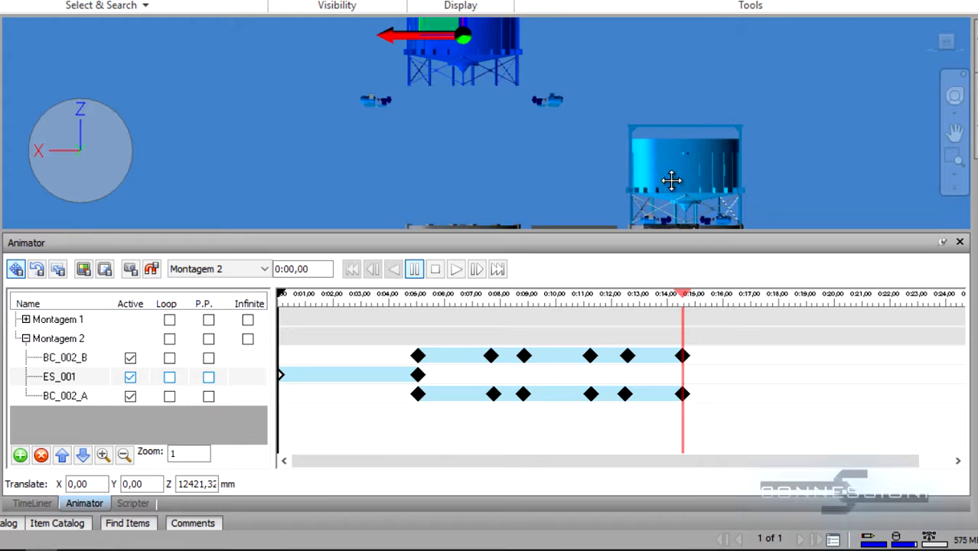
click(455, 269)
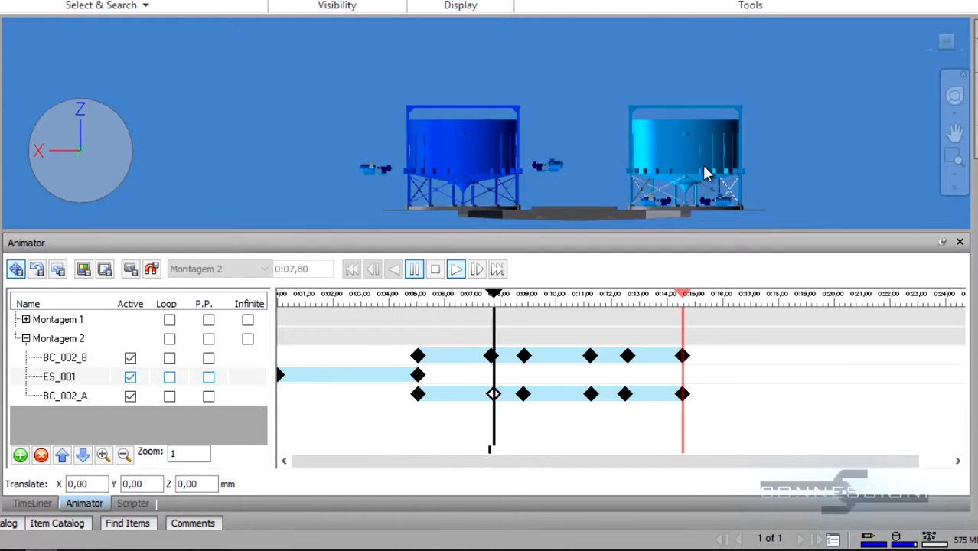
scroll(705, 167, up, 2)
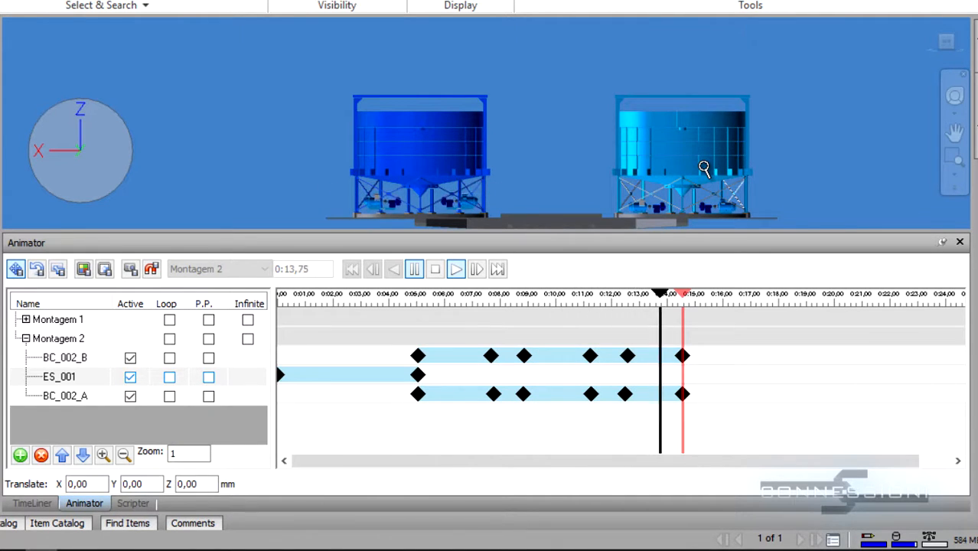
- Examine the assembled pumps and the support bracing under the animated thickener from an isometric angle
click(553, 178)
shift+middle_drag(629, 196, 542, 167)
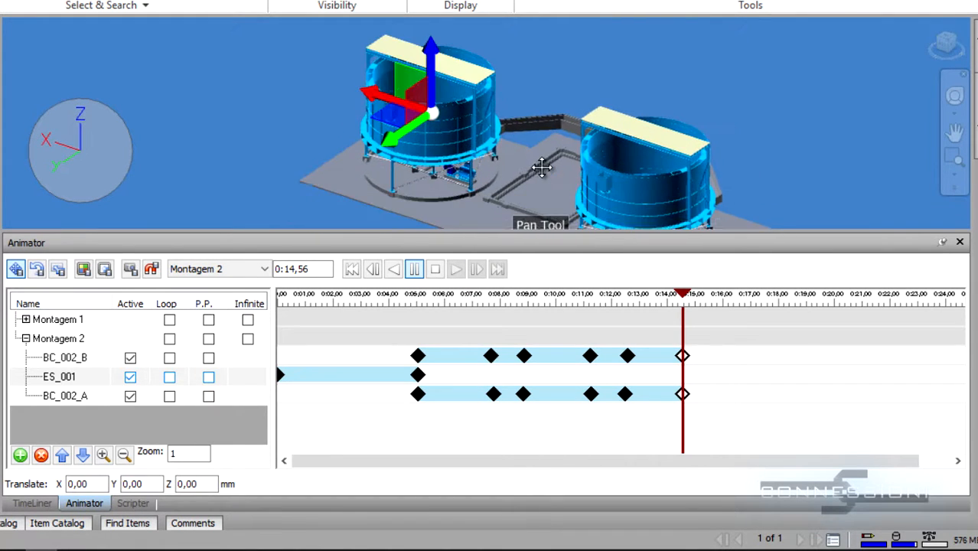
scroll(542, 167, down, 2)
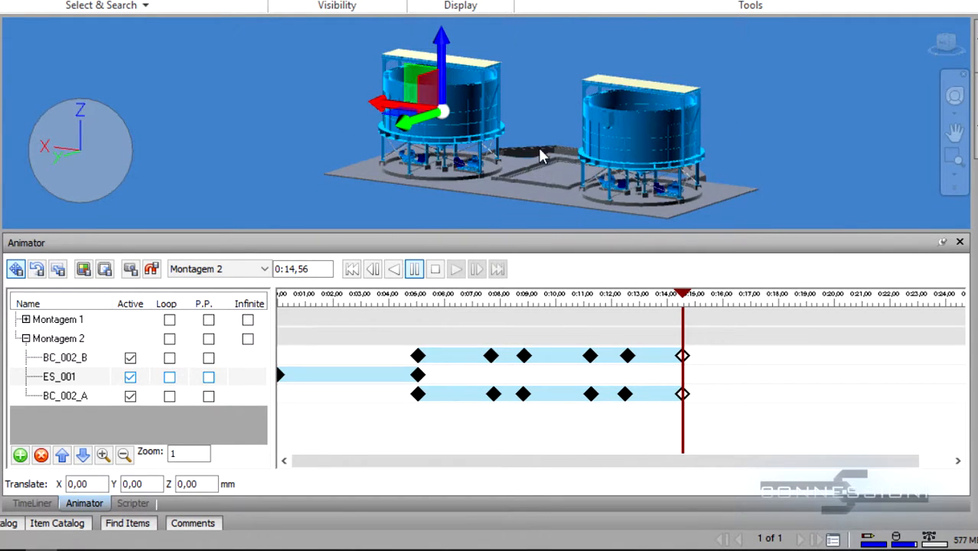
scroll(513, 143, up, 4)
middle_drag(513, 143, 475, 148)
scroll(466, 164, up, 2)
scroll(466, 165, up, 2)
scroll(465, 157, up, 3)
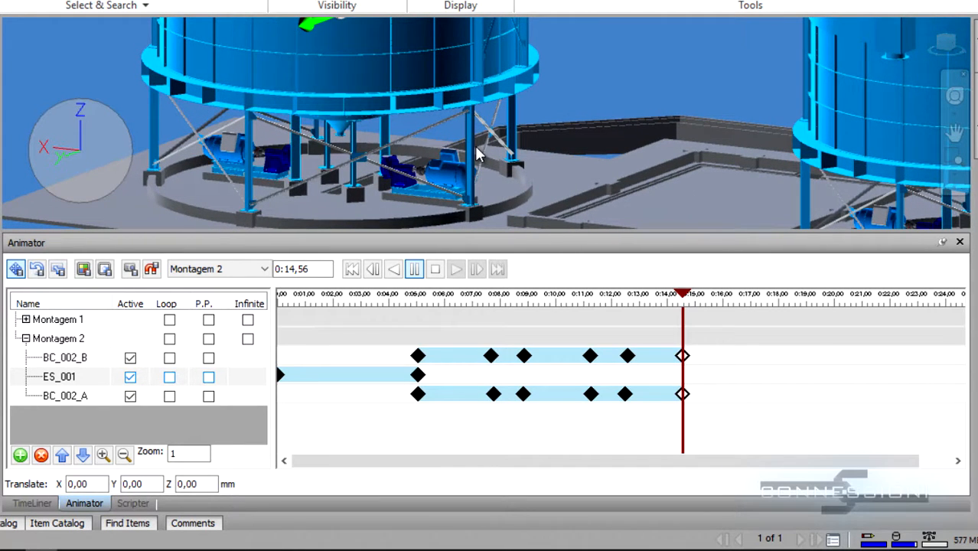
middle_drag(430, 116, 437, 96)
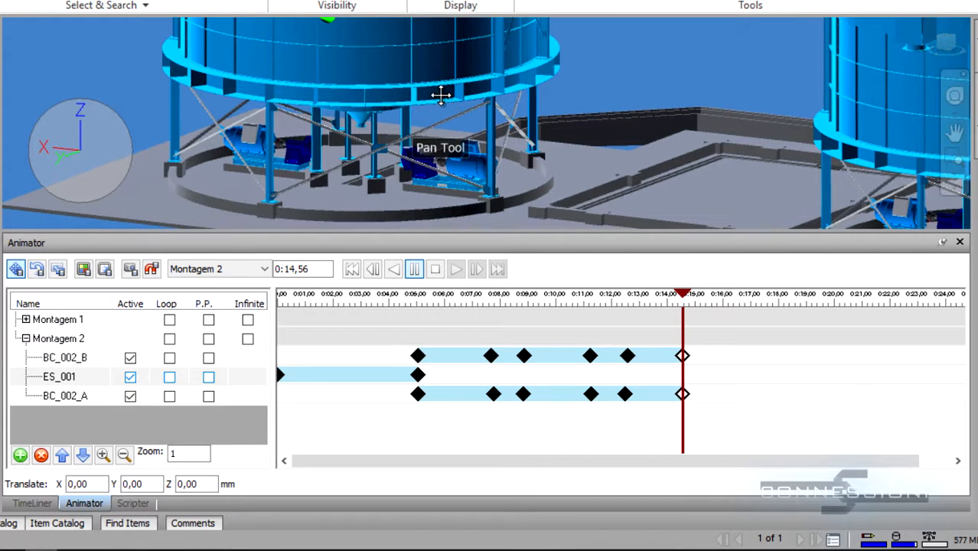
scroll(594, 85, up, 3)
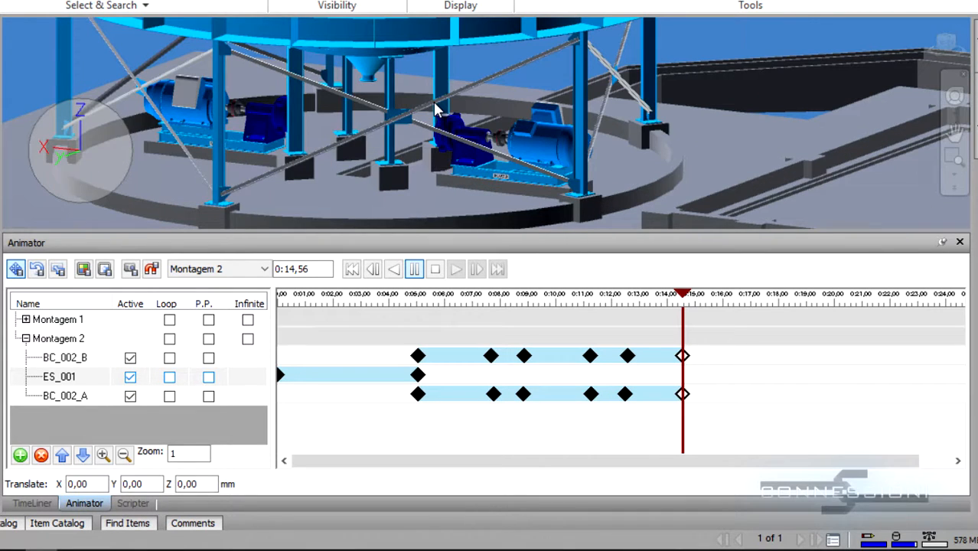
- Locate the ES_001-Suportacao:1 assembly under ES_001:2 in the model structure and examine its diagonal bracing
click(485, 80)
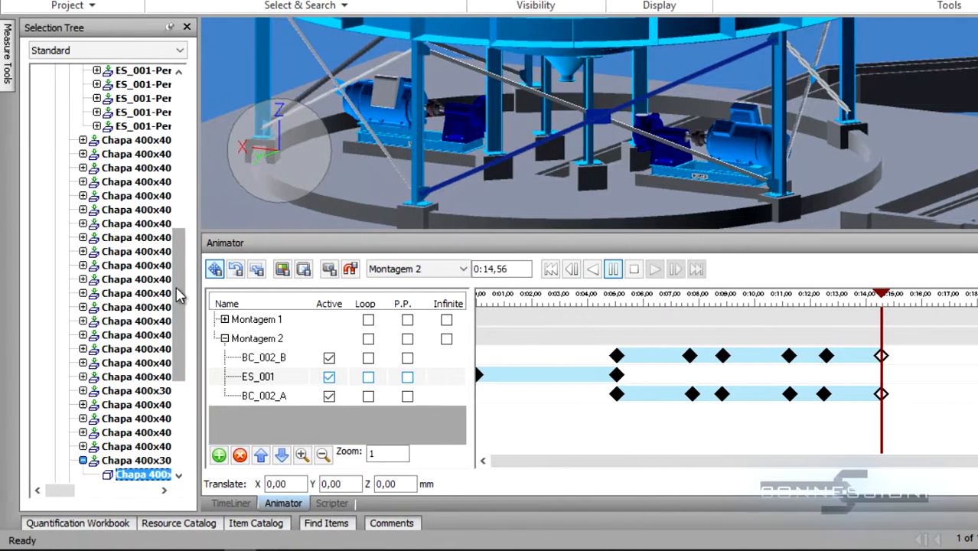
drag(178, 288, 197, 149)
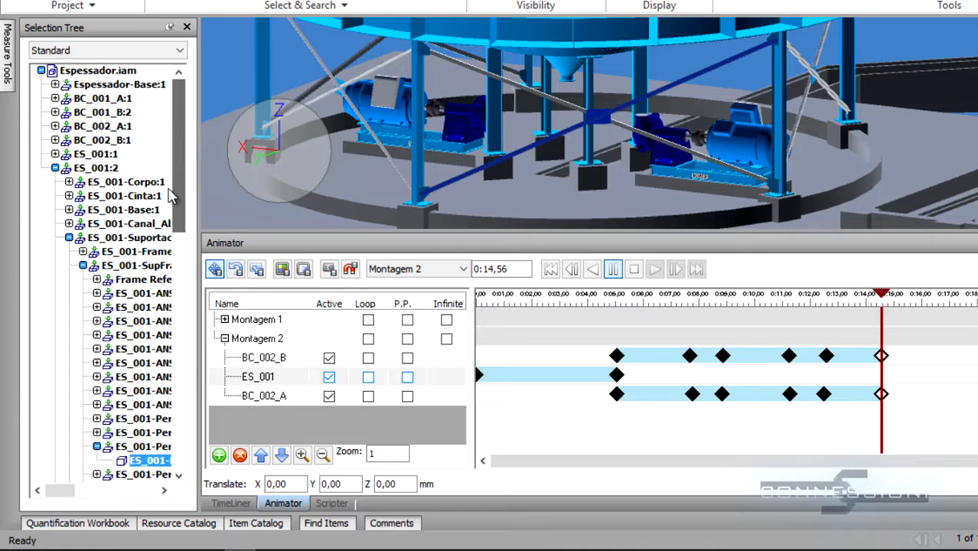
click(128, 238)
middle_drag(513, 175, 685, 174)
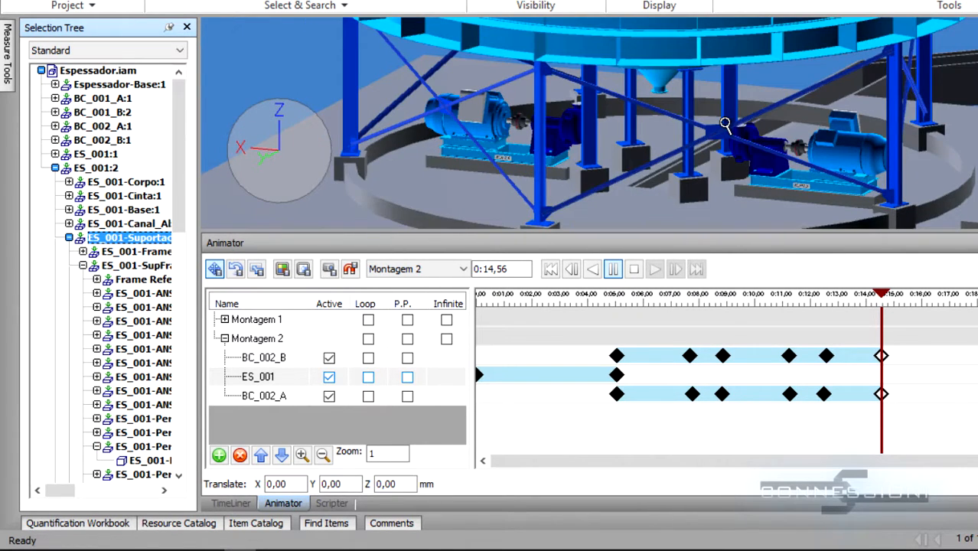
scroll(726, 123, up, 5)
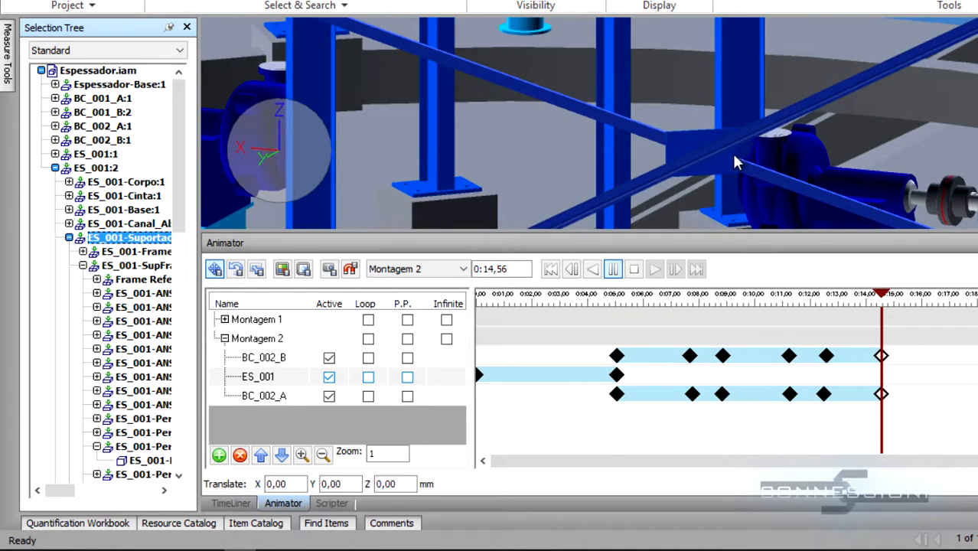
shift+middle_drag(735, 163, 718, 49)
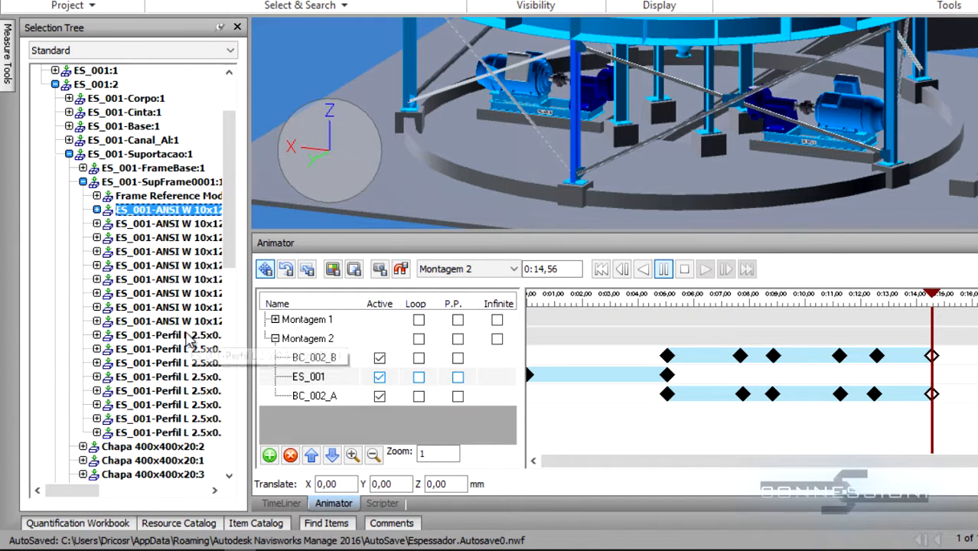
- Select all eight ES_001-Perfil L profiles under ES_001-SupFrame0001:1 and save them as a selection set named Perfis L
click(187, 334)
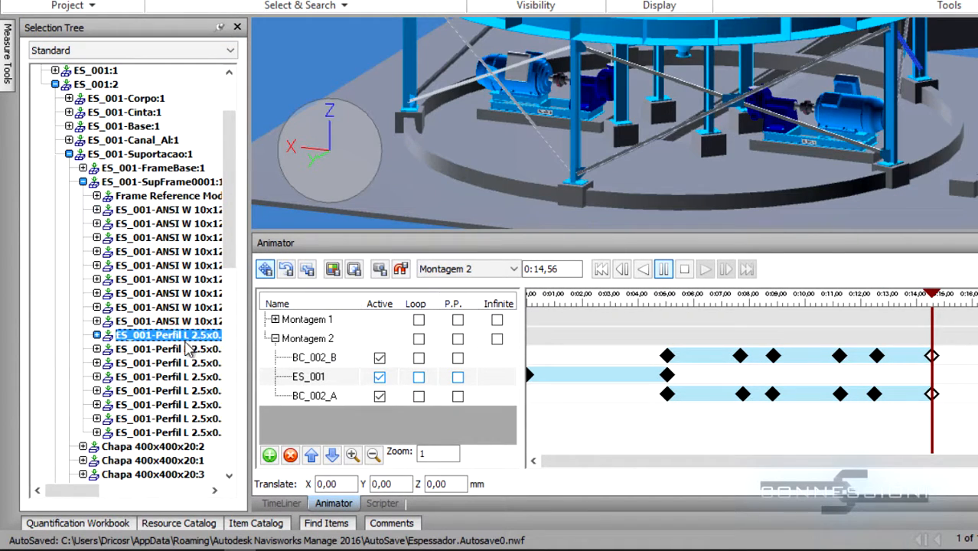
shift+click(179, 433)
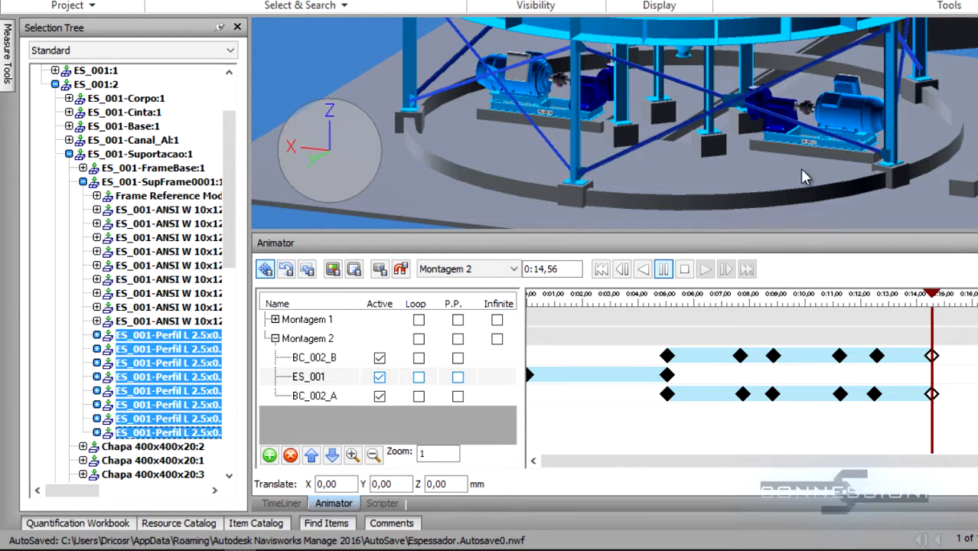
middle_drag(800, 169, 741, 158)
scroll(789, 153, up, 2)
scroll(766, 152, up, 1)
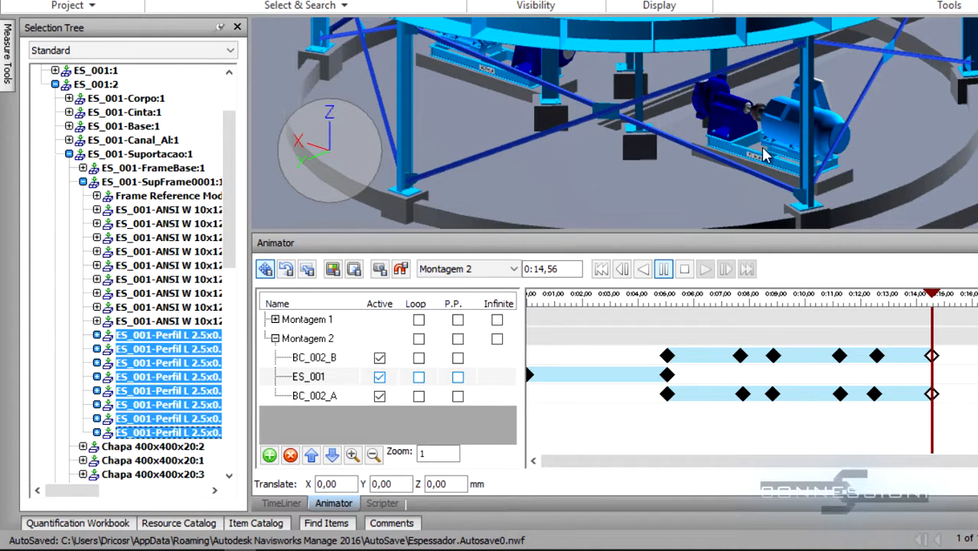
mouse_move(766, 155)
middle_down()
mouse_move(769, 127)
mouse_move(758, 128)
mouse_move(815, 135)
middle_up()
scroll(785, 134, up, 2)
scroll(783, 132, down, 2)
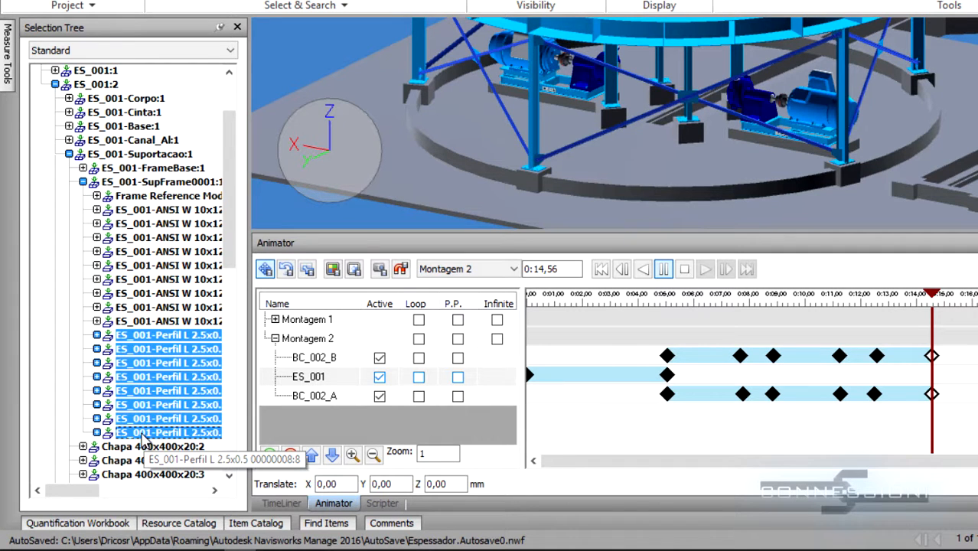
drag(231, 268, 229, 285)
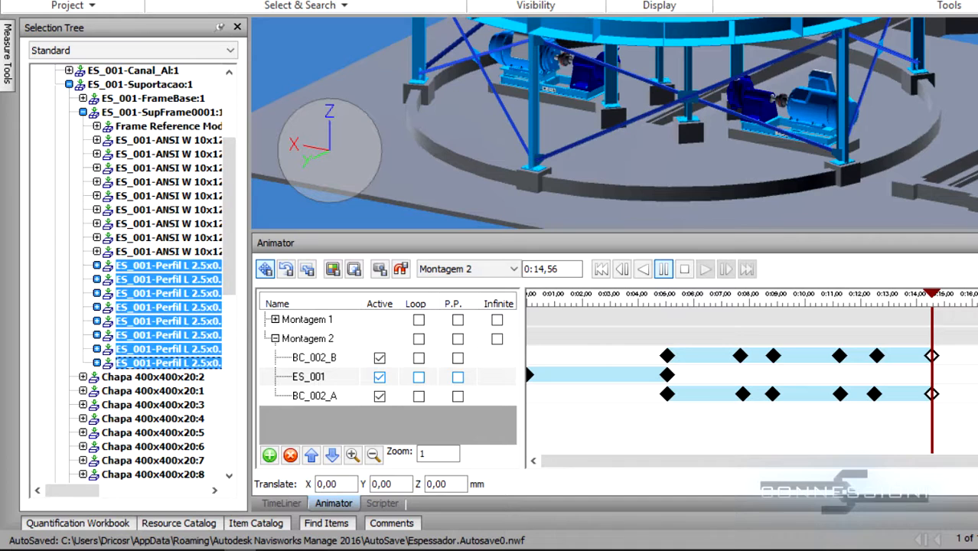
click(214, 1)
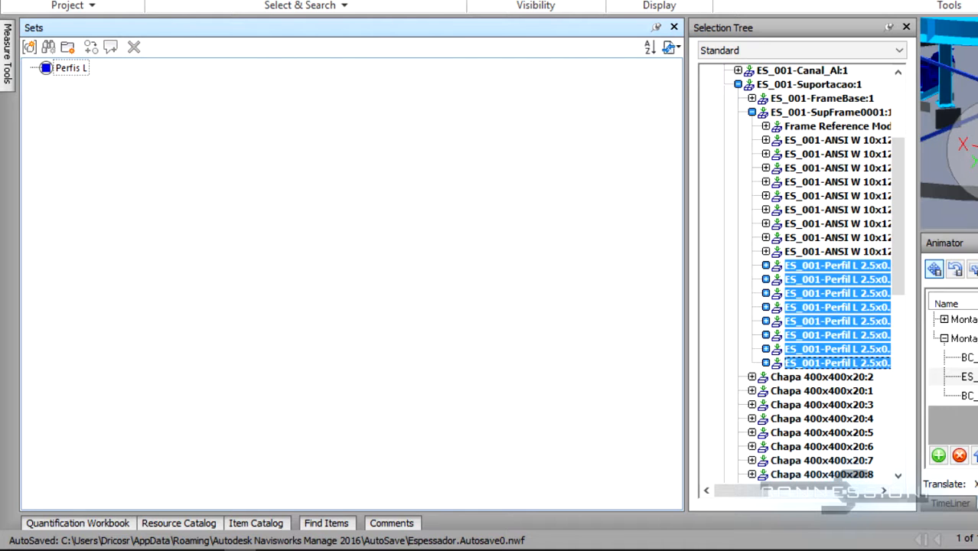
click(656, 27)
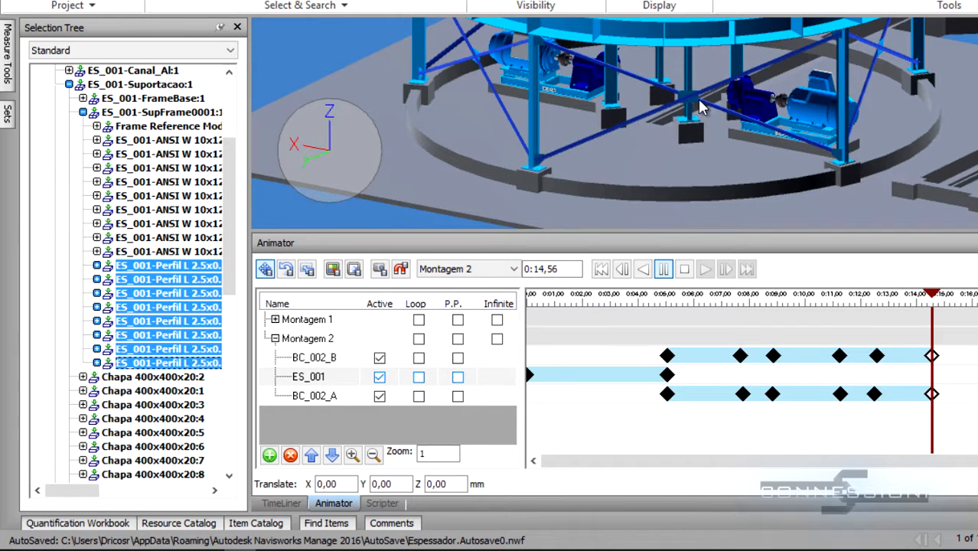
- Select the four bracing plates Chapa 400x300x10:1 to Chapa 400x300x10:4 under ES_001-Suportacao:1
scroll(694, 101, up, 1)
click(685, 91)
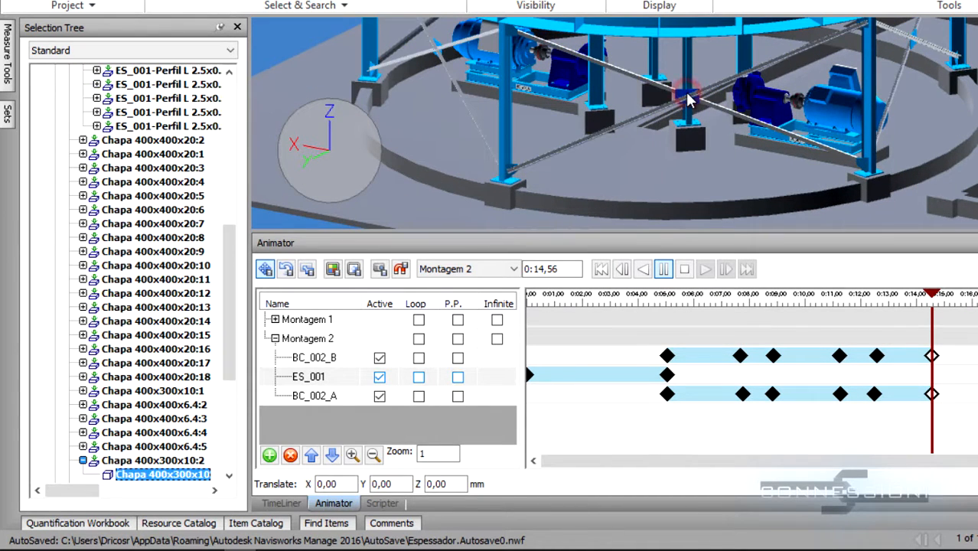
shift+click(685, 90)
drag(230, 344, 232, 440)
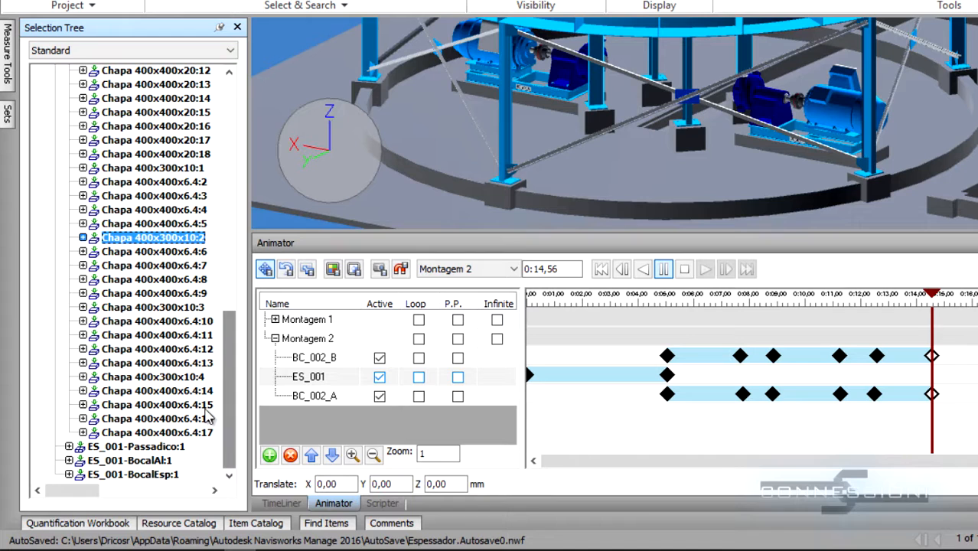
ctrl+click(163, 377)
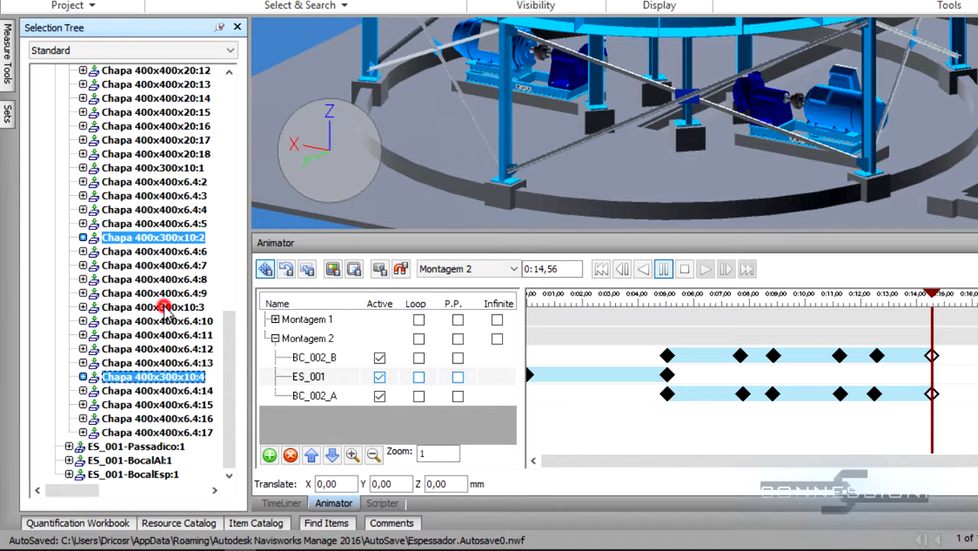
ctrl+click(163, 306)
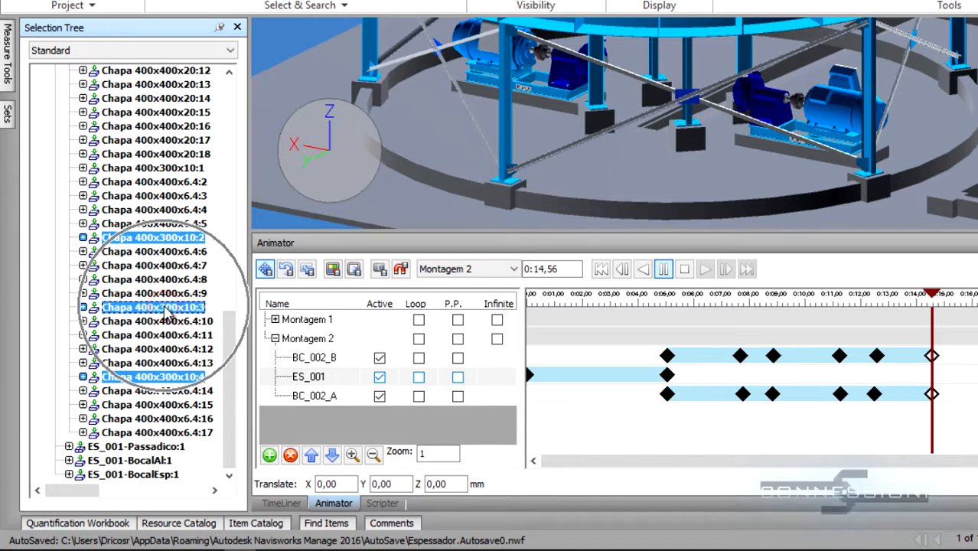
ctrl+click(186, 171)
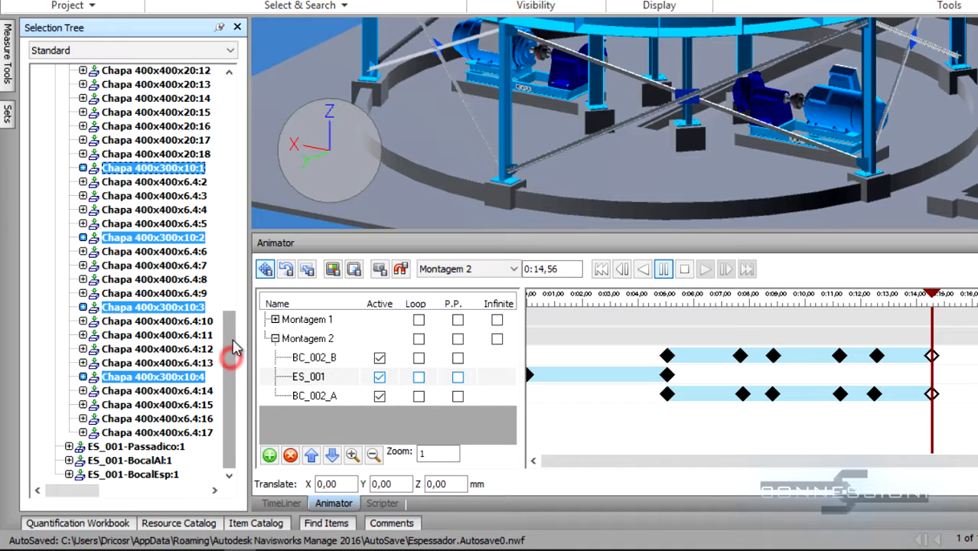
drag(235, 349, 269, 258)
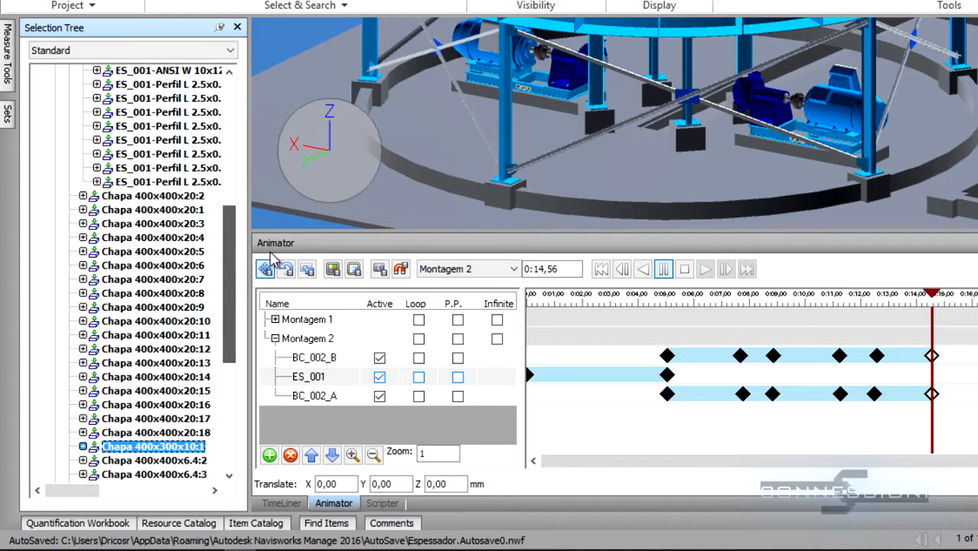
- Save the selected bracing plates as a selection set named Chapas
middle_drag(706, 35, 668, 63)
scroll(705, 100, down, 3)
scroll(694, 133, up, 3)
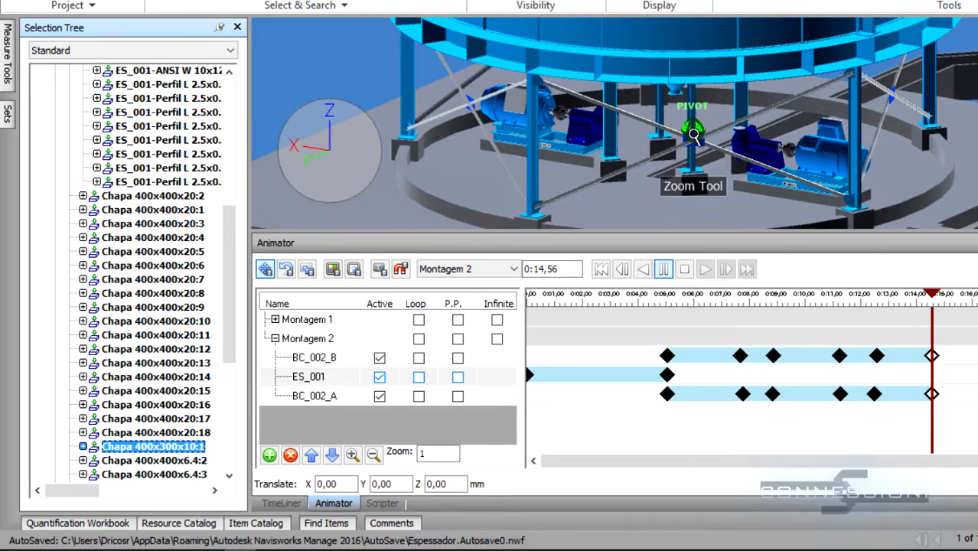
scroll(694, 136, up, 1)
shift+middle_drag(694, 137, 710, 60)
scroll(706, 100, up, 1)
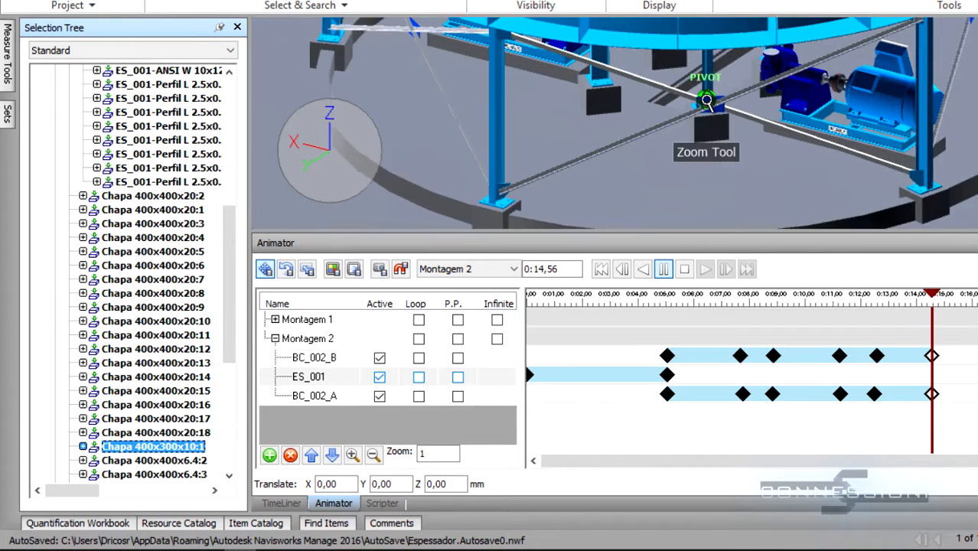
scroll(707, 100, down, 2)
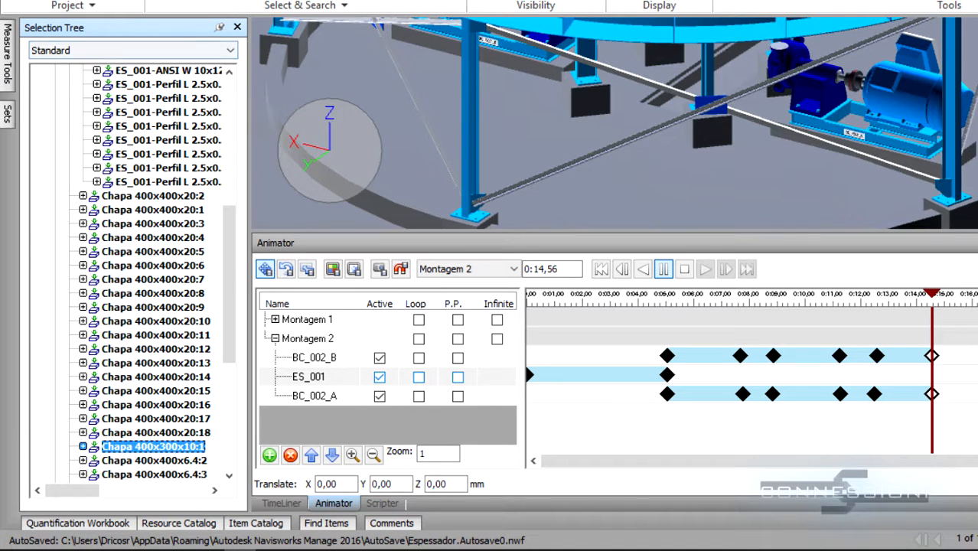
click(8, 115)
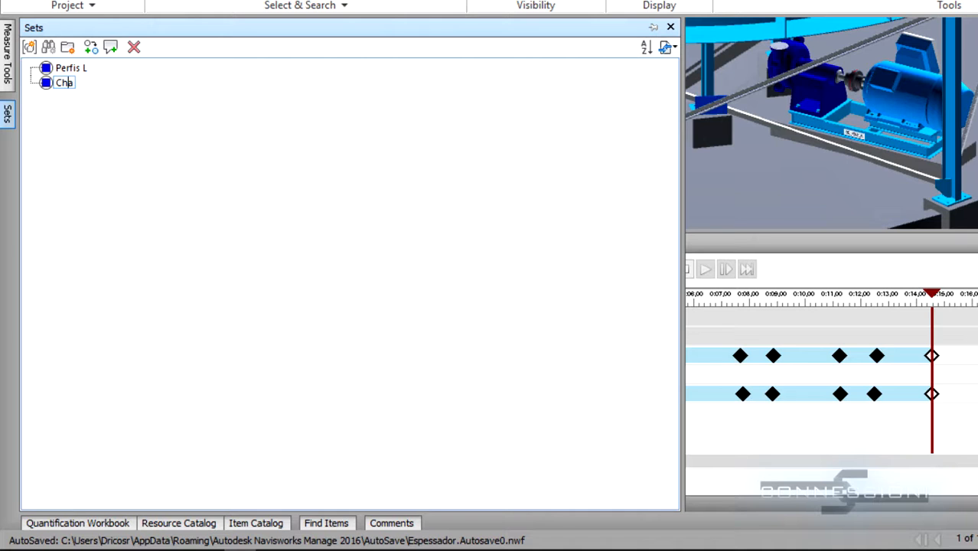
key(Return)
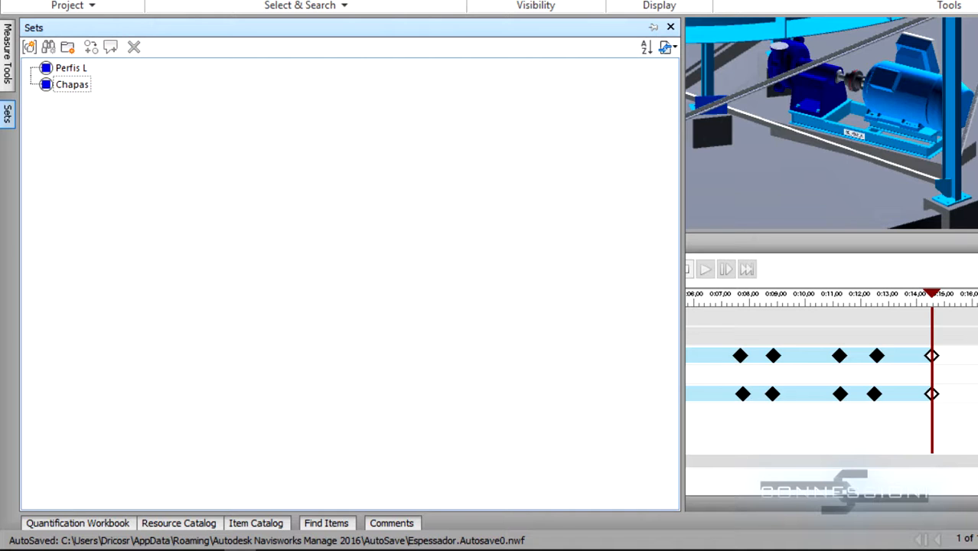
click(771, 243)
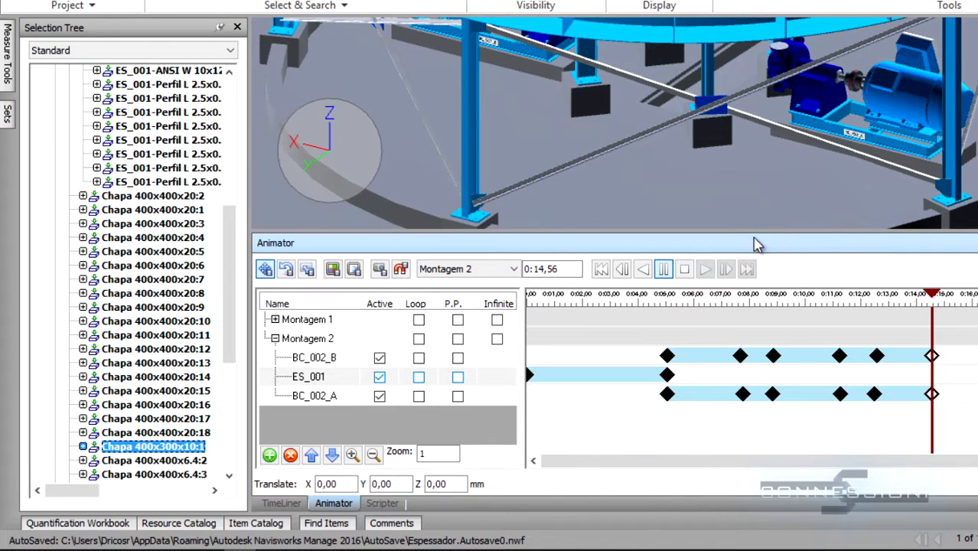
- Collapse the ES_001-Suportacao:1 and ES_001:2 branches in the model structure and frame the bracing with both pumps
scroll(230, 272, up, 7)
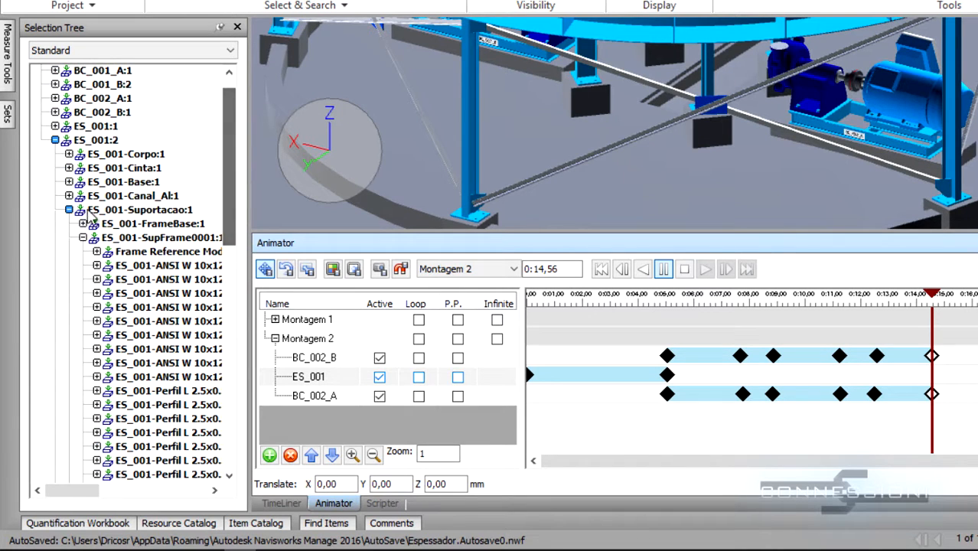
click(69, 209)
click(55, 140)
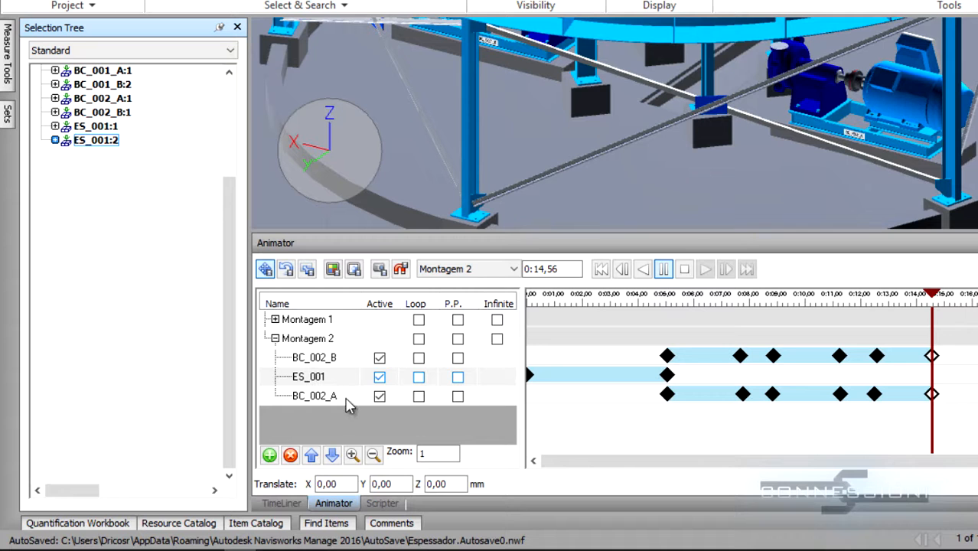
middle_drag(851, 161, 731, 196)
scroll(792, 166, down, 4)
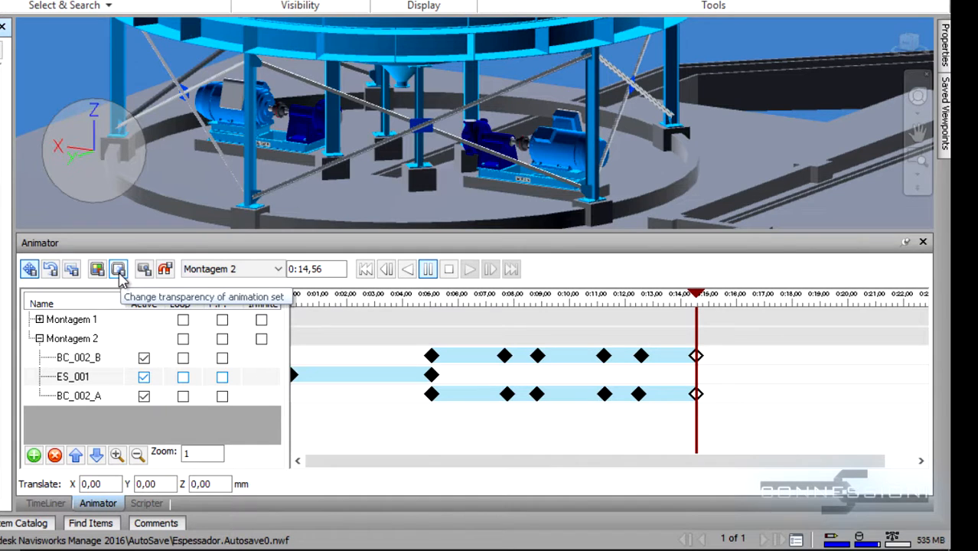
- Turn on transparency editing for animation sets and move the Montagem 2 time position to 0:07,91
click(118, 270)
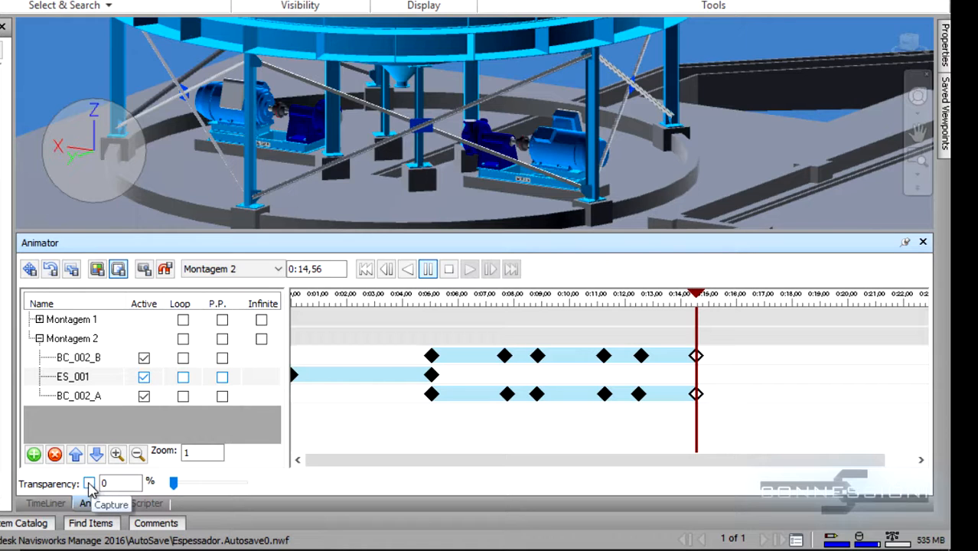
click(89, 485)
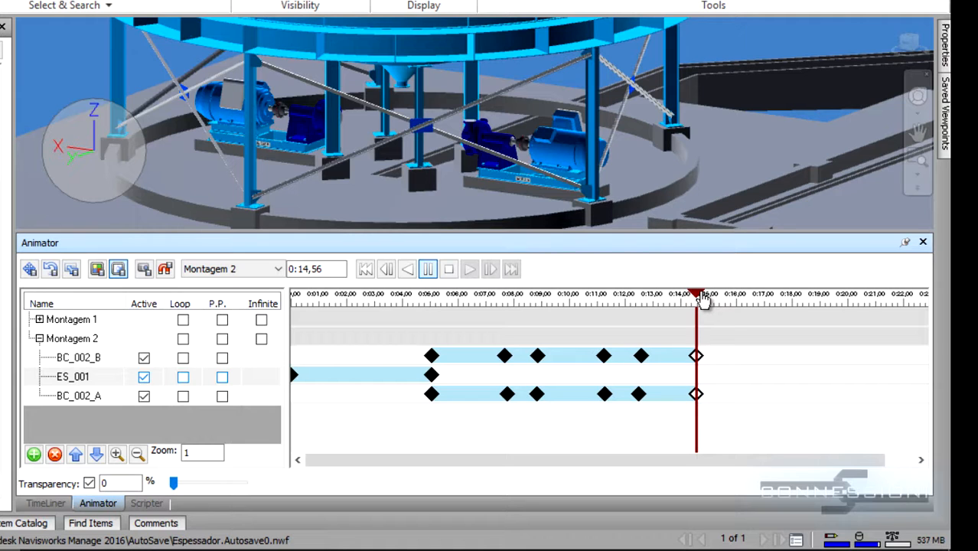
drag(698, 299, 573, 303)
drag(573, 302, 513, 302)
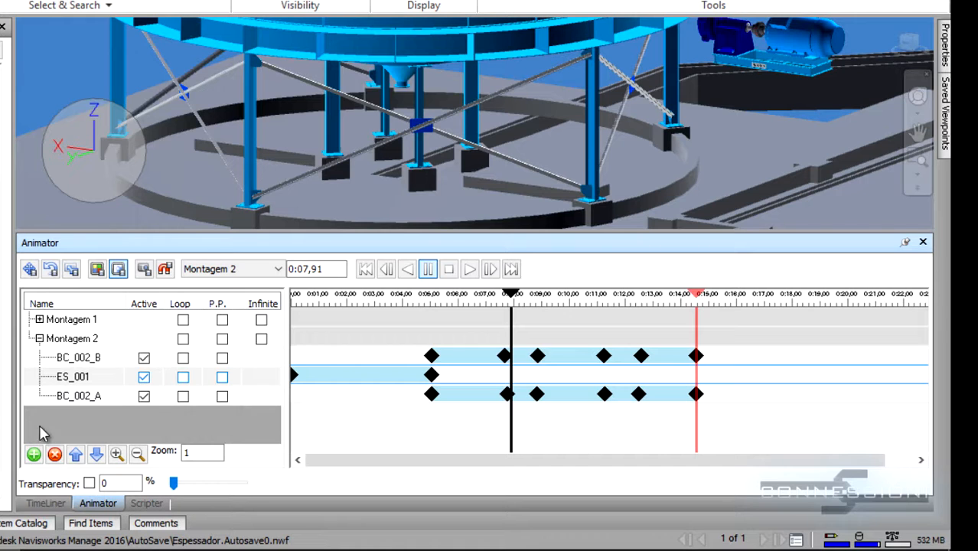
- Add an animation set from the current search/selection set to Montagem 2, name it Interferencia and make it active
click(33, 455)
mouse_move(128, 389)
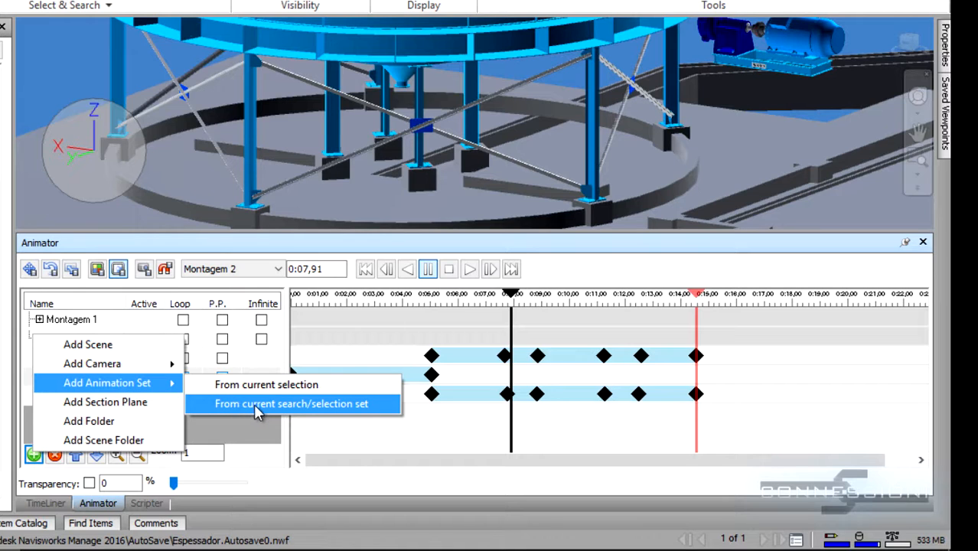
click(279, 411)
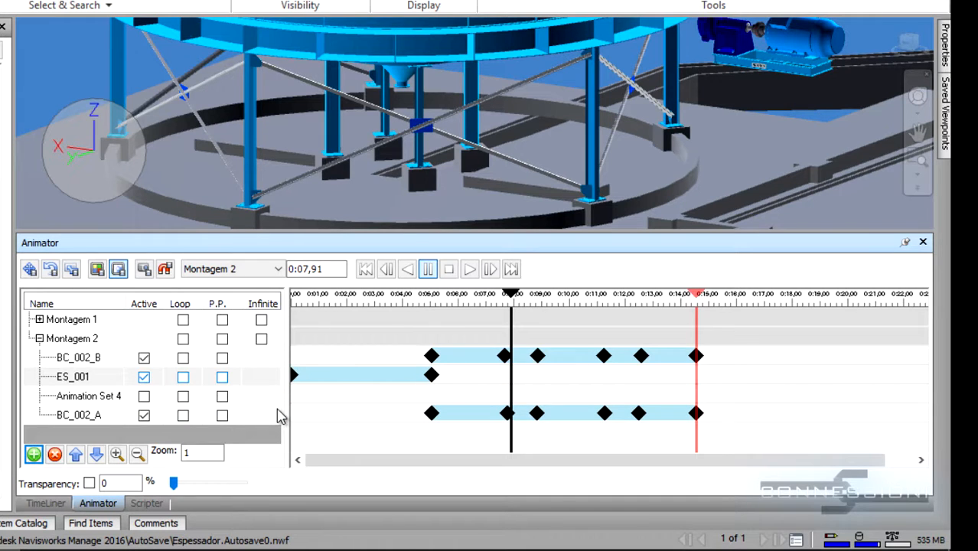
click(101, 396)
click(107, 395)
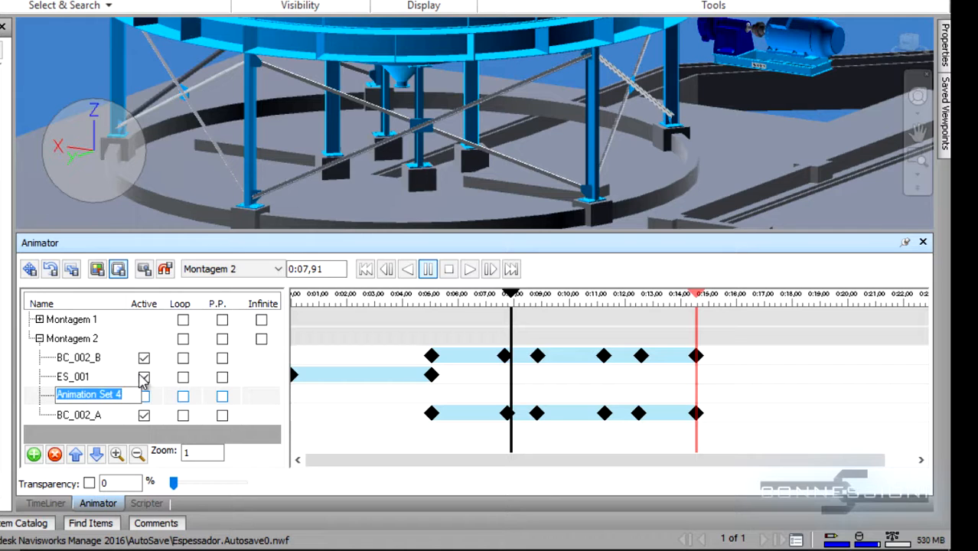
key(BackSpace)
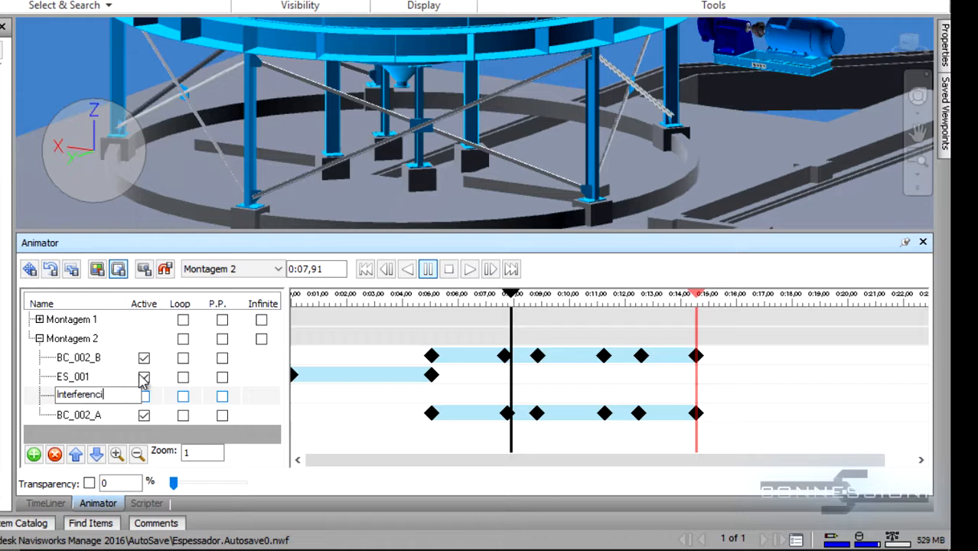
key(Return)
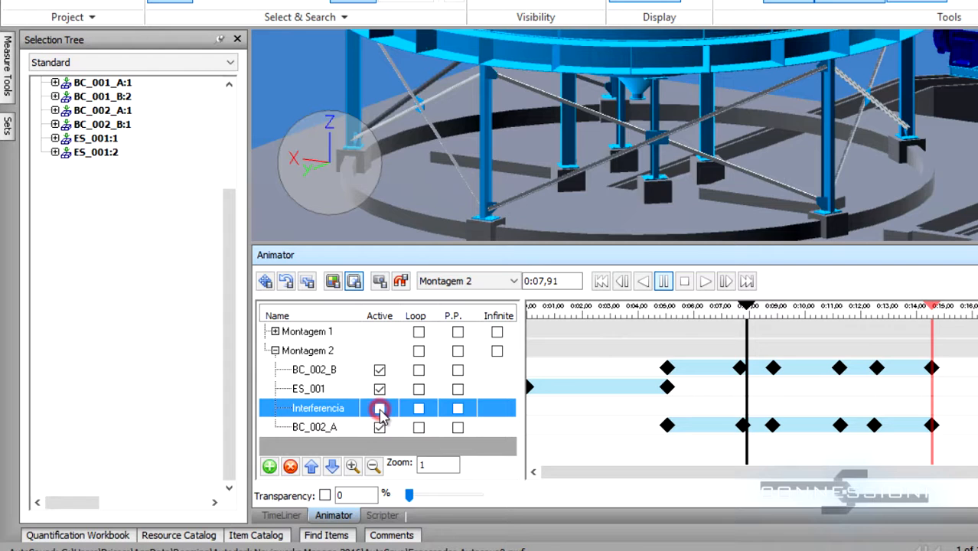
click(358, 407)
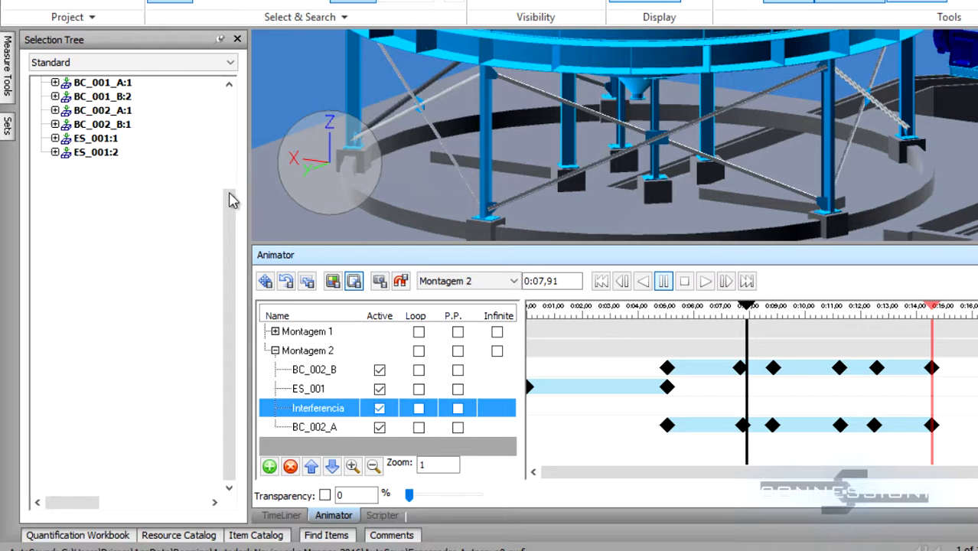
- Select the Perfis L and Chapas sets together and update the Interferencia animation set with them
click(94, 61)
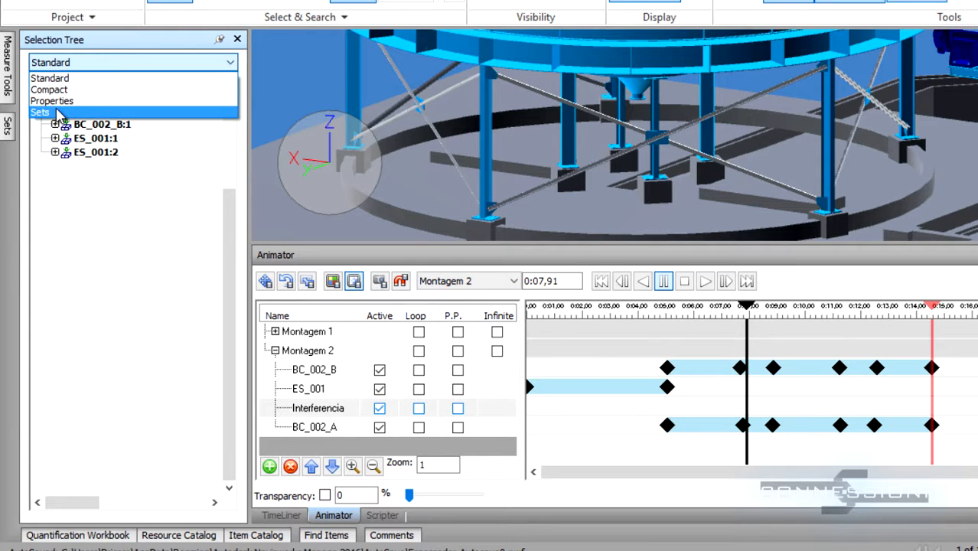
click(58, 113)
click(74, 82)
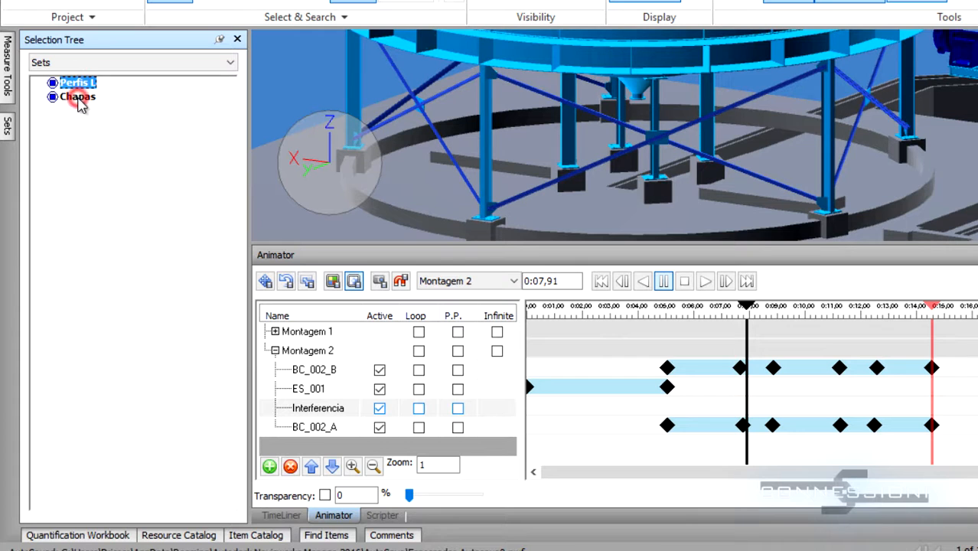
ctrl+click(78, 98)
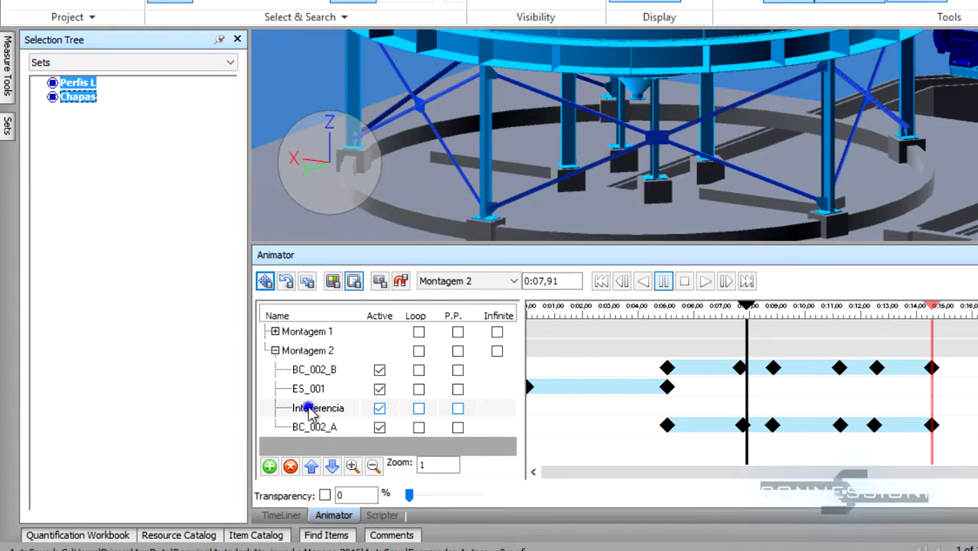
right_click(307, 407)
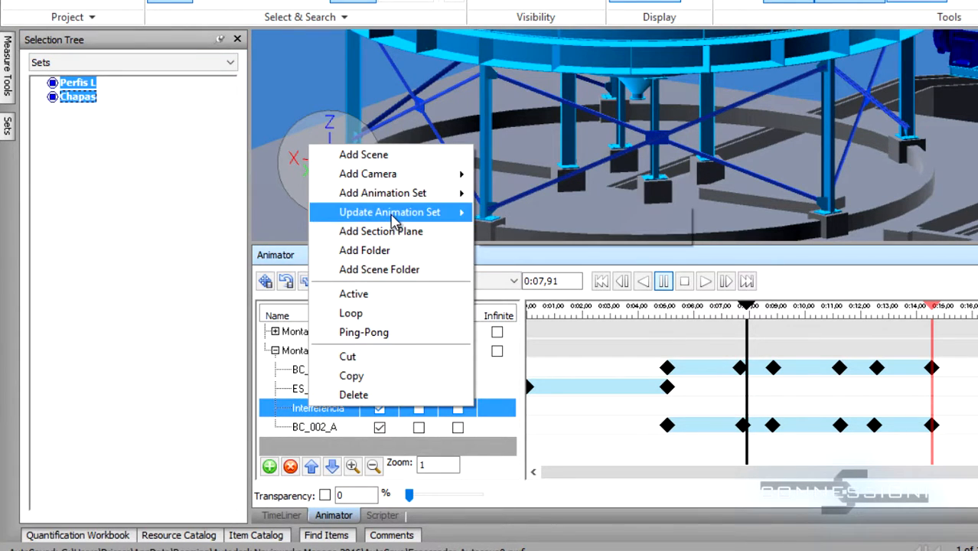
mouse_move(413, 213)
click(573, 215)
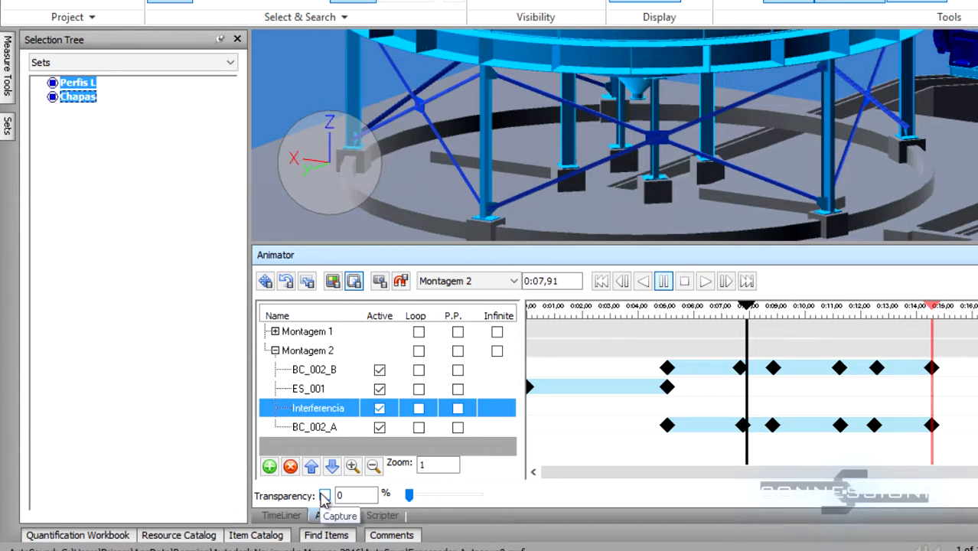
- Capture Interferencia transparency keyframes of 0% at 0:07,91 and 100% at 0:09,38
click(325, 496)
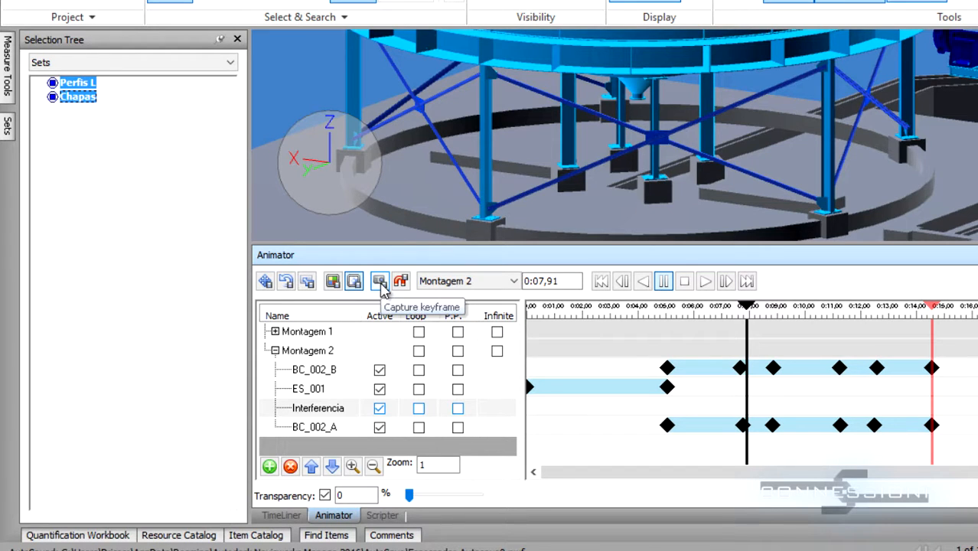
click(380, 283)
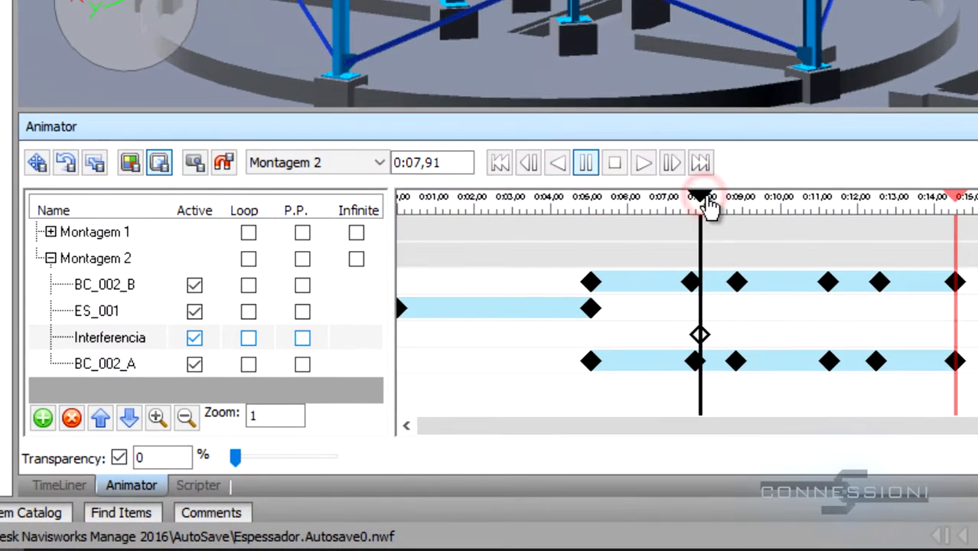
drag(750, 308, 766, 308)
drag(729, 205, 759, 205)
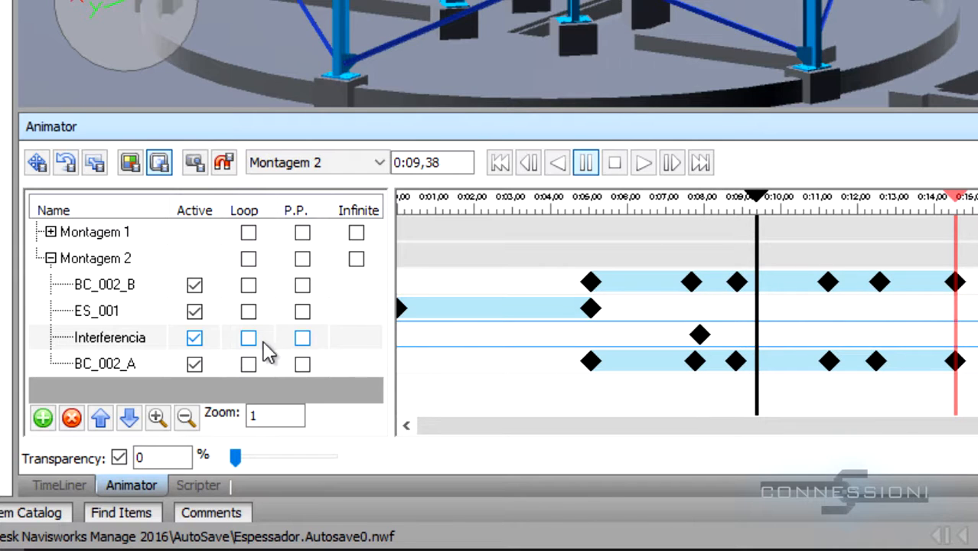
click(235, 456)
drag(277, 458, 343, 464)
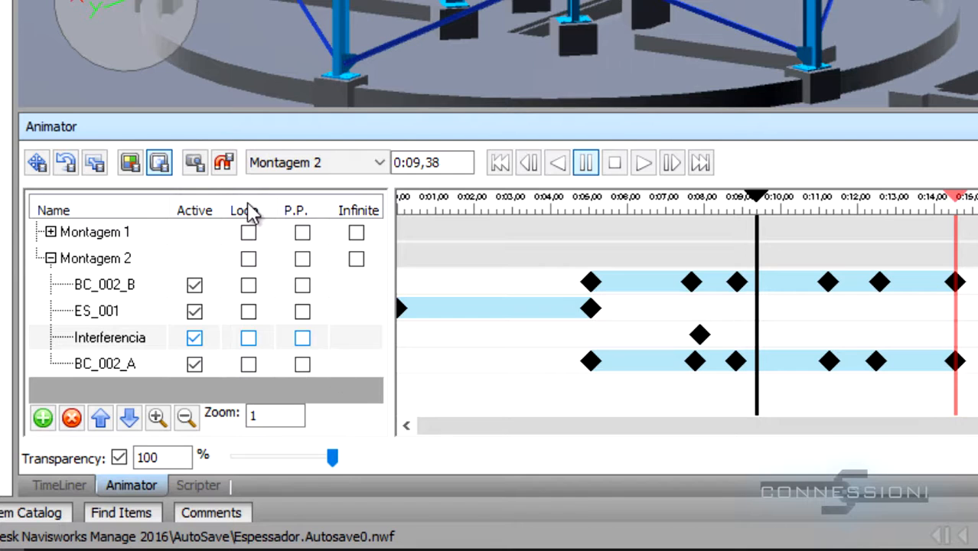
click(200, 165)
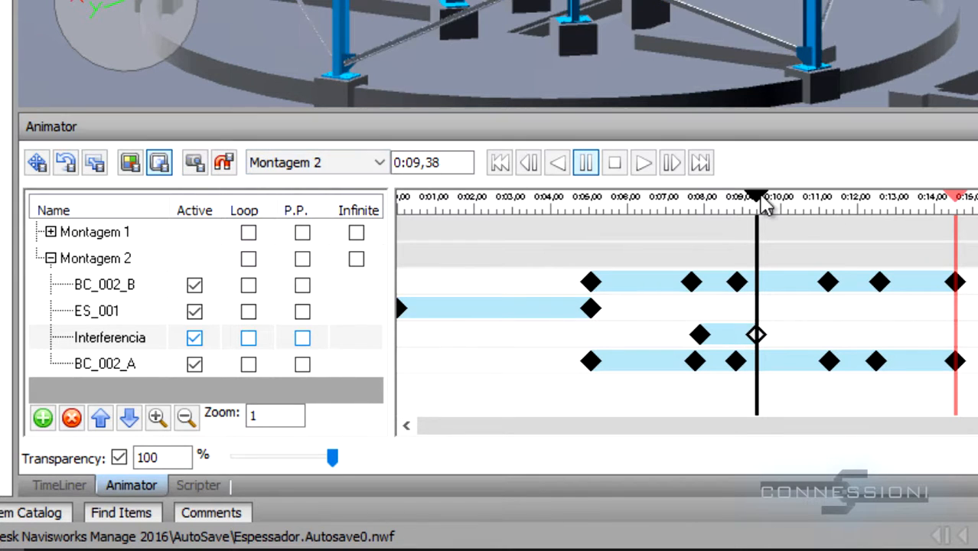
- Capture Interferencia transparency keyframes of 100% at 0:14,53 and 0% at 0:16,74
drag(765, 206, 957, 207)
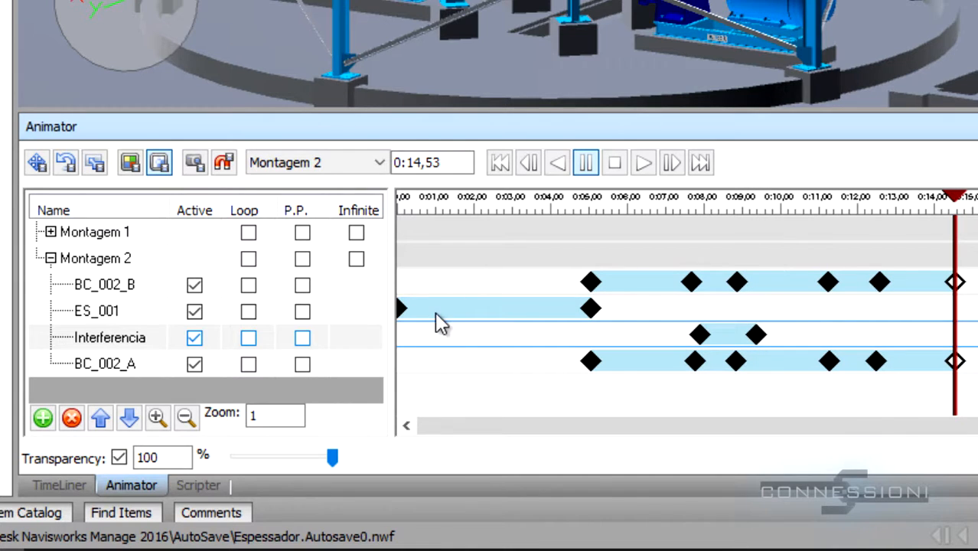
click(196, 164)
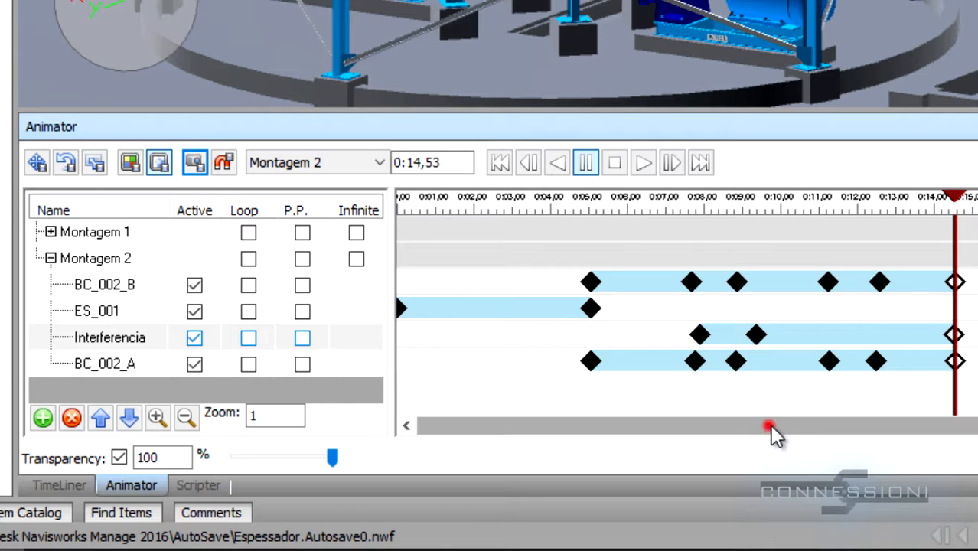
drag(770, 424, 867, 428)
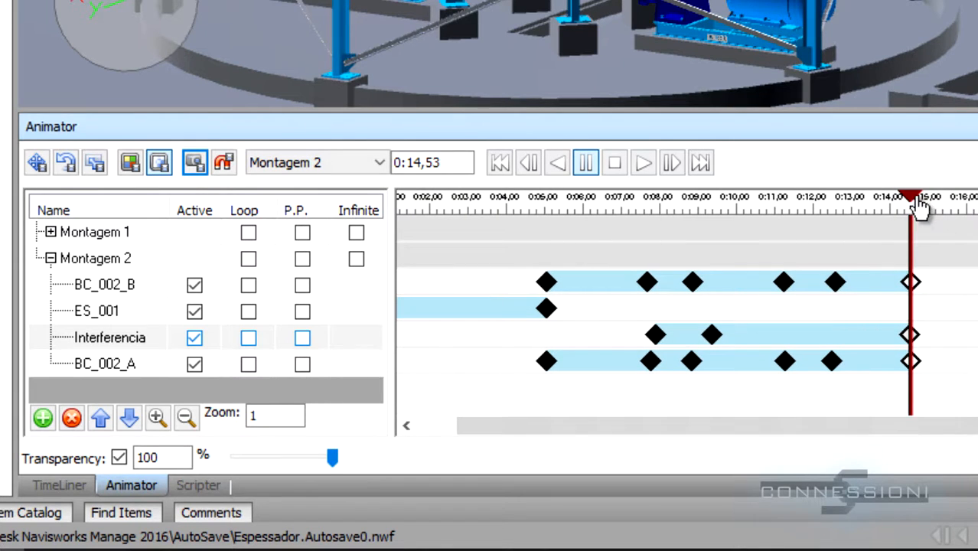
drag(914, 194, 977, 206)
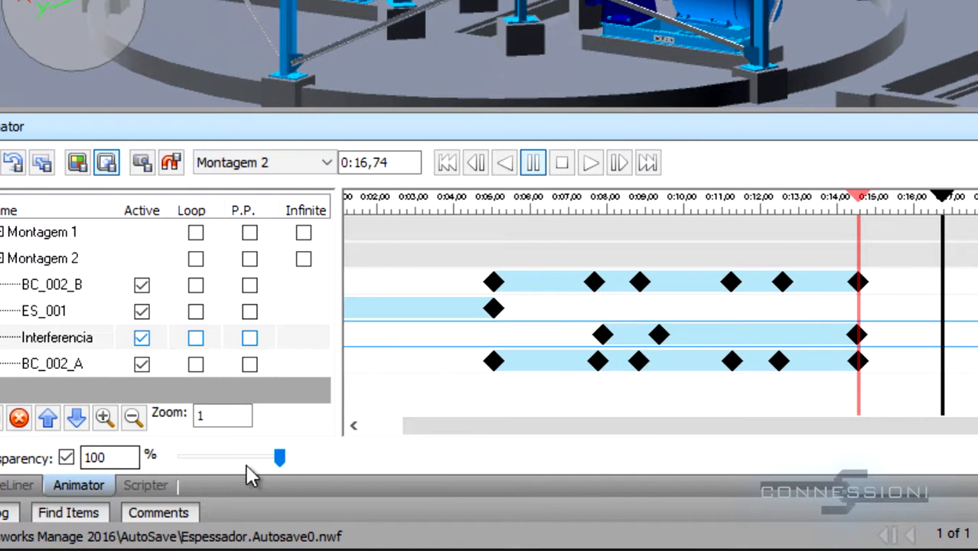
drag(279, 457, 184, 455)
click(144, 165)
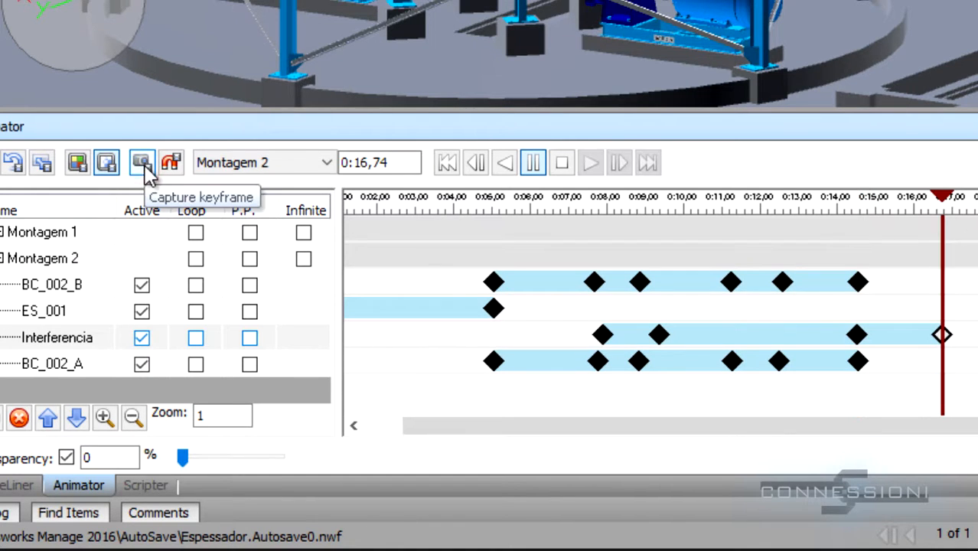
- Play Montagem 2 from the first Interferencia keyframe at 0:07,91 to check the bracing fade, and pause it
click(73, 337)
click(49, 312)
click(64, 338)
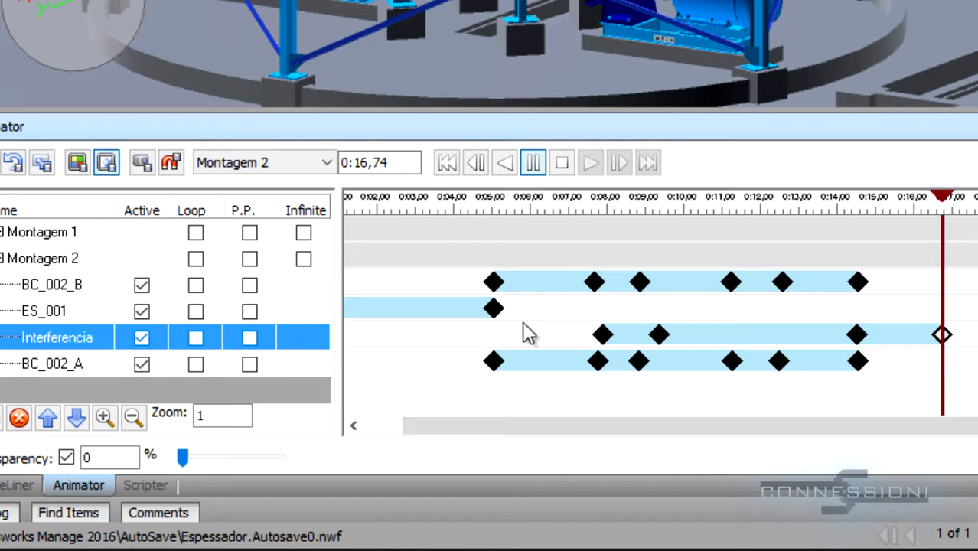
click(603, 335)
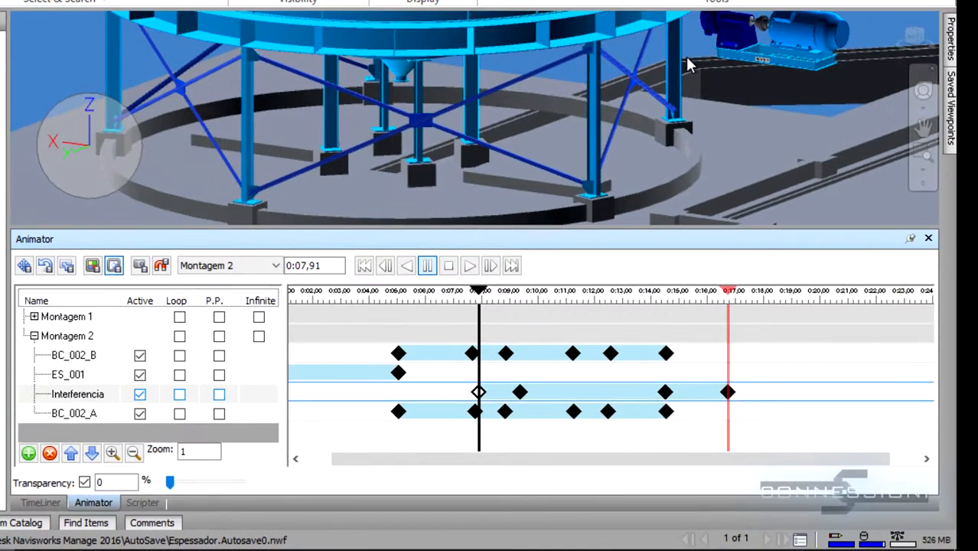
click(656, 60)
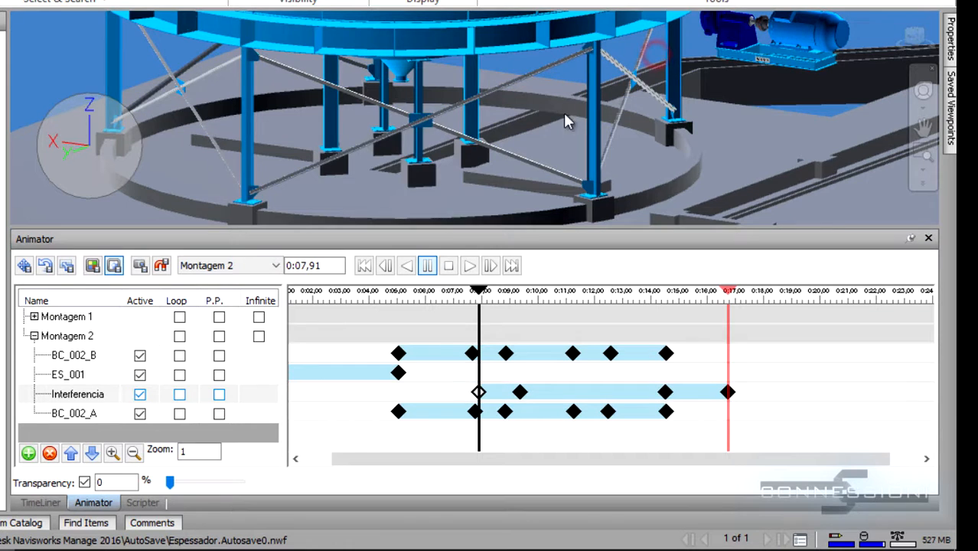
click(469, 266)
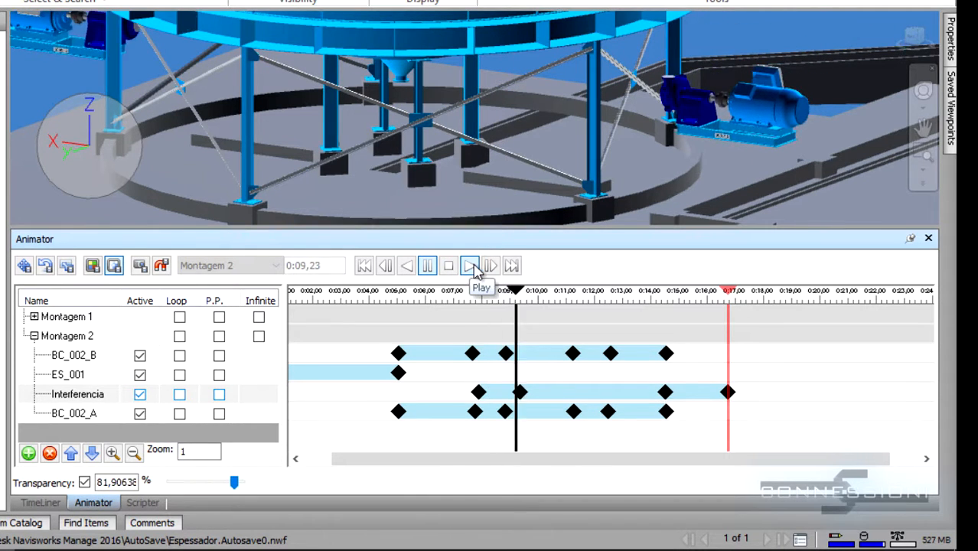
click(427, 266)
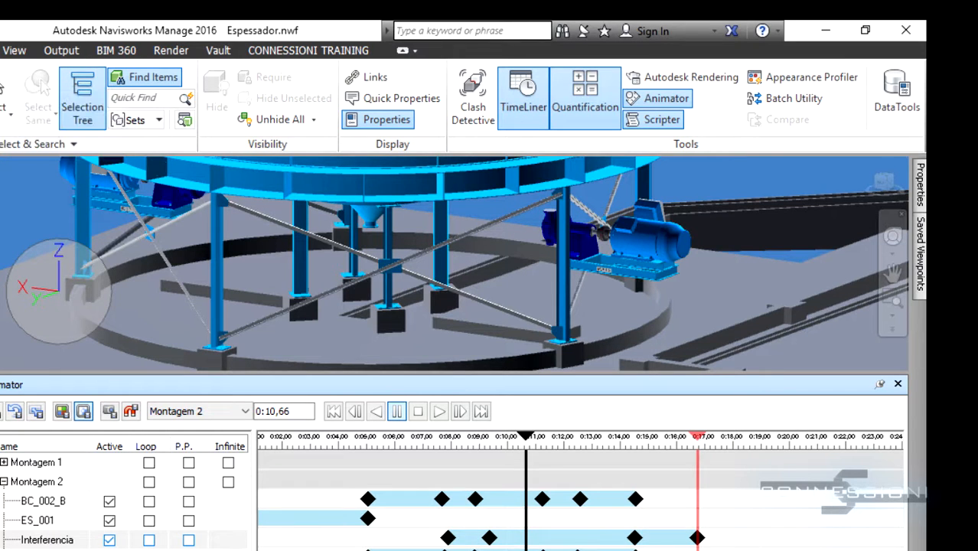
- Change the render mode of the scene view
click(0, 50)
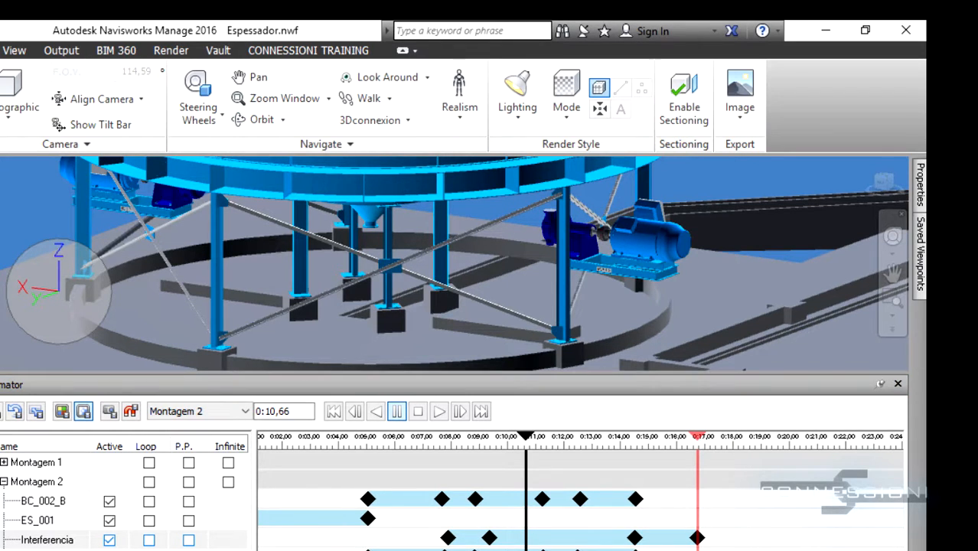
click(566, 111)
click(597, 186)
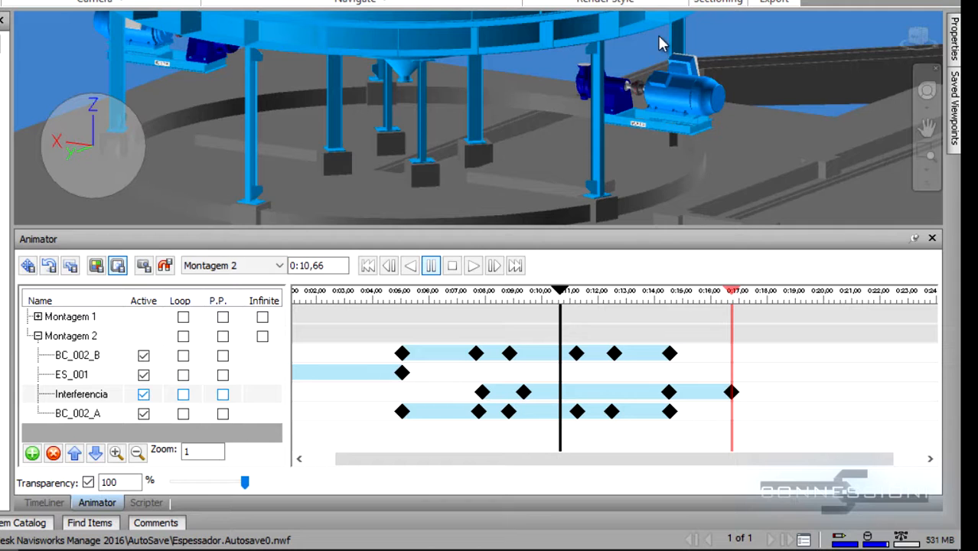
- Replay Montagem 2 from 0:07,91 in the changed render mode to check the bracing transparency, and make the 3D view slightly smaller
click(481, 393)
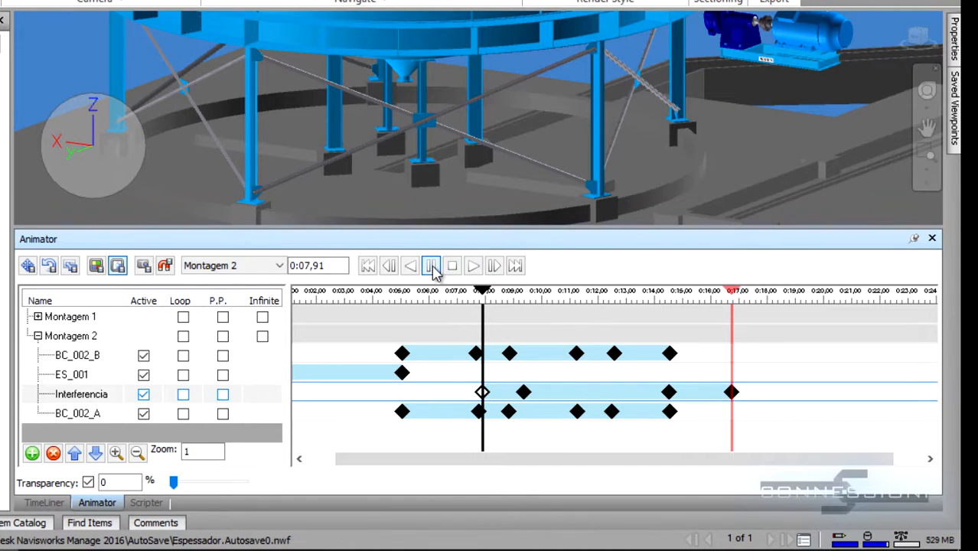
drag(469, 226, 468, 242)
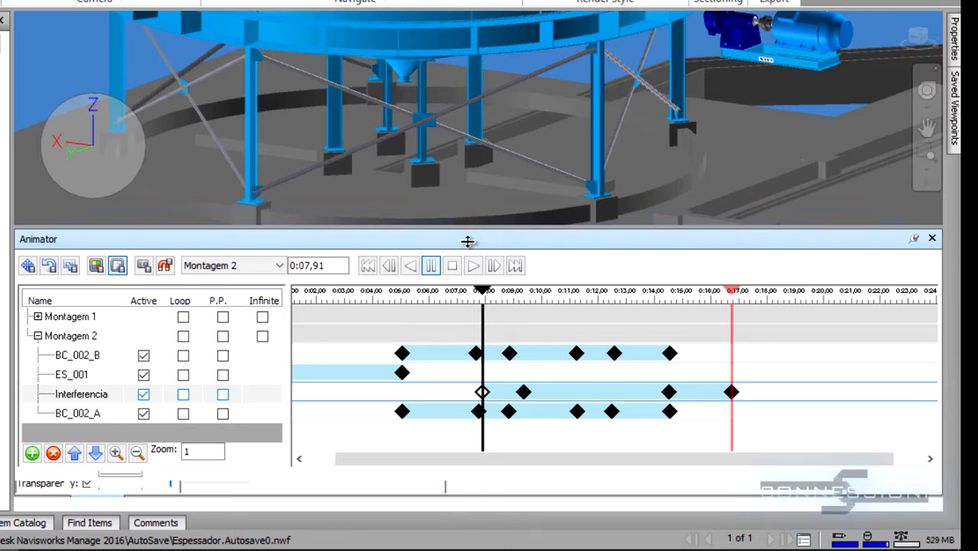
click(475, 280)
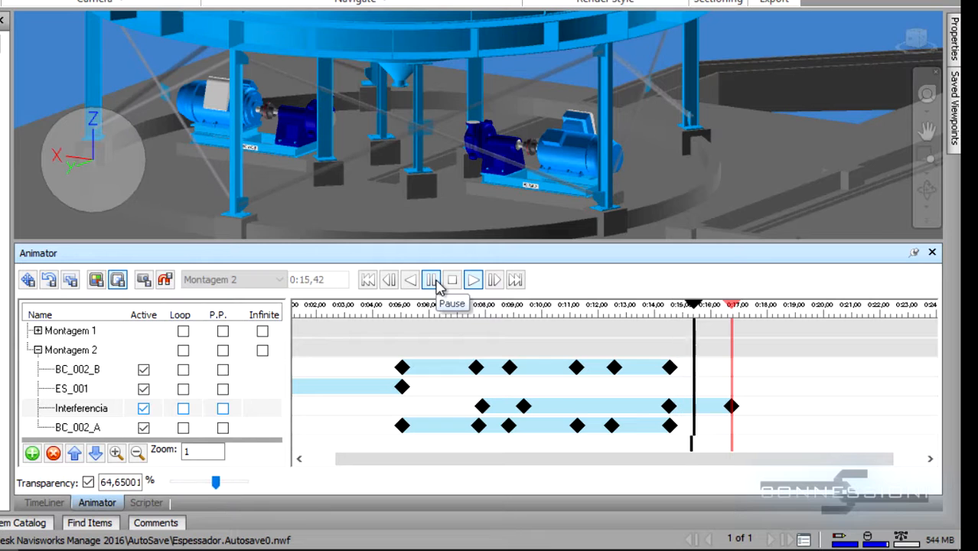
click(432, 280)
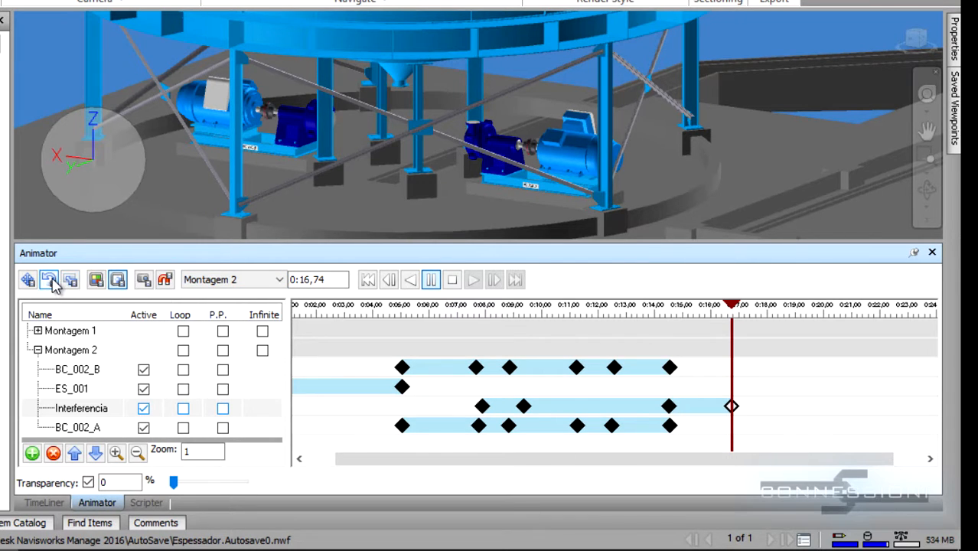
drag(307, 242, 308, 215)
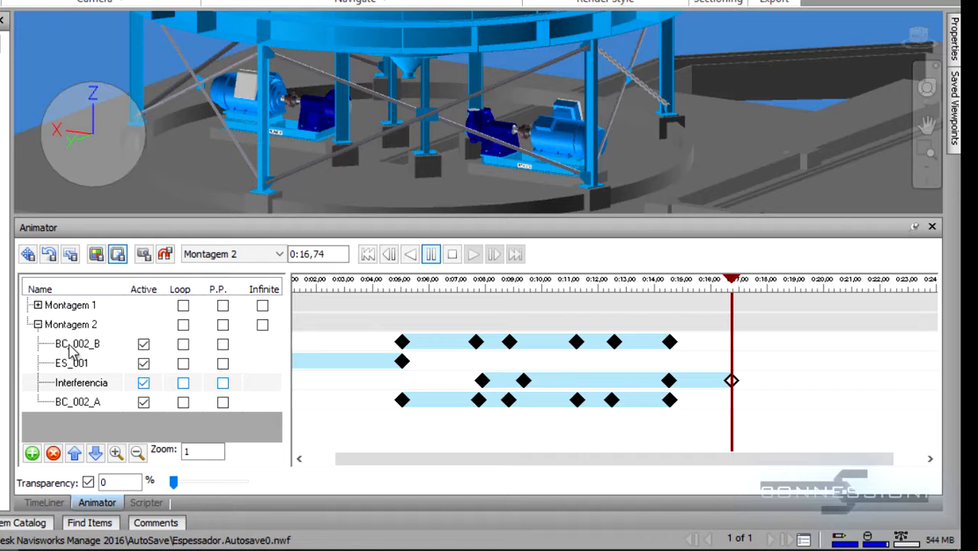
- Expand Montagem 1, move the BC_002_B animation set into it and put a copy back in Montagem 2
click(38, 306)
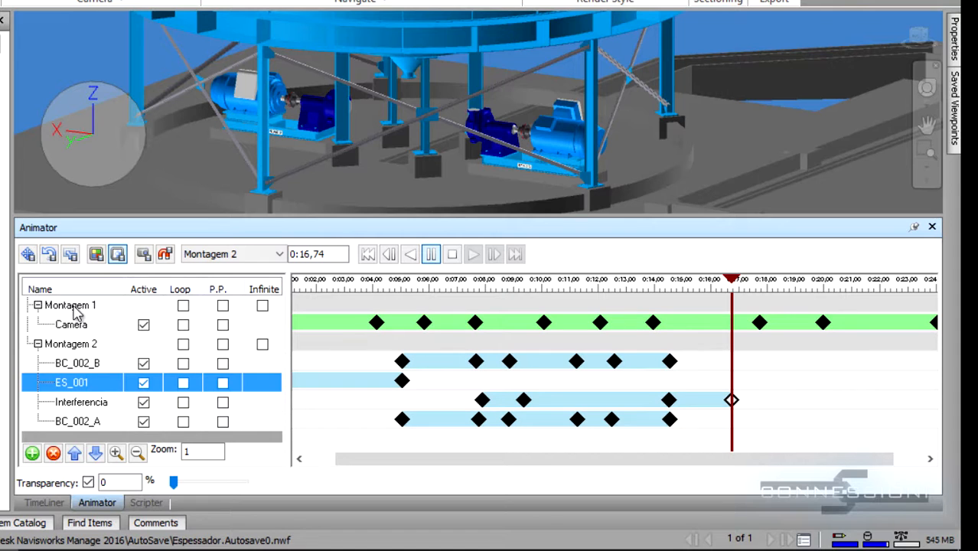
click(81, 364)
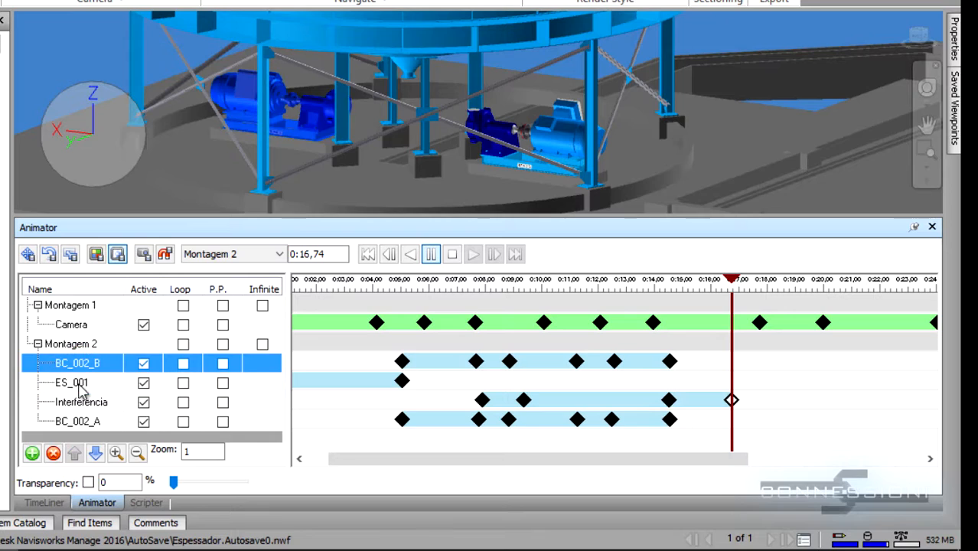
click(77, 421)
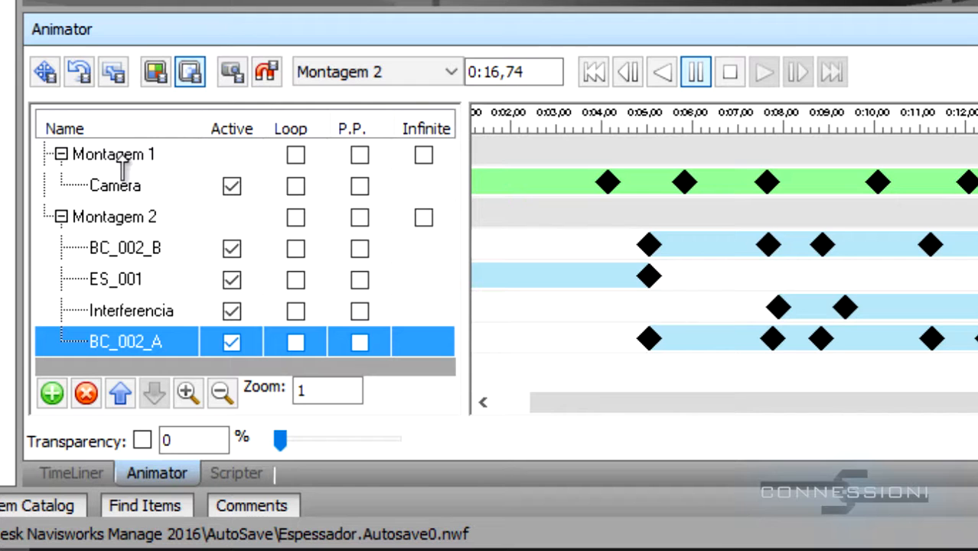
drag(121, 161, 122, 154)
right_click(136, 338)
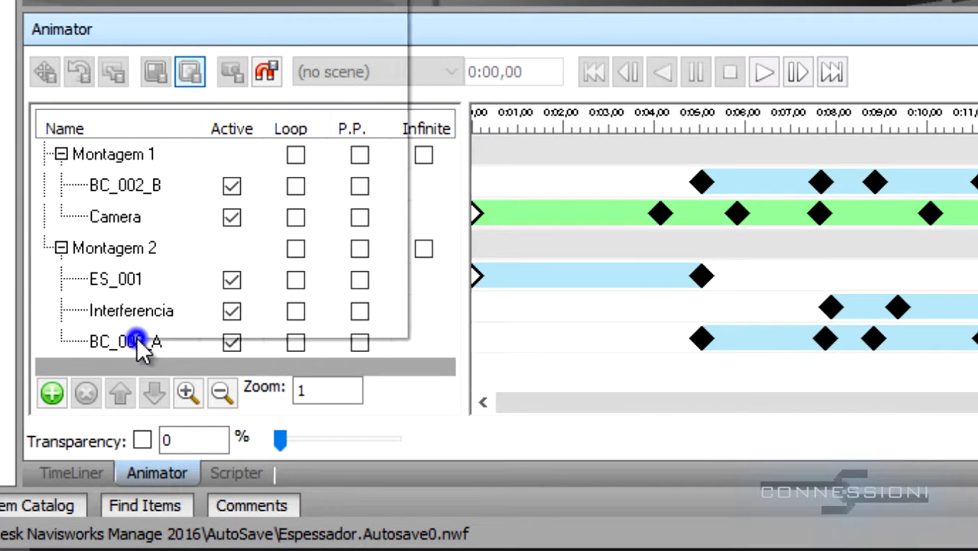
click(186, 293)
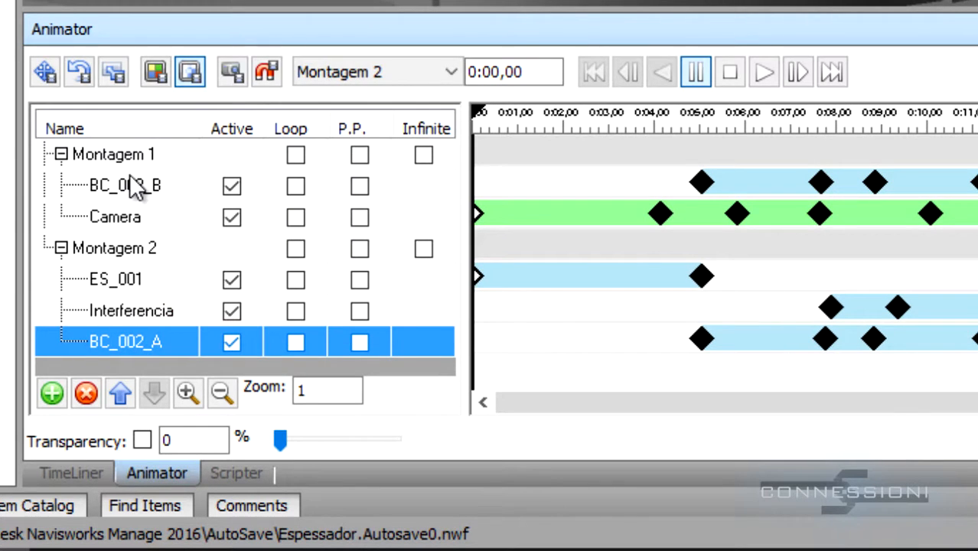
click(232, 73)
scroll(176, 260, down, 1)
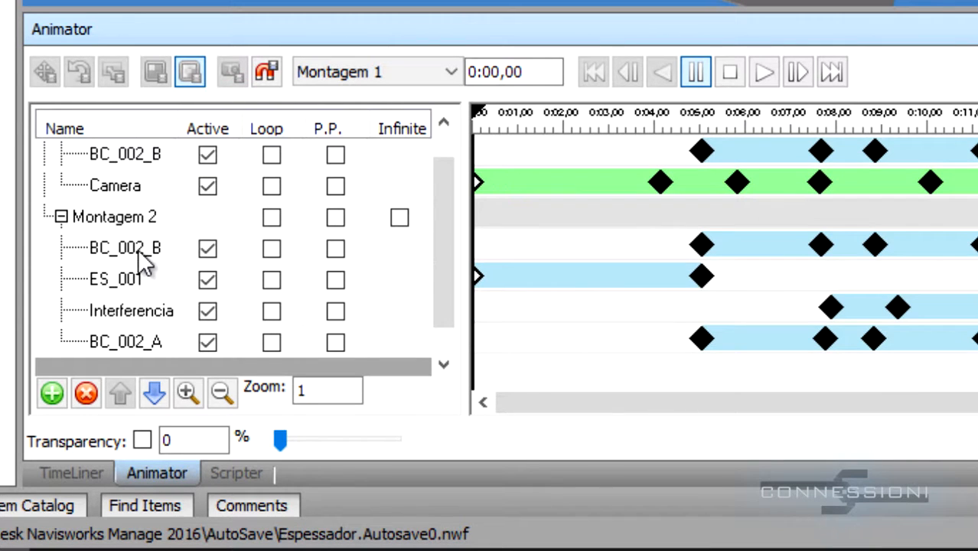
- Copy the ES_001 animation set from Montagem 2 into Montagem 1
right_click(120, 275)
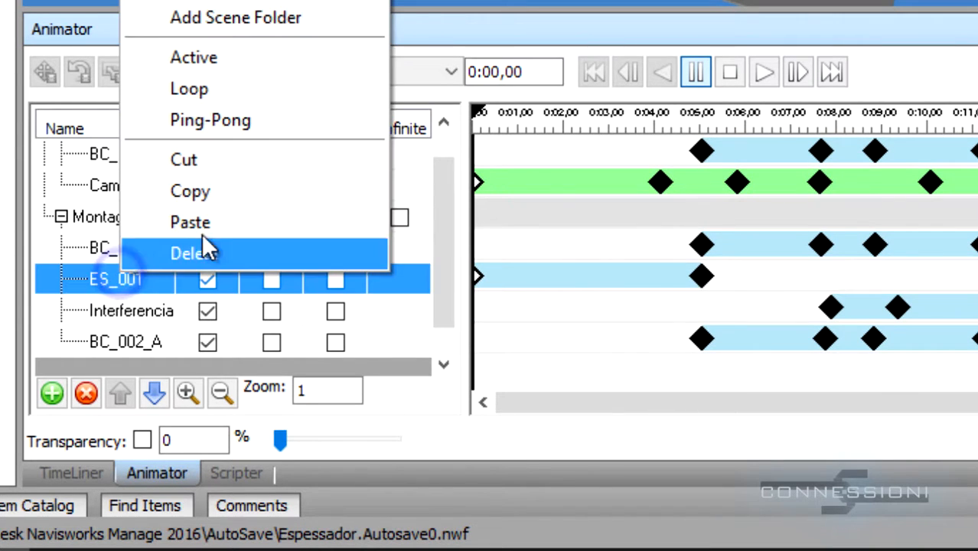
click(201, 201)
scroll(157, 200, up, 1)
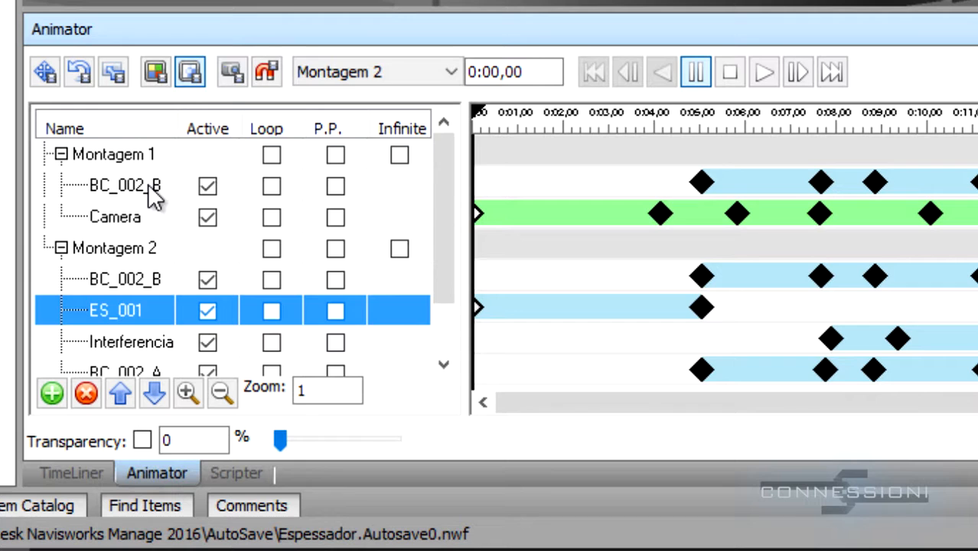
right_click(126, 155)
click(203, 96)
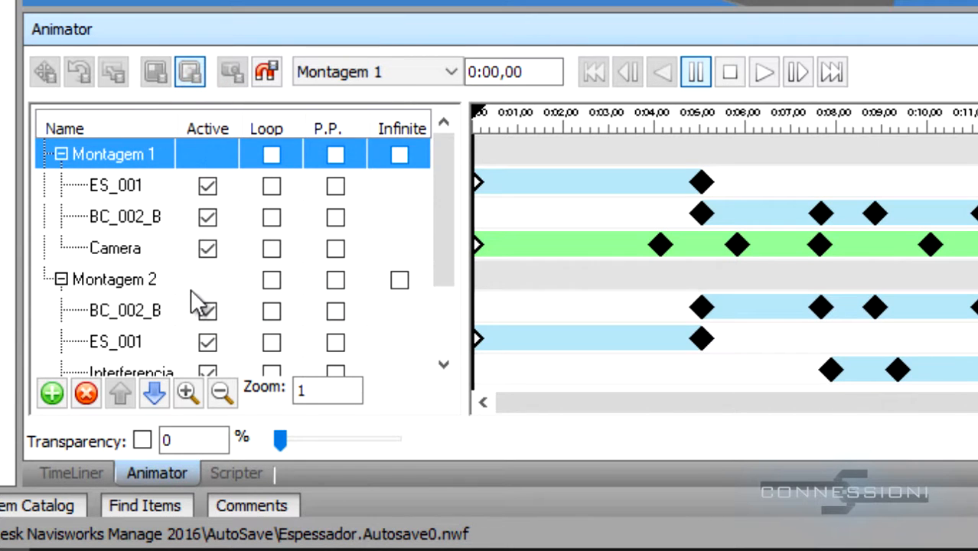
- Copy the Interferencia animation set from Montagem 2 into Montagem 1
scroll(187, 305, down, 1)
right_click(141, 342)
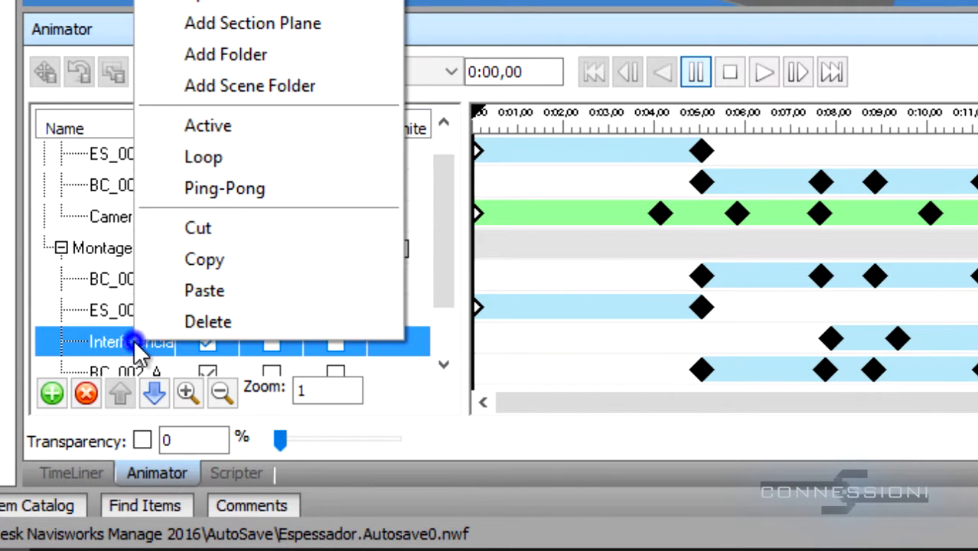
click(229, 257)
scroll(145, 217, up, 1)
right_click(139, 158)
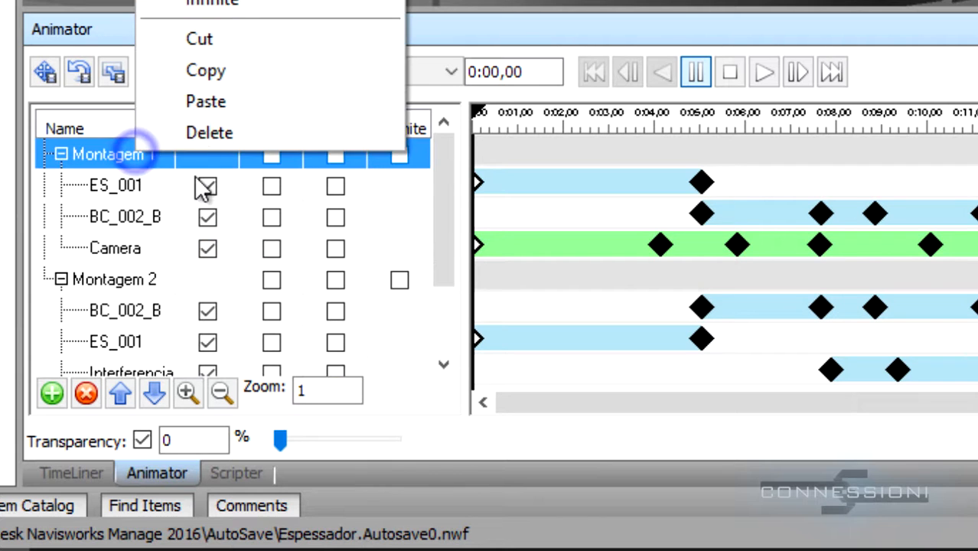
click(203, 100)
- Copy the BC_002_A animation set from Montagem 2 into Montagem 1
scroll(187, 329, down, 1)
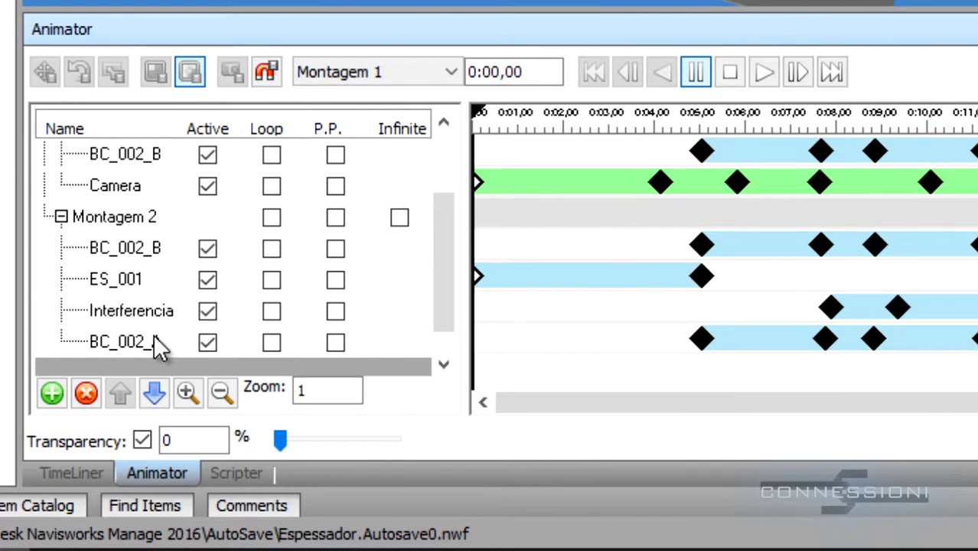
right_click(145, 335)
click(321, 262)
scroll(218, 310, up, 3)
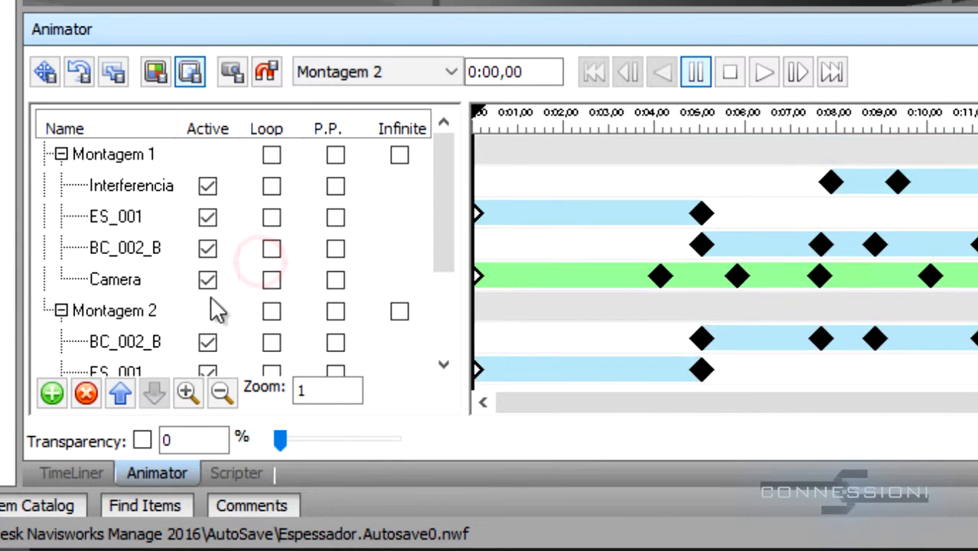
right_click(143, 157)
click(252, 125)
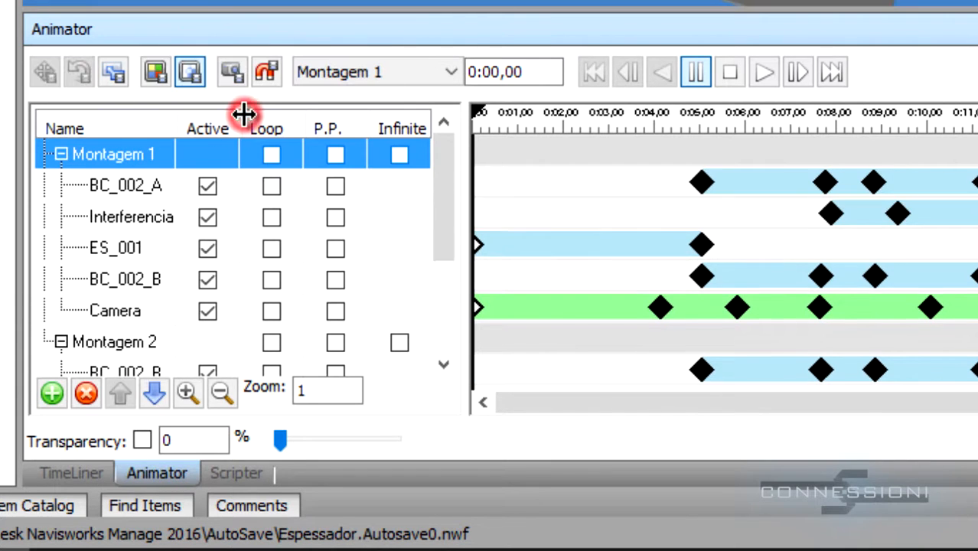
- Collapse Montagem 2, then play the combined Montagem 1 animation from 0:00,00 and pause it
click(61, 342)
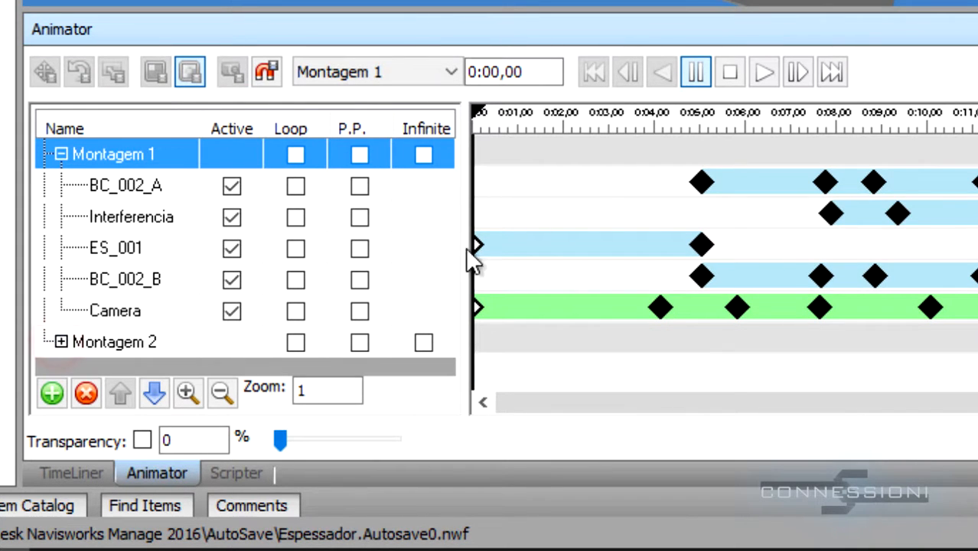
drag(593, 402, 568, 401)
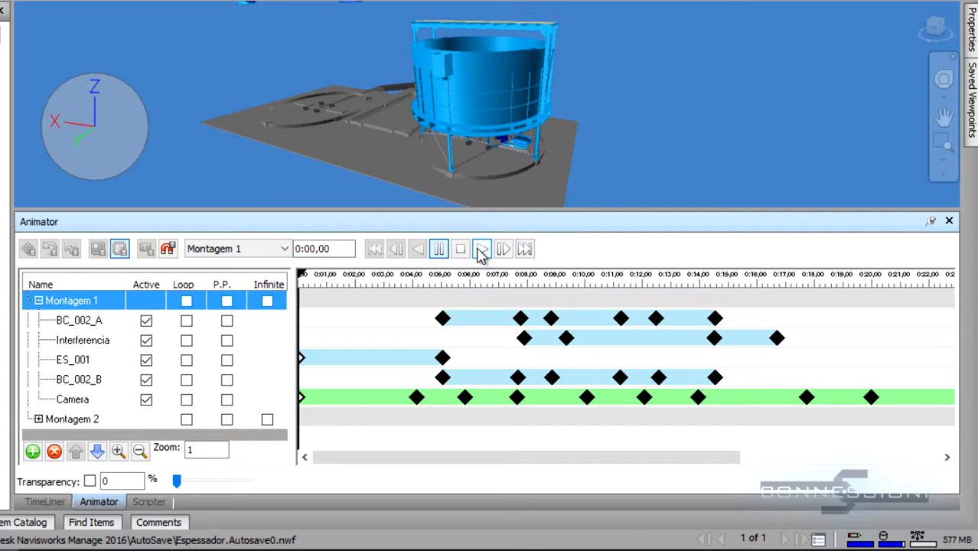
click(759, 74)
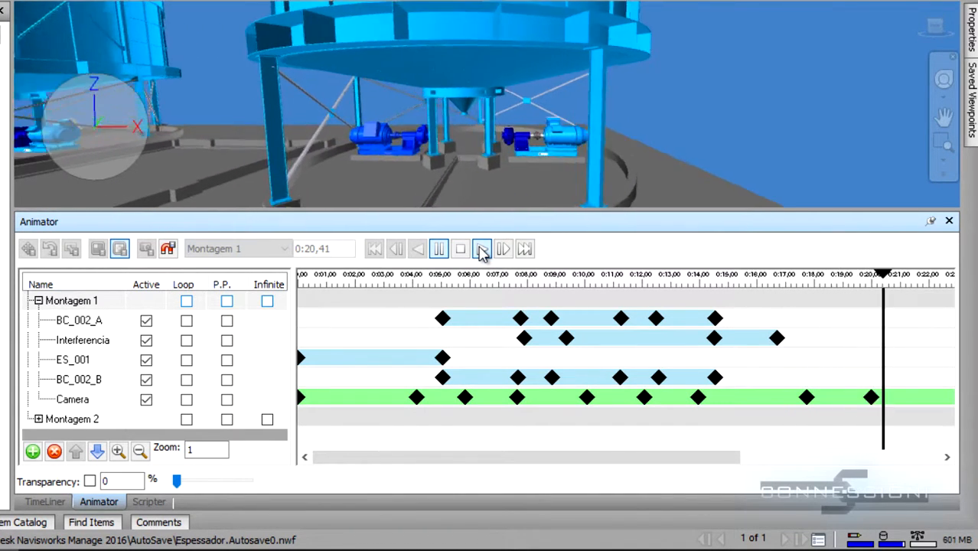
click(439, 251)
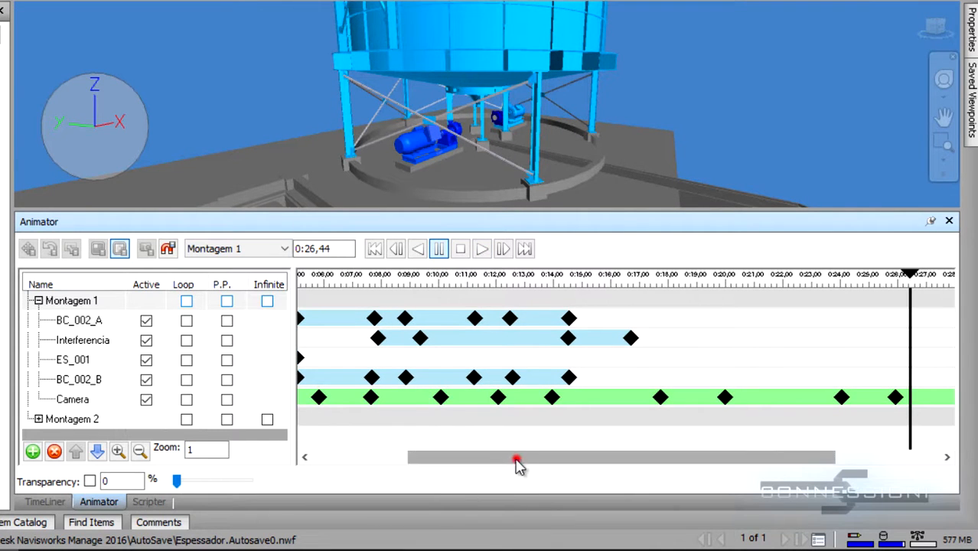
- Shift the BC_002_A keyframes to a later part of the timeline, from 0:15,31 to 0:31,75
drag(517, 457, 404, 467)
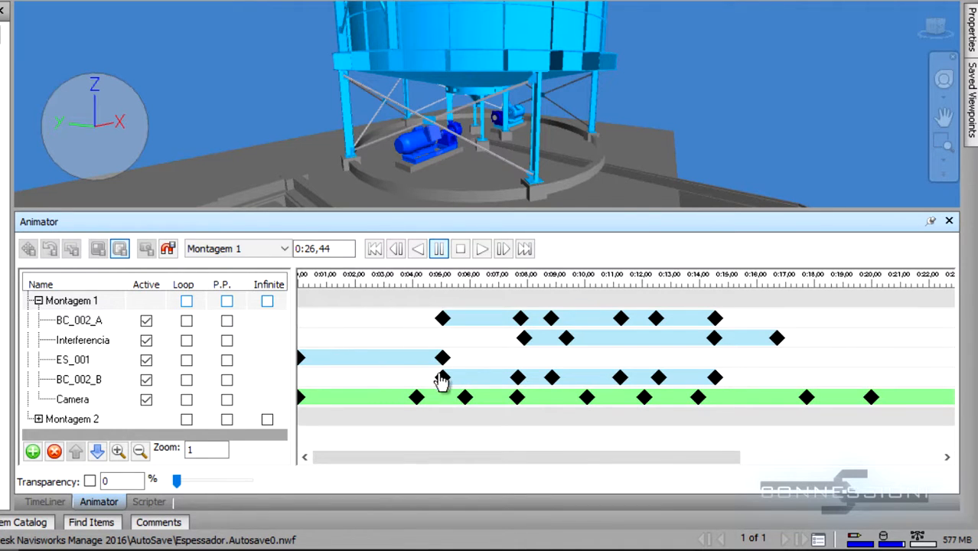
drag(518, 460, 670, 457)
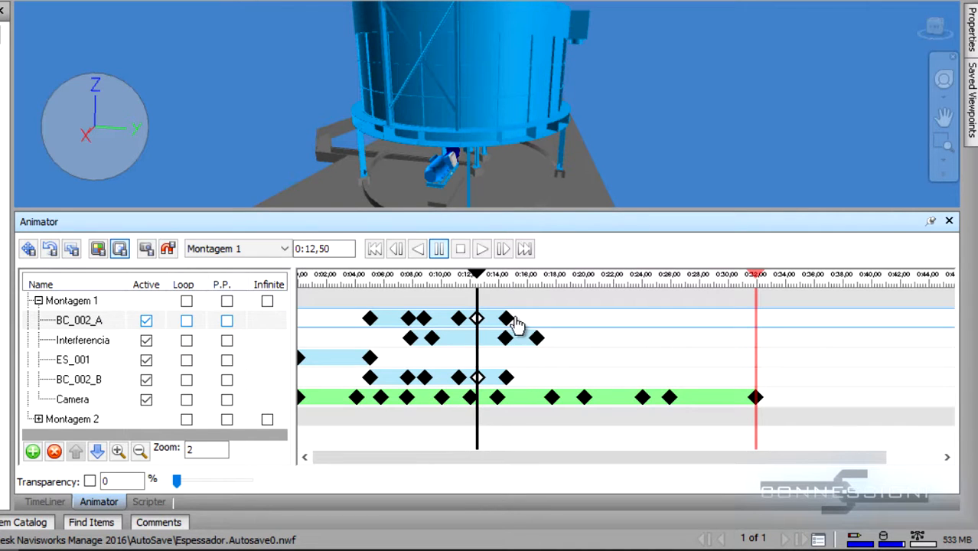
drag(512, 321, 678, 324)
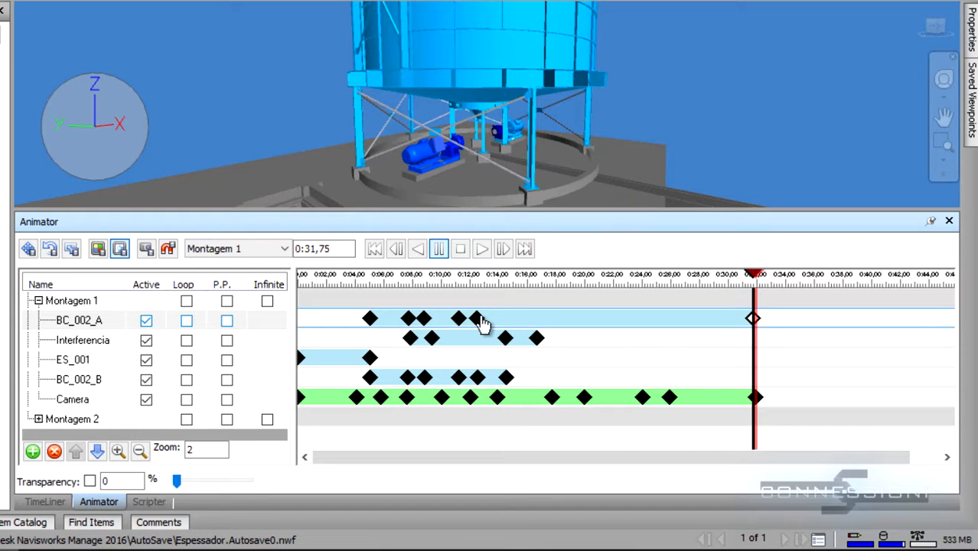
drag(477, 320, 626, 332)
click(459, 320)
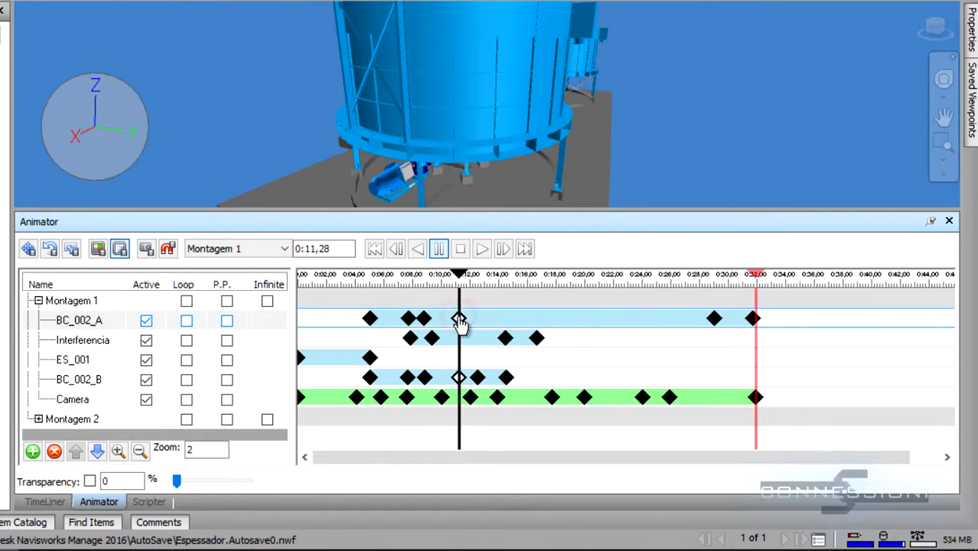
drag(688, 325, 687, 325)
drag(425, 318, 596, 322)
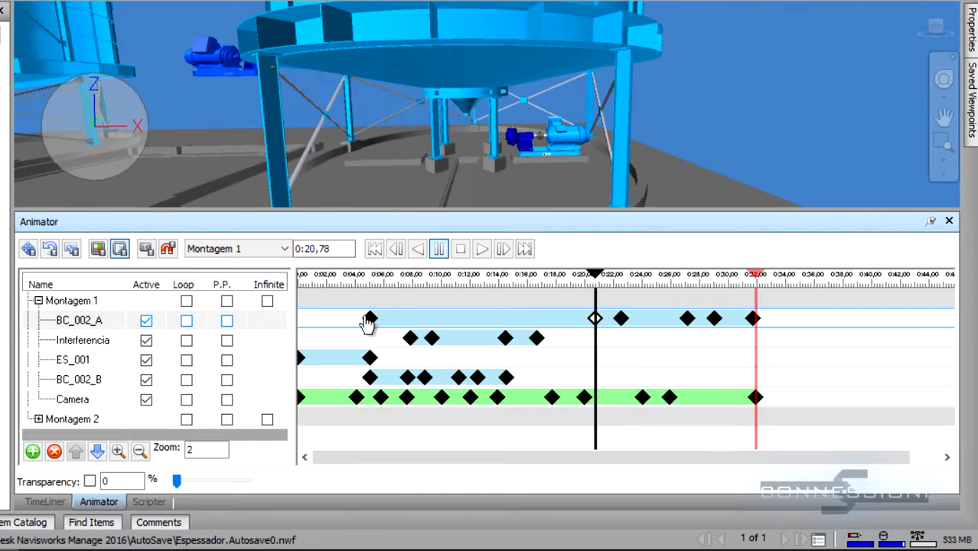
drag(370, 320, 517, 325)
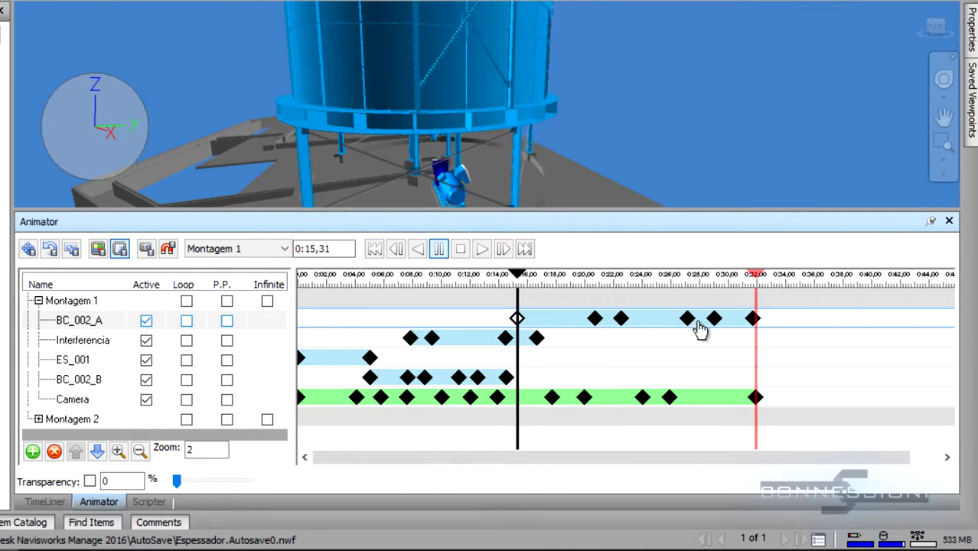
- Tighten the spacing of the BC_002_A keyframes so the sequence starts at about 0:20,6
mouse_move(714, 321)
mouse_down()
mouse_move(724, 321)
mouse_move(701, 320)
mouse_up()
drag(623, 320, 658, 319)
drag(697, 317, 701, 317)
drag(597, 317, 636, 316)
drag(523, 315, 601, 316)
- Move the BC_002_B keyframes in Montagem 1 to match BC_002_A, spanning about 0:20,5 to 0:31,7
drag(507, 376, 722, 376)
drag(459, 376, 703, 376)
drag(425, 376, 656, 377)
drag(408, 377, 635, 377)
drag(371, 376, 592, 376)
- Move the Interferencia keyframes to span 0:21,28 to about 0:31,8, and the ES_001 keyframes to 0:13,94 and about 0:21,3
drag(538, 339, 754, 338)
drag(504, 338, 726, 351)
drag(432, 338, 602, 340)
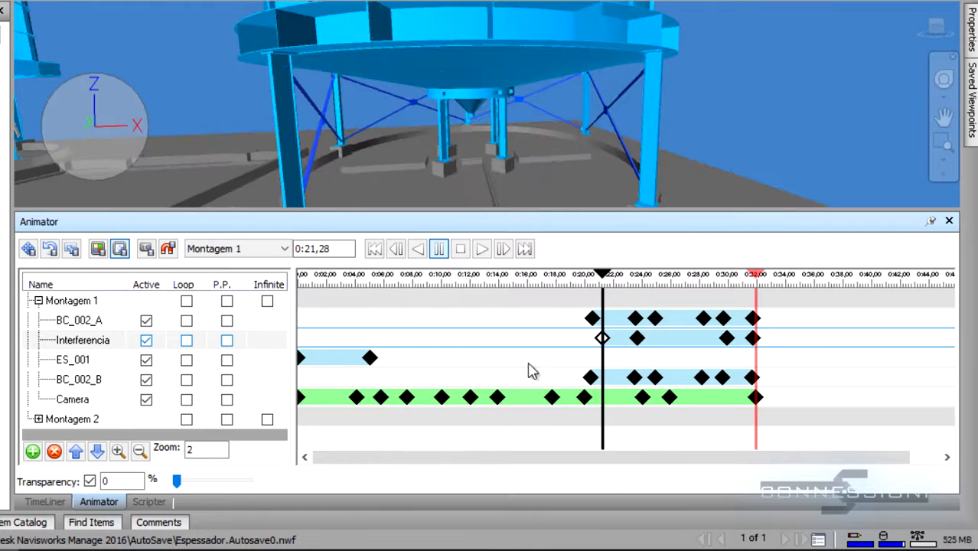
drag(369, 357, 604, 363)
drag(301, 358, 498, 358)
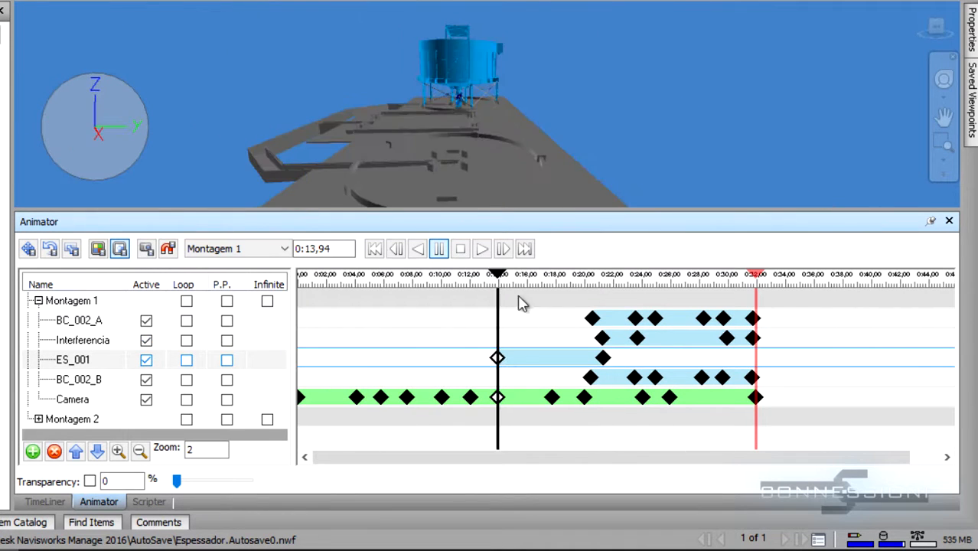
- Play the Montagem 1 animation from about 0:12 and pause it while the pumps approach the thickener to check the bracing fade
drag(497, 275, 473, 277)
click(482, 249)
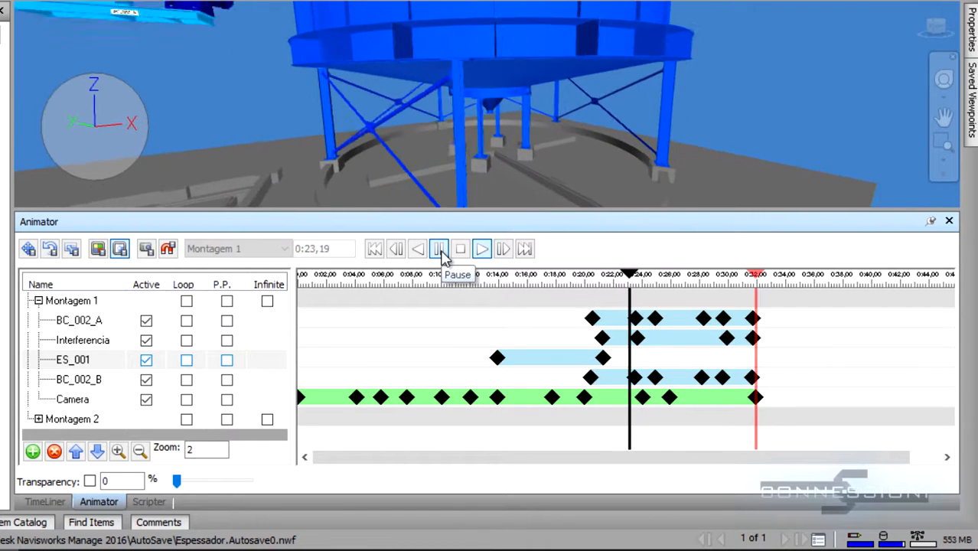
click(440, 250)
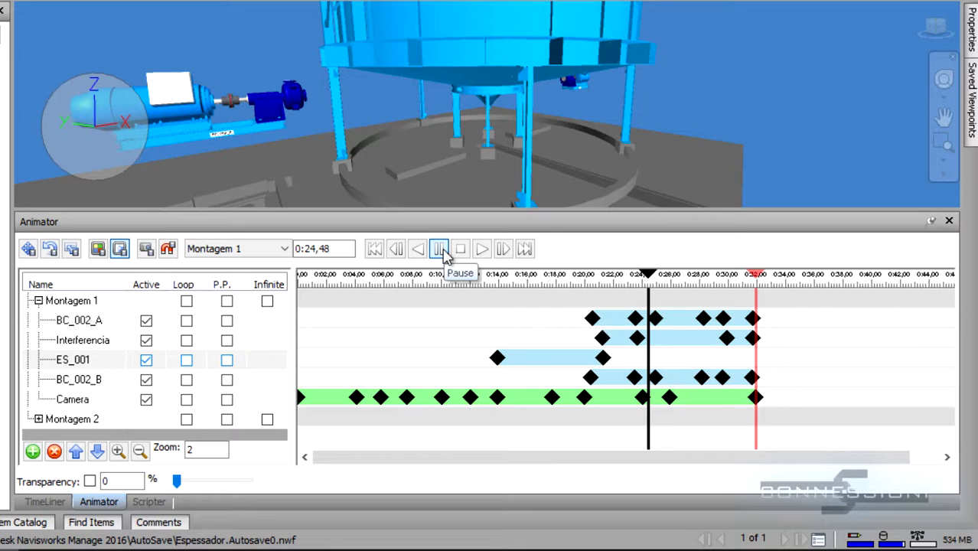
click(442, 250)
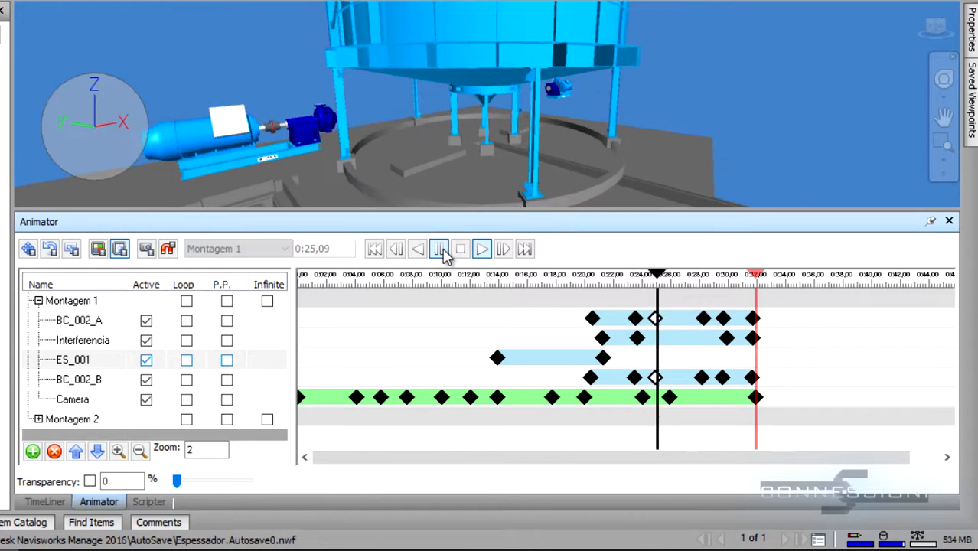
click(442, 248)
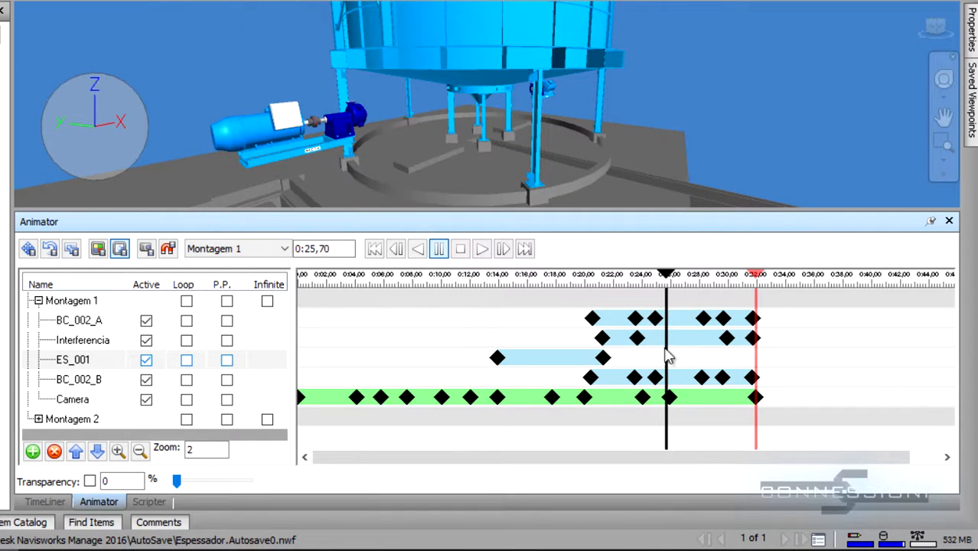
- Delay the first two Interferencia keyframes to 0:24,59 and about 0:26,8, and replay the animation to the end
drag(637, 337, 677, 340)
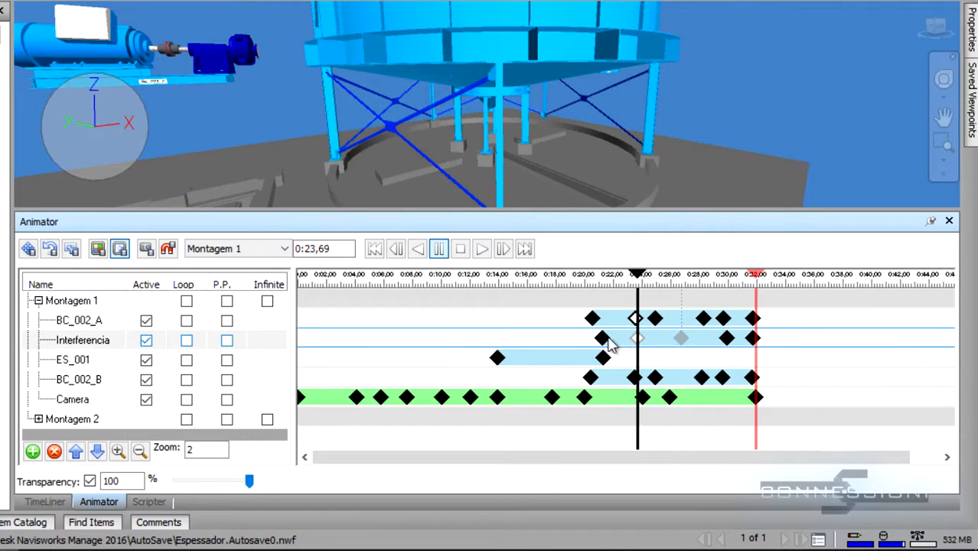
drag(601, 337, 650, 339)
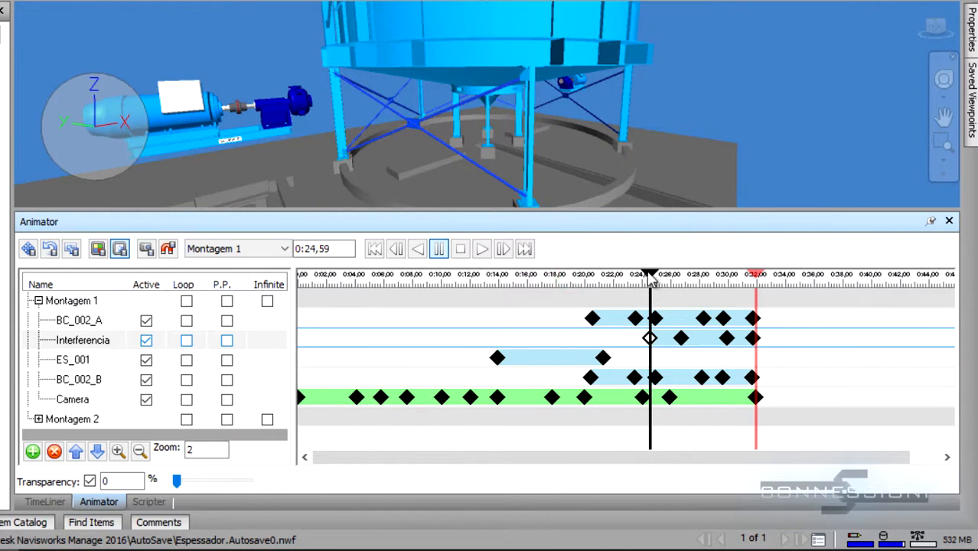
drag(655, 272, 576, 274)
click(446, 251)
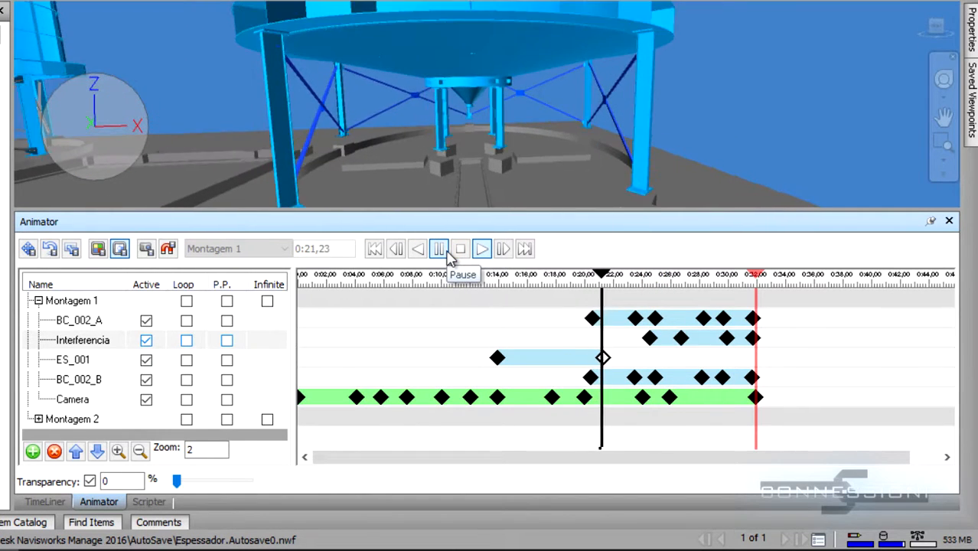
click(443, 249)
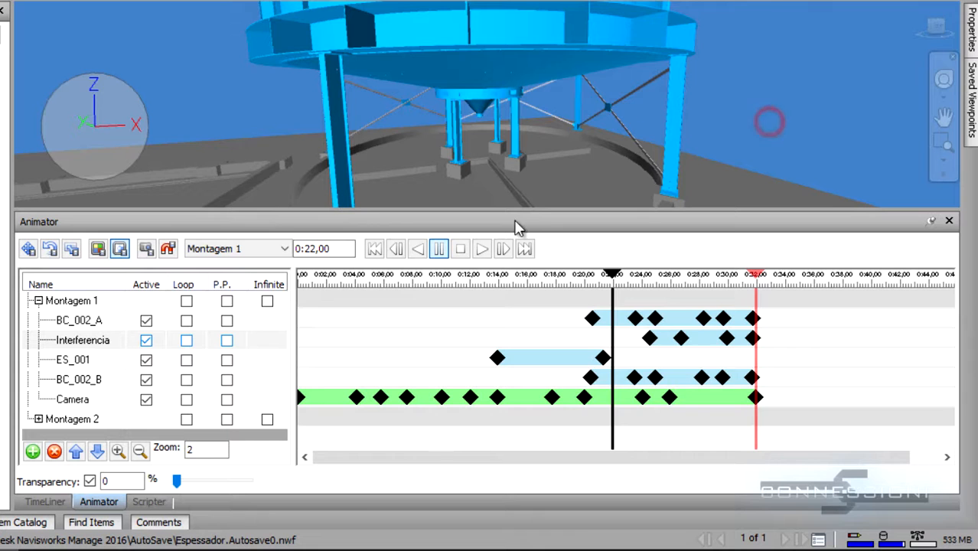
click(438, 251)
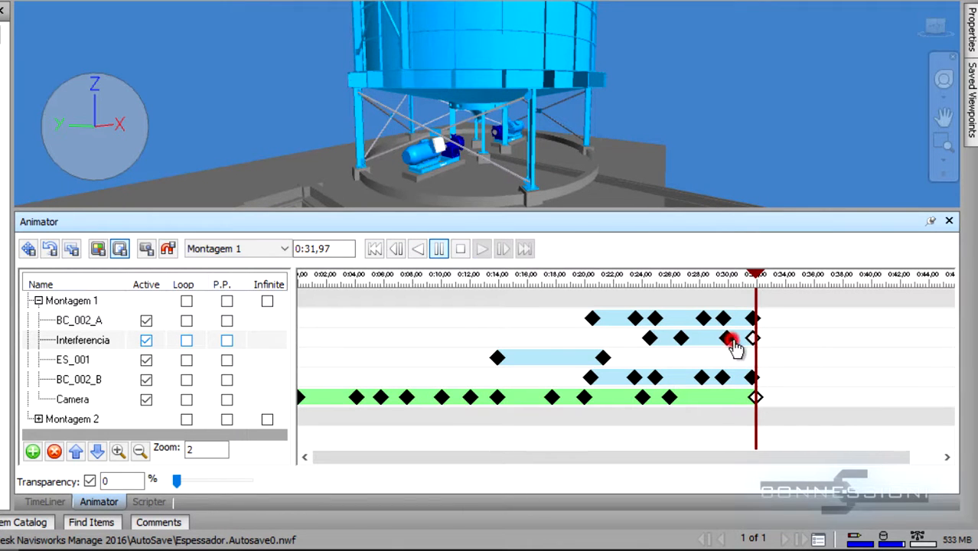
- Move the third Interferencia keyframe to 0:30,59 and replay the end of the animation
click(729, 339)
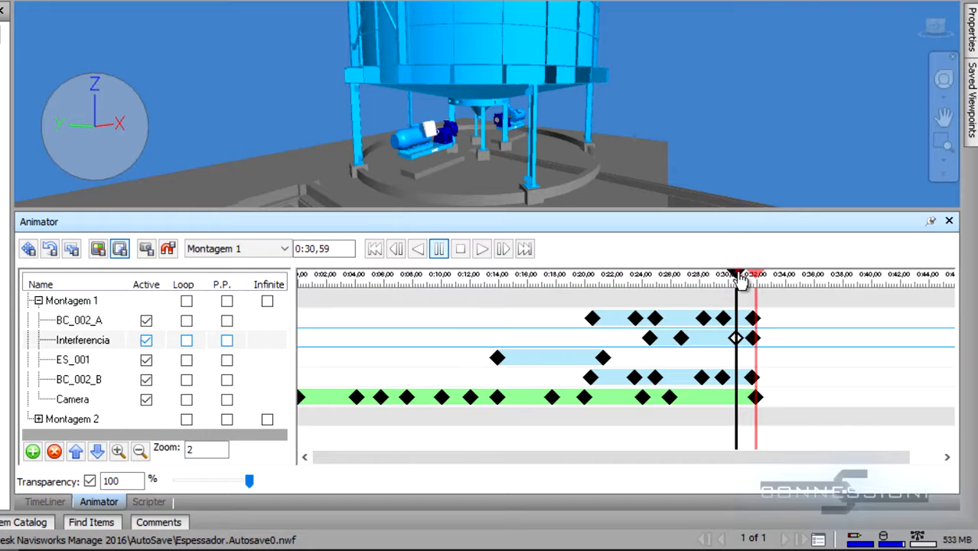
drag(740, 281, 699, 277)
click(446, 249)
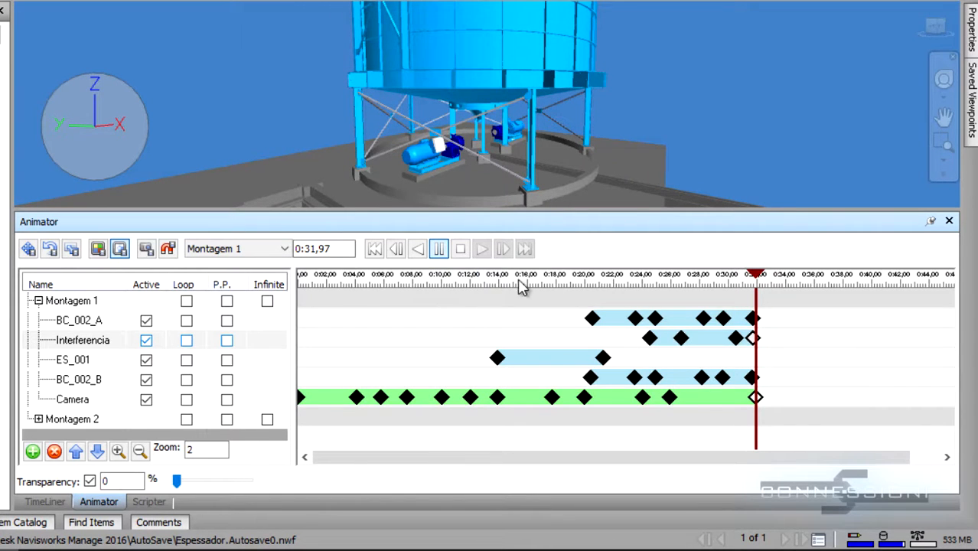
- Play Montagem 1 from 0:12,38 to the end, and replay it from the first camera keyframe before pausing it
drag(528, 278, 476, 277)
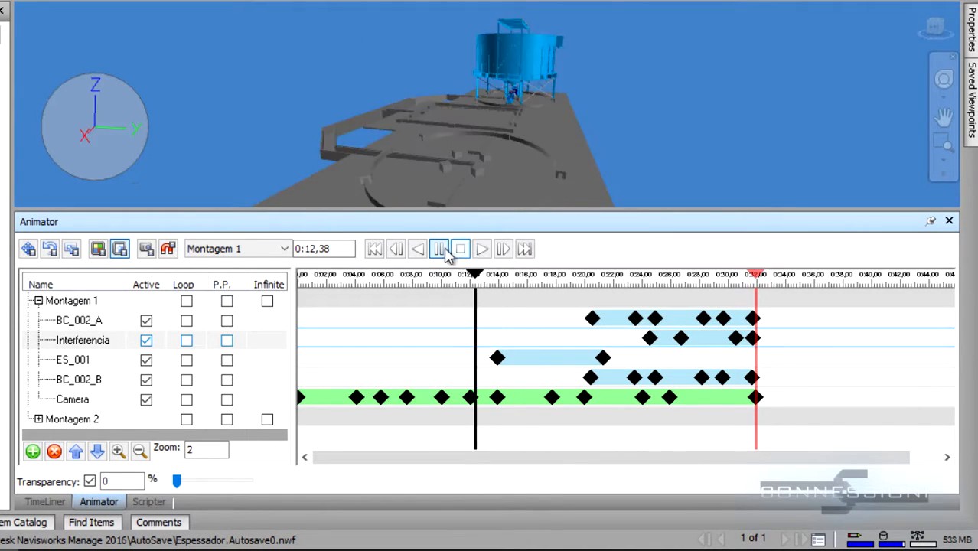
click(442, 250)
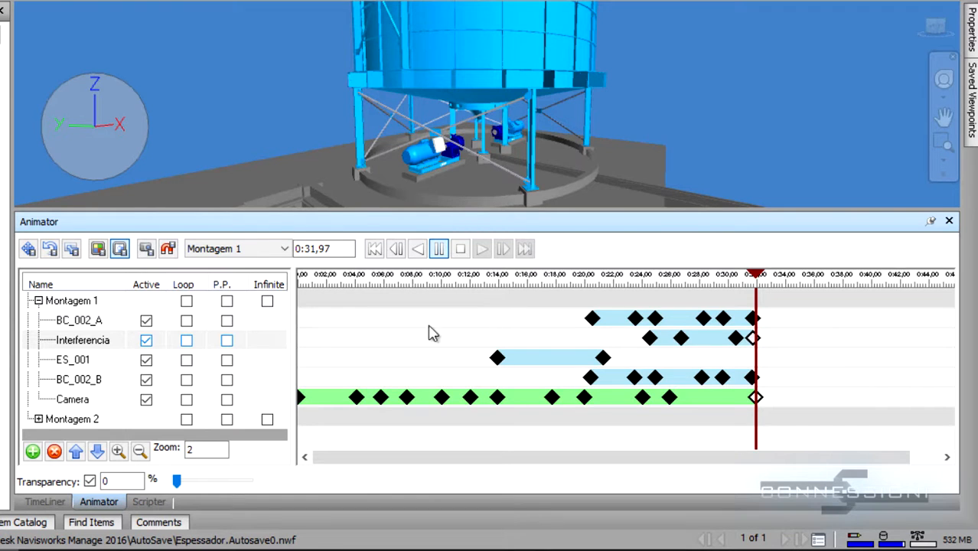
drag(382, 455, 329, 419)
click(301, 397)
click(440, 250)
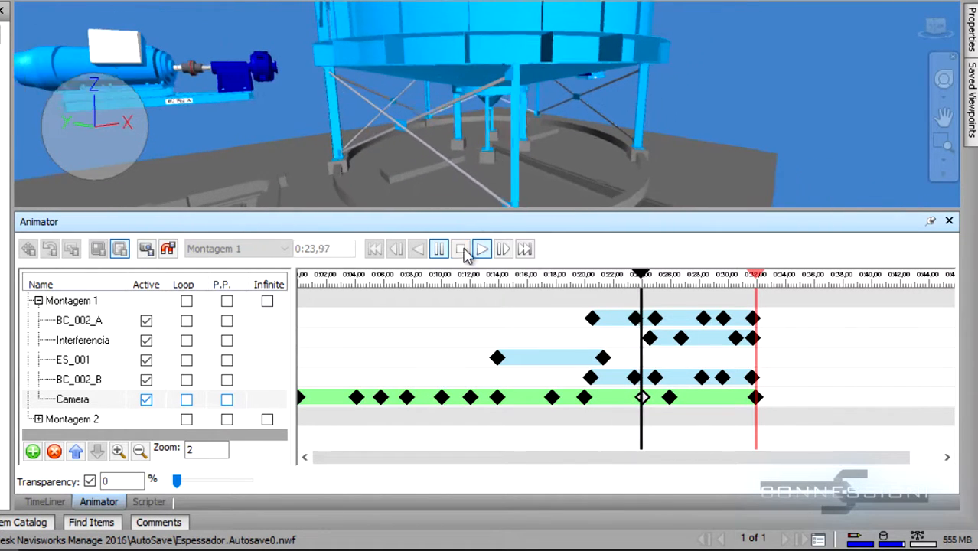
click(440, 249)
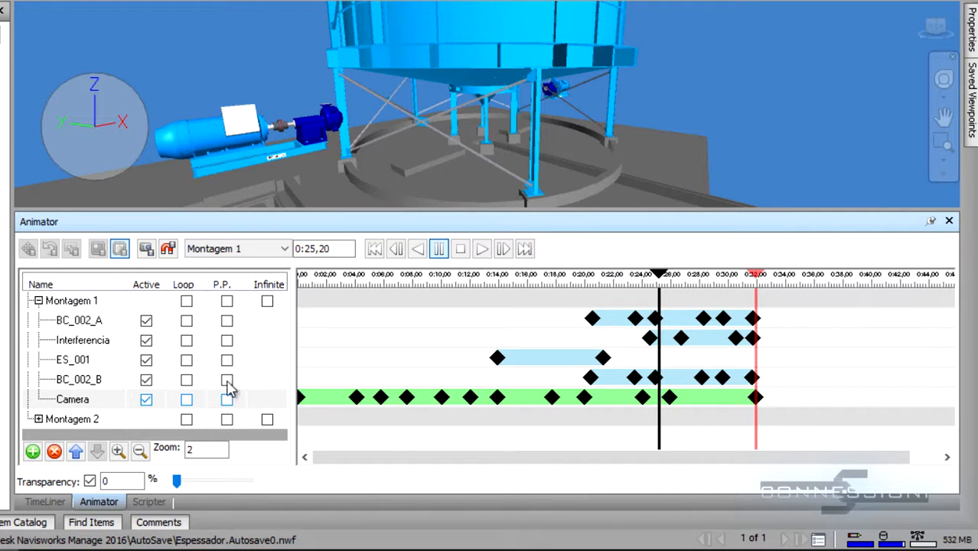
- Expand Montagem 2 and compare its animation sets with those in Montagem 1 at about 0:23,00
click(80, 419)
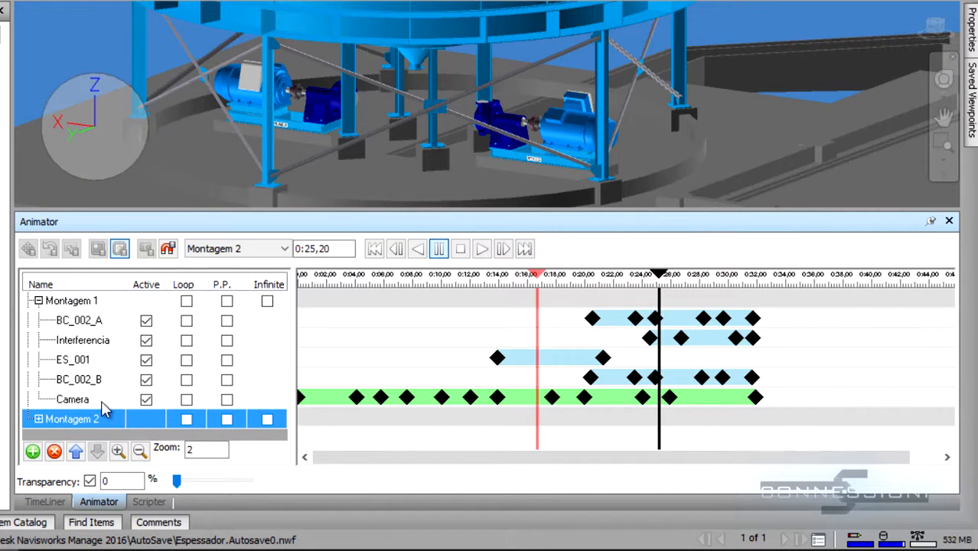
click(38, 420)
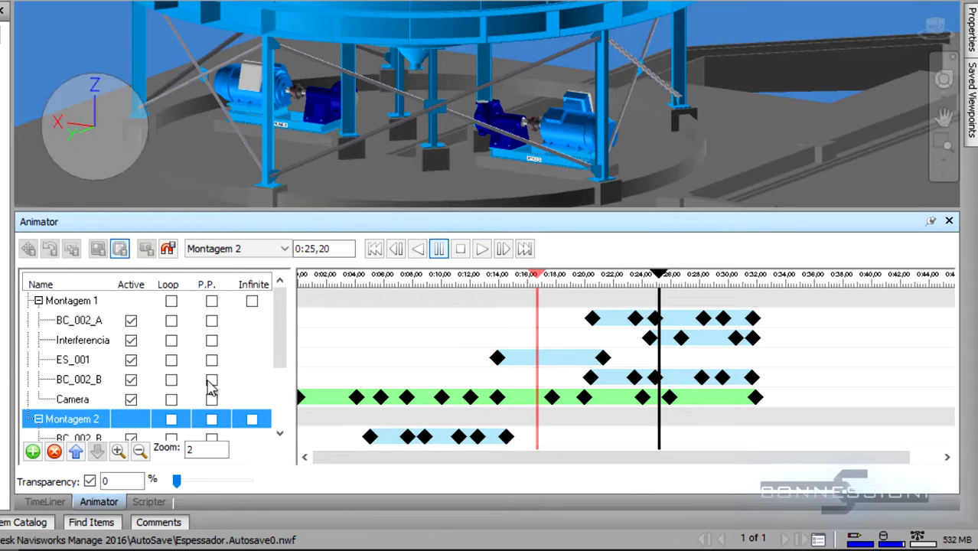
scroll(212, 389, down, 1)
scroll(212, 388, down, 1)
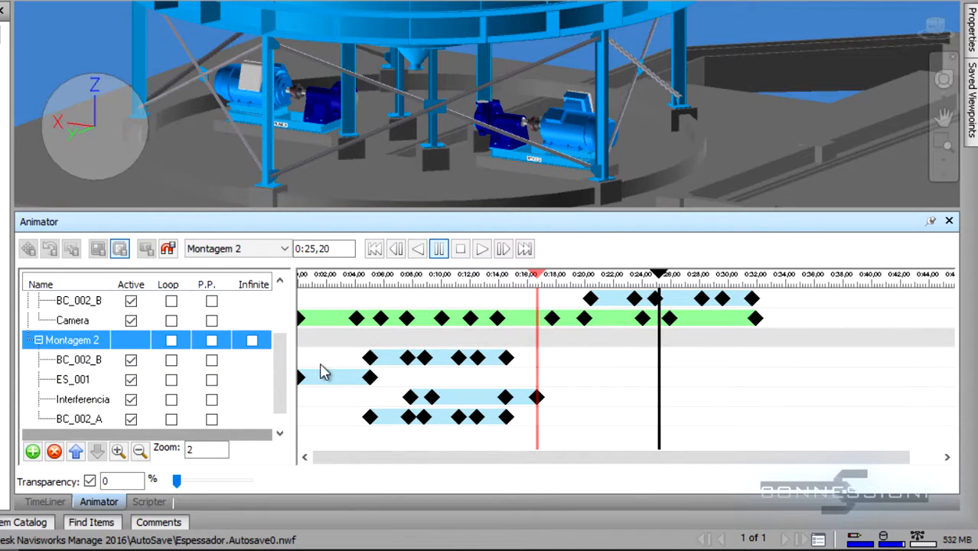
click(658, 273)
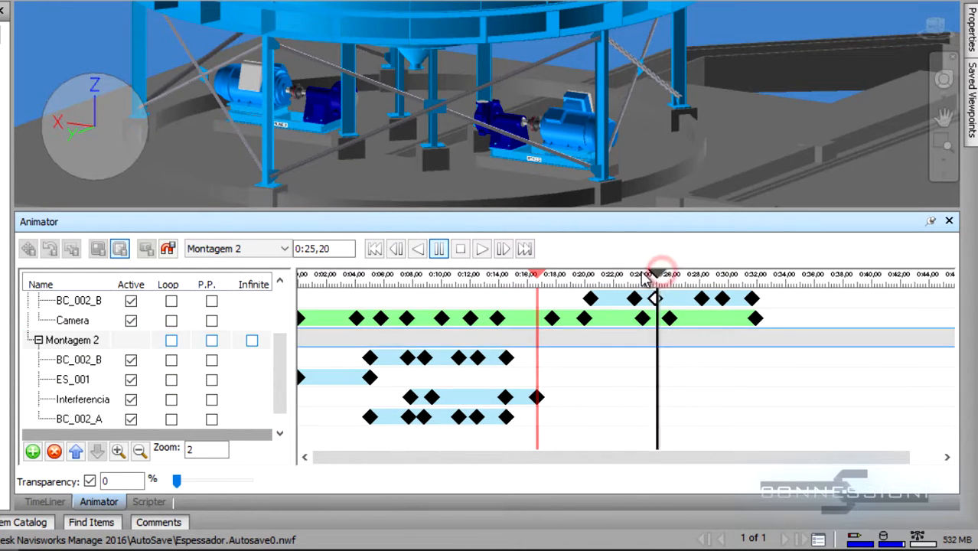
drag(646, 278, 628, 276)
click(283, 323)
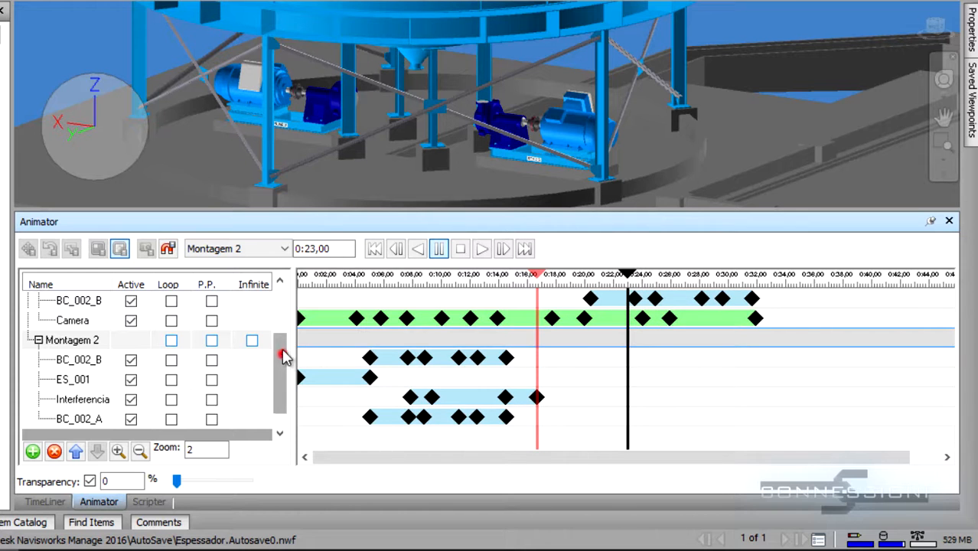
click(71, 301)
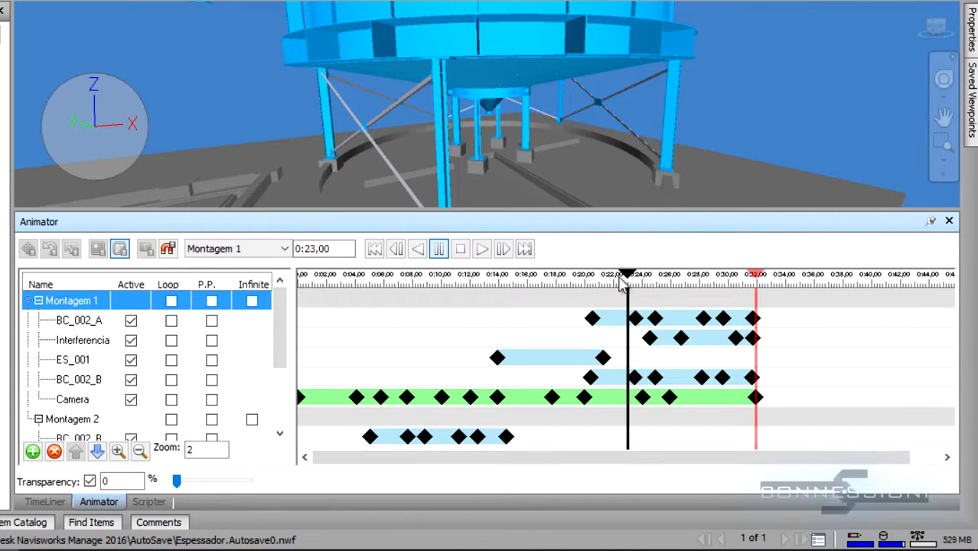
mouse_move(630, 274)
mouse_down()
mouse_move(560, 276)
mouse_move(677, 282)
mouse_move(627, 283)
mouse_up()
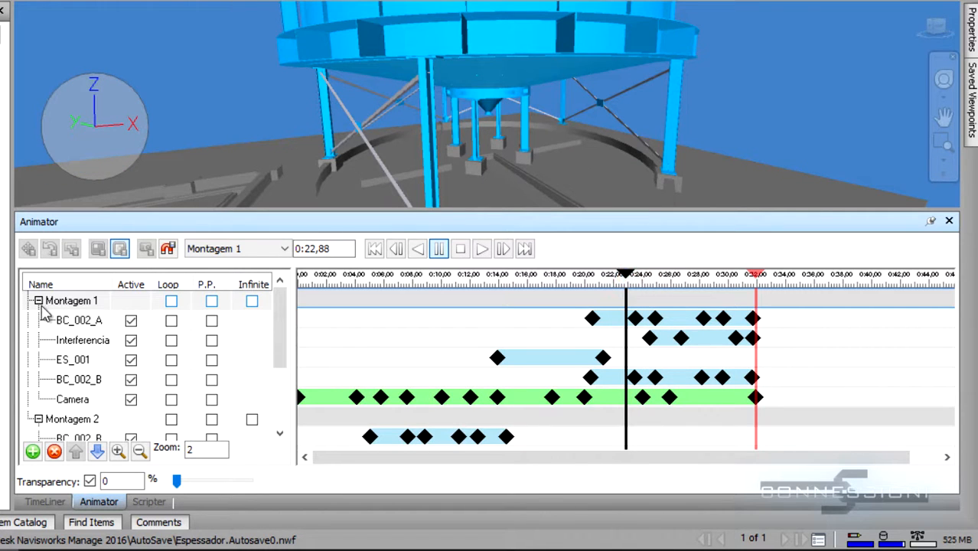
- Add an animation set named Cor to Montagem 2 from the combined Perfis L and Chapas selection
click(38, 300)
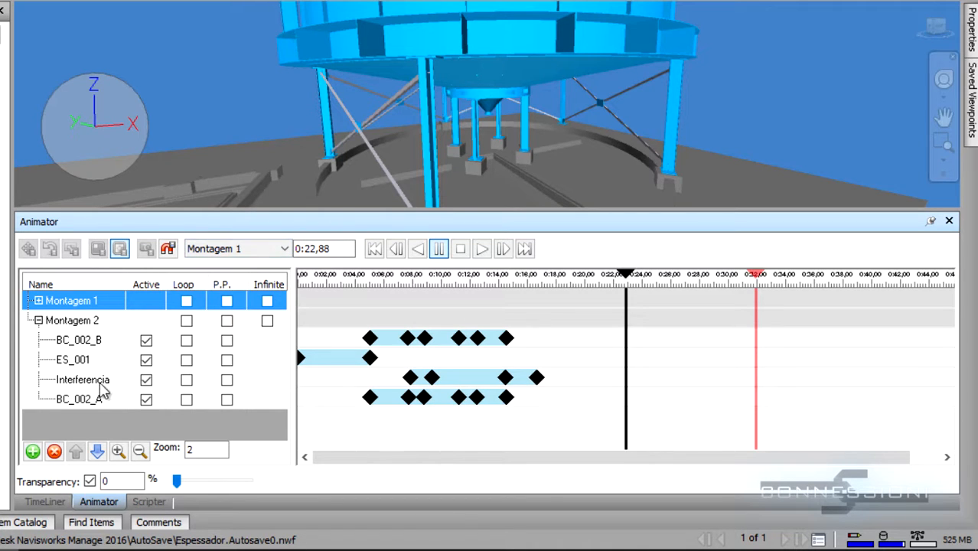
click(78, 326)
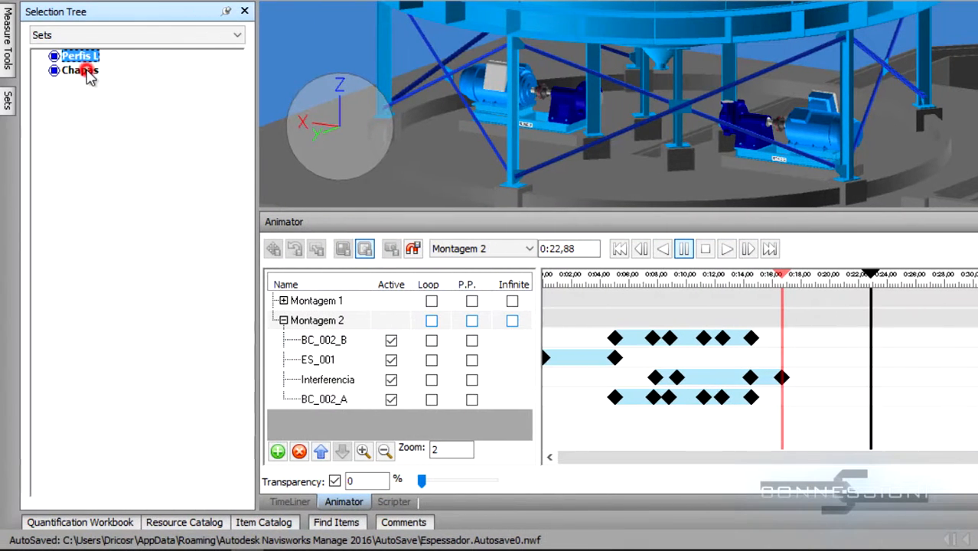
ctrl+click(80, 71)
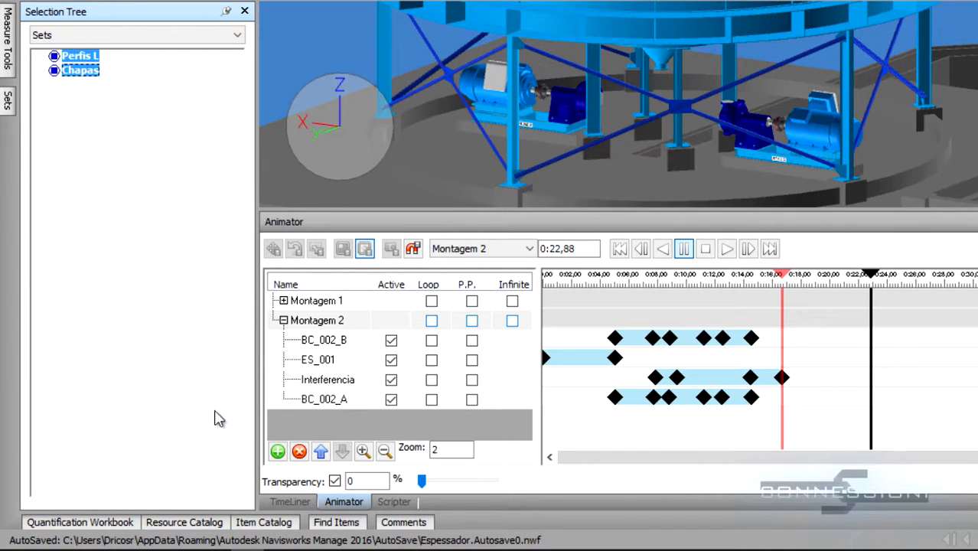
click(277, 452)
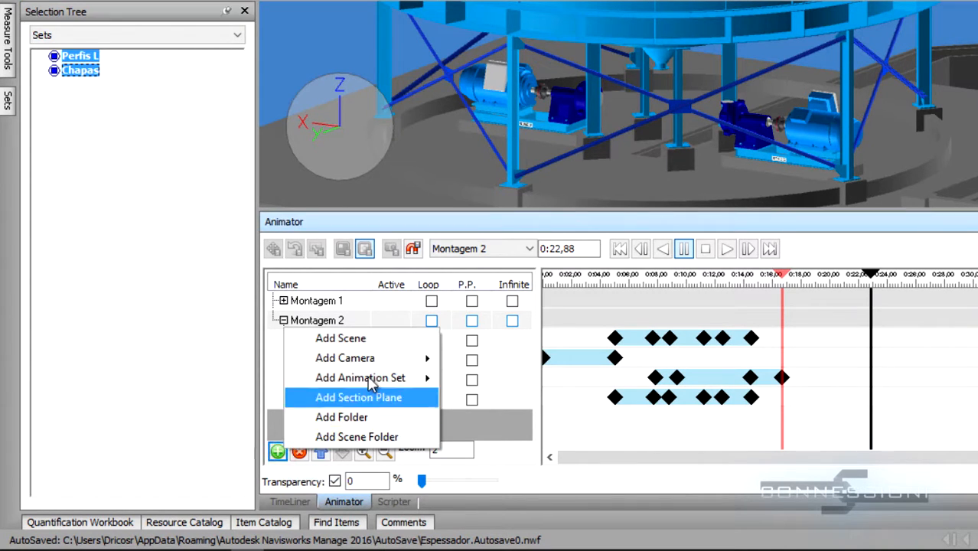
mouse_move(381, 386)
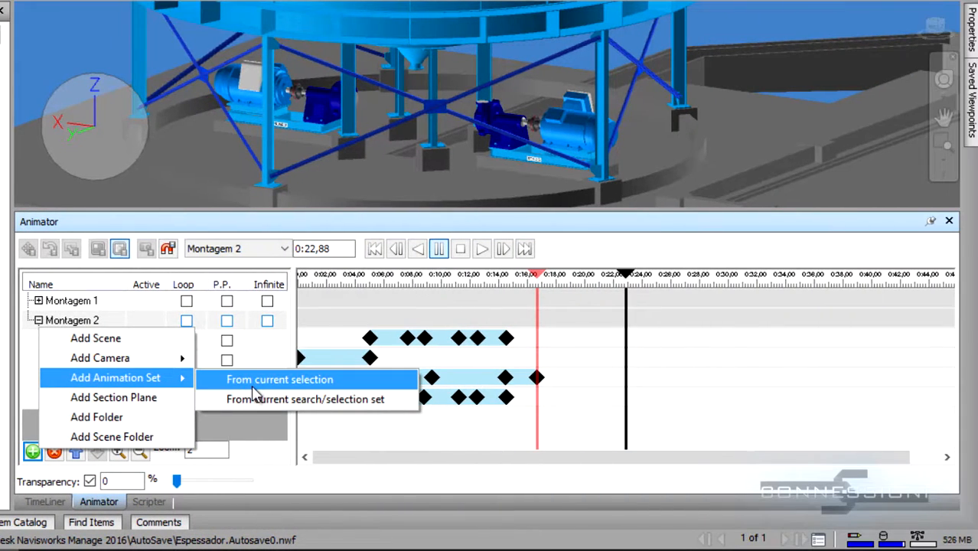
click(255, 383)
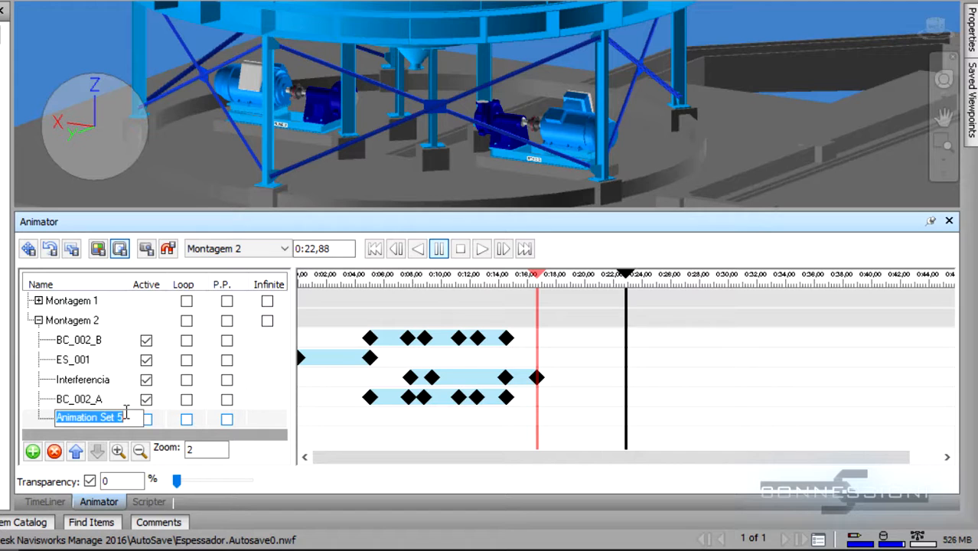
text(Co)
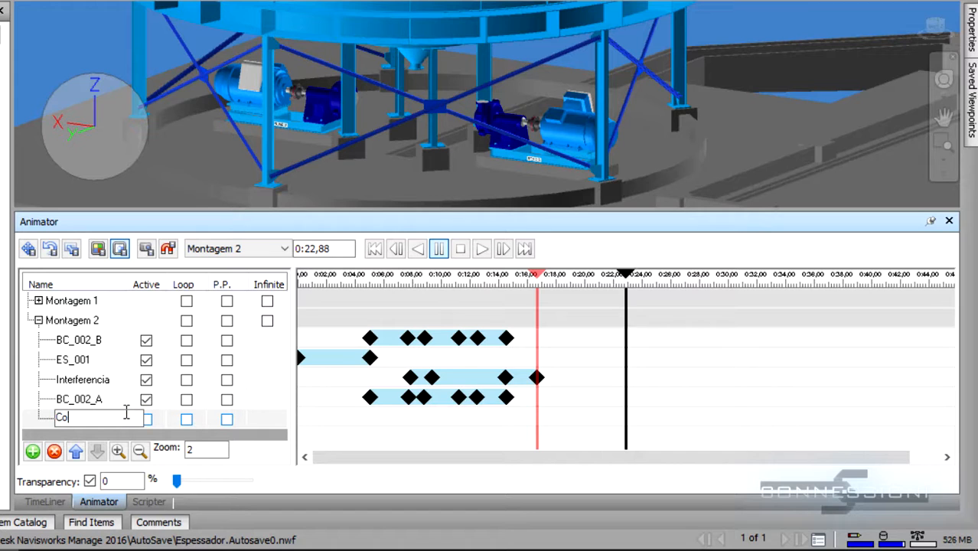
text(r)
key(Return)
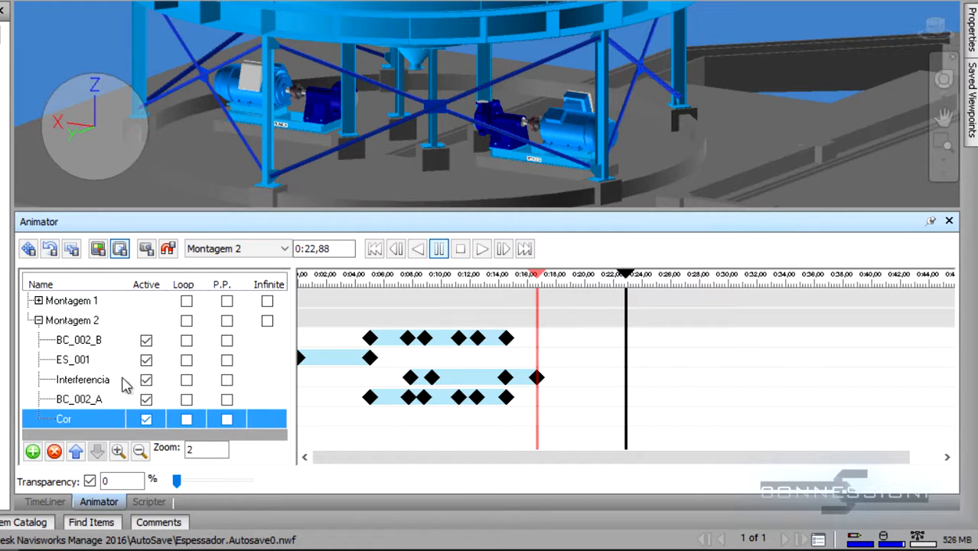
- Enable the colour override for Cor and capture its first keyframe at 0:22,88 with RGB 163, 163, 175
click(99, 254)
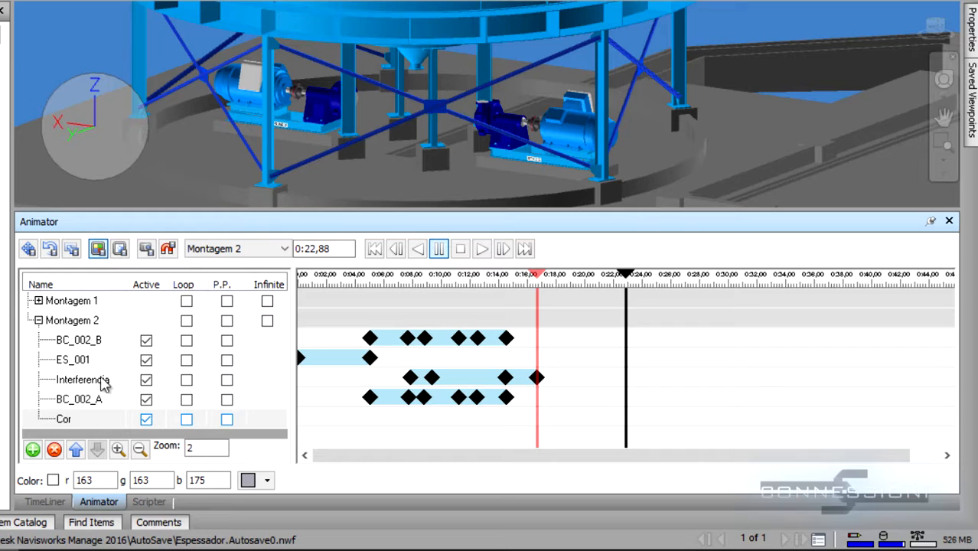
click(53, 482)
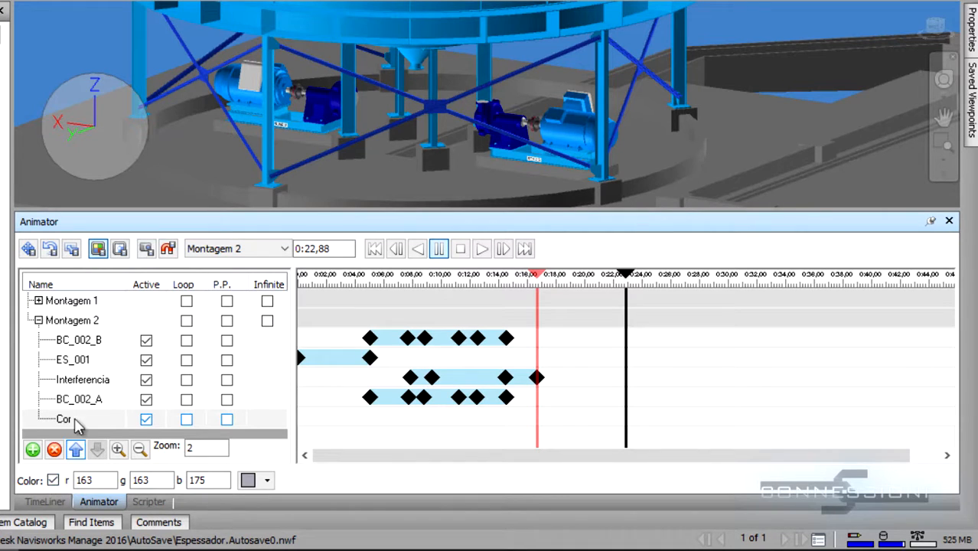
click(150, 255)
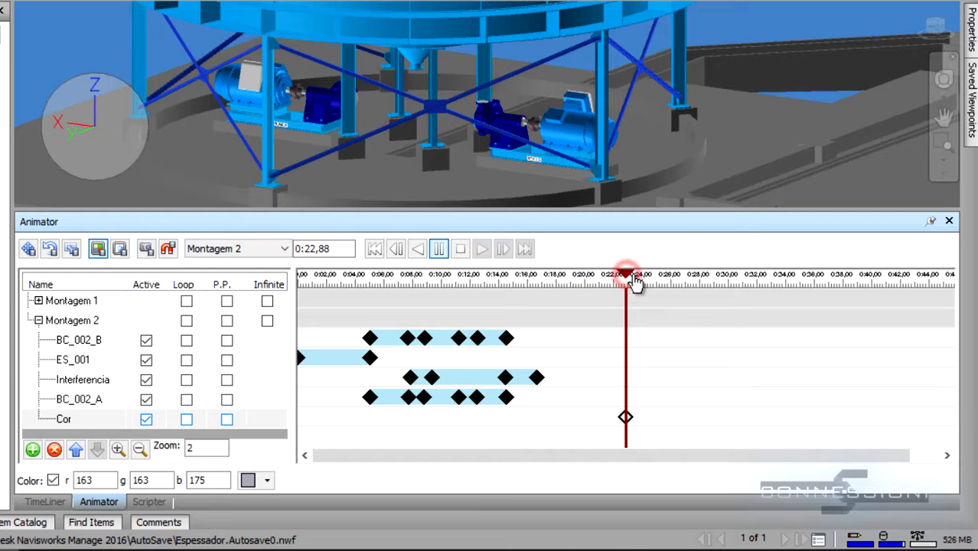
- Set Cor's colour to Red (255, 0, 0) at 0:26,44 and capture a second keyframe
drag(633, 280, 676, 278)
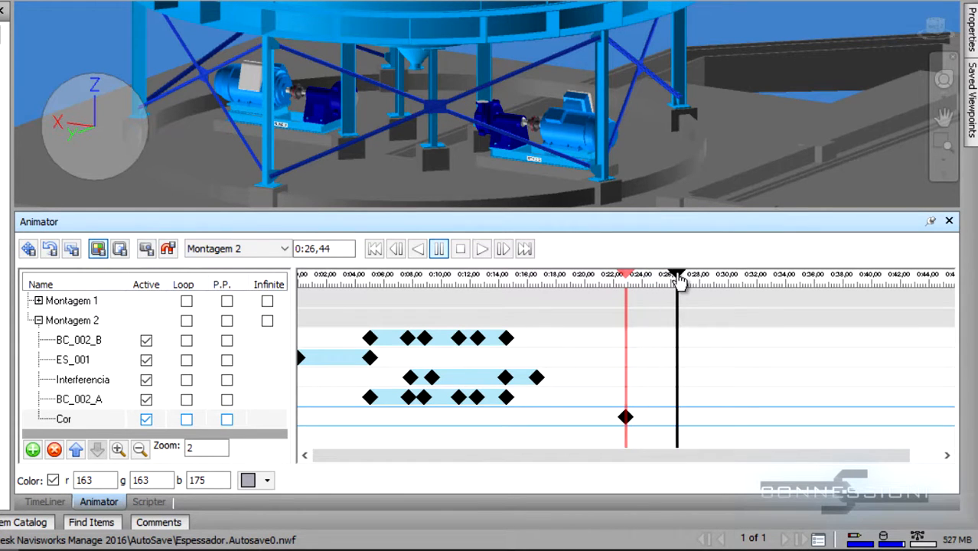
click(265, 480)
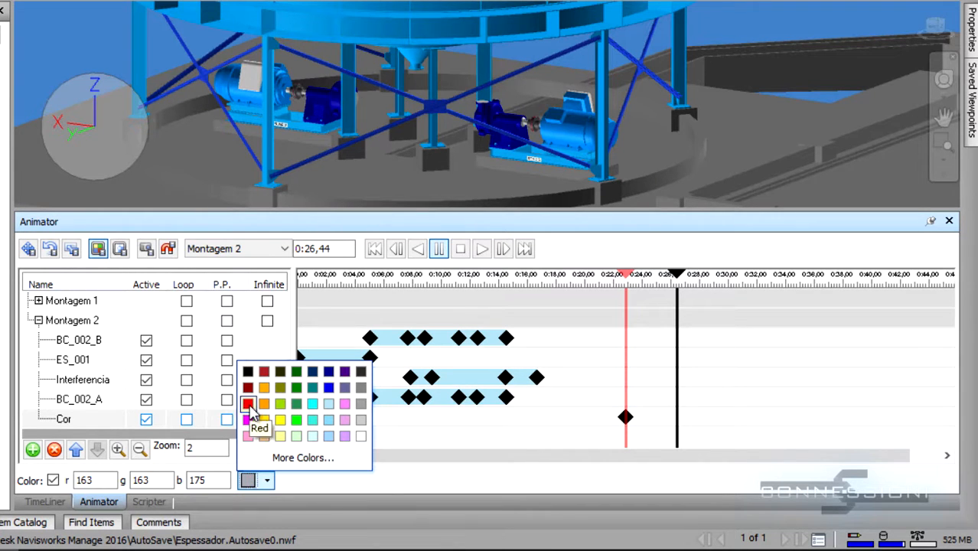
click(247, 404)
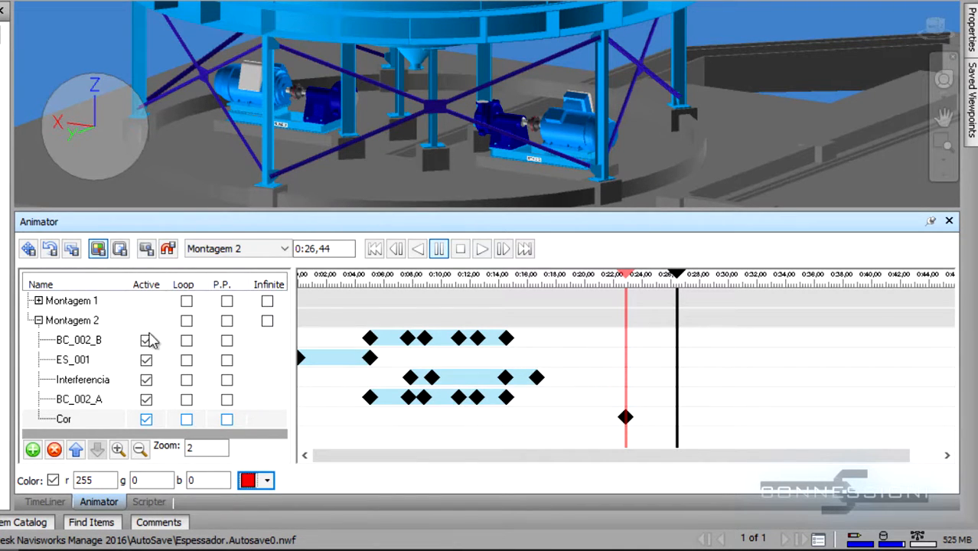
click(146, 249)
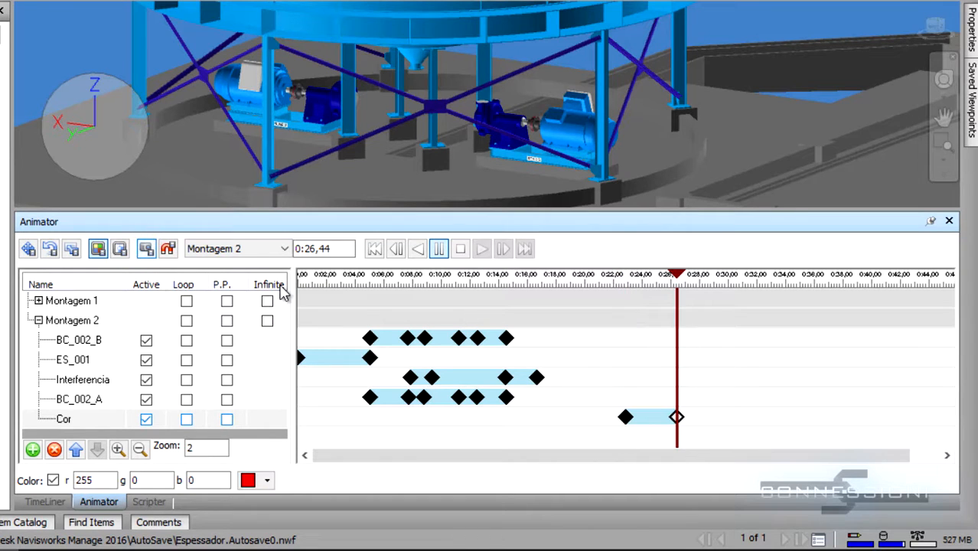
- Move the Cor animation set to the first position within Montagem 2
drag(448, 460, 577, 463)
scroll(529, 381, down, 3)
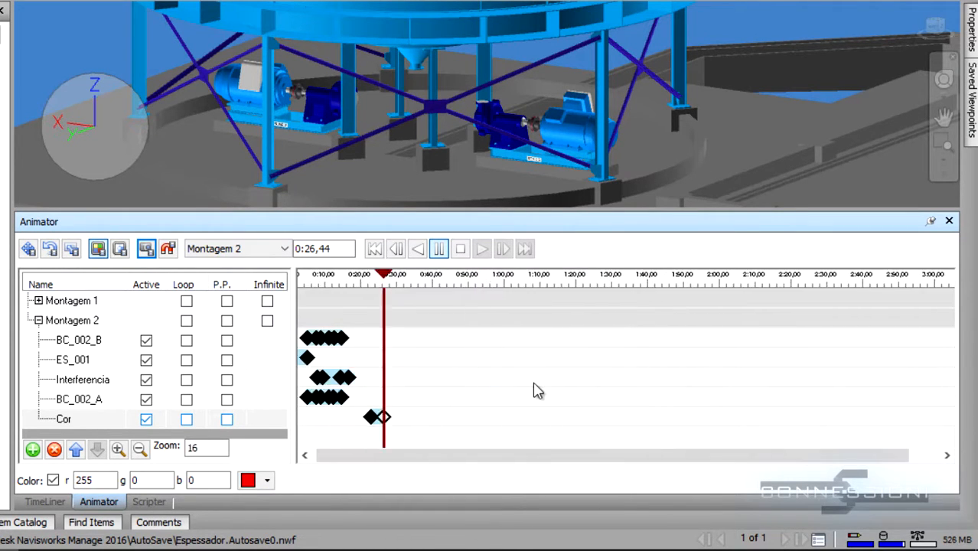
scroll(529, 382, up, 3)
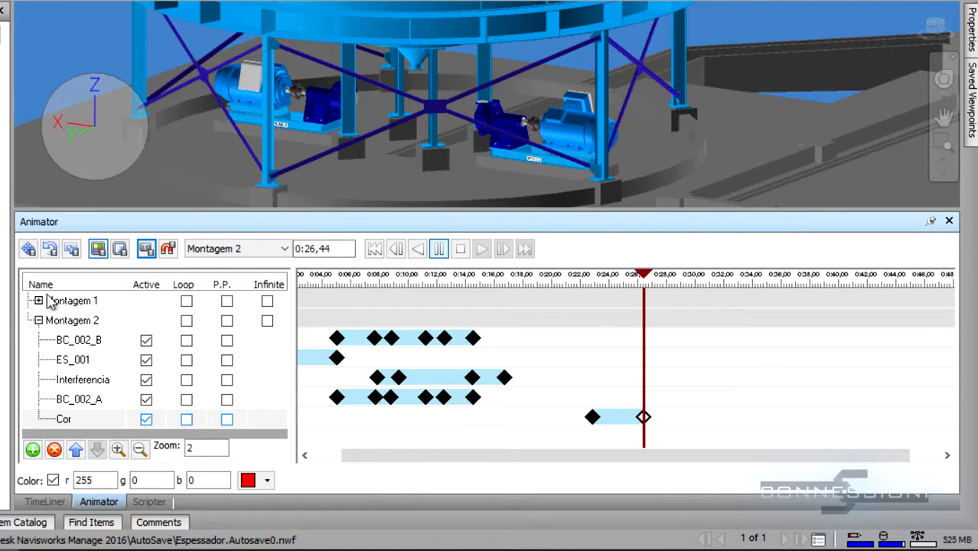
click(71, 423)
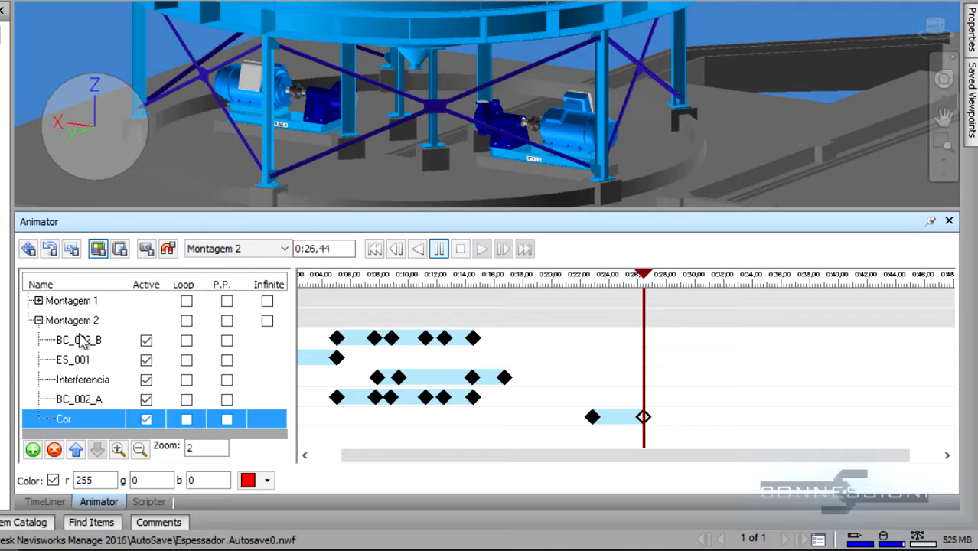
drag(71, 423, 83, 342)
- Expand Montagem 1 to compare its keyframe timing, and capture a third Cor keyframe at 0:30,24 with the colour kept red
click(39, 301)
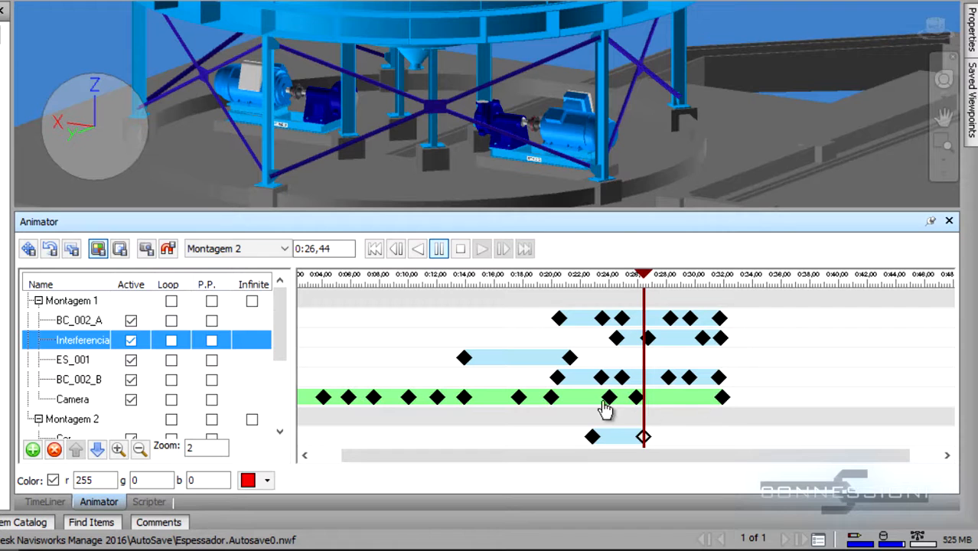
click(284, 330)
drag(284, 328, 282, 333)
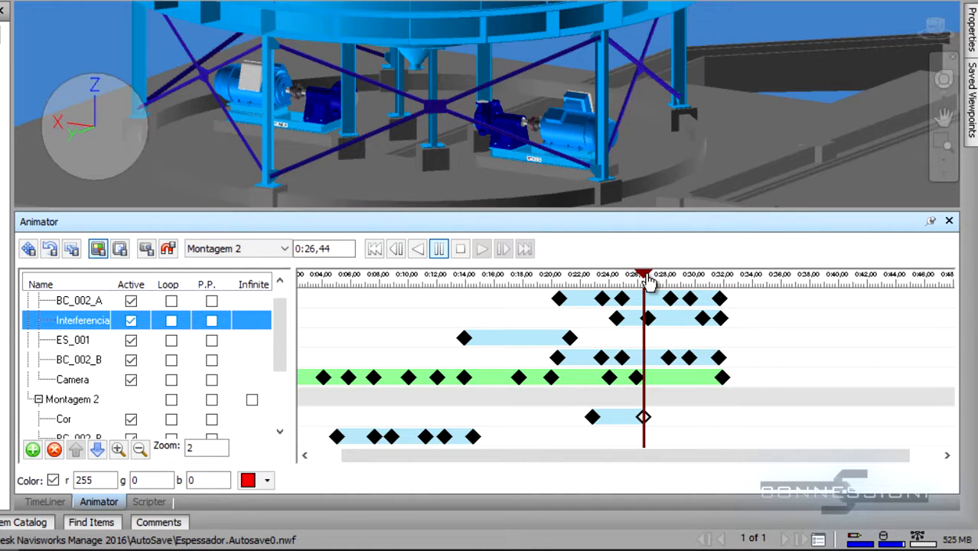
drag(646, 277, 700, 276)
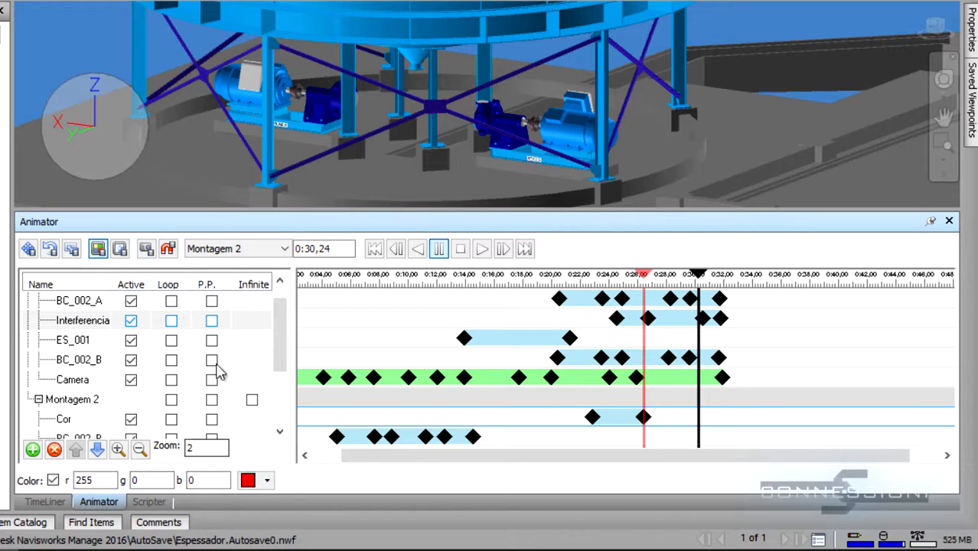
click(145, 250)
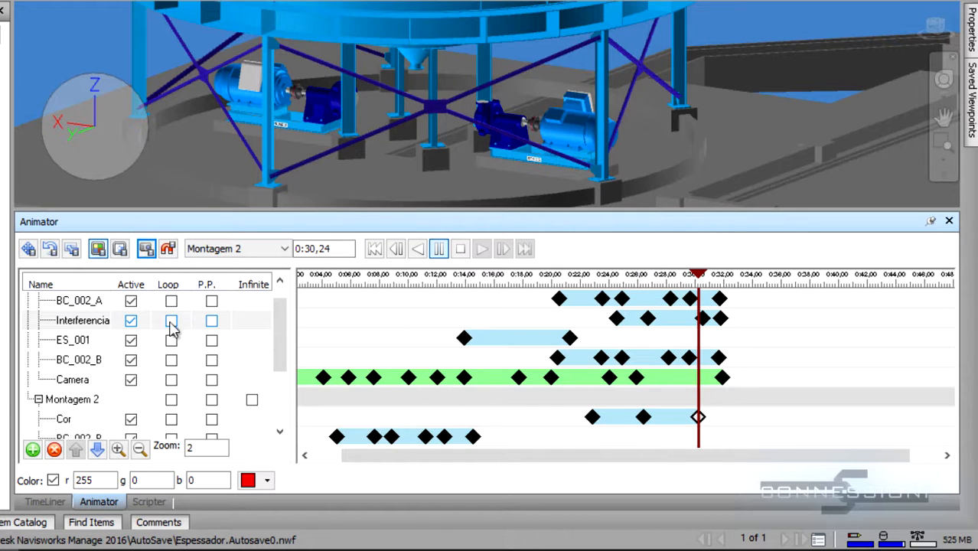
click(270, 480)
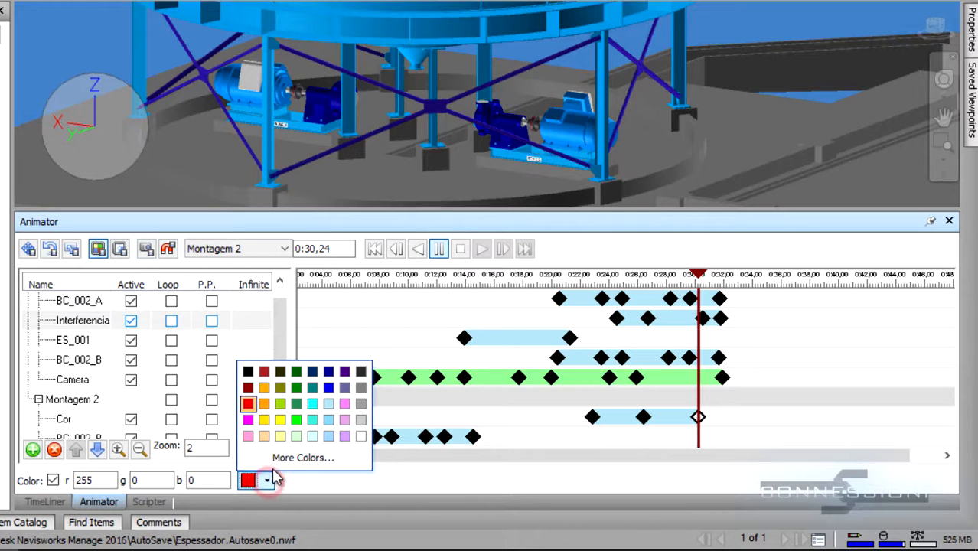
click(329, 405)
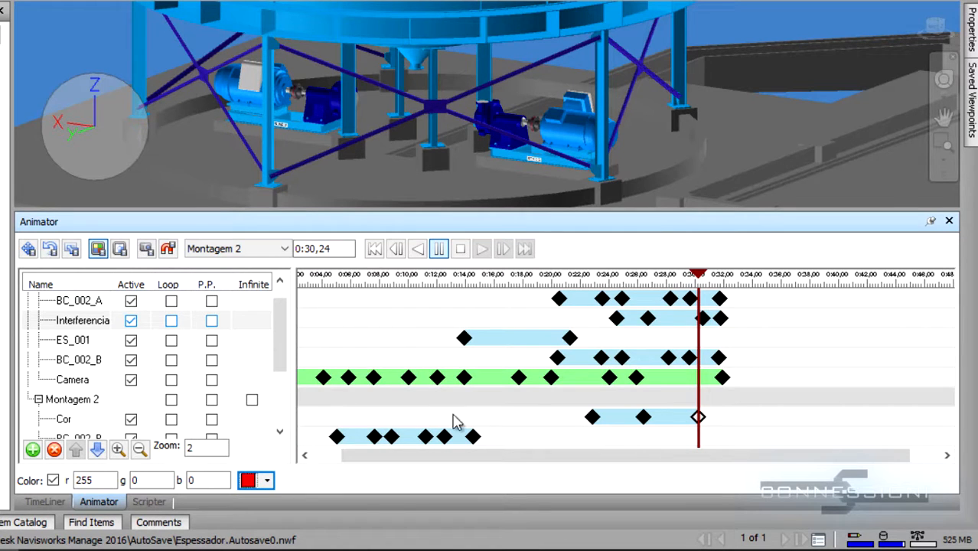
- Copy Cor's first keyframe to about 0:32, and check the bracing's grey colour at 0:22,88 with the selection cleared
right_click(593, 418)
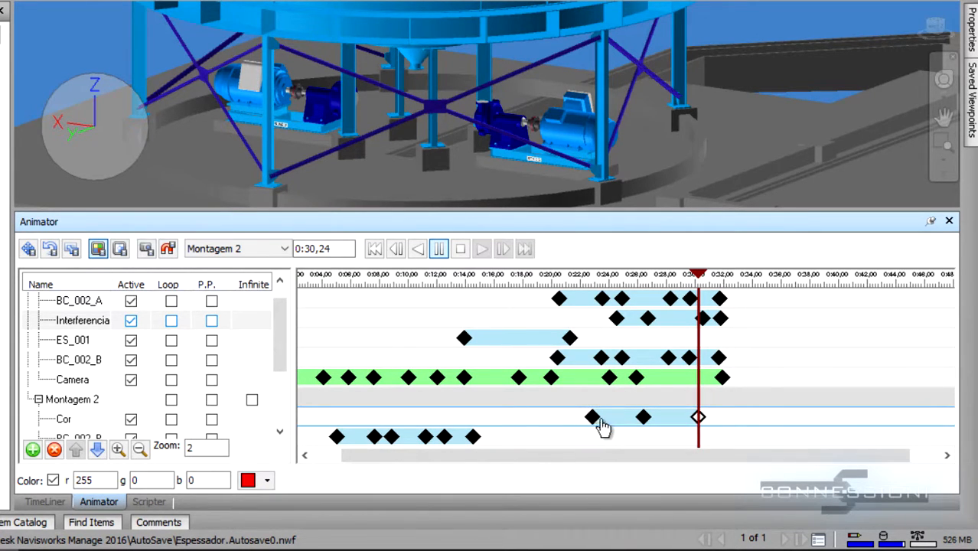
right_click(728, 426)
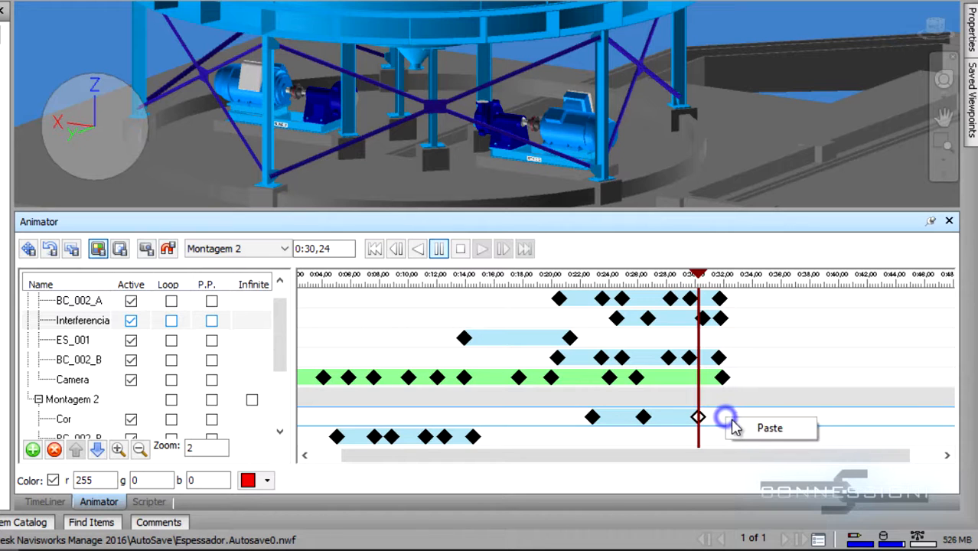
click(746, 427)
click(594, 418)
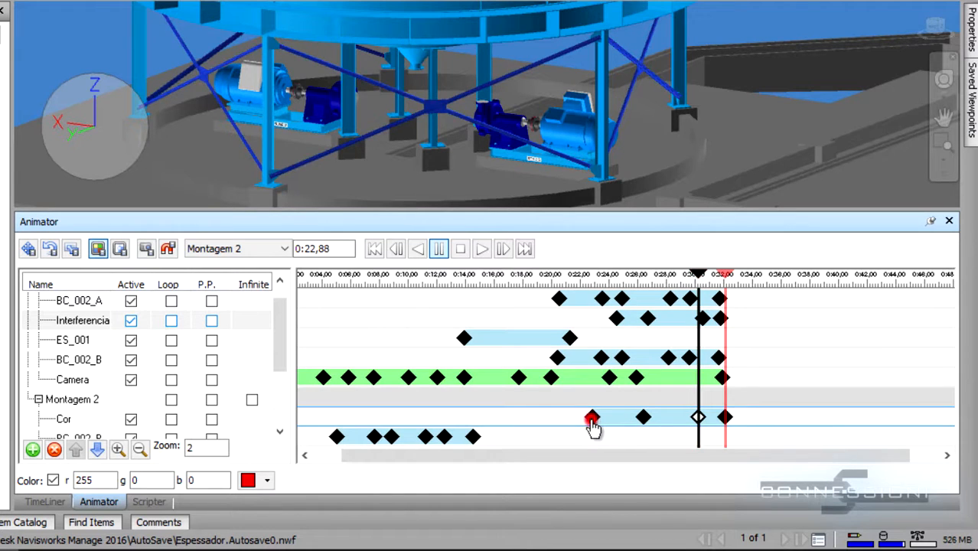
click(766, 24)
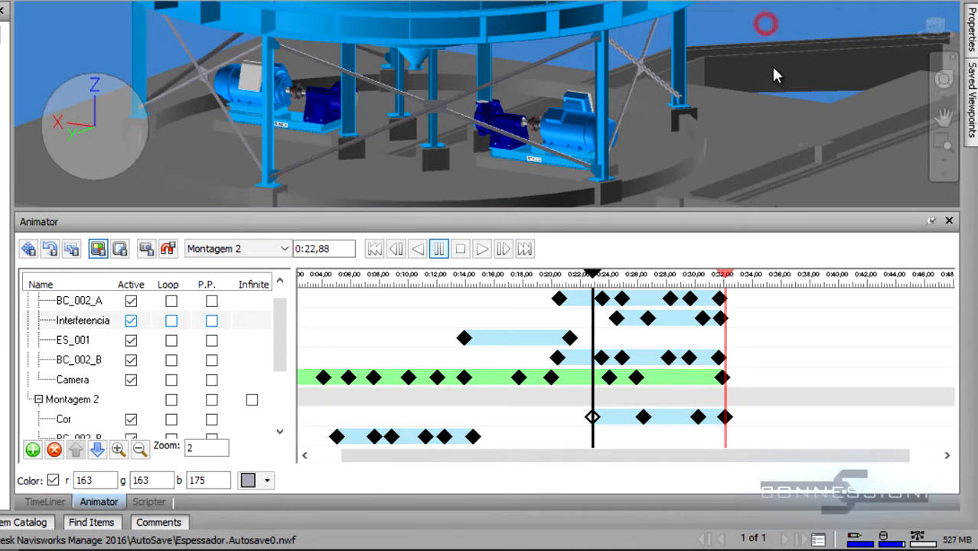
- Copy the Cor animation set from Montagem 2 into Montagem 1
right_click(63, 421)
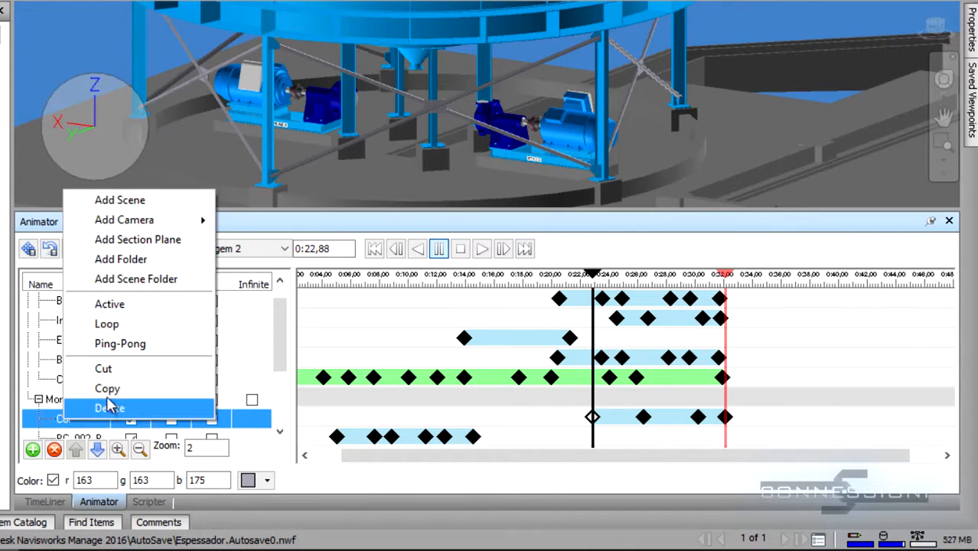
click(108, 328)
scroll(107, 352, up, 1)
right_click(78, 302)
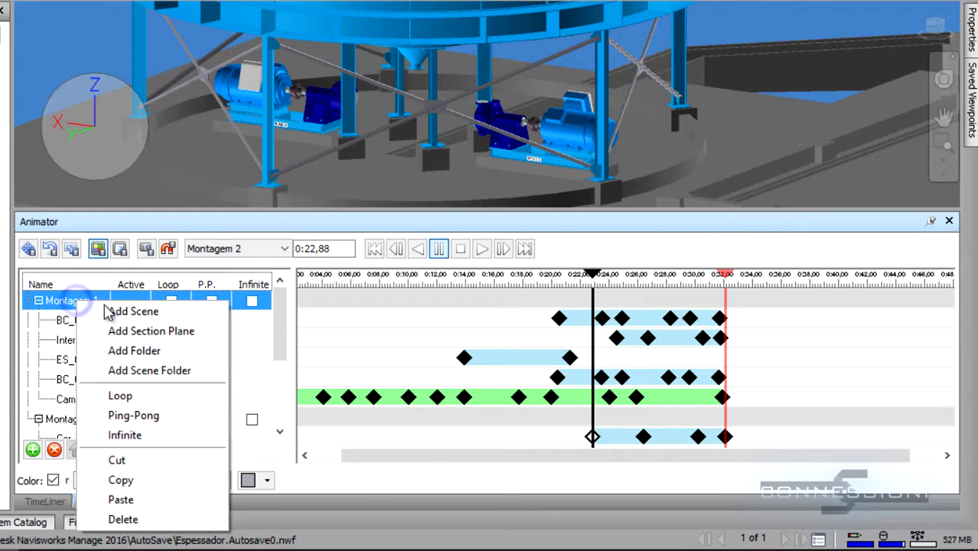
click(121, 500)
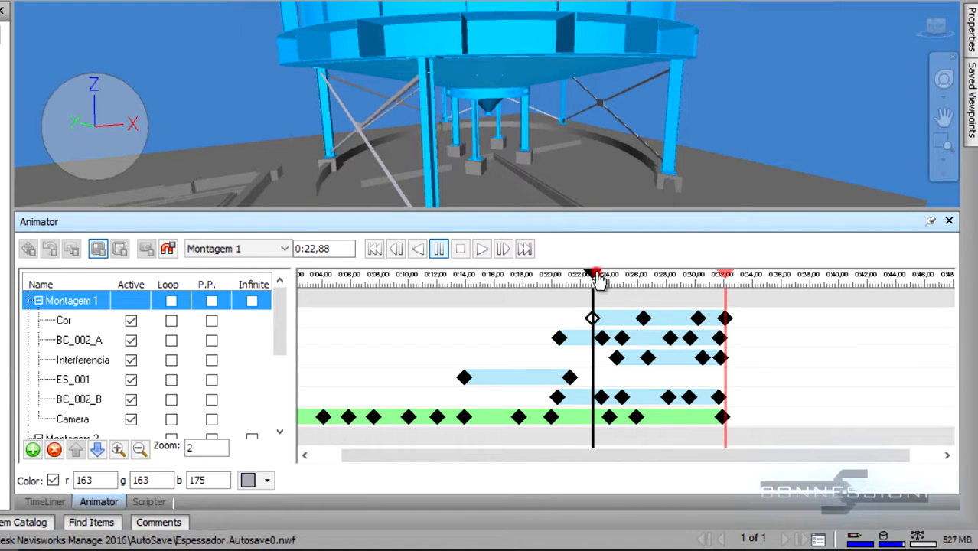
- Play Montagem 1 from 0:11,11, pause it at 0:23,02, and resume playback to check the bracing's colour change
drag(598, 280, 424, 275)
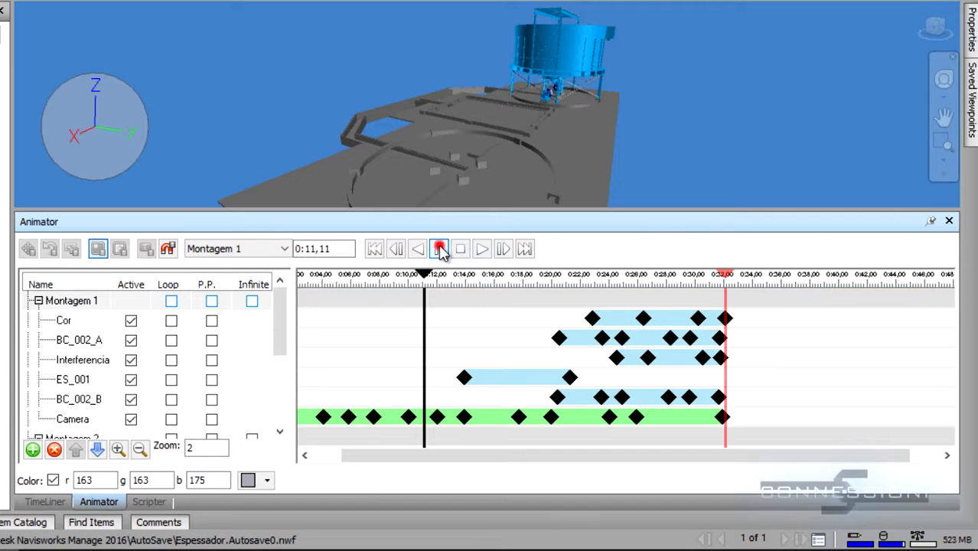
click(440, 249)
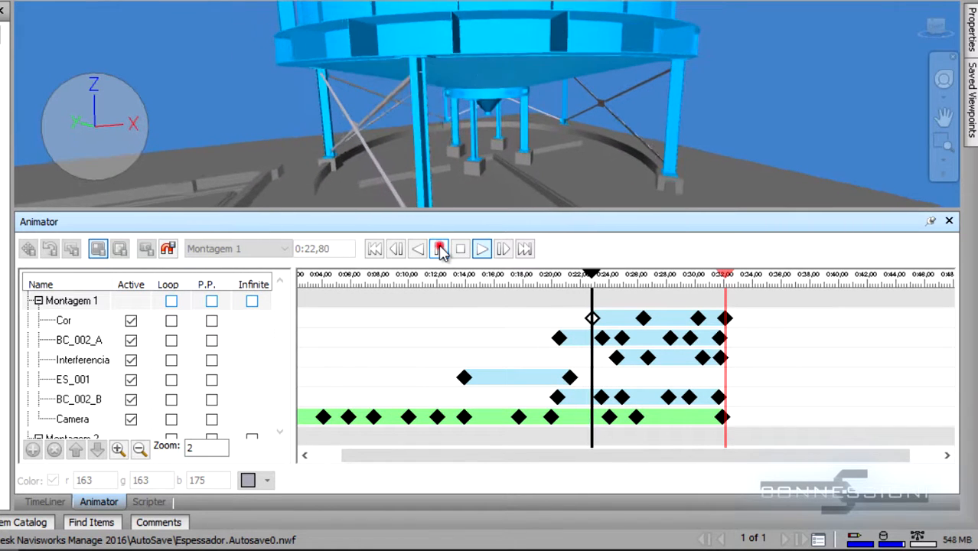
click(441, 249)
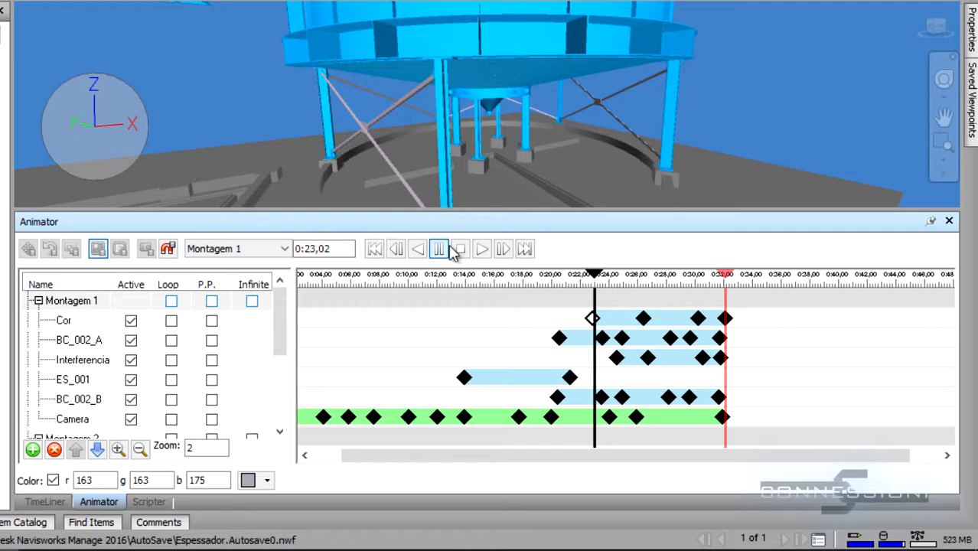
click(481, 249)
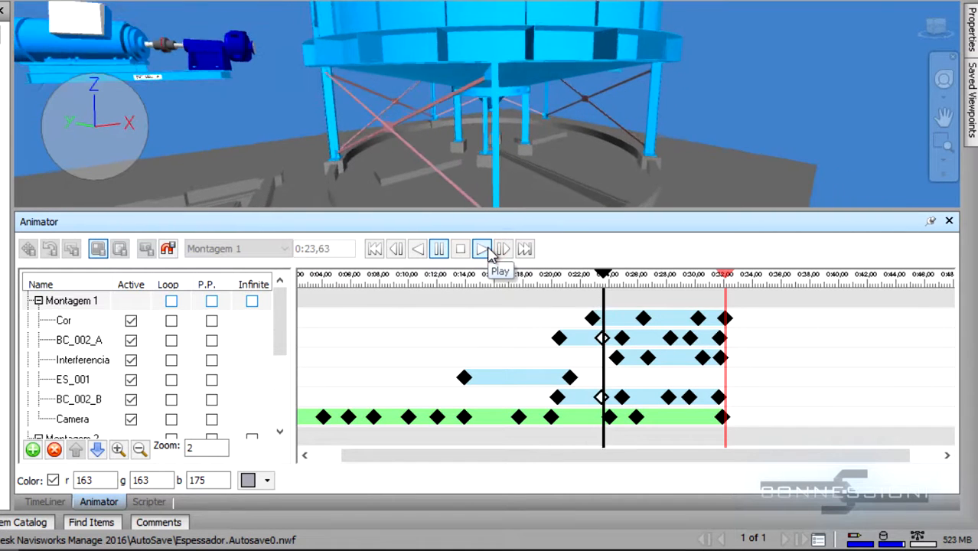
- Pause Montagem 1 at 0:26,02 to inspect the red bracing, and resume playback to the end of the scene
click(442, 250)
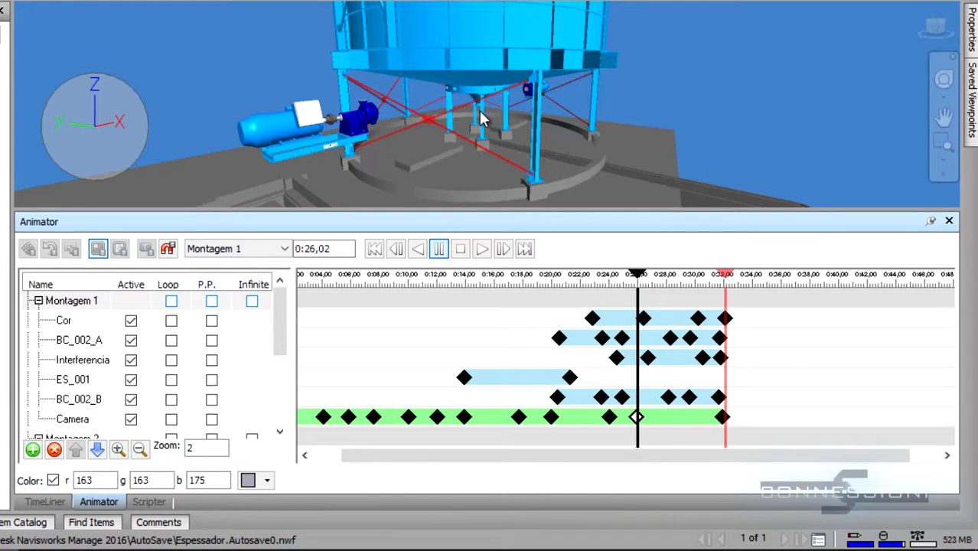
click(439, 250)
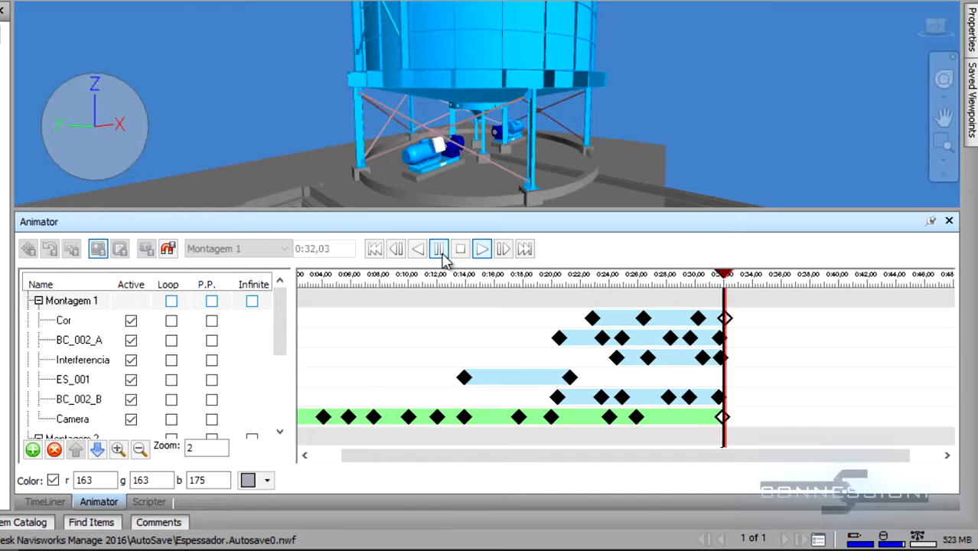
click(441, 250)
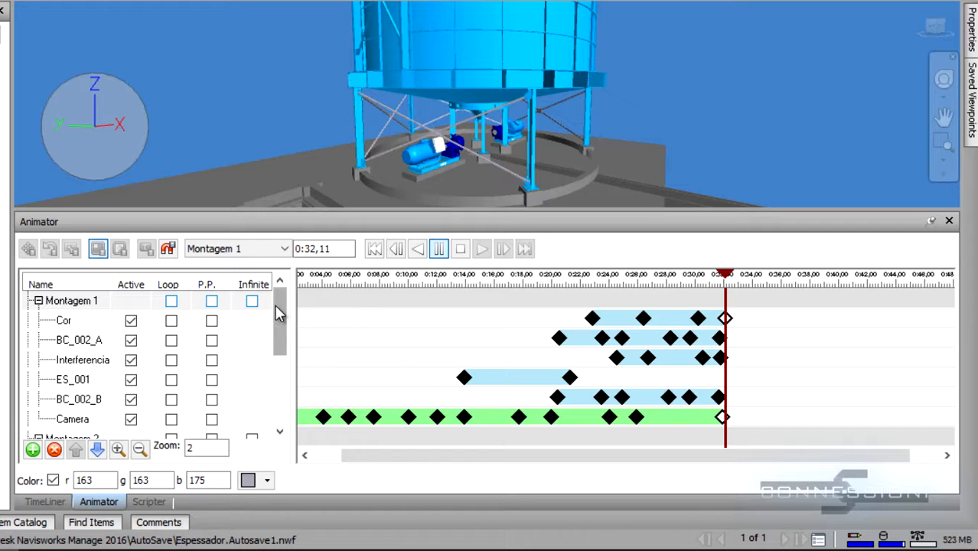
- Collapse the Montagem 1 and Montagem 2 scenes in the animation tree, and clear the scene selection
mouse_move(279, 316)
mouse_down()
mouse_move(283, 392)
mouse_move(290, 288)
mouse_move(294, 306)
mouse_up()
scroll(457, 182, down, 6)
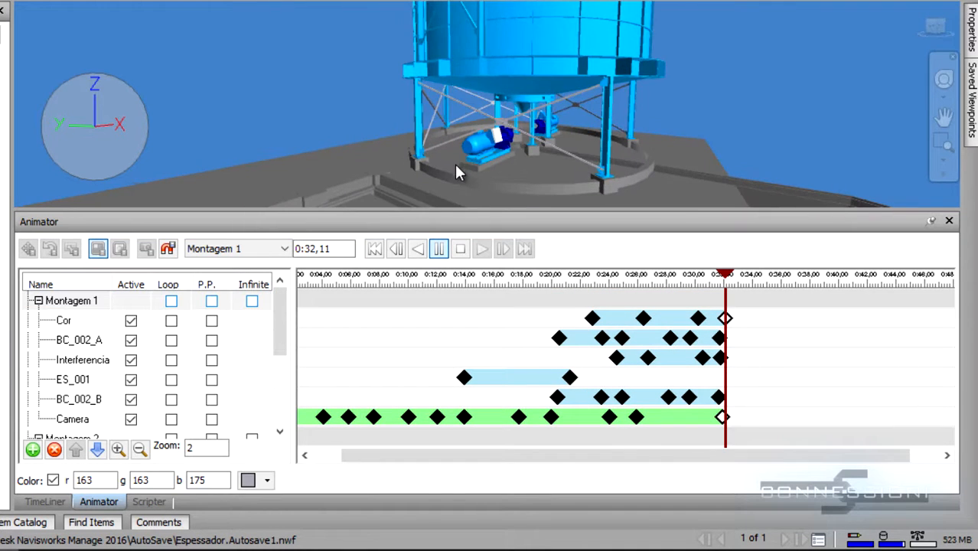
mouse_move(457, 182)
middle_down()
mouse_move(463, 125)
mouse_move(446, 141)
mouse_move(455, 124)
middle_up()
scroll(451, 129, down, 5)
scroll(444, 163, down, 5)
click(39, 301)
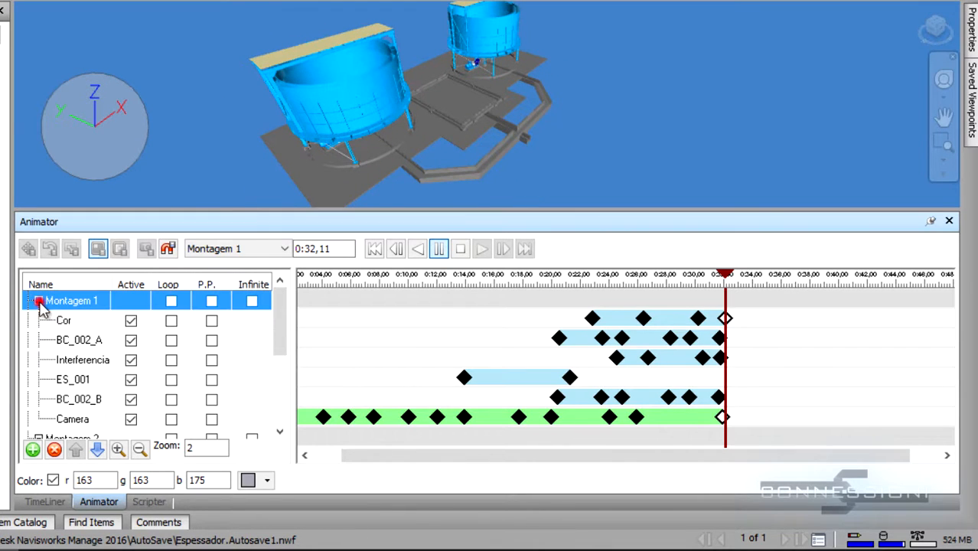
click(38, 321)
click(97, 377)
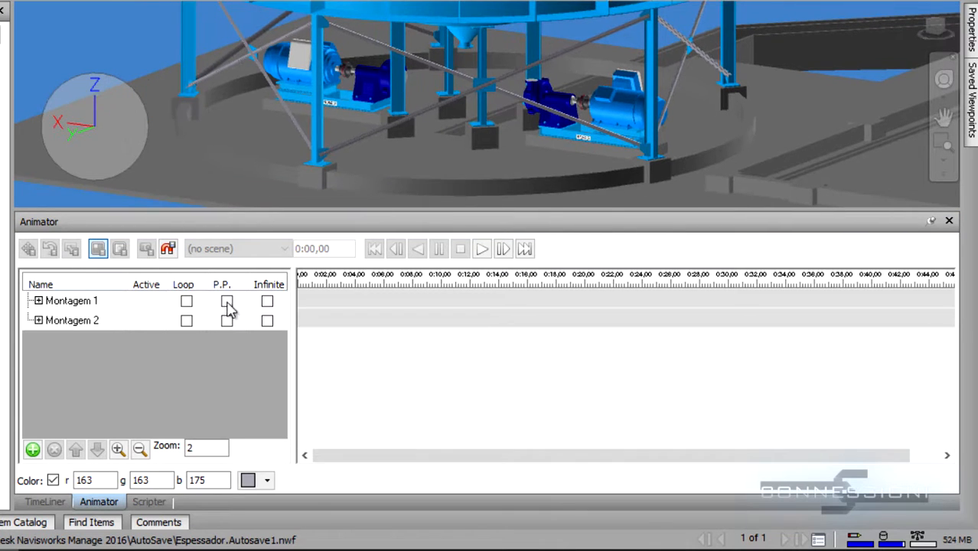
- Add a new animation scene and name it Section Plane
click(33, 449)
click(90, 461)
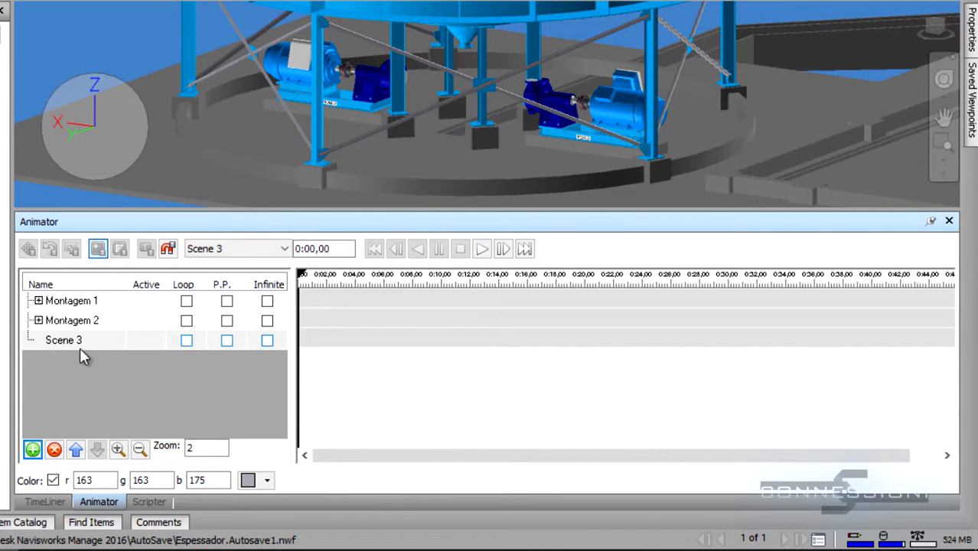
double_click(79, 345)
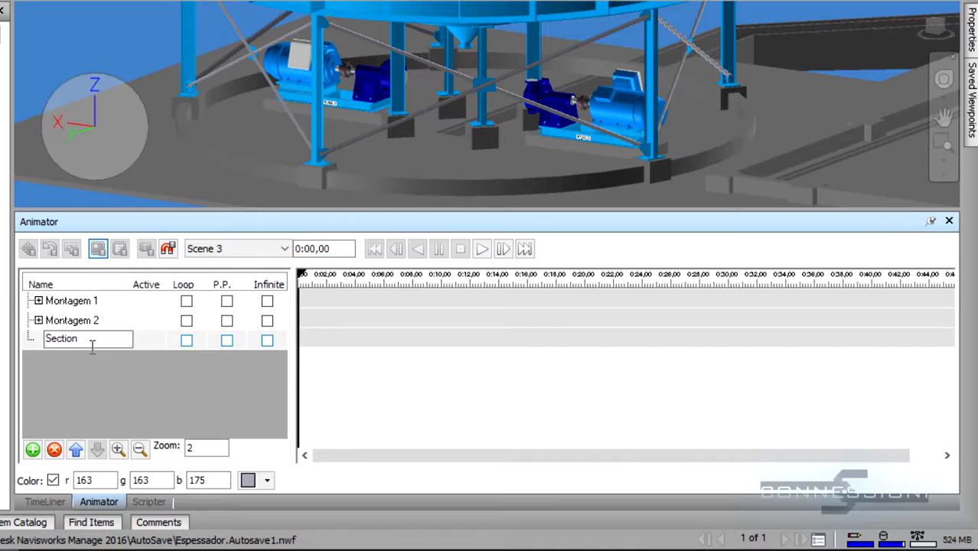
key(Return)
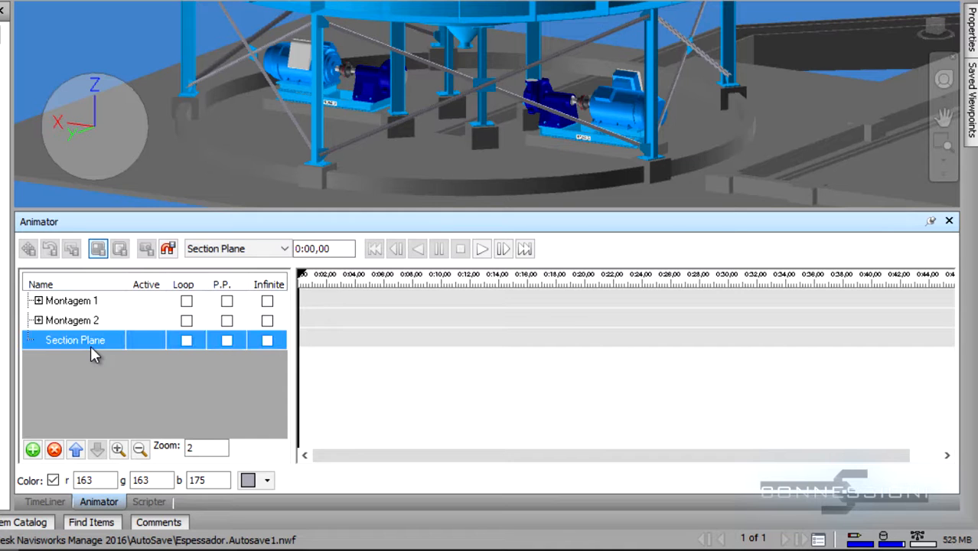
- Add a section plane animation to the Section Plane scene and name it Plane
click(34, 451)
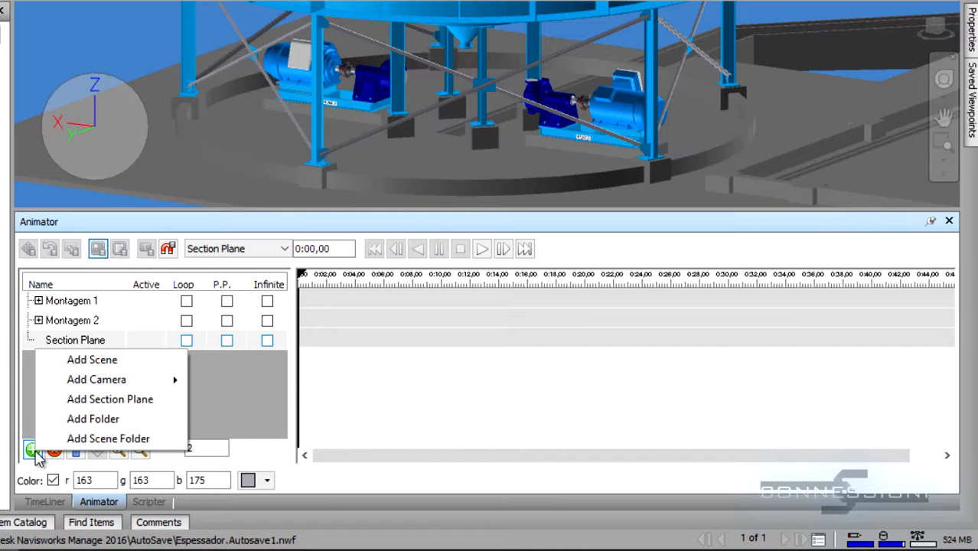
click(99, 401)
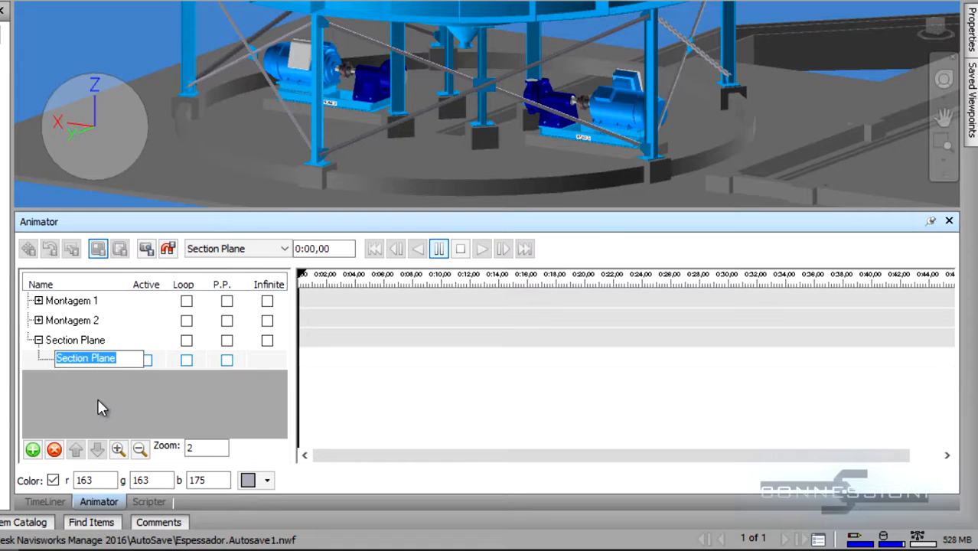
text(Pla)
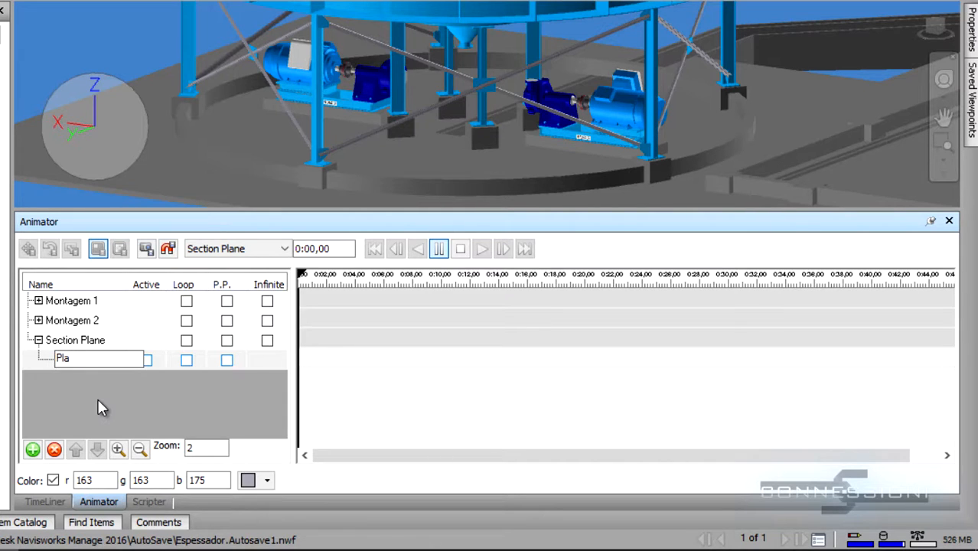
text(ne)
key(Return)
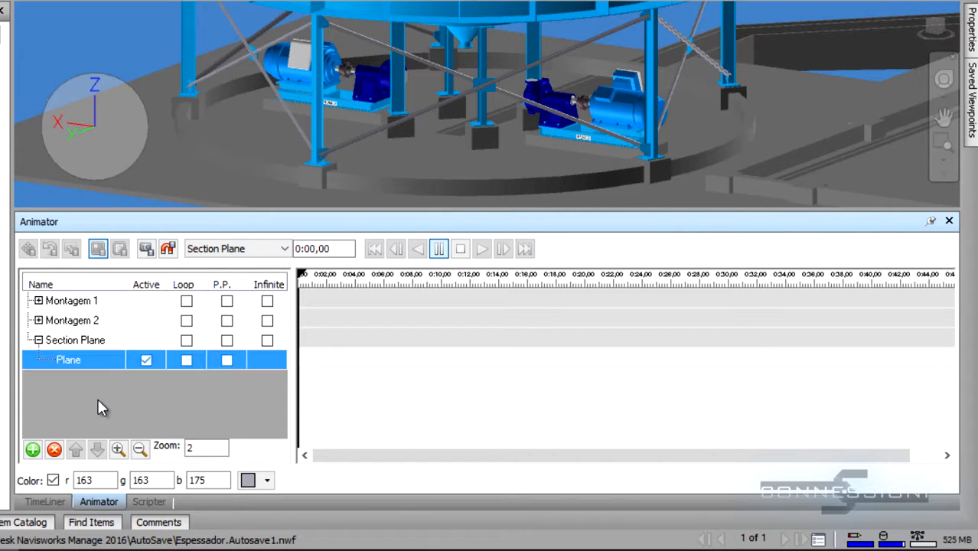
- Enable sectioning for the model containing the two tanks
scroll(452, 126, down, 6)
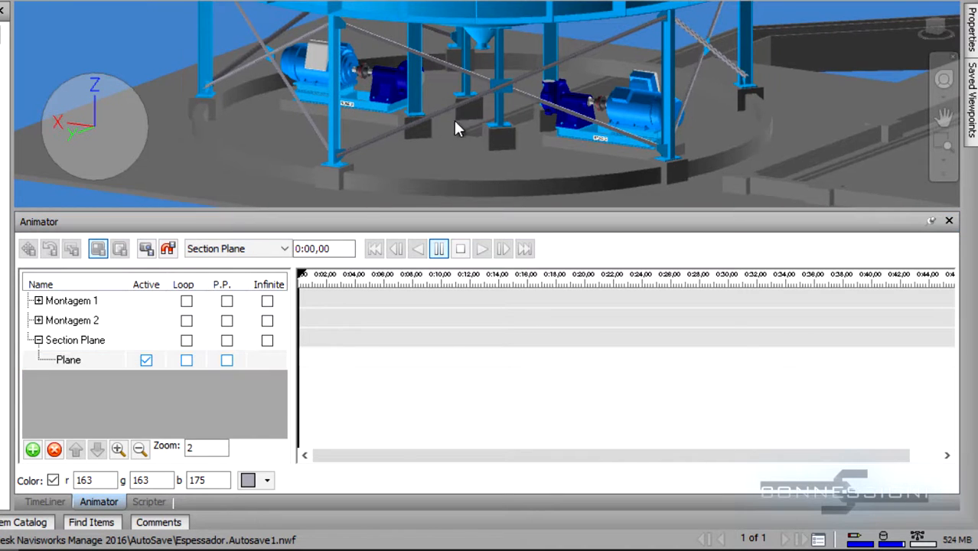
scroll(441, 176, down, 2)
mouse_move(448, 172)
middle_down()
mouse_move(407, 164)
mouse_move(414, 175)
mouse_move(398, 158)
mouse_move(405, 152)
middle_up()
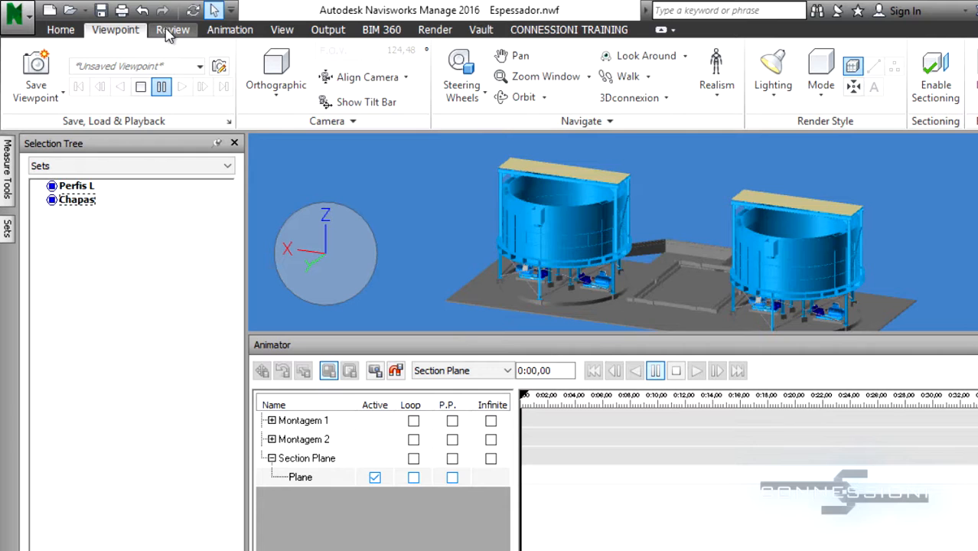
click(937, 88)
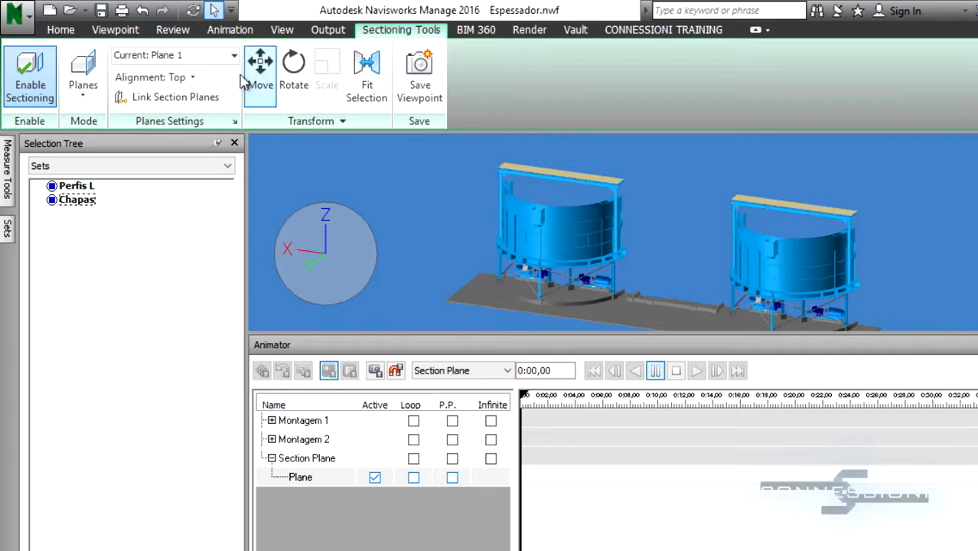
- Make Plane 1 the current section plane and align it to the top surface of the grey base slab
click(222, 56)
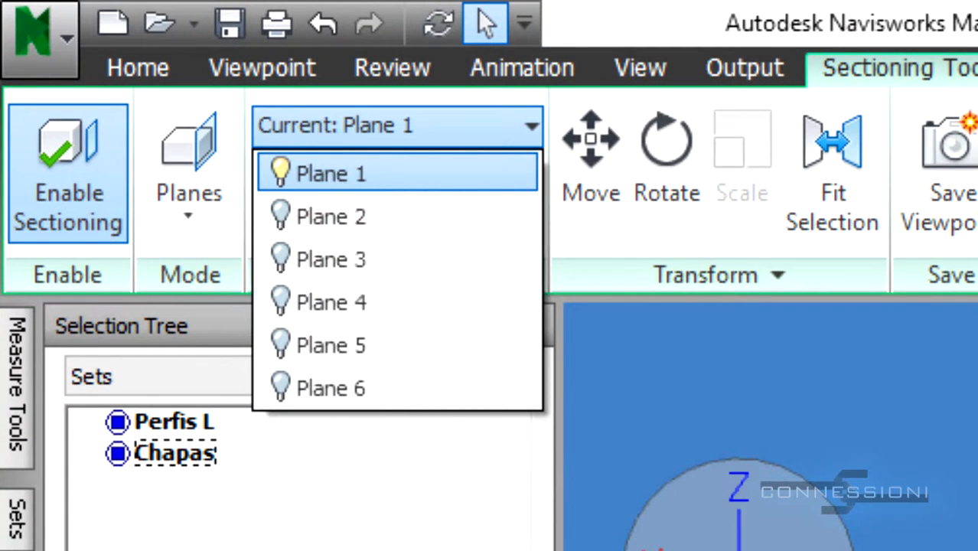
click(330, 179)
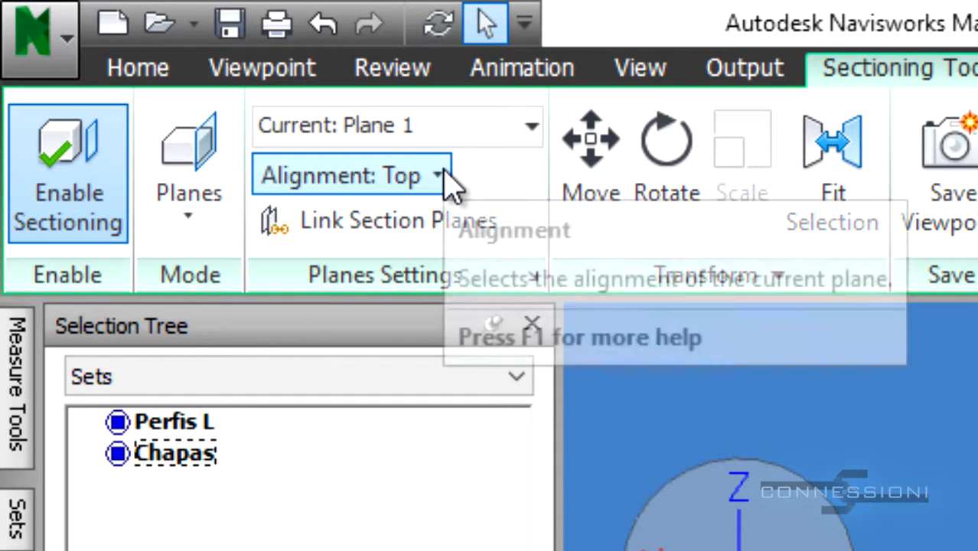
click(442, 173)
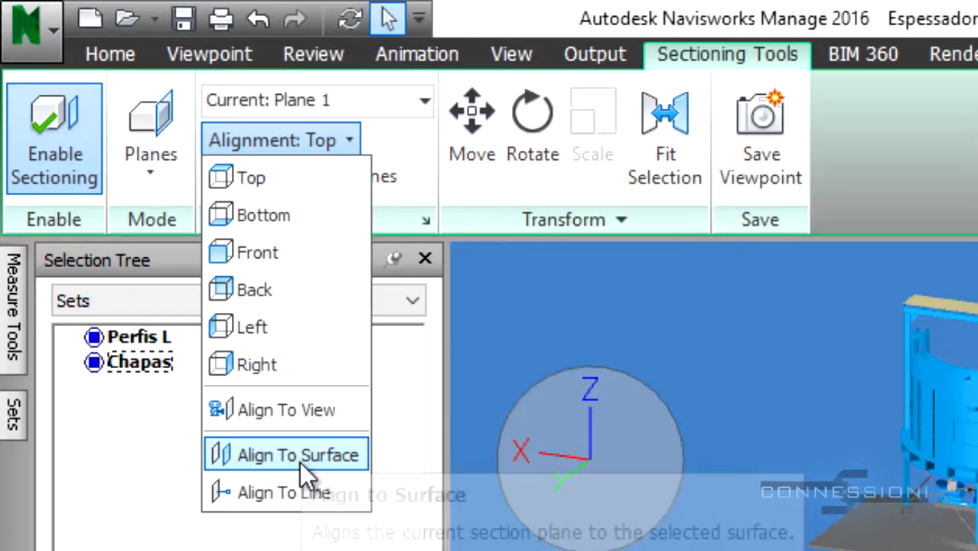
click(300, 463)
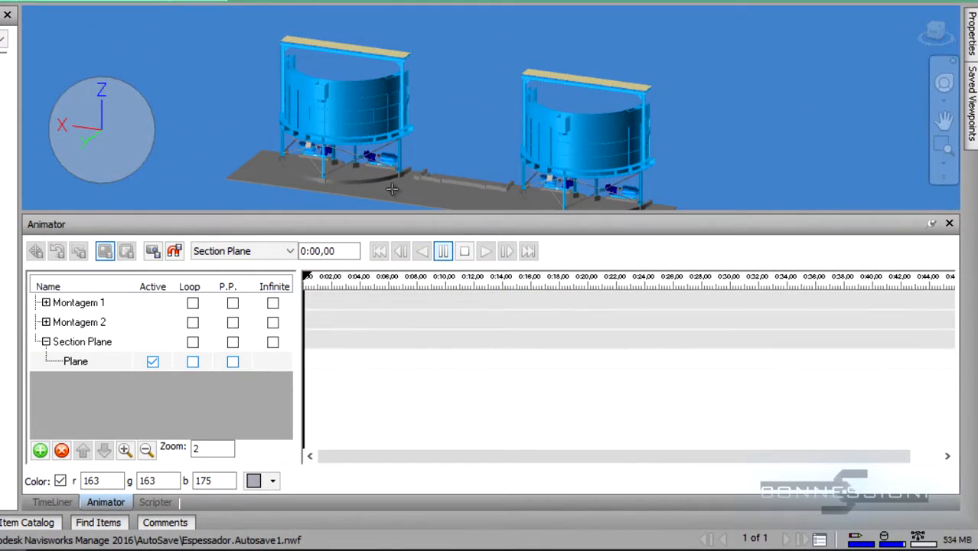
click(391, 189)
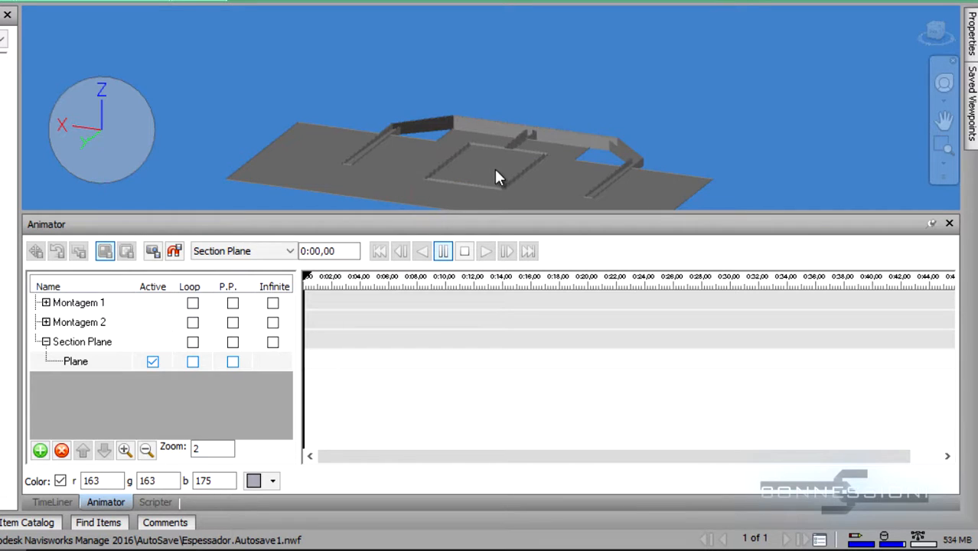
- Capture a keyframe for Plane at 0:00,00 with the section plane at slab level
middle_drag(495, 169, 474, 147)
scroll(479, 155, up, 2)
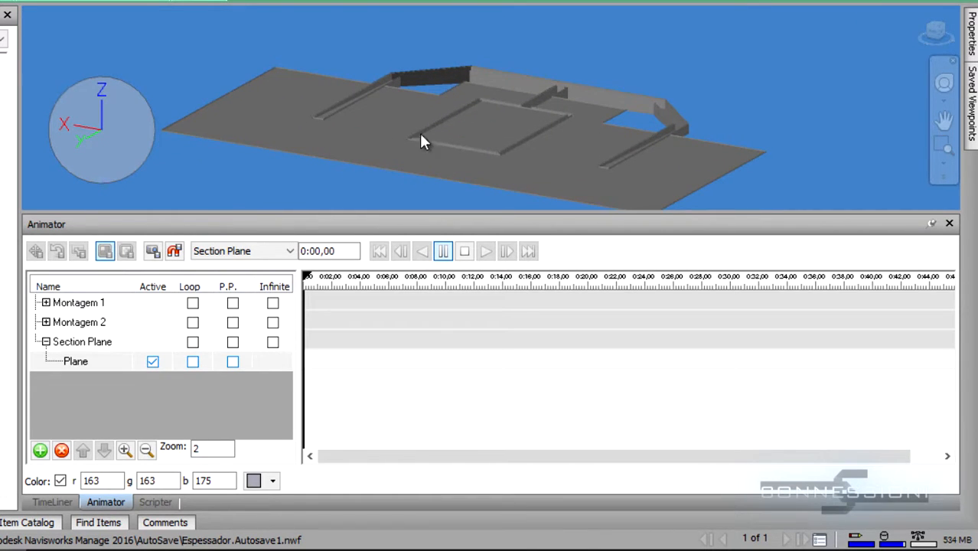
middle_drag(529, 151, 538, 127)
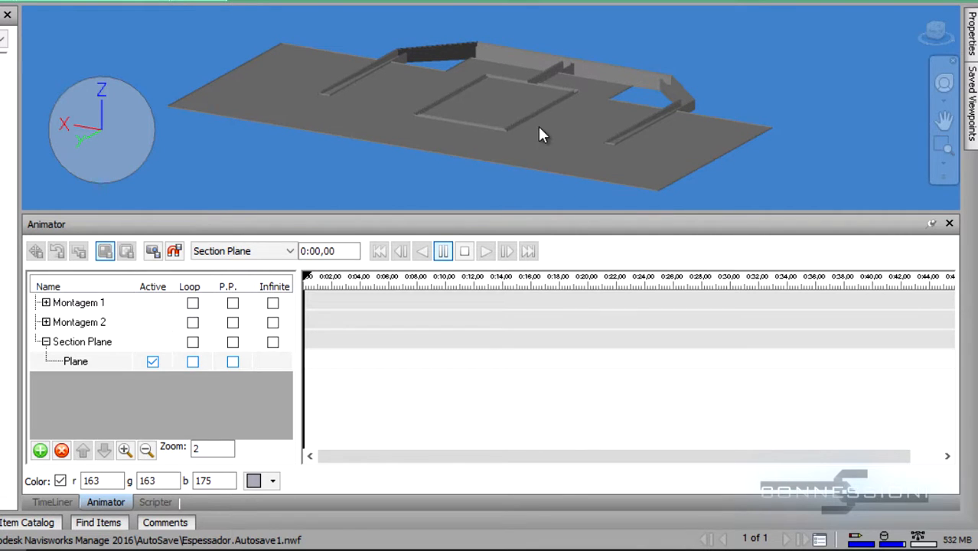
click(152, 252)
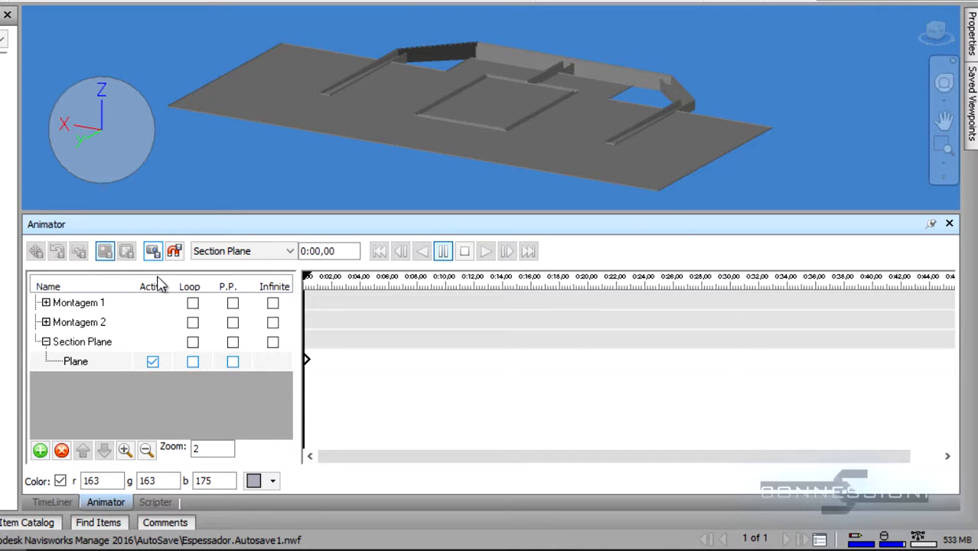
click(83, 363)
click(90, 385)
click(86, 364)
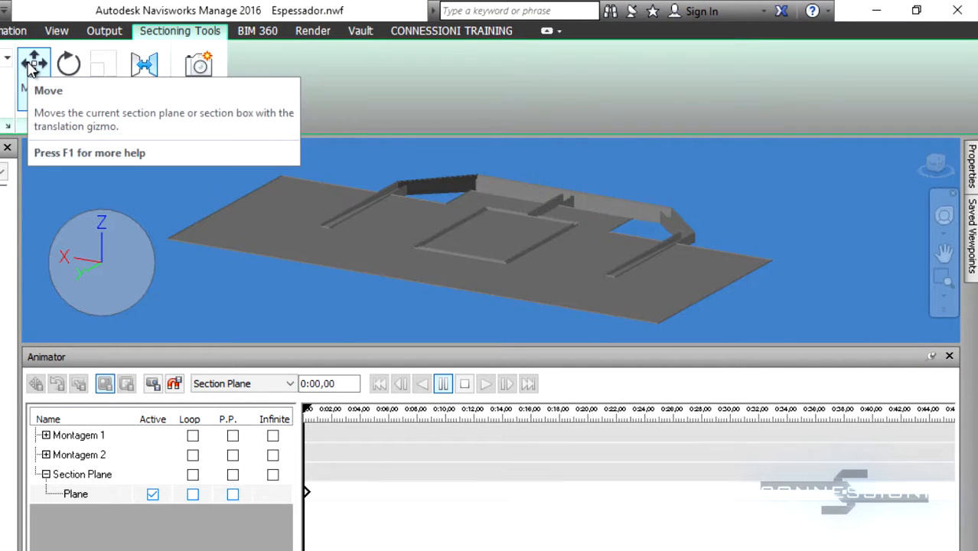
- Move the section plane vertically to just above the tanks at 0:10,19, and capture a second keyframe for Plane
click(31, 65)
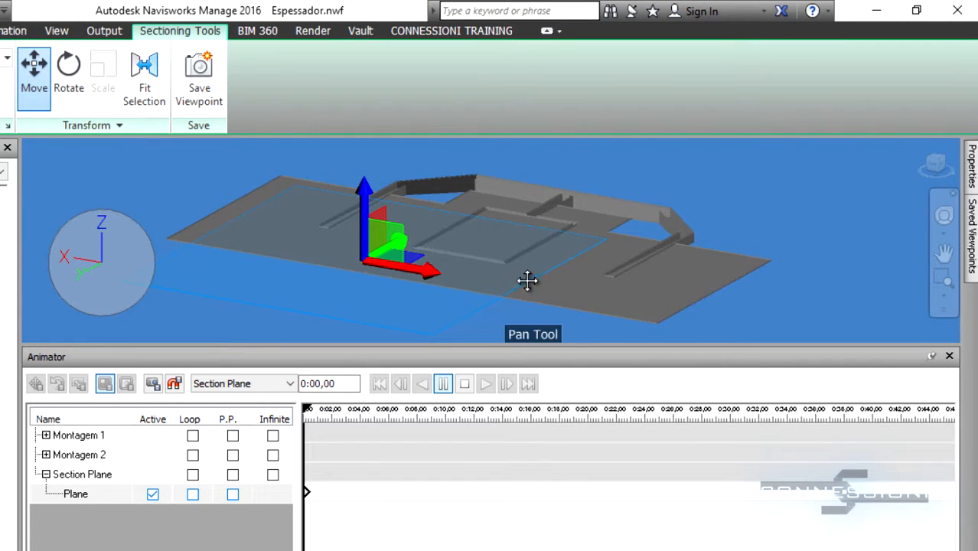
scroll(524, 280, down, 2)
scroll(521, 277, down, 3)
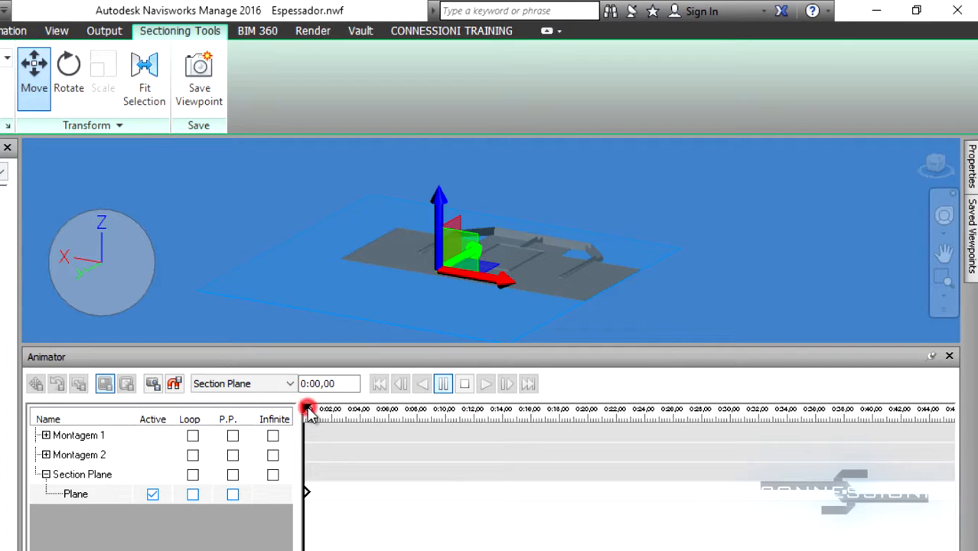
drag(307, 412, 451, 415)
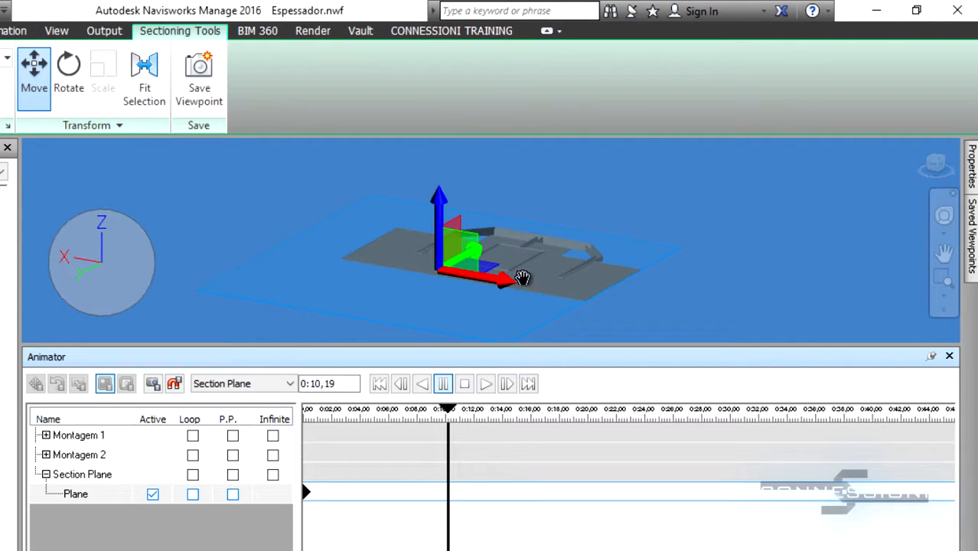
middle_drag(541, 253, 523, 269)
scroll(524, 270, down, 3)
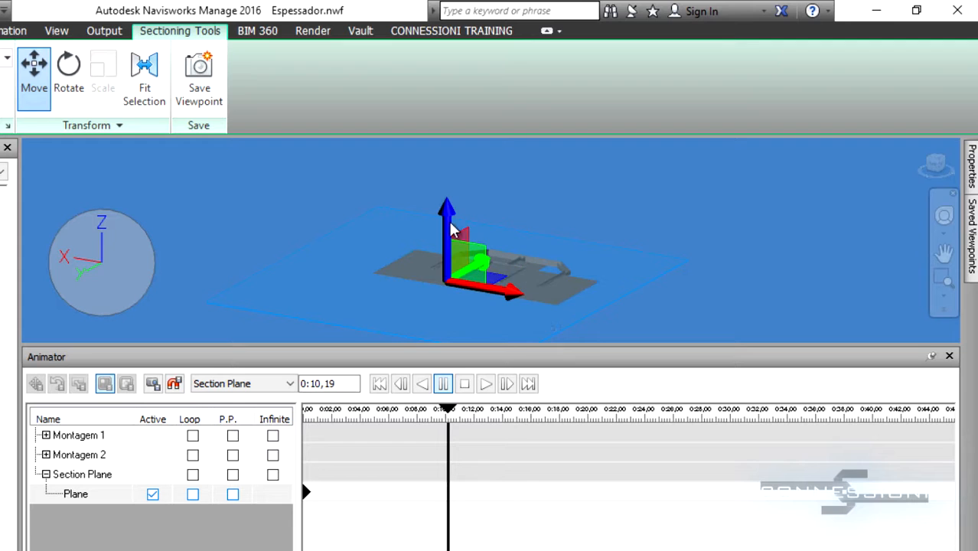
drag(447, 218, 454, 160)
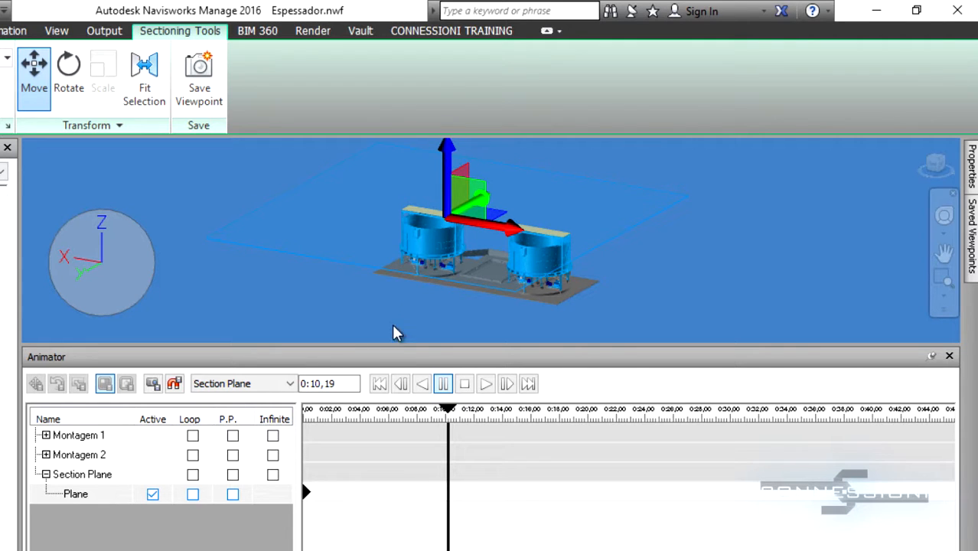
click(173, 383)
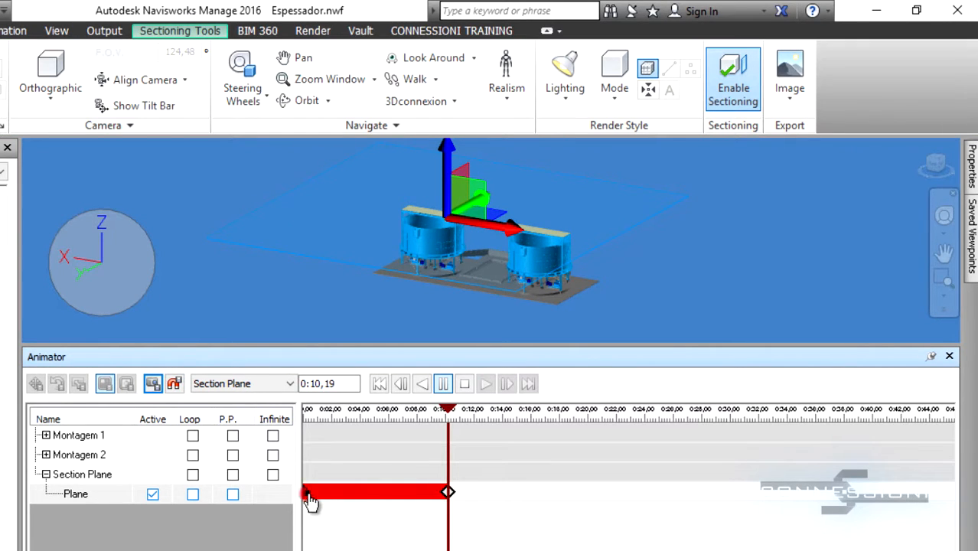
- Return to Plane's first keyframe at 0:00,00, and hide the section plane's Move gizmo
click(308, 496)
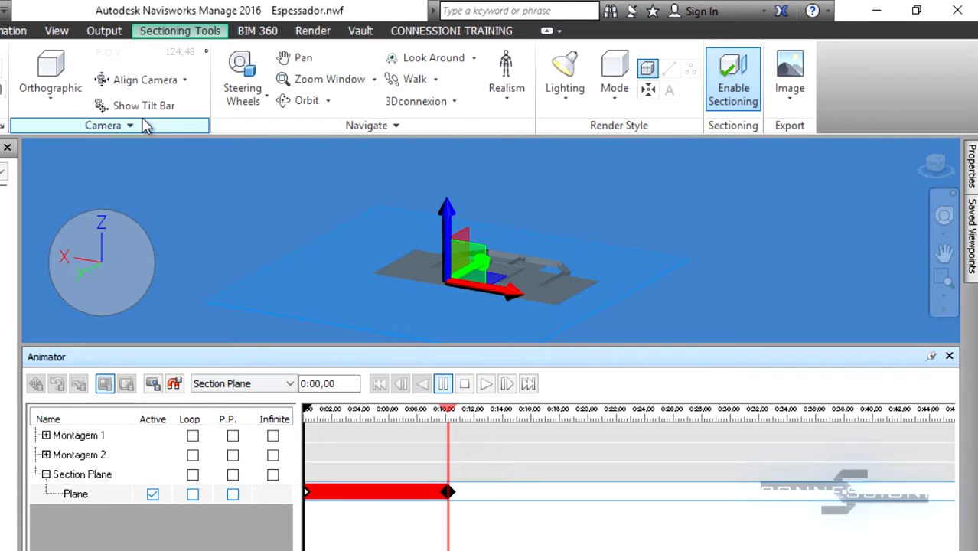
click(170, 32)
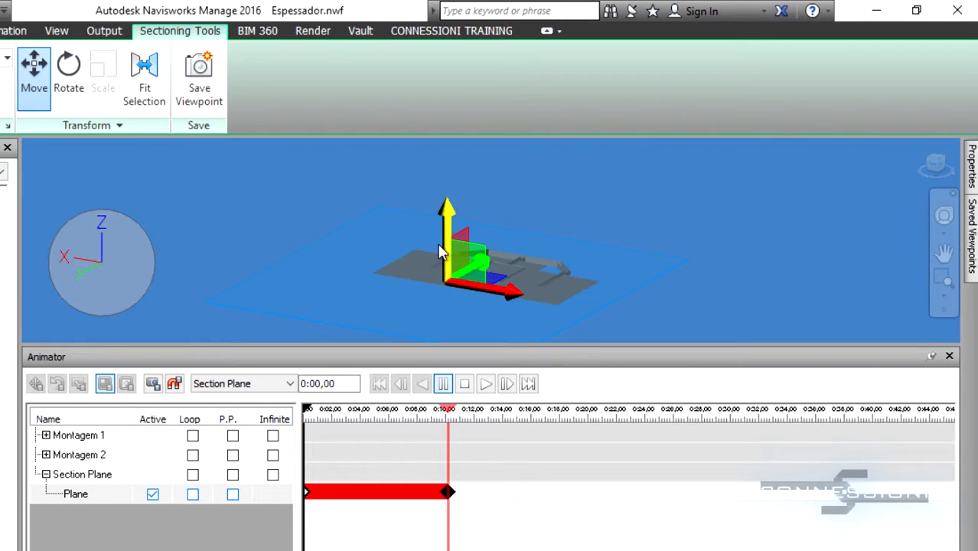
click(34, 68)
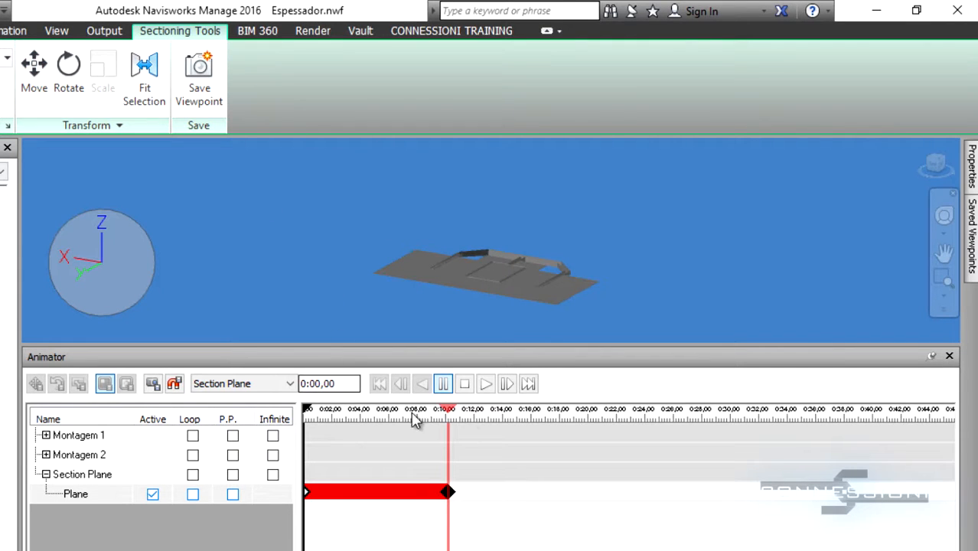
scroll(515, 266, up, 2)
scroll(516, 266, up, 2)
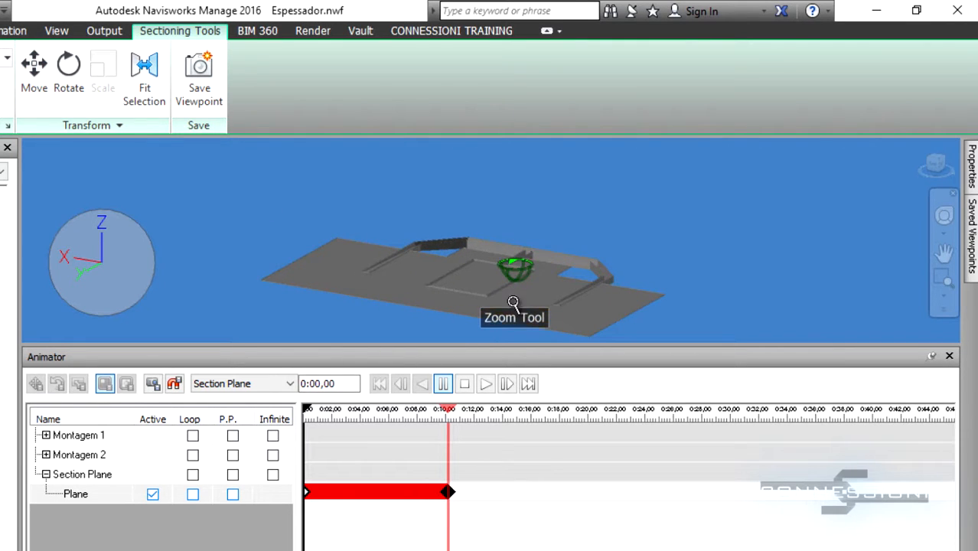
- Play the Section Plane scene to check how the rising section plane reveals the tanks
click(486, 383)
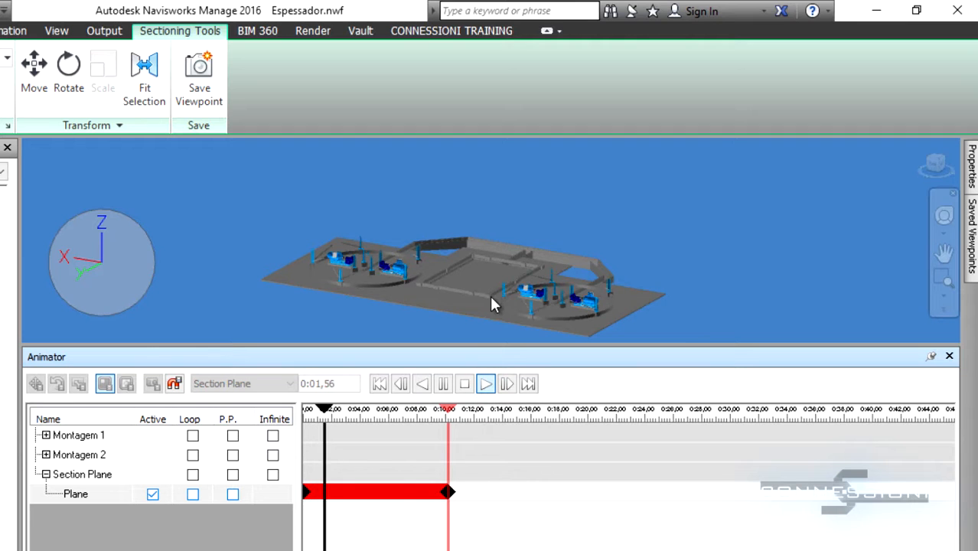
scroll(478, 277, up, 1)
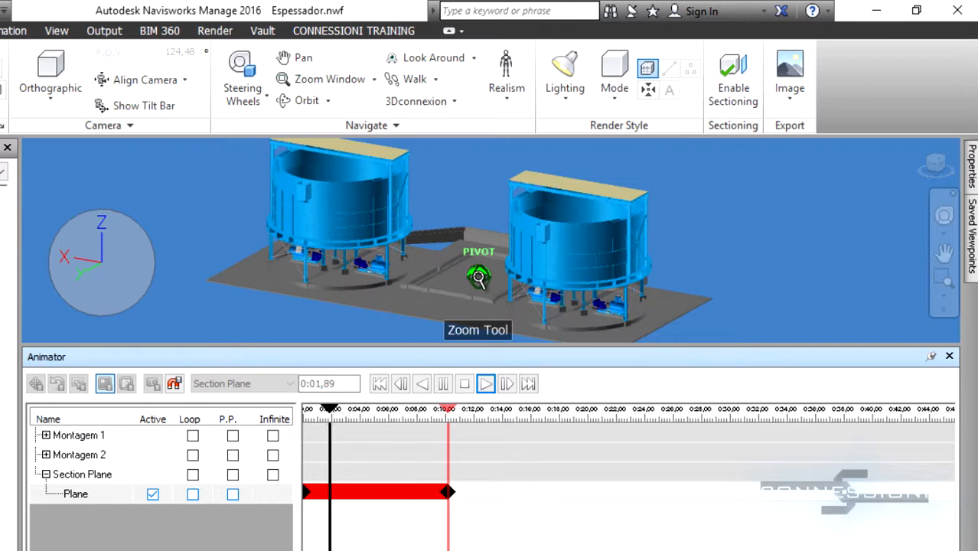
click(486, 384)
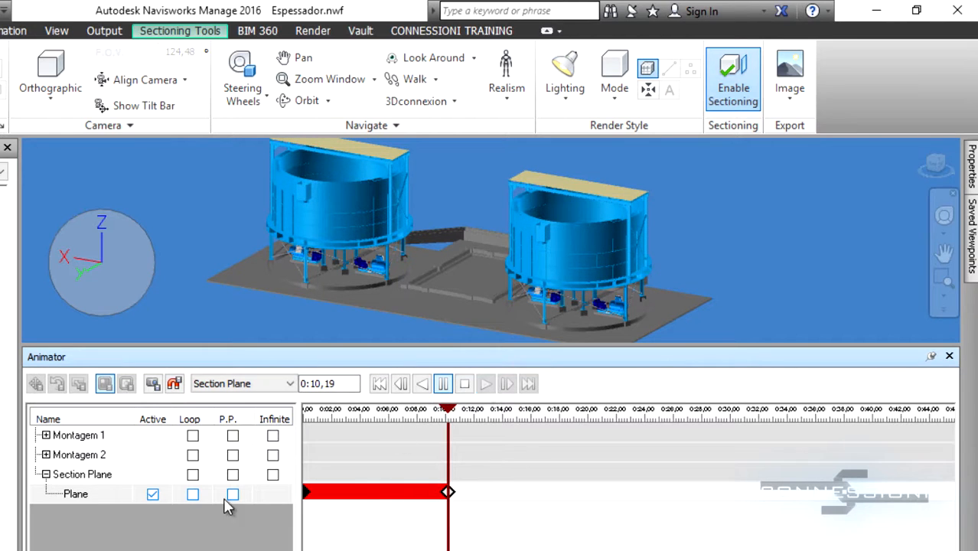
- Copy the Plane animation from the Section Plane scene and paste it into the Montagem 1 scene
right_click(81, 497)
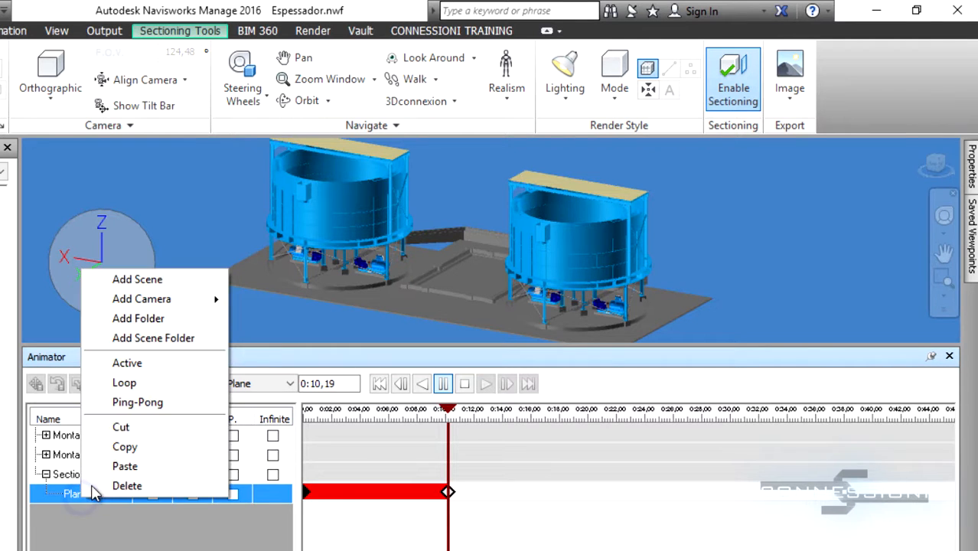
click(131, 449)
click(46, 474)
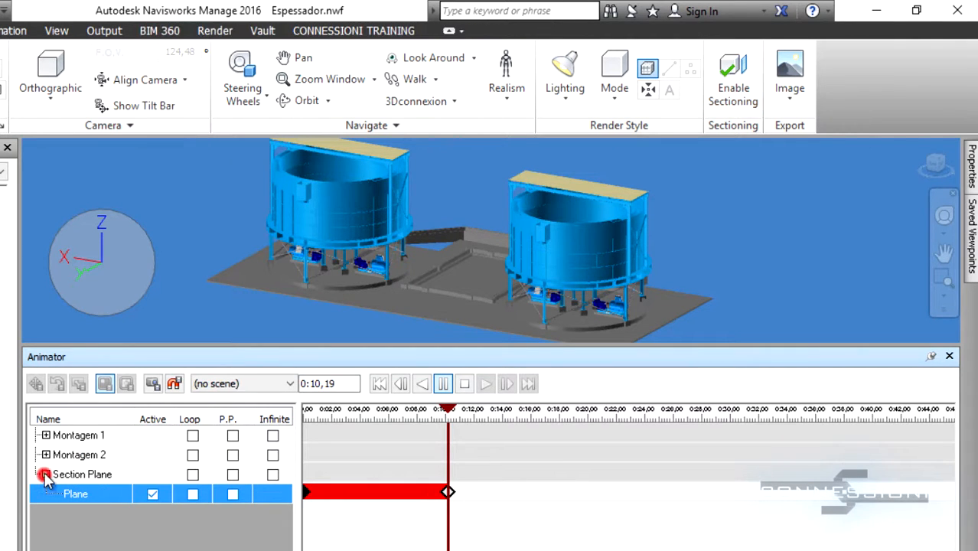
click(46, 435)
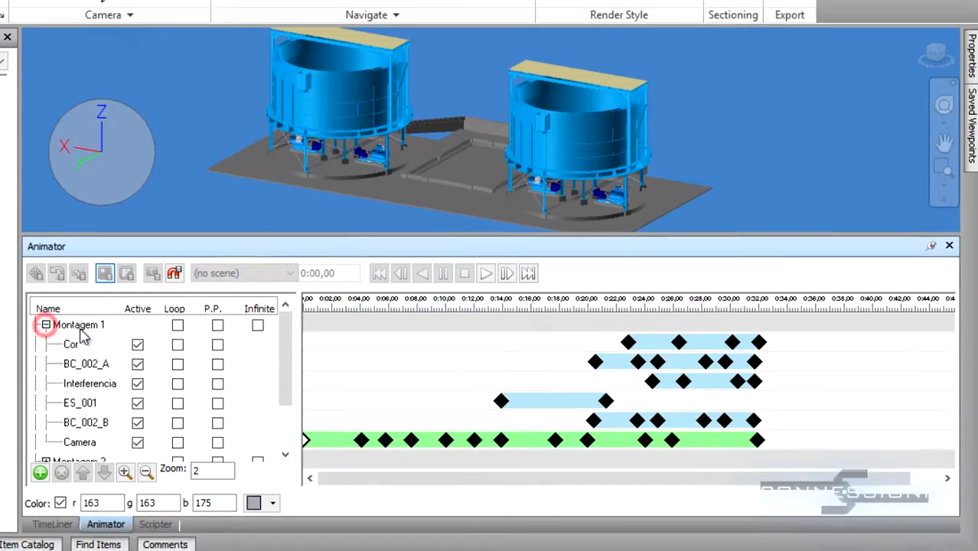
right_click(81, 326)
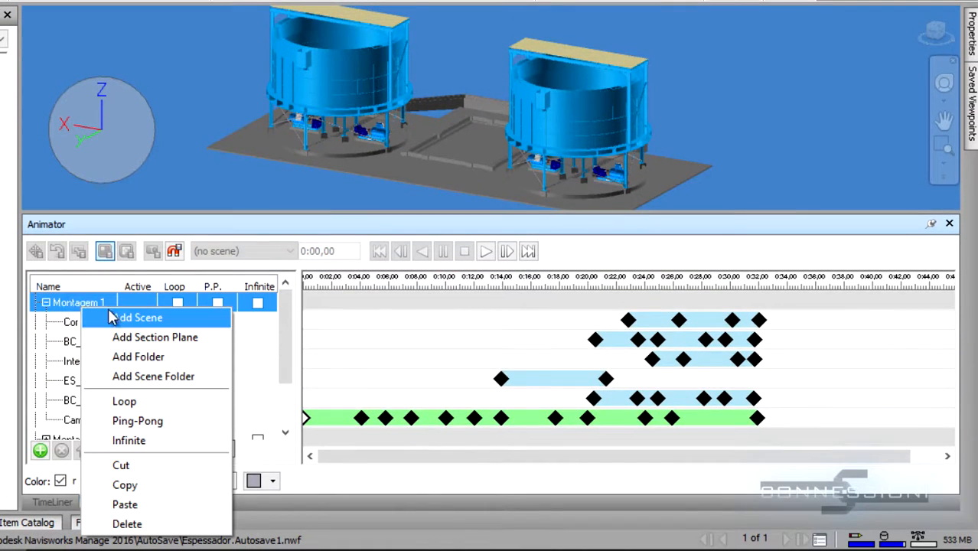
click(131, 502)
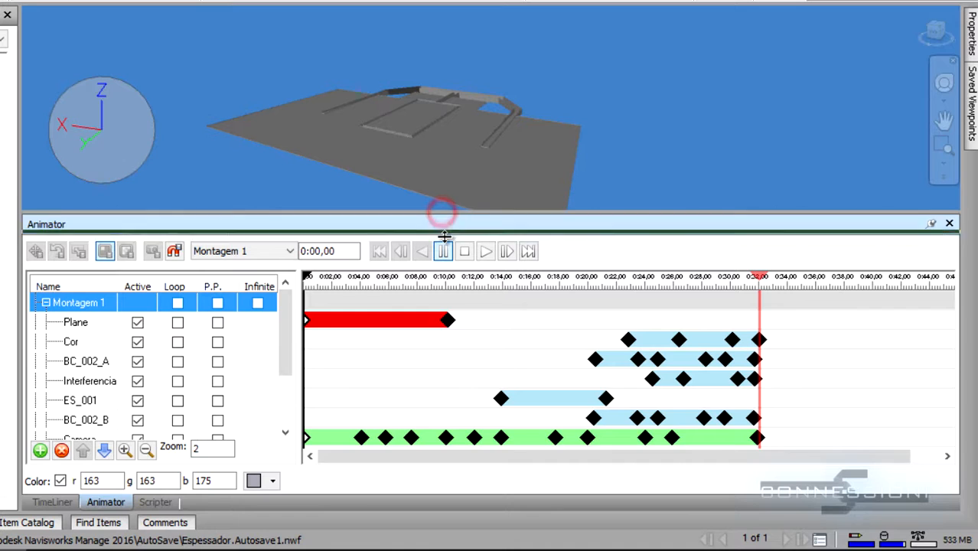
- Play the Montagem 1 scene to check the pasted section plane together with the camera and part animations
drag(444, 213, 444, 236)
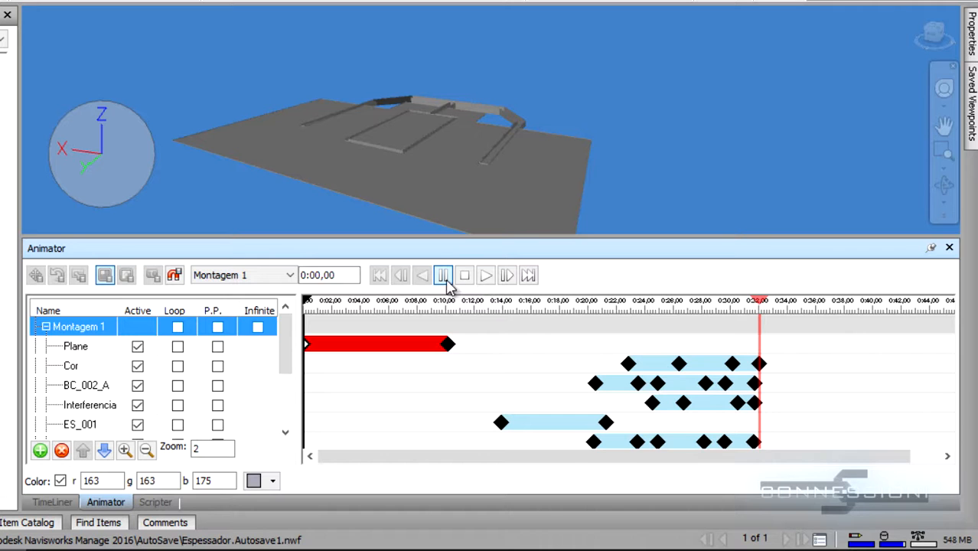
click(487, 277)
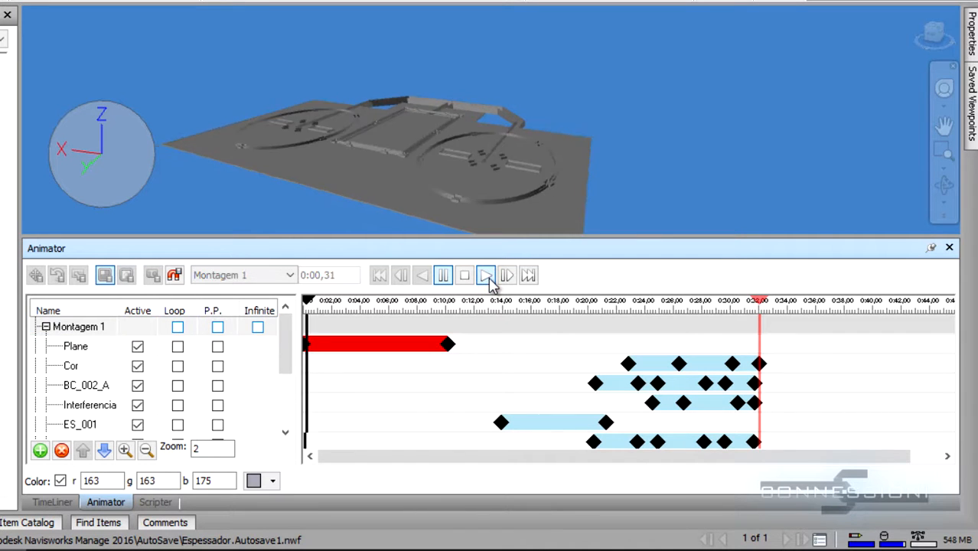
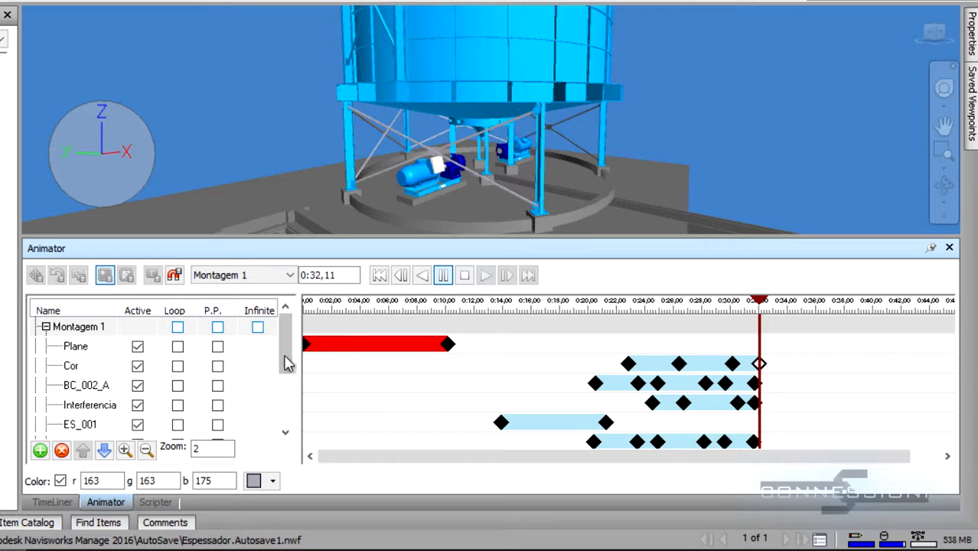
click(45, 327)
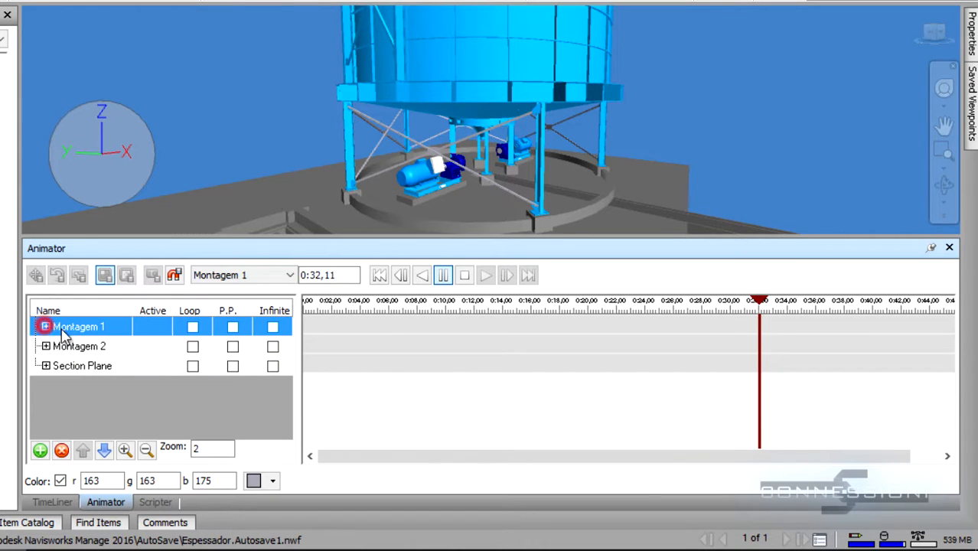
- Add a scene folder with the default name Scene folder and move Montagem 1 and Montagem 2 into it
click(111, 417)
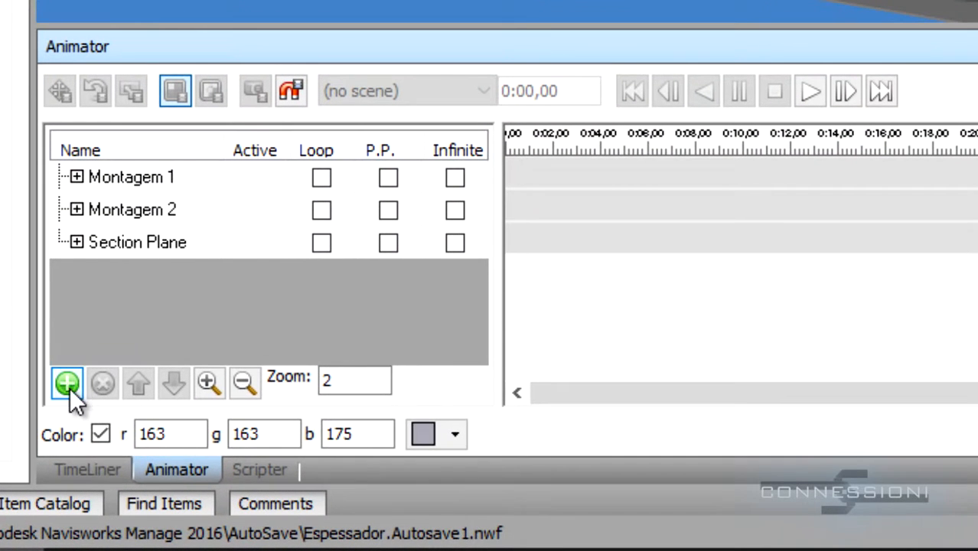
click(49, 427)
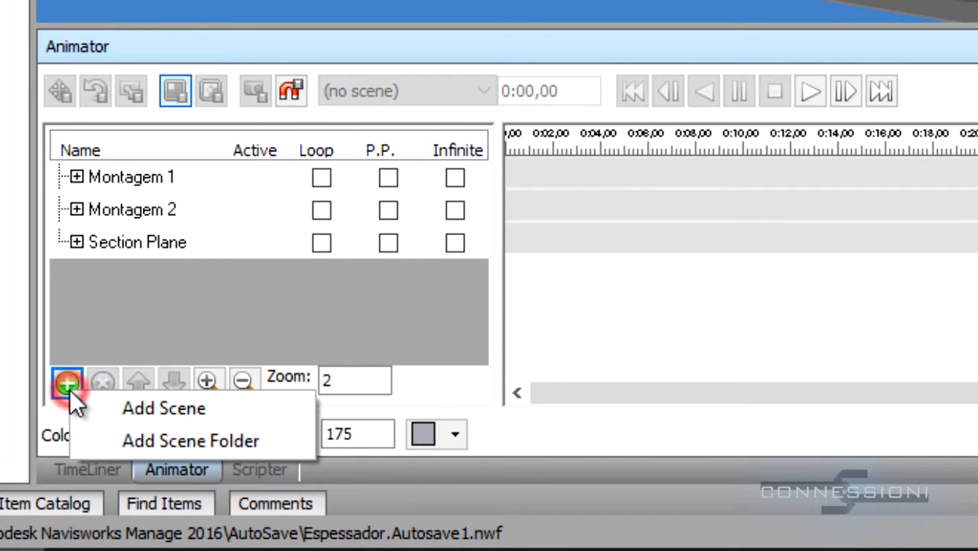
click(205, 441)
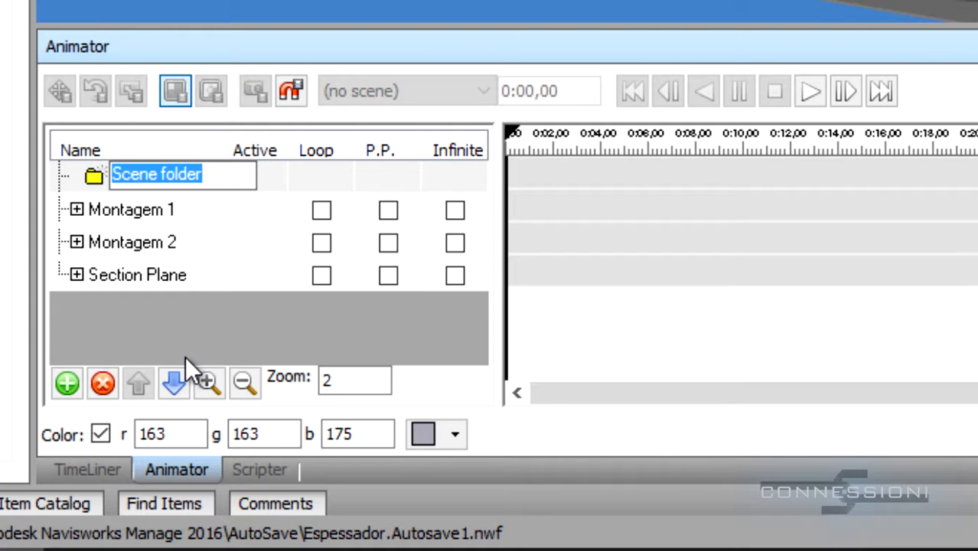
key(Return)
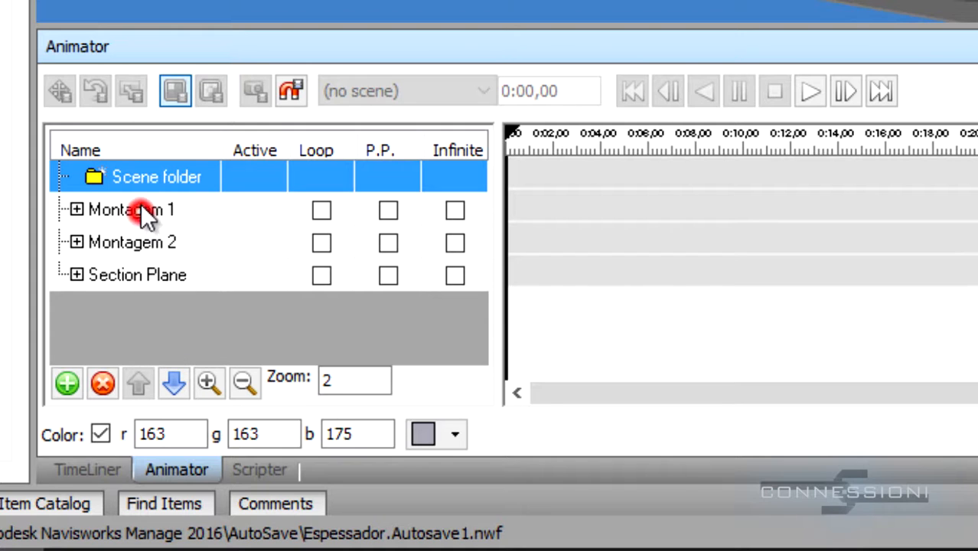
drag(141, 208, 131, 177)
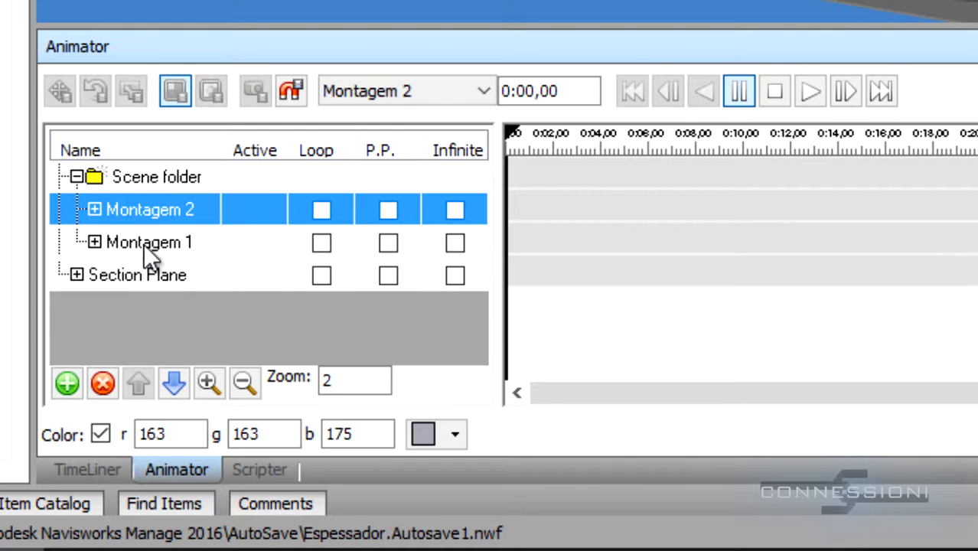
- Add a second scene folder named Scene folder Pl and move the Section Plane scene up to it
click(170, 315)
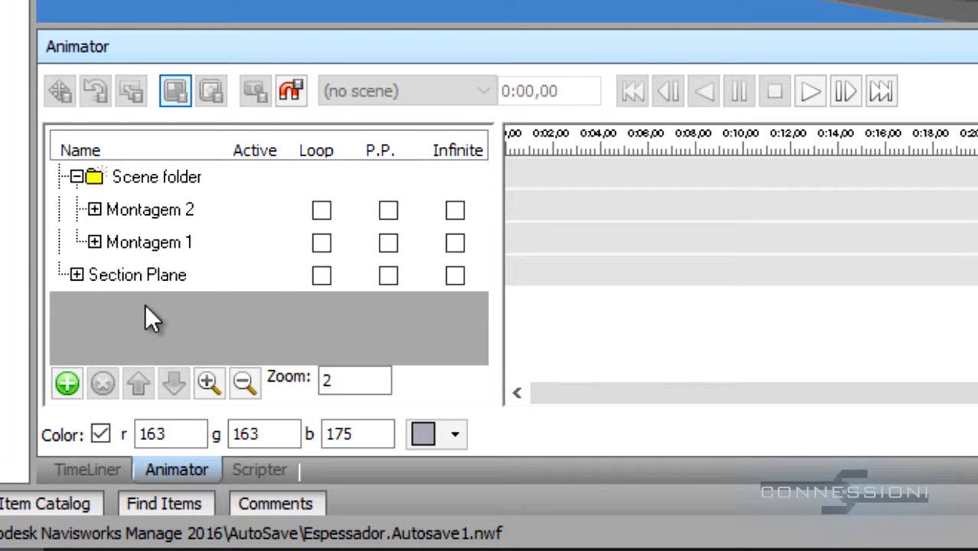
click(67, 383)
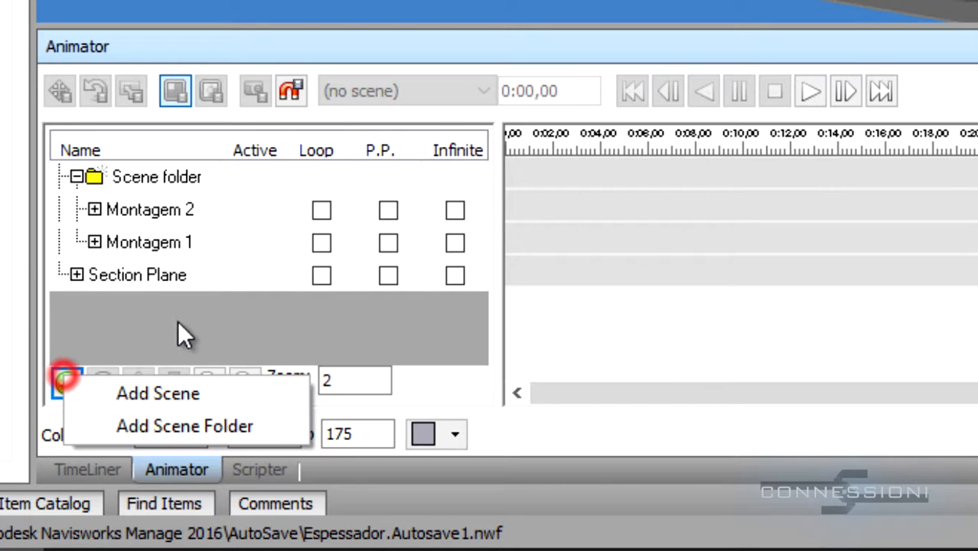
click(234, 425)
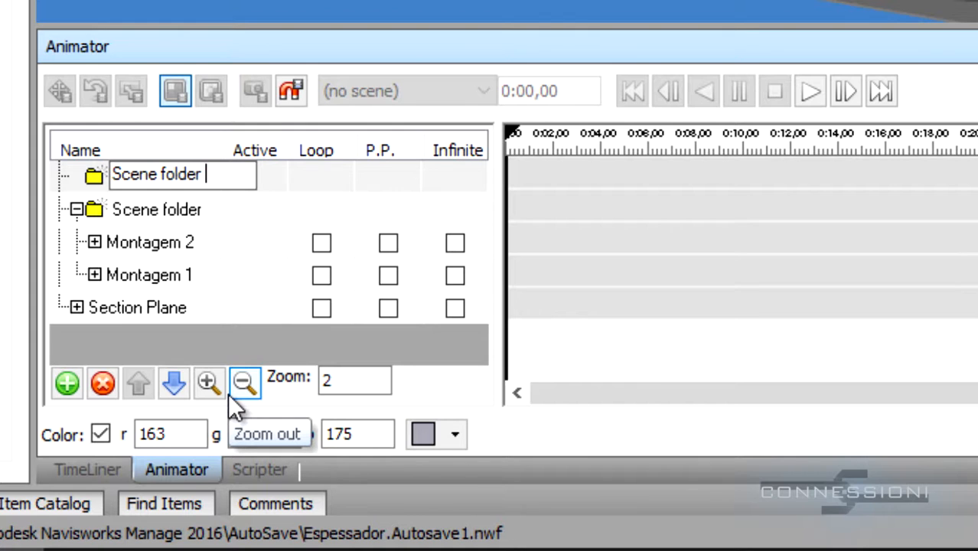
key(Return)
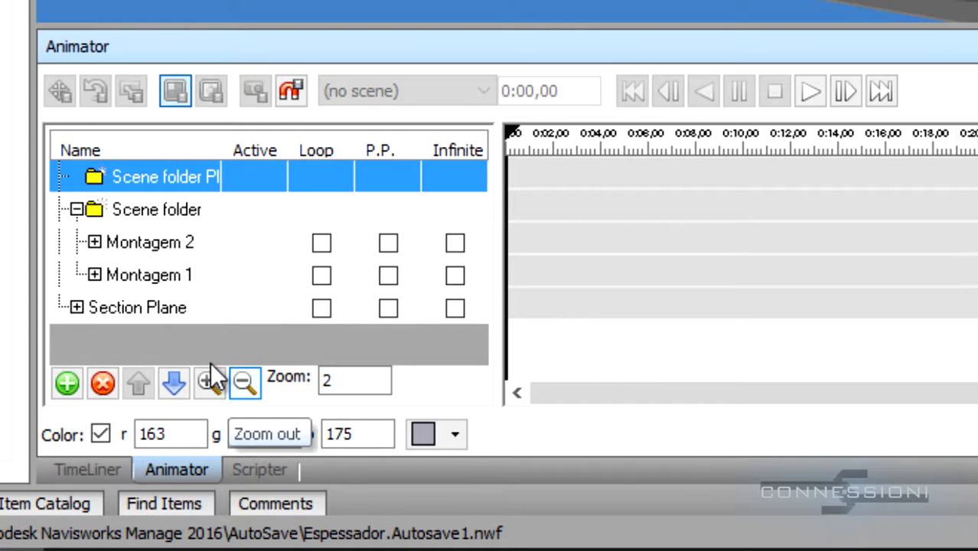
mouse_move(141, 316)
mouse_down()
mouse_move(149, 182)
mouse_move(160, 173)
mouse_up()
click(146, 245)
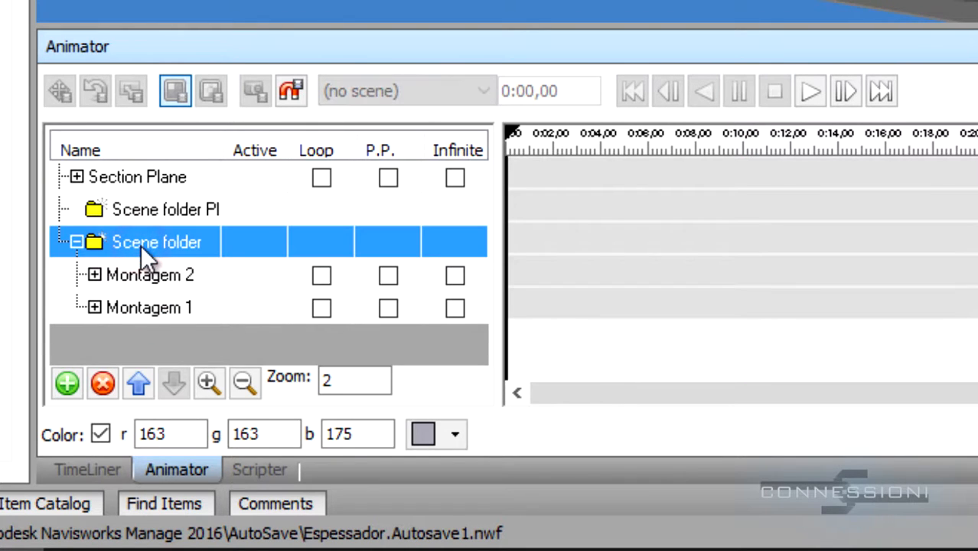
click(114, 332)
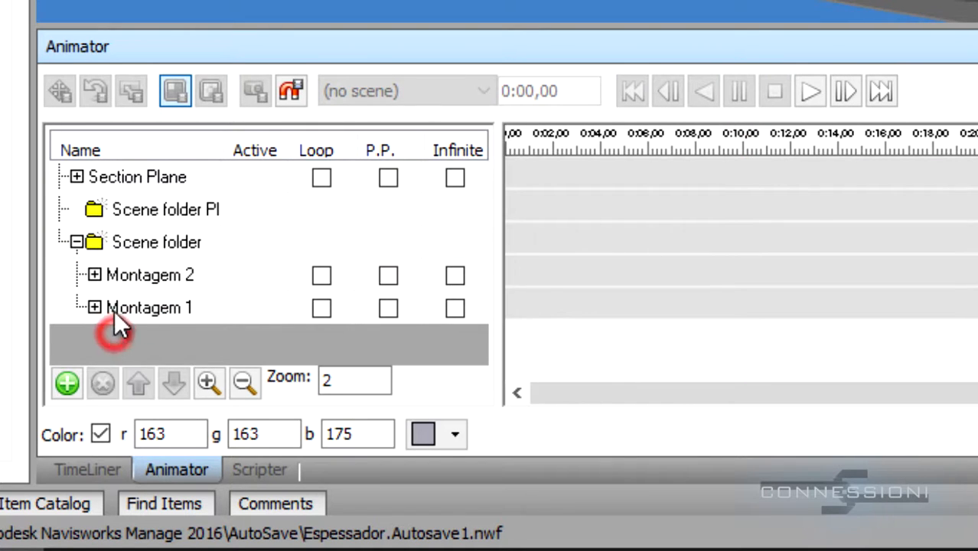
click(134, 272)
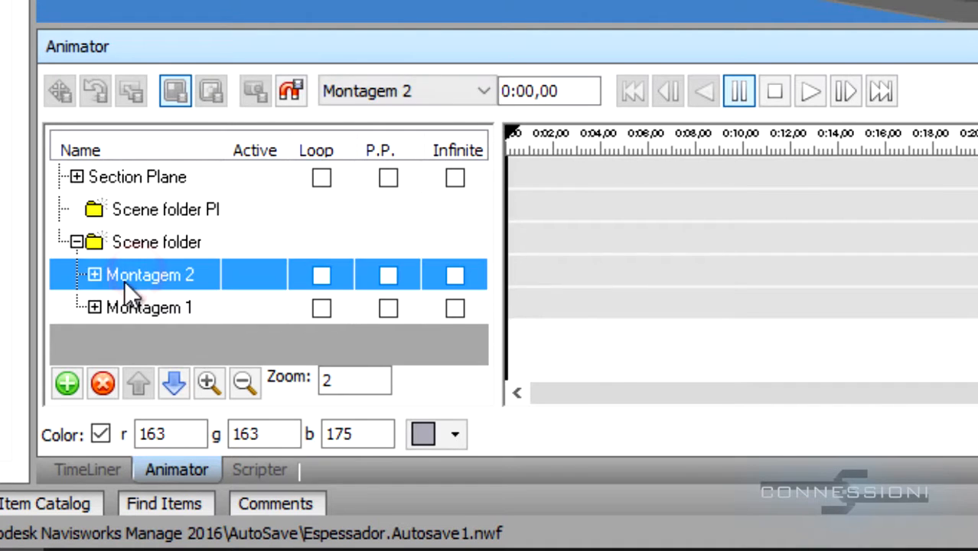
click(69, 386)
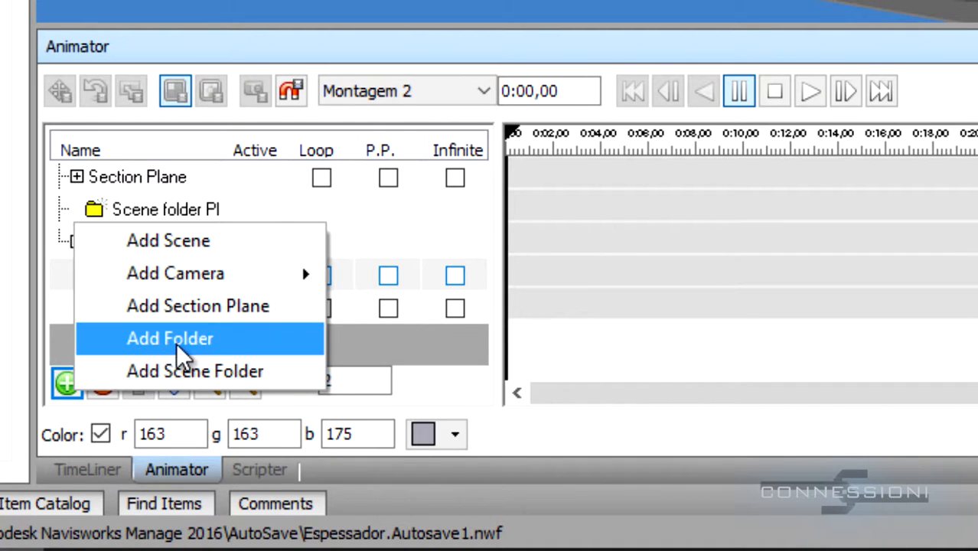
click(243, 342)
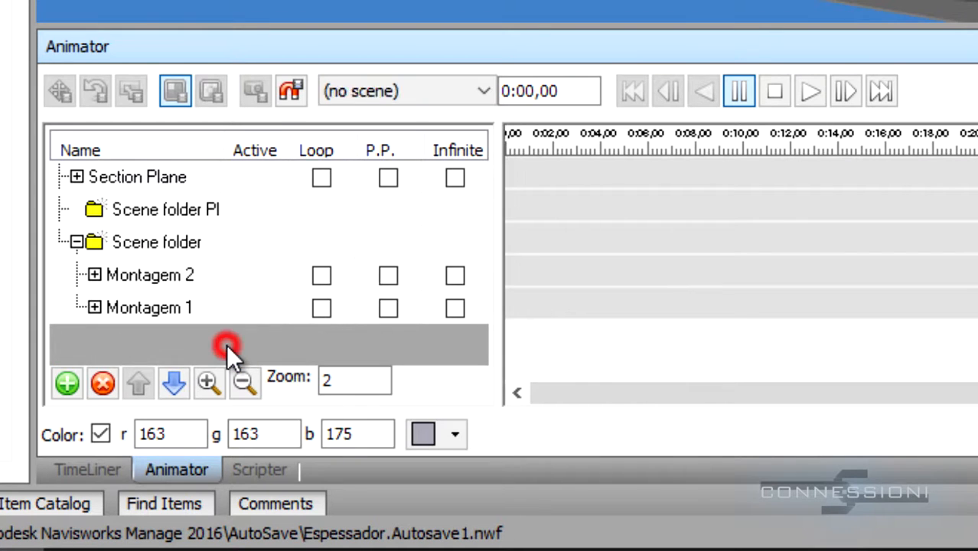
click(227, 344)
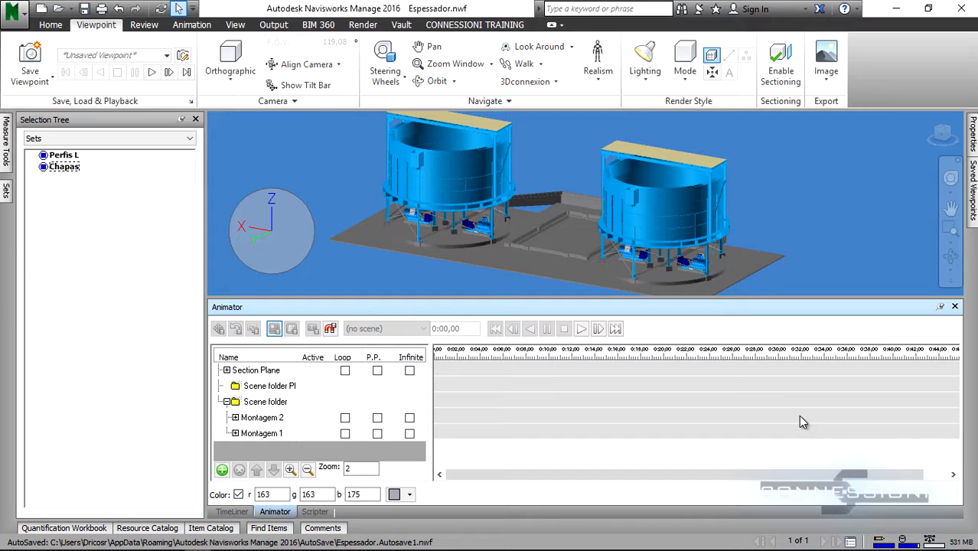
- Close the Animator and Selection Tree windows, and save the Espessador.nwf file
drag(682, 298, 685, 304)
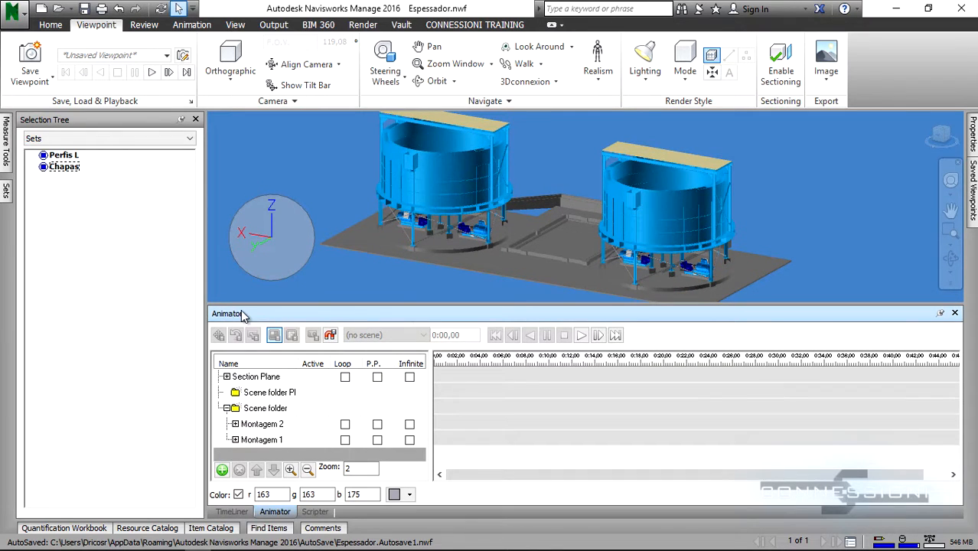
click(955, 313)
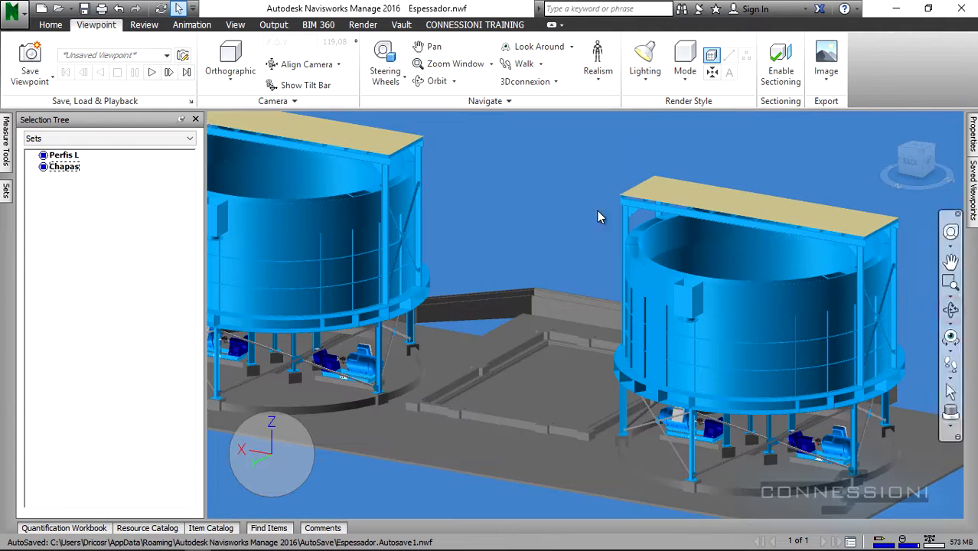
click(196, 120)
click(458, 187)
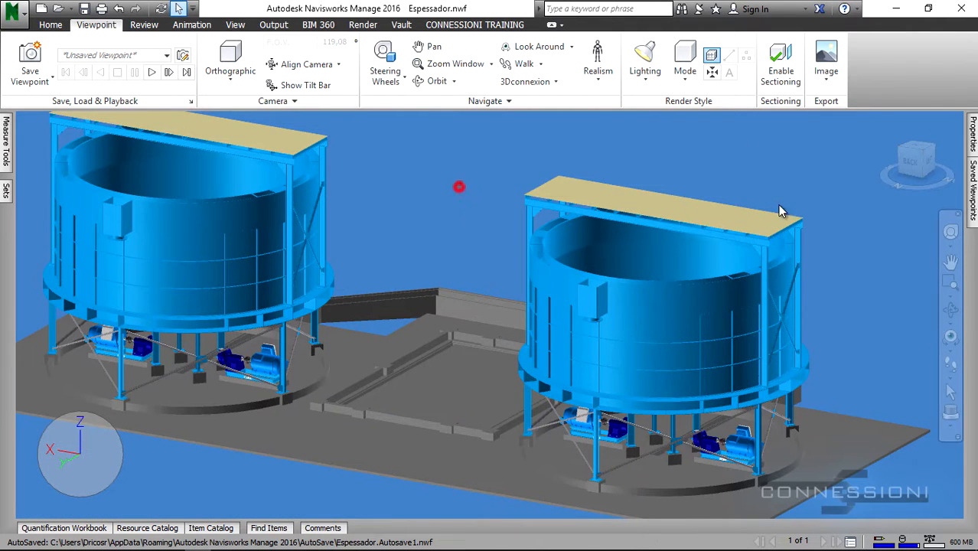
click(924, 156)
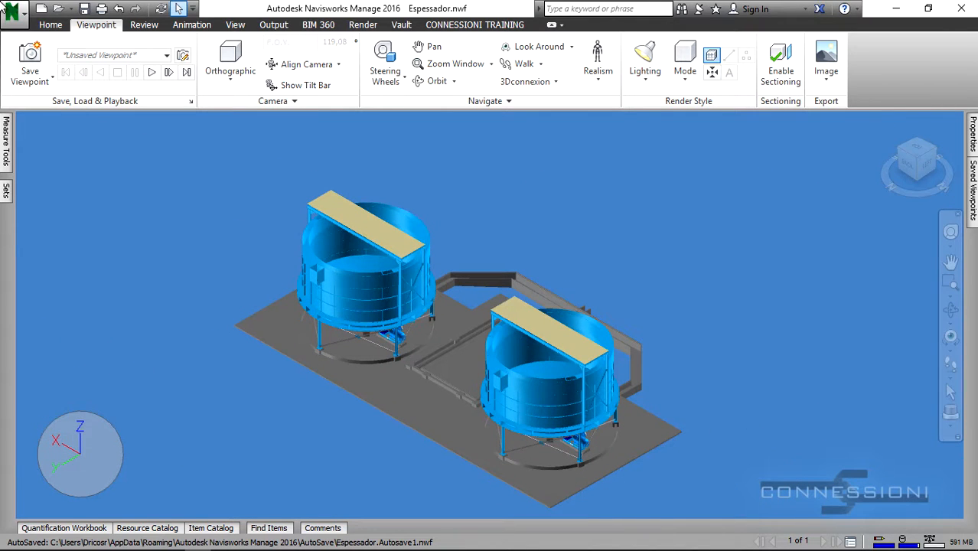
click(83, 8)
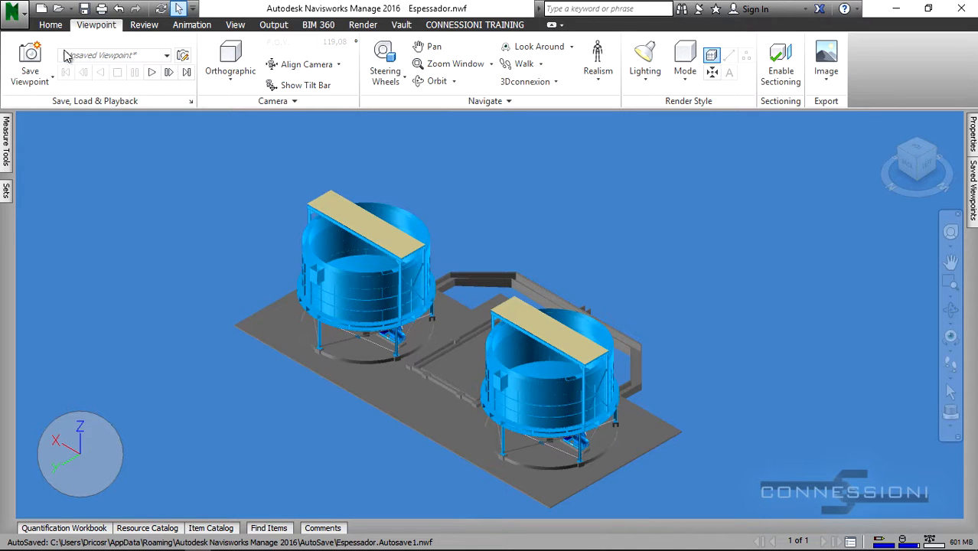
- Open the Clash Detective window and pin it so it stays open beside the tank model
scroll(67, 56, up, 1)
click(609, 65)
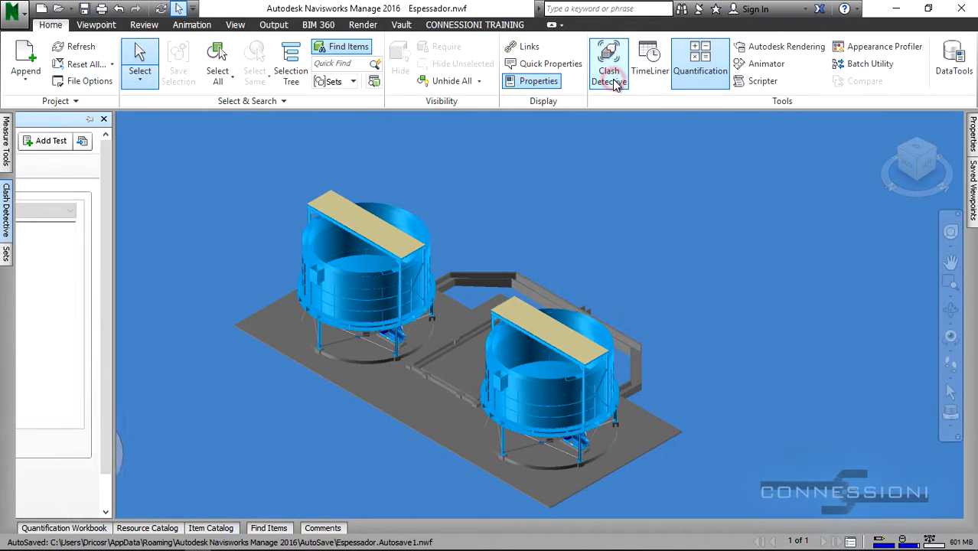
click(543, 120)
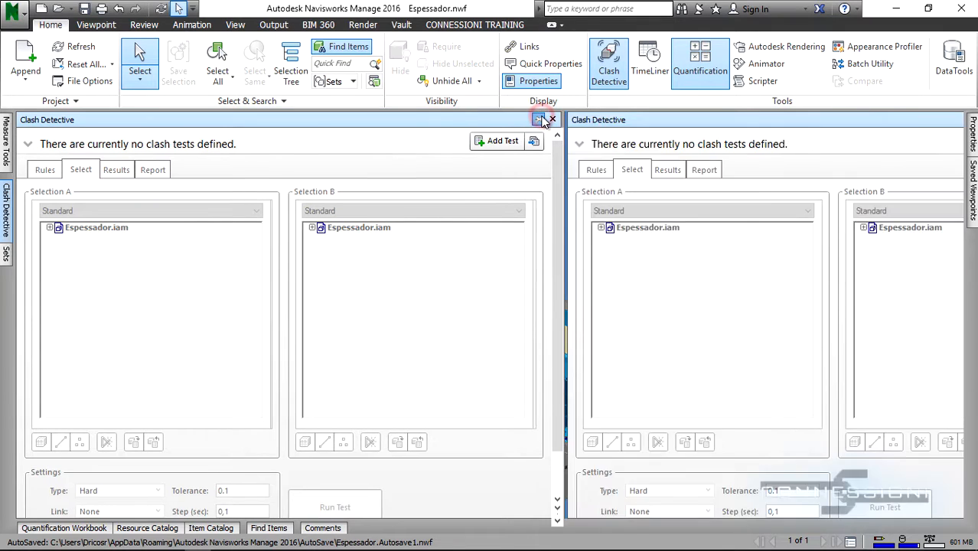
mouse_move(727, 347)
middle_down()
mouse_move(747, 371)
mouse_move(766, 365)
middle_up()
scroll(674, 333, up, 3)
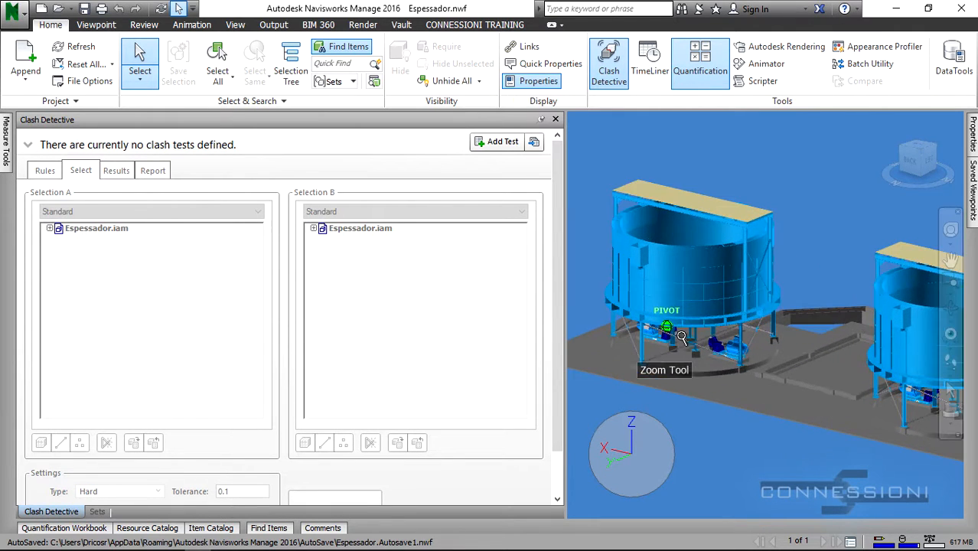
- Add a new clash test and name it Montagem
scroll(708, 337, down, 1)
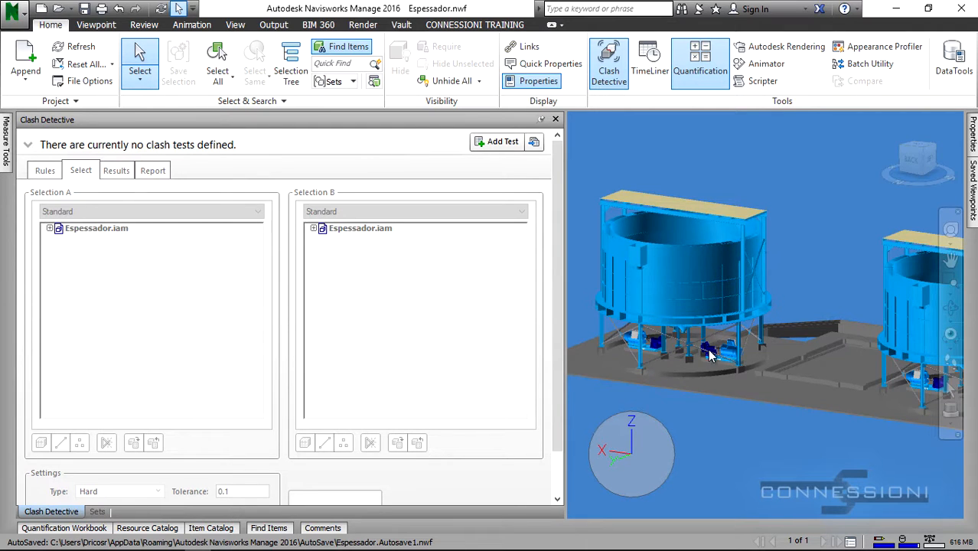
shift+middle_drag(763, 301, 669, 302)
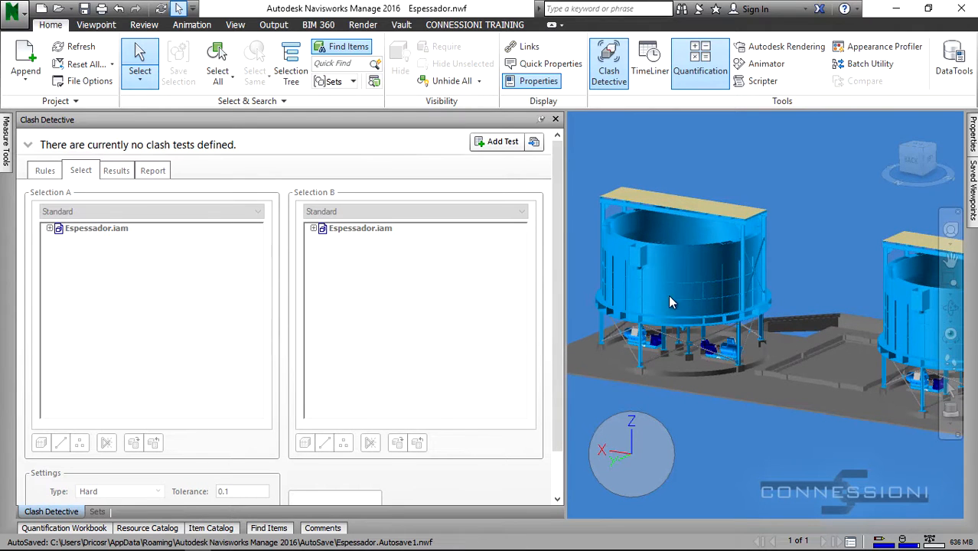
click(27, 145)
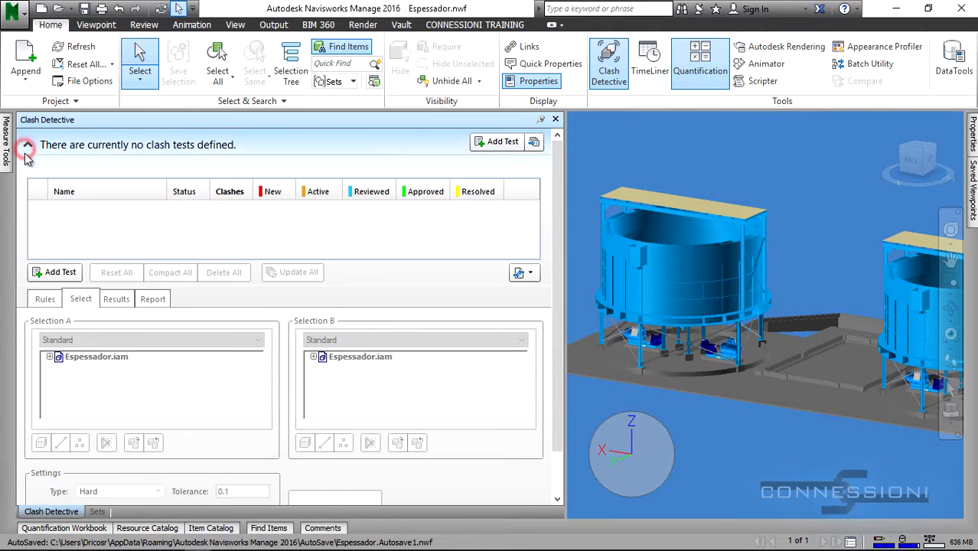
click(499, 142)
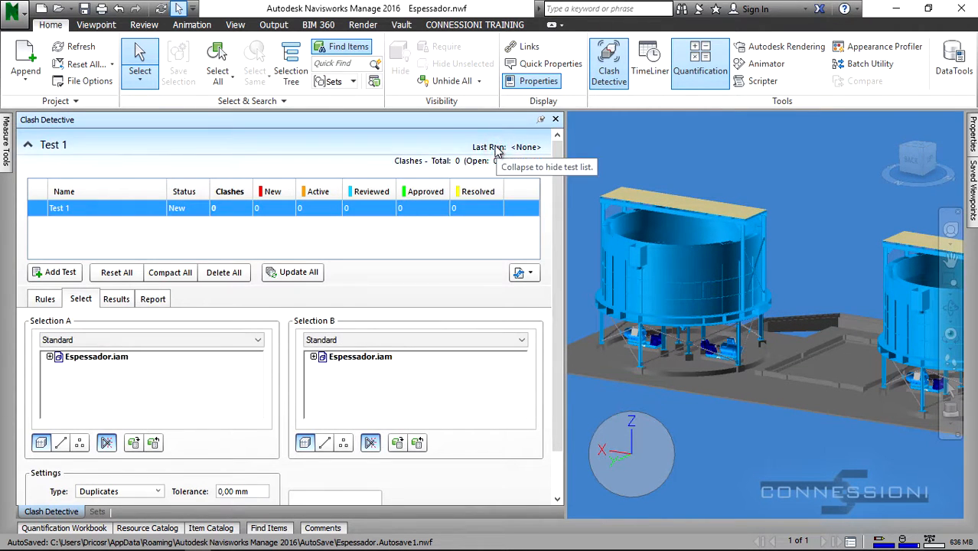
click(124, 210)
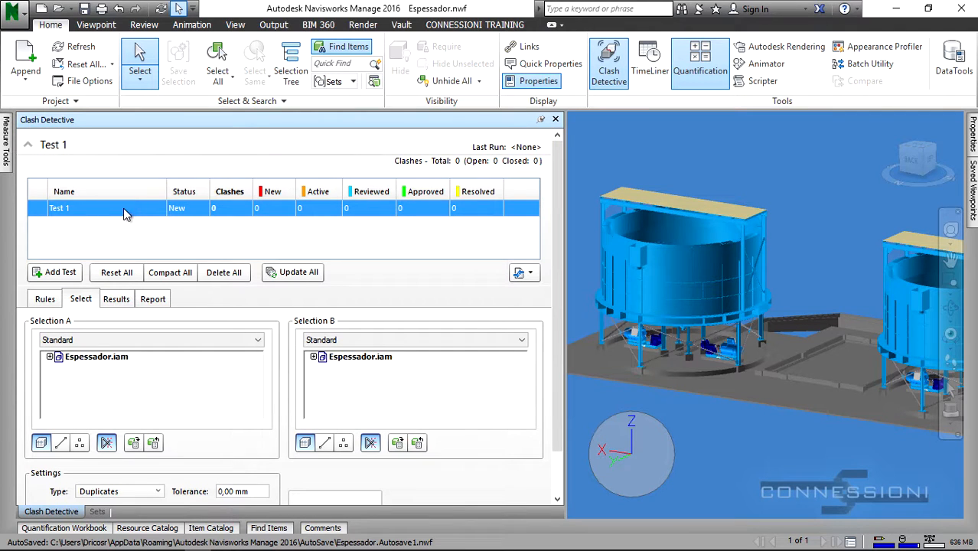
click(124, 208)
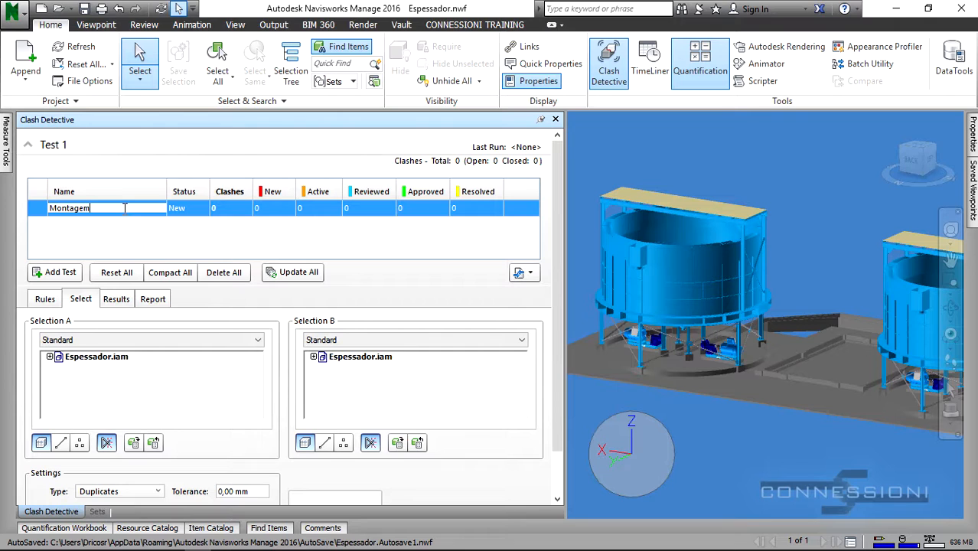
key(Return)
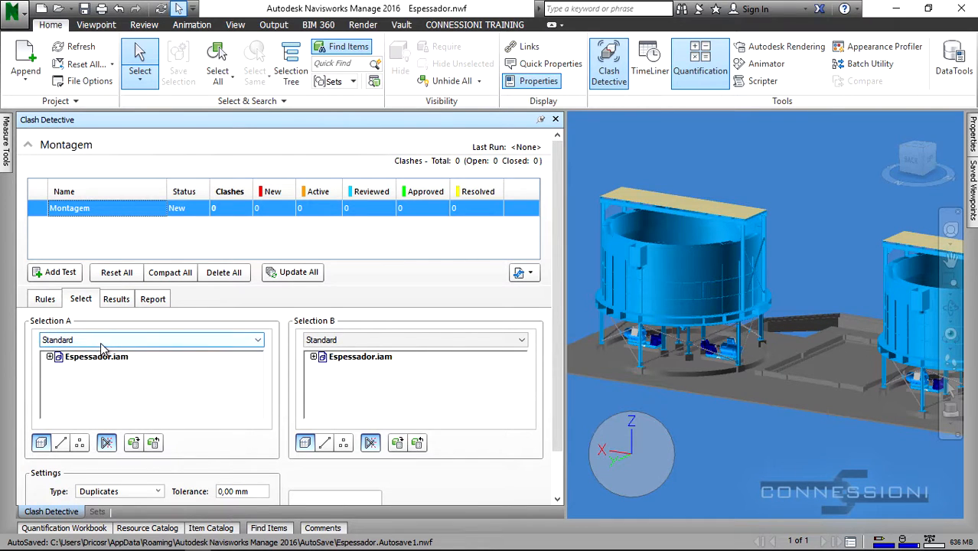
- Expand Espessador.iam in Selection A and choose BC_002_A:1 and BC_002_B:1 as the first set of clash items
click(49, 357)
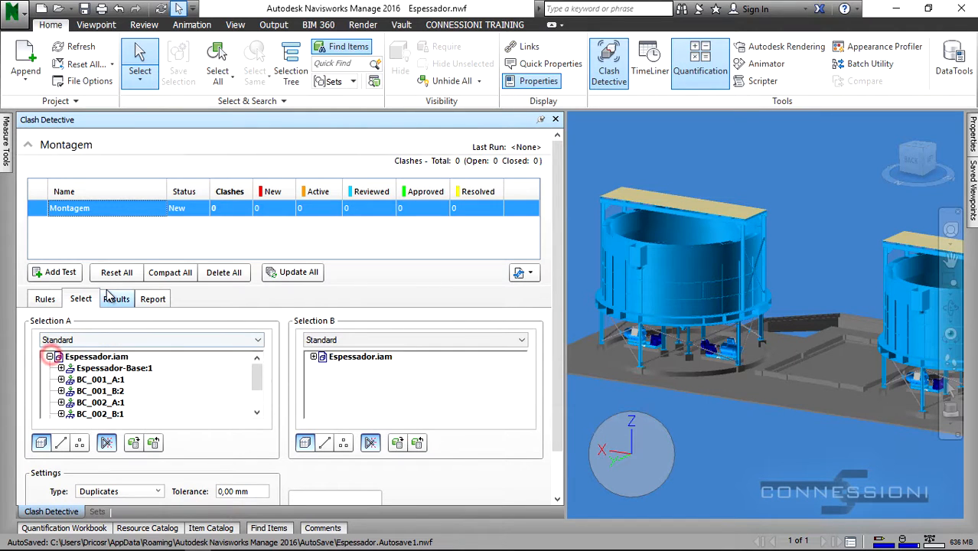
click(29, 145)
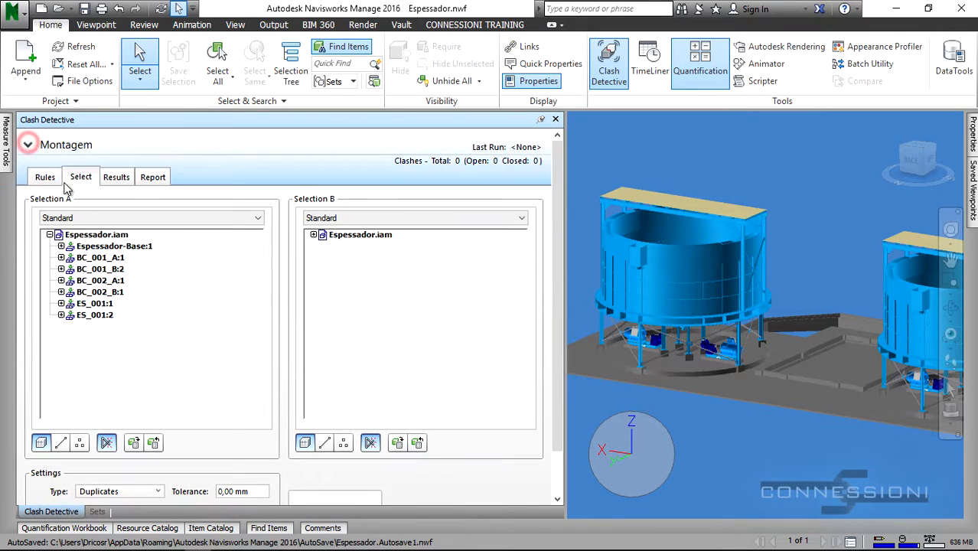
click(101, 281)
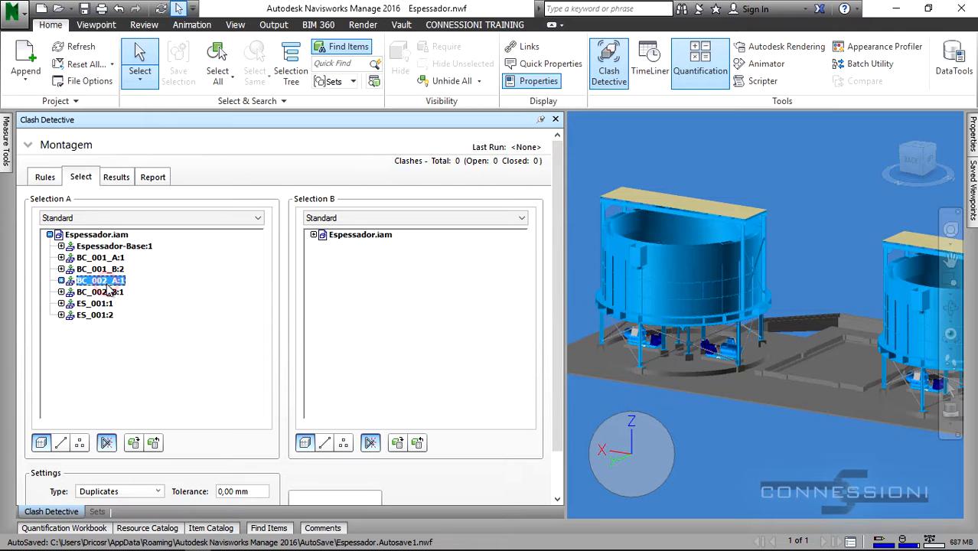
right_click(105, 285)
click(134, 291)
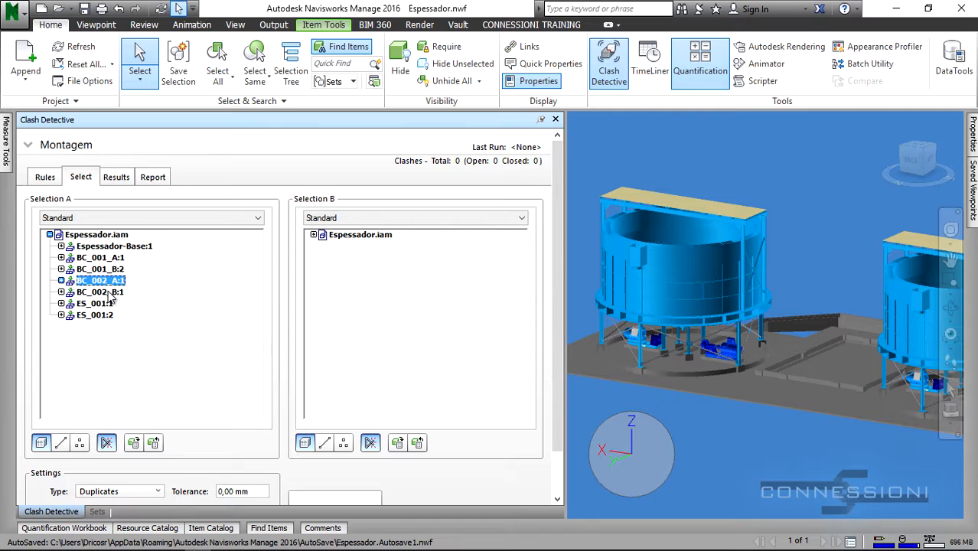
ctrl+click(107, 292)
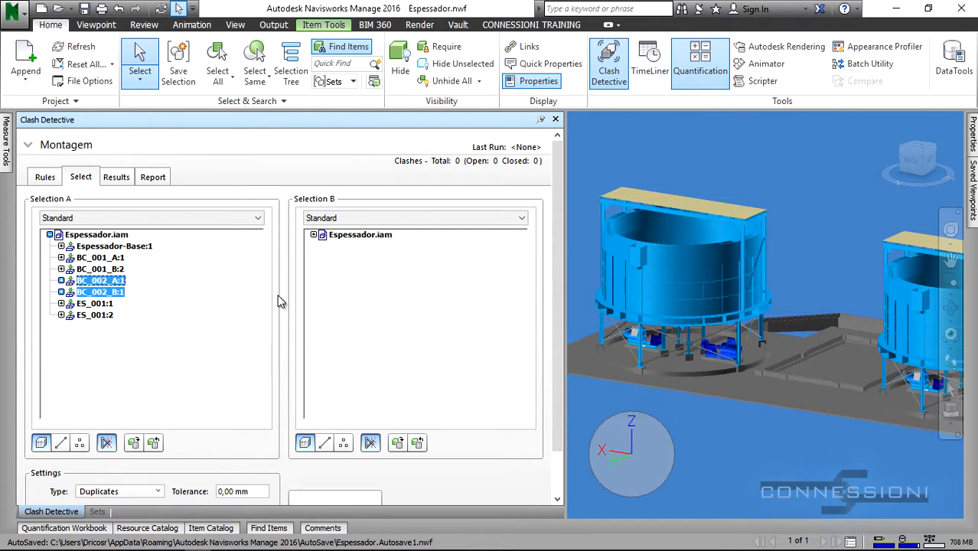
- Expand Espessador.iam in Selection B, identify the tanks in the model, and choose ES_001:2 as the item to test against
click(313, 235)
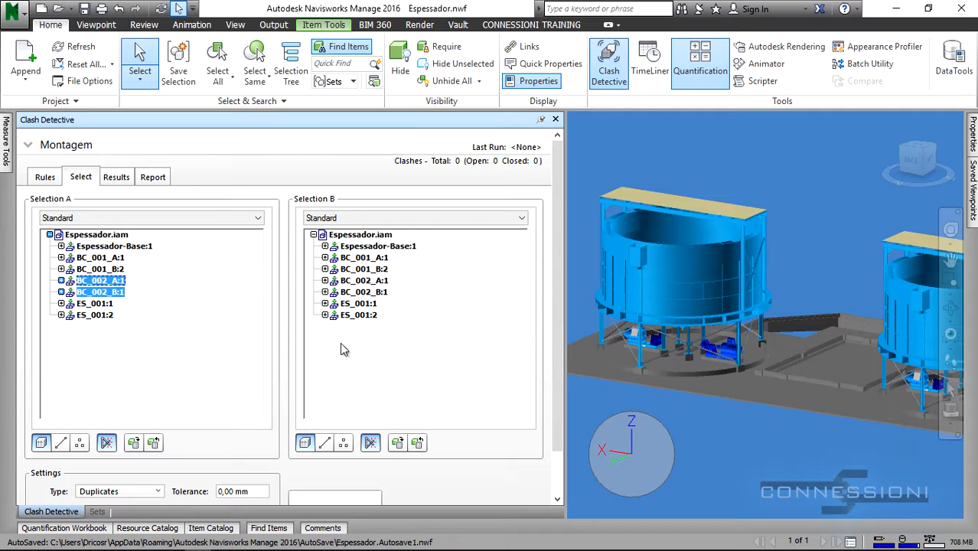
click(364, 303)
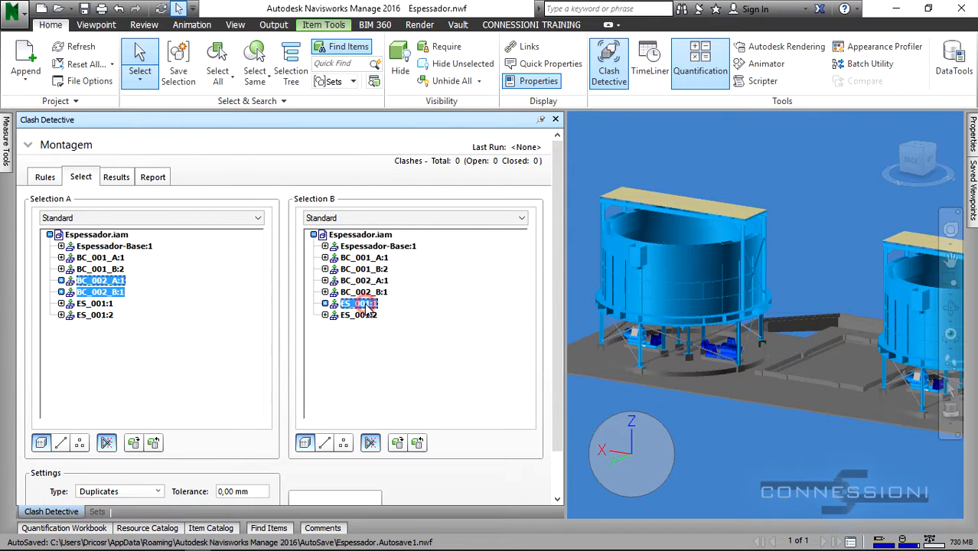
right_click(367, 306)
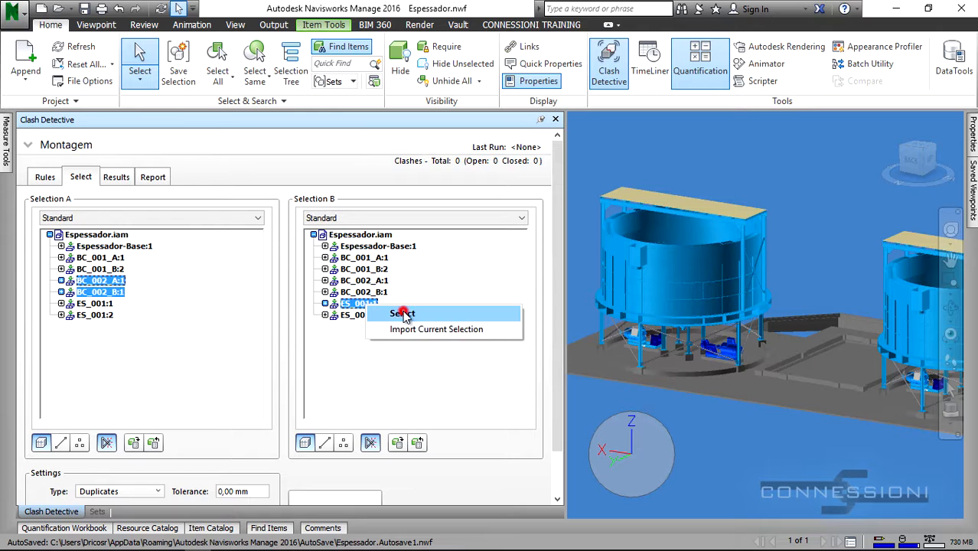
click(404, 312)
right_click(365, 316)
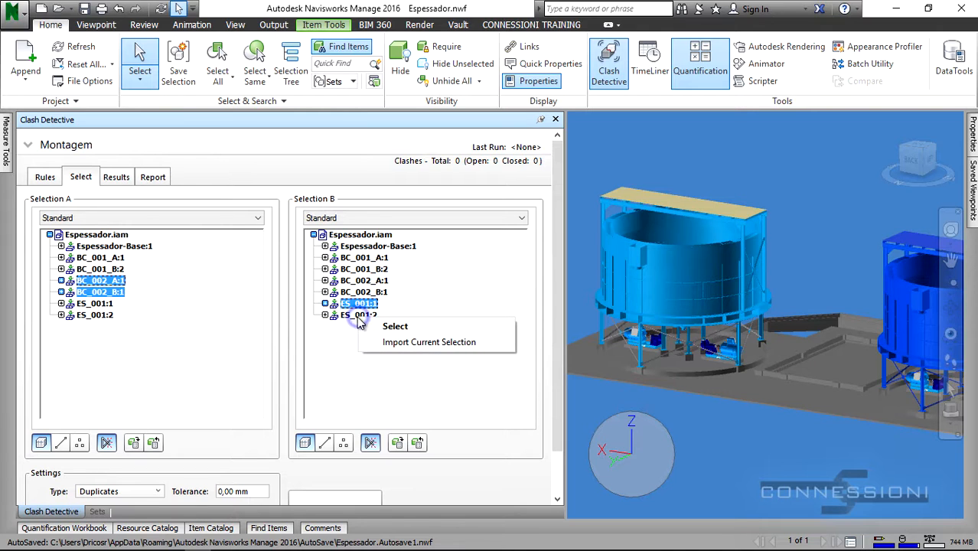
click(347, 331)
click(357, 315)
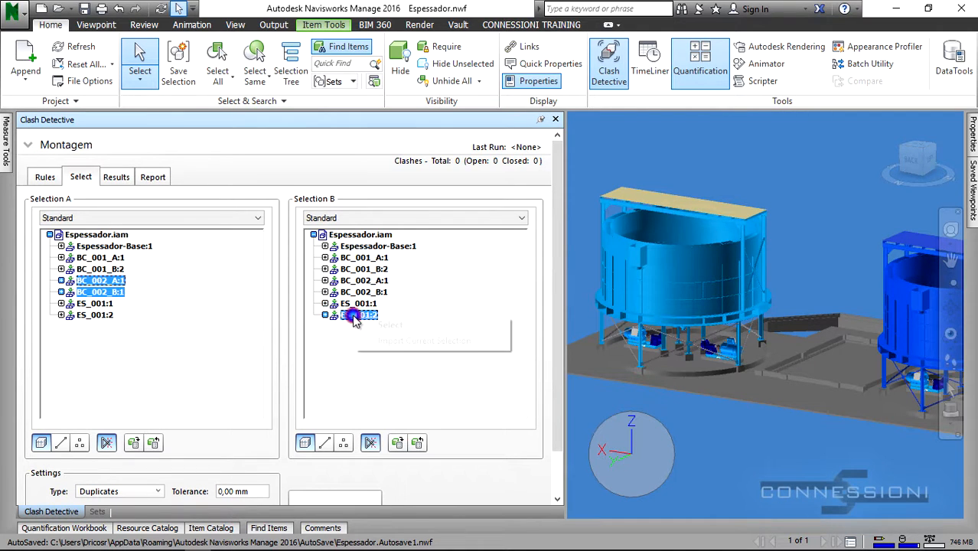
right_click(355, 316)
click(381, 323)
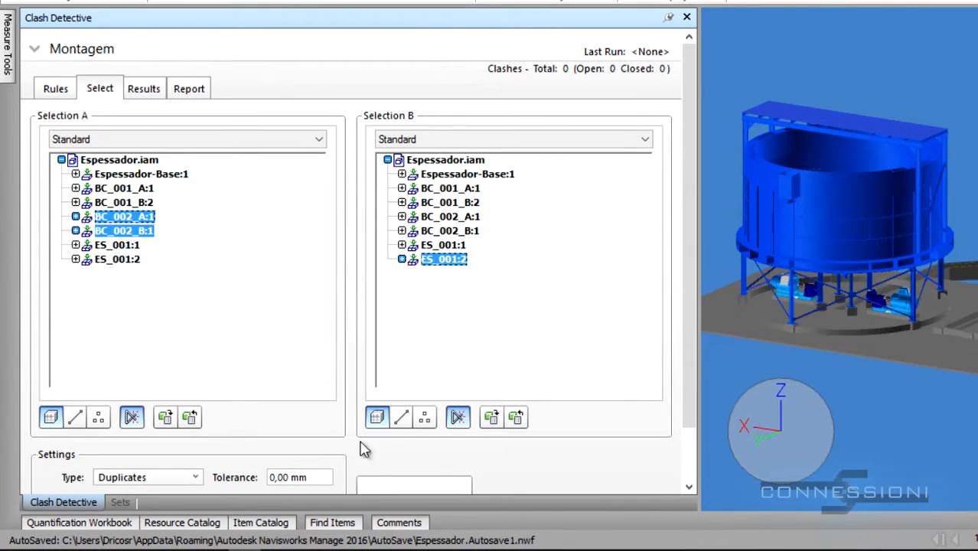
- Set the clash type to Hard and link the test to the Scene folder->Montagem 1 animation
drag(688, 233, 686, 297)
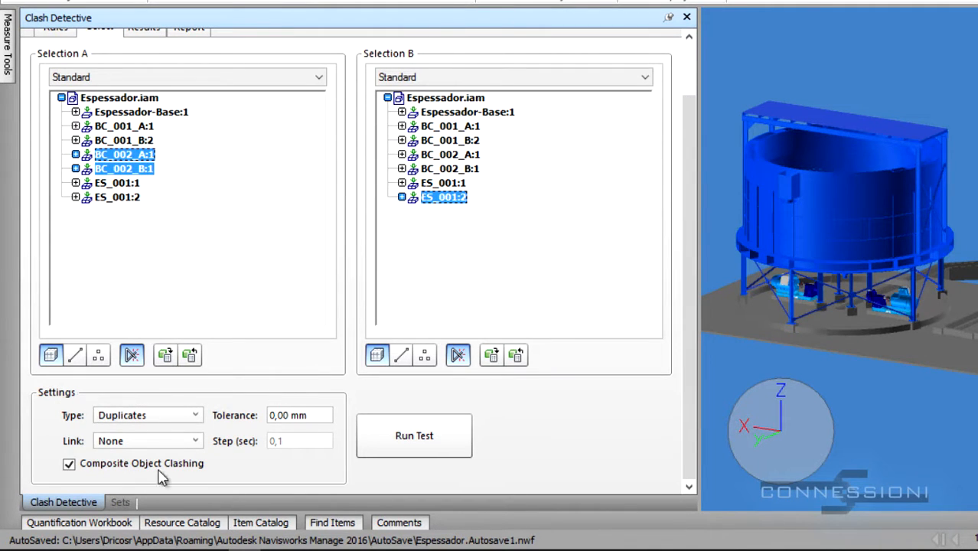
click(157, 415)
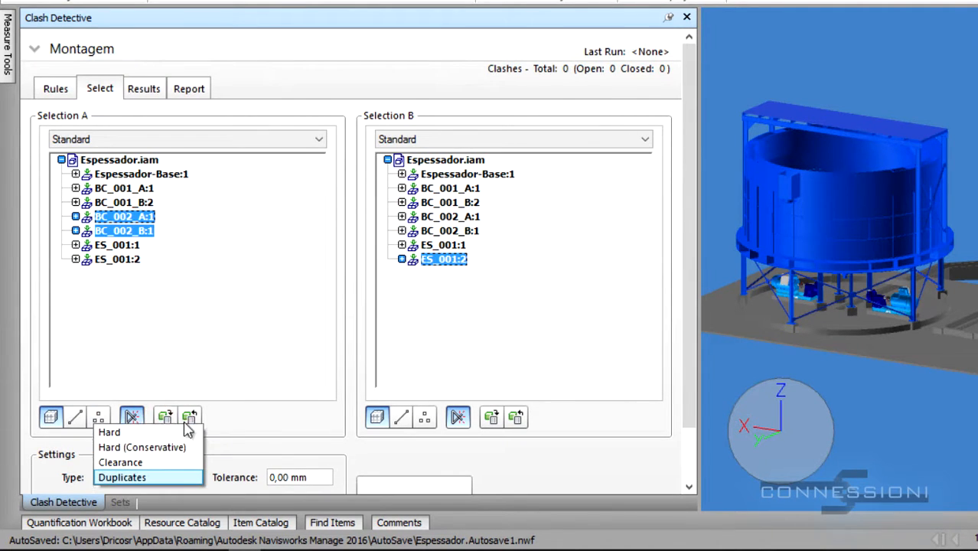
click(114, 433)
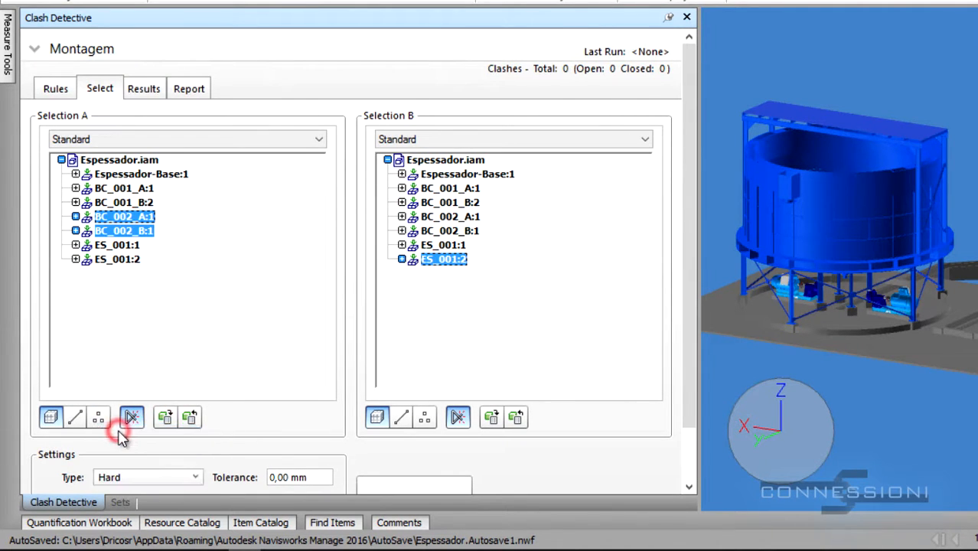
click(692, 235)
drag(703, 355, 703, 376)
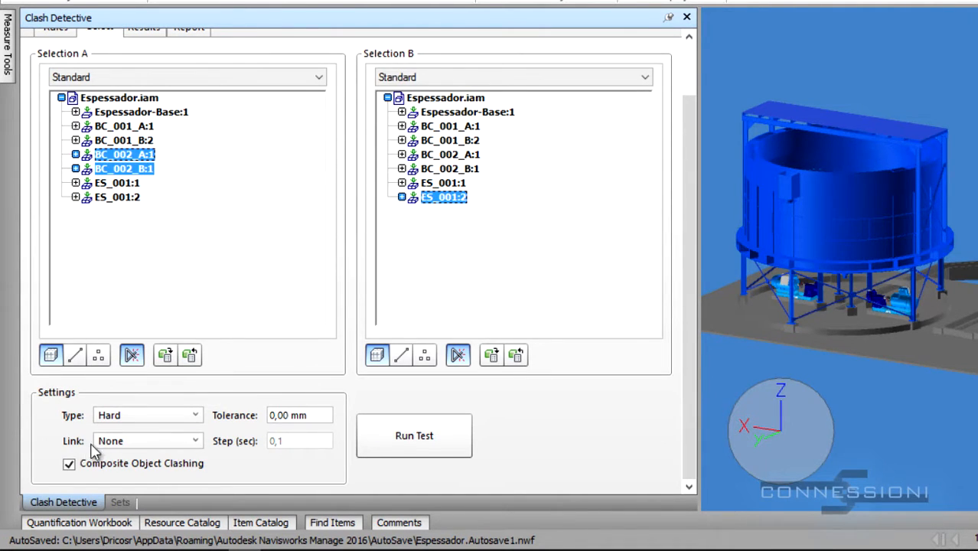
click(175, 443)
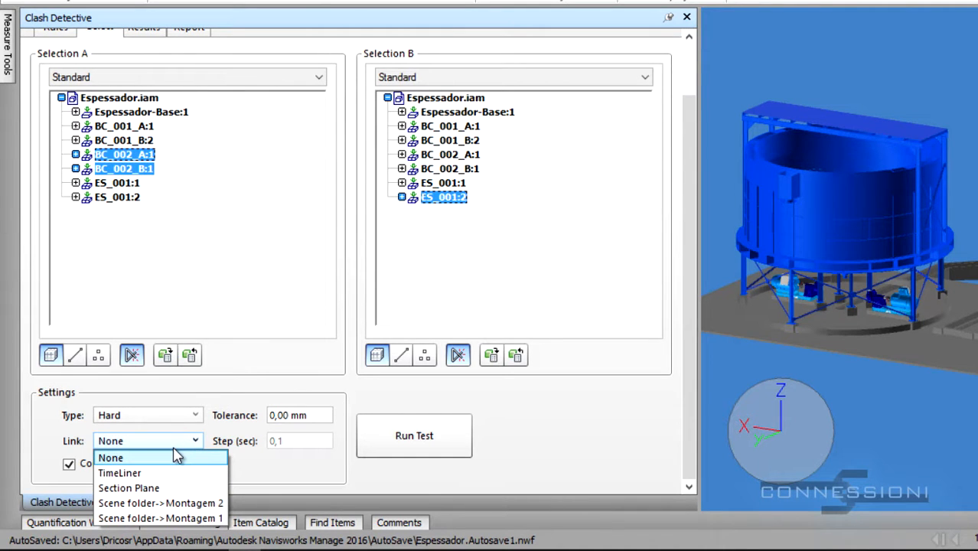
click(149, 519)
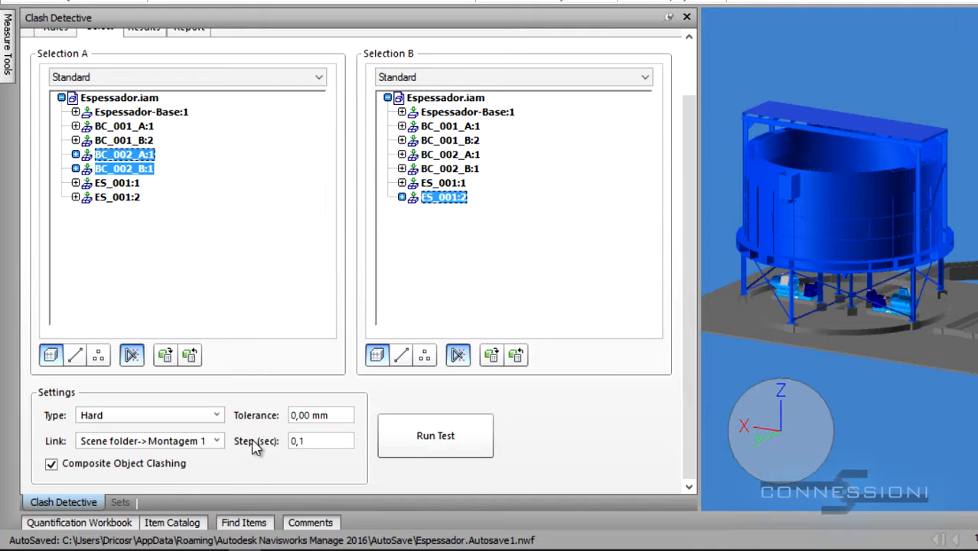
- Set the clash test's step to 0,5 sec and its tolerance to 1 mm
click(317, 441)
scroll(345, 456, up, 2)
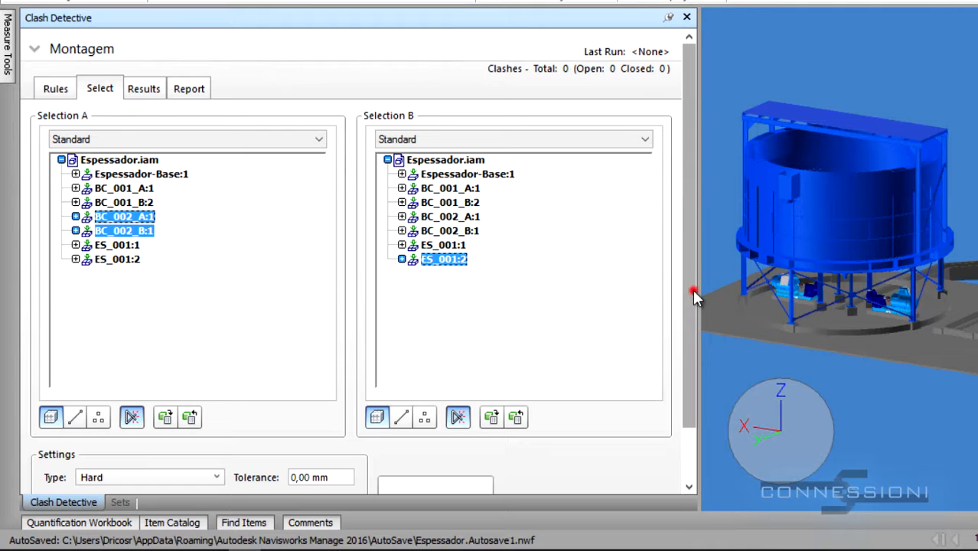
drag(692, 290, 693, 399)
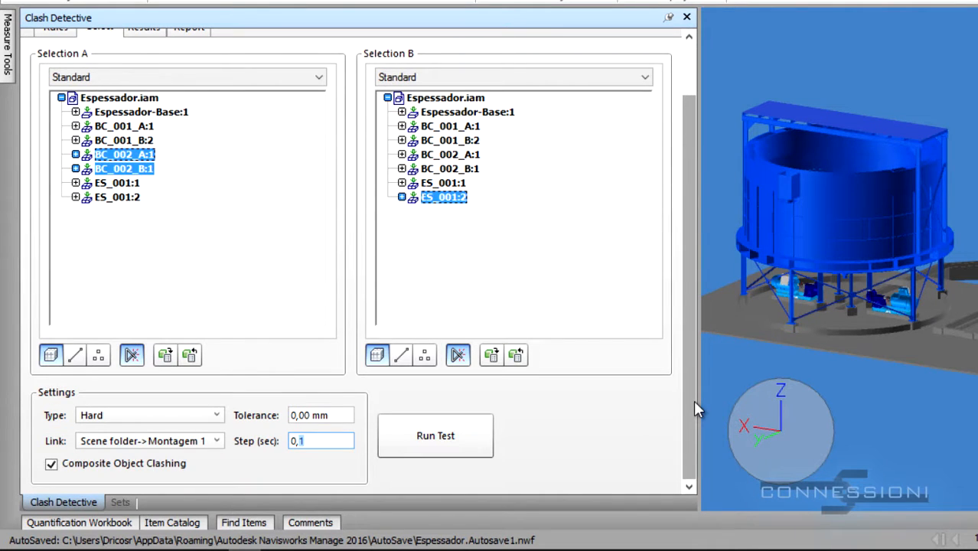
click(310, 441)
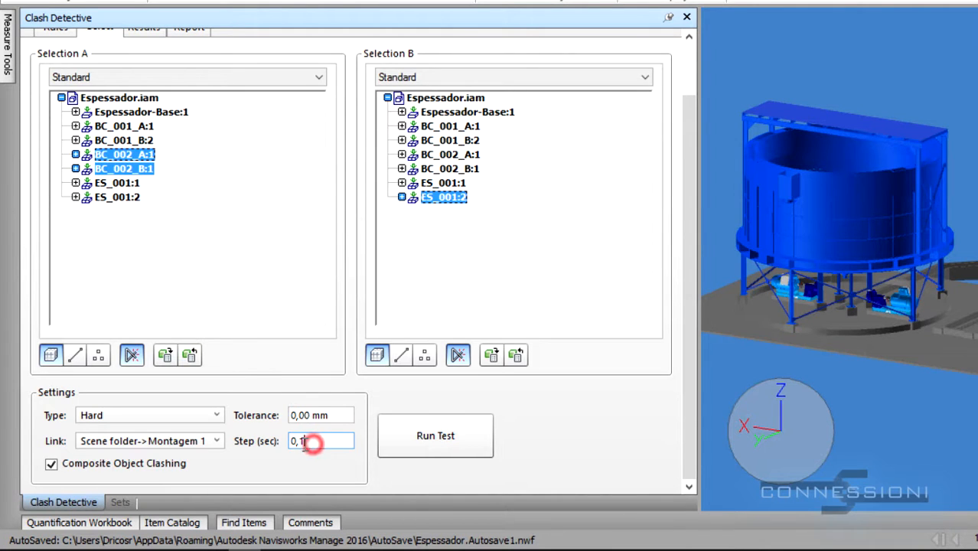
drag(311, 443, 295, 447)
click(320, 446)
click(337, 416)
text(1)
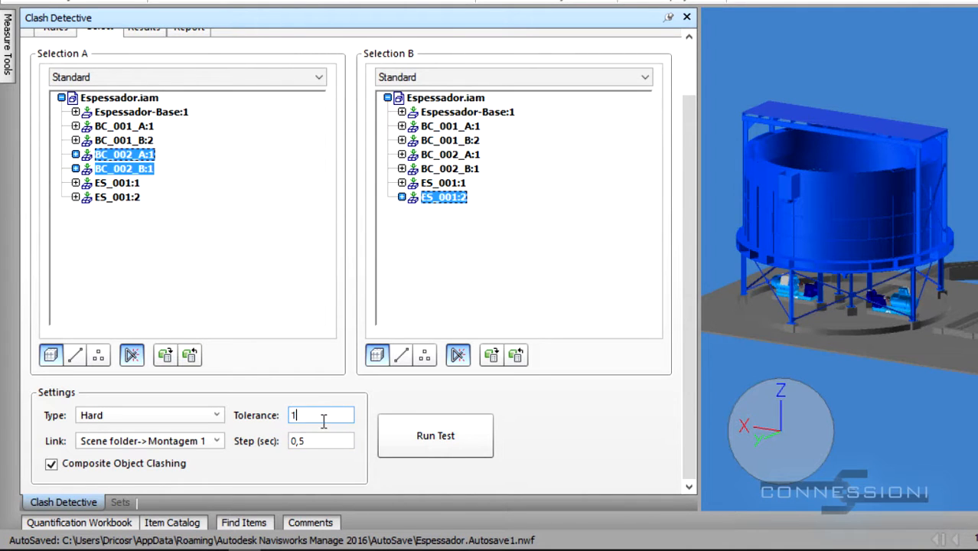
click(536, 450)
- Run the Montagem clash test
click(433, 448)
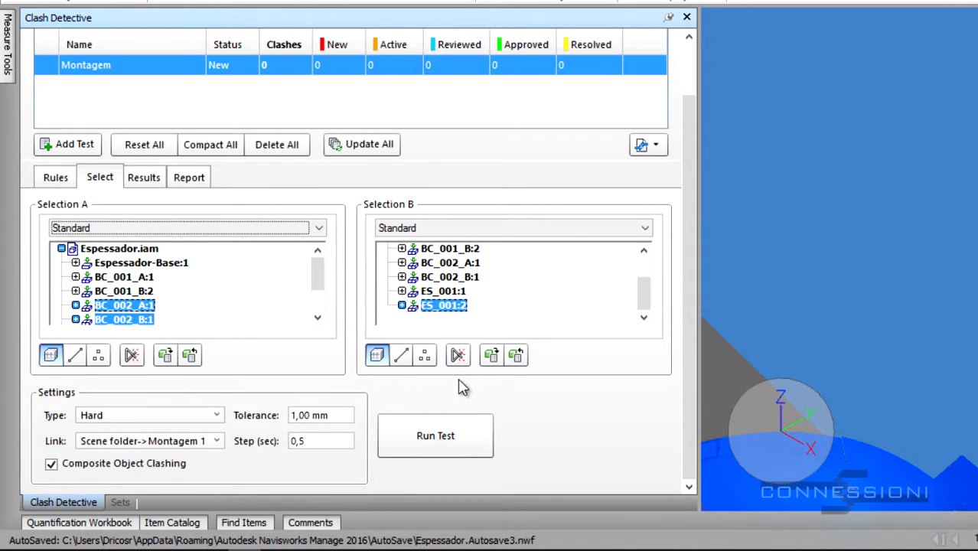
click(436, 443)
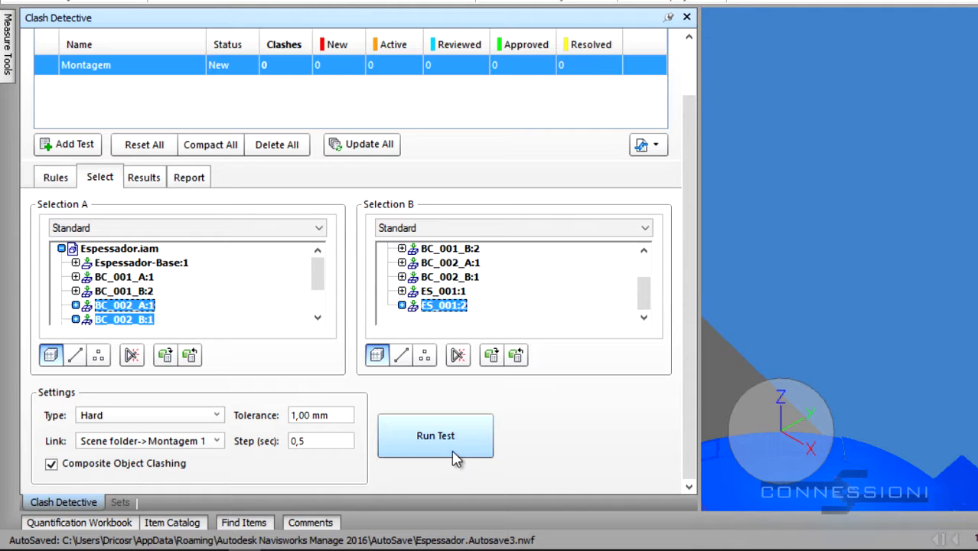
click(453, 451)
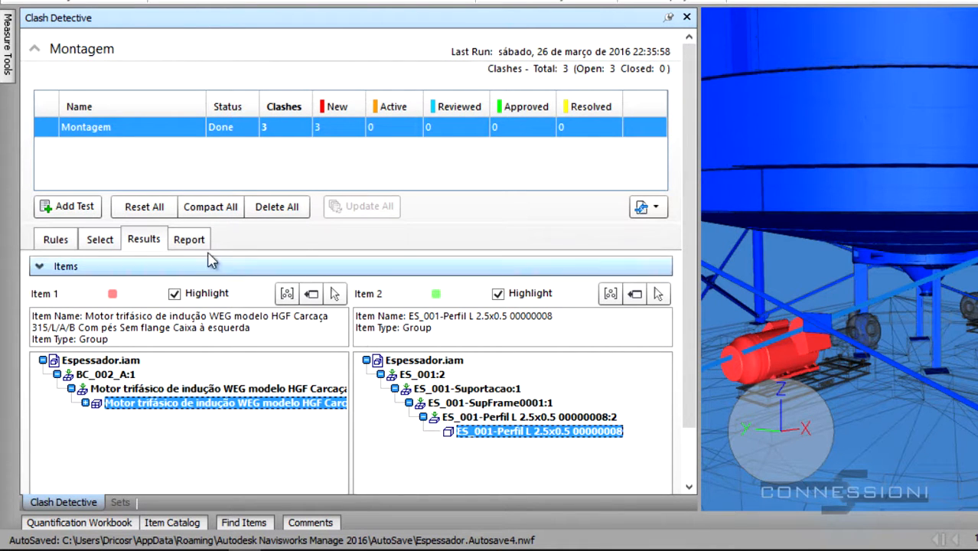
- Collapse the test list, enlarge the clash results list, and examine Clash1 and Clash2 in the model
click(34, 48)
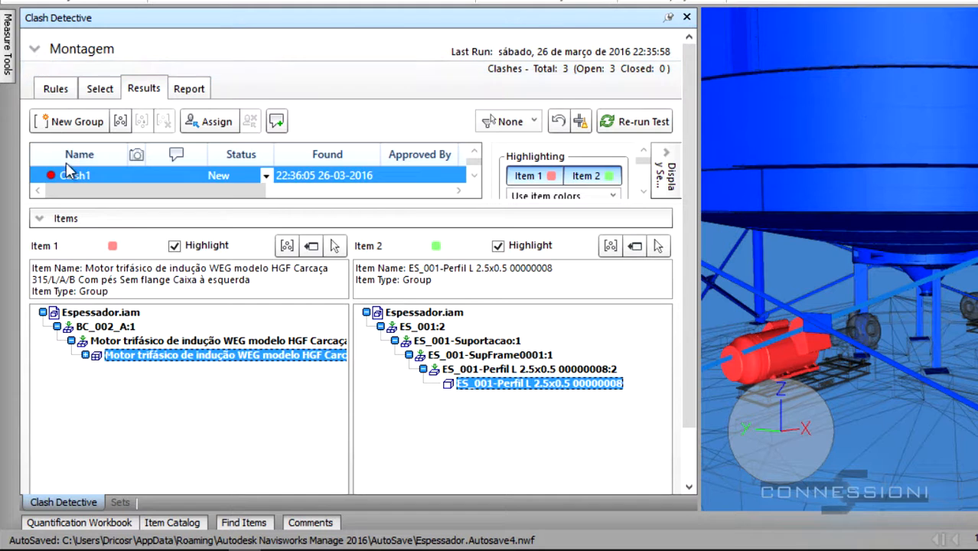
drag(153, 208, 157, 387)
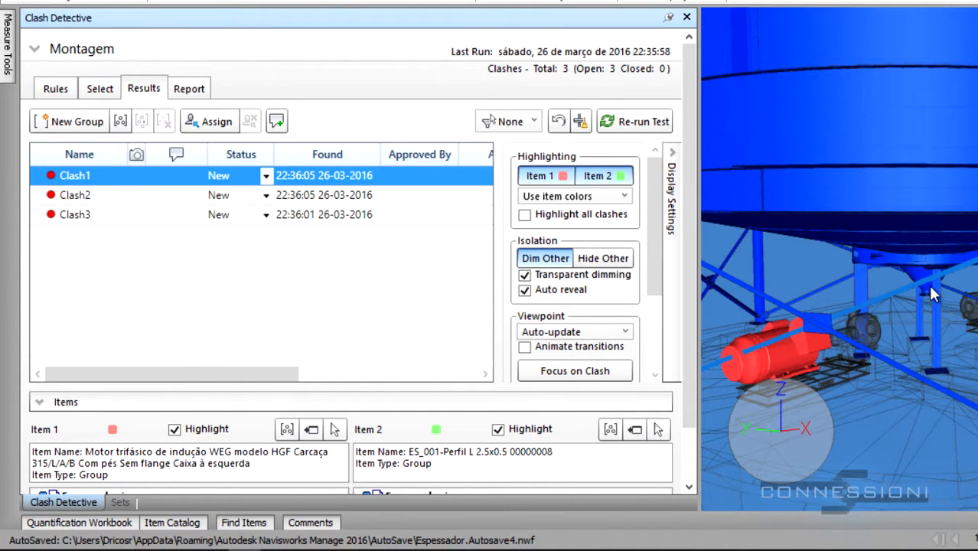
middle_drag(840, 378, 915, 303)
scroll(870, 364, up, 3)
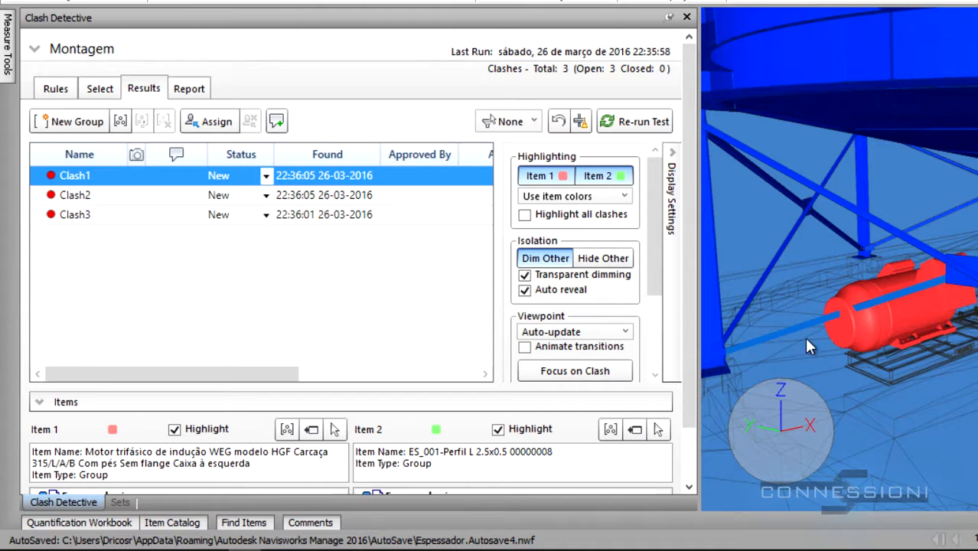
click(98, 195)
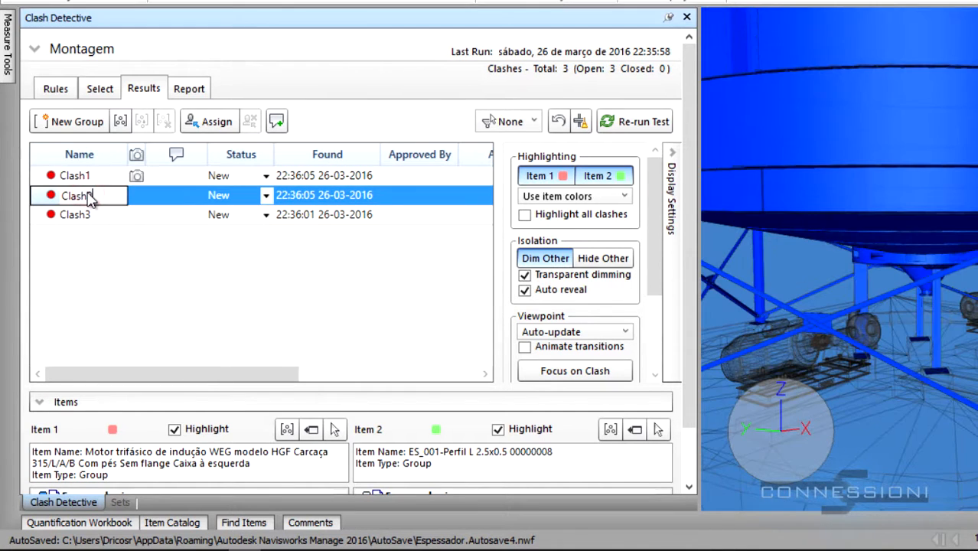
- Inspect the motor highlighted in Clash2 up close and enlarge the Items area to show both clashing items' trees
scroll(972, 357, up, 3)
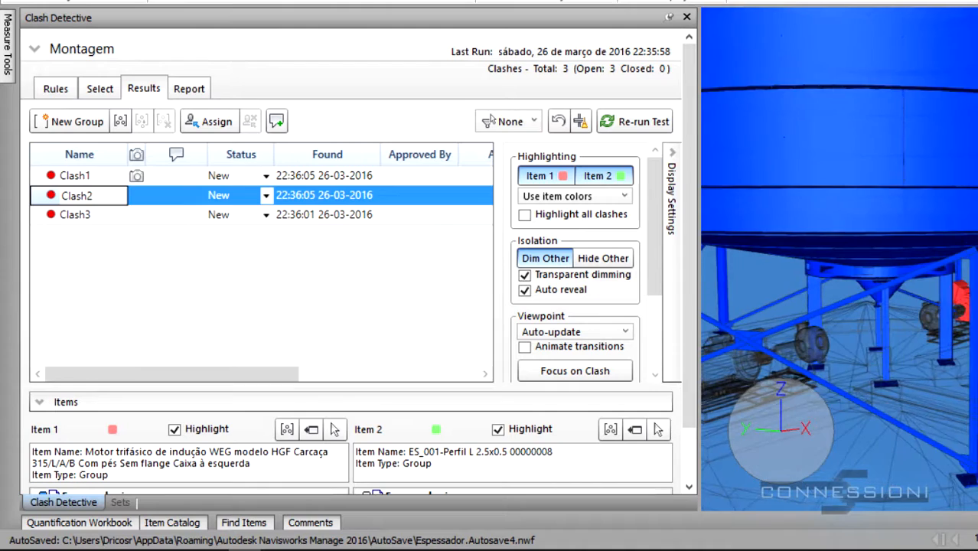
shift+middle_drag(966, 326, 744, 359)
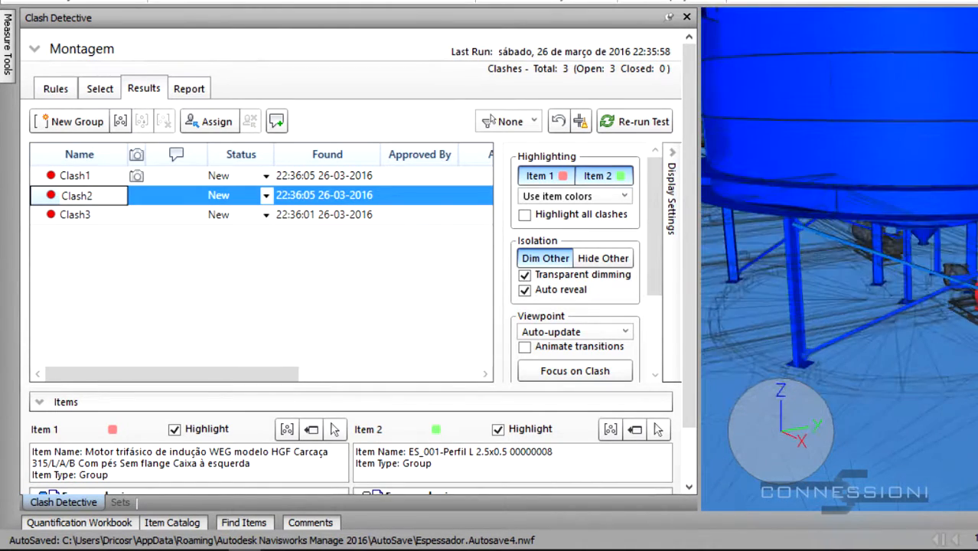
scroll(921, 320, up, 5)
mouse_move(870, 322)
shift+middle_down()
mouse_move(834, 338)
mouse_move(660, 330)
mouse_move(894, 330)
mouse_move(977, 314)
shift+middle_up()
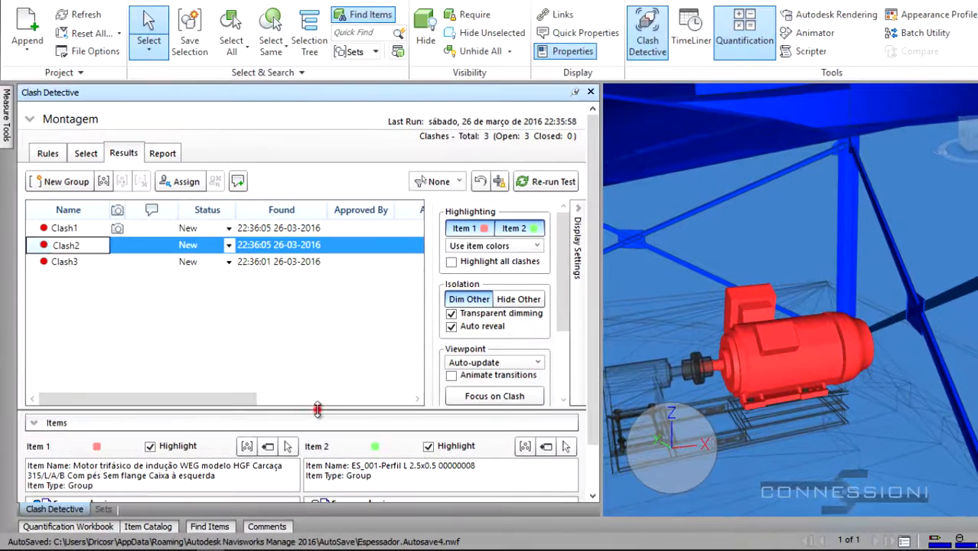
drag(208, 386, 222, 290)
drag(328, 327, 331, 307)
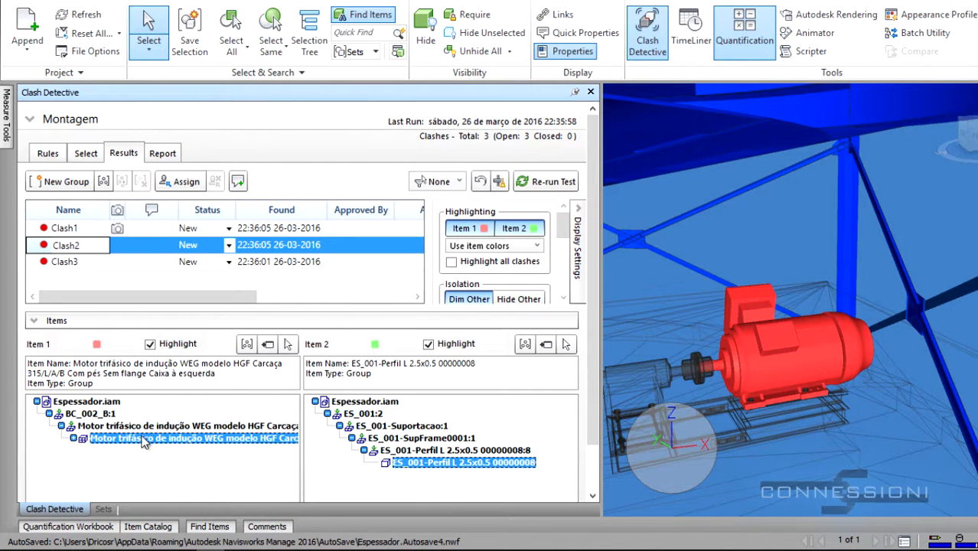
- Select Clash3 and examine the highlighted pump where it meets the tank's diagonal support profile
click(65, 263)
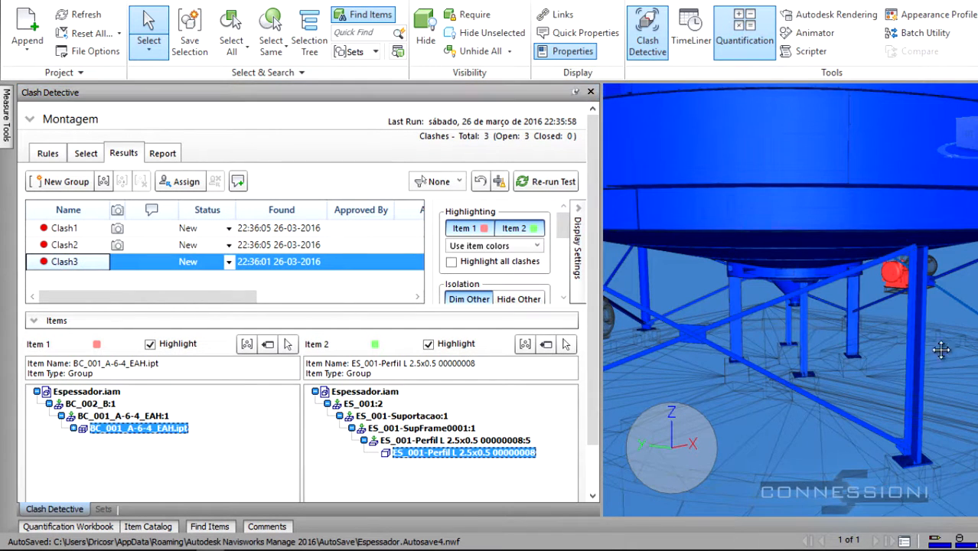
middle_drag(941, 350, 825, 381)
scroll(827, 371, up, 1)
shift+middle_drag(917, 399, 788, 399)
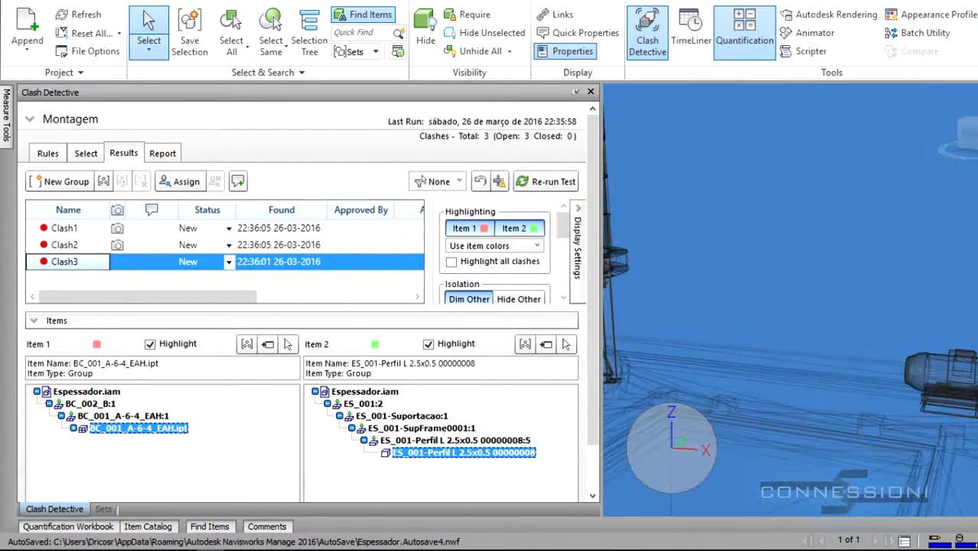
shift+middle_drag(750, 342, 819, 339)
scroll(872, 342, up, 3)
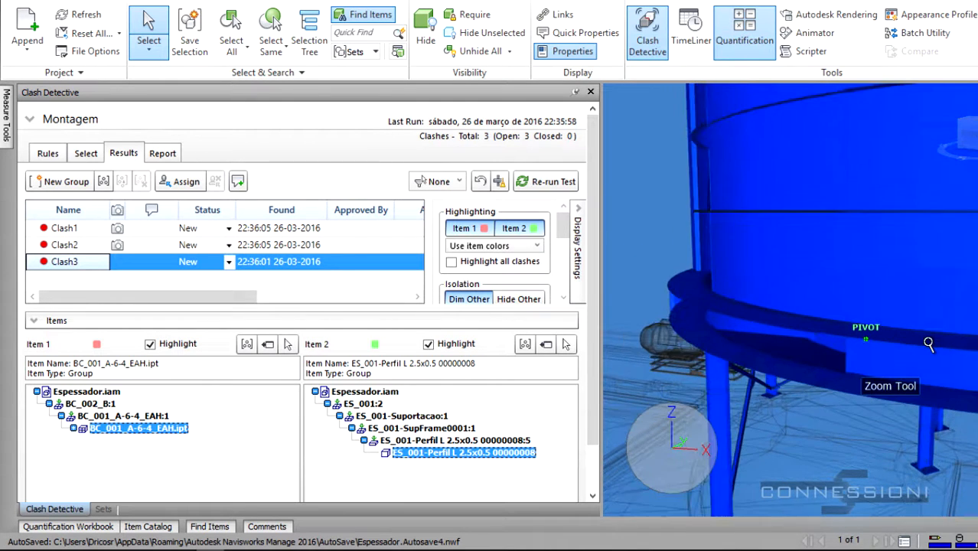
middle_drag(893, 341, 768, 343)
scroll(870, 343, down, 4)
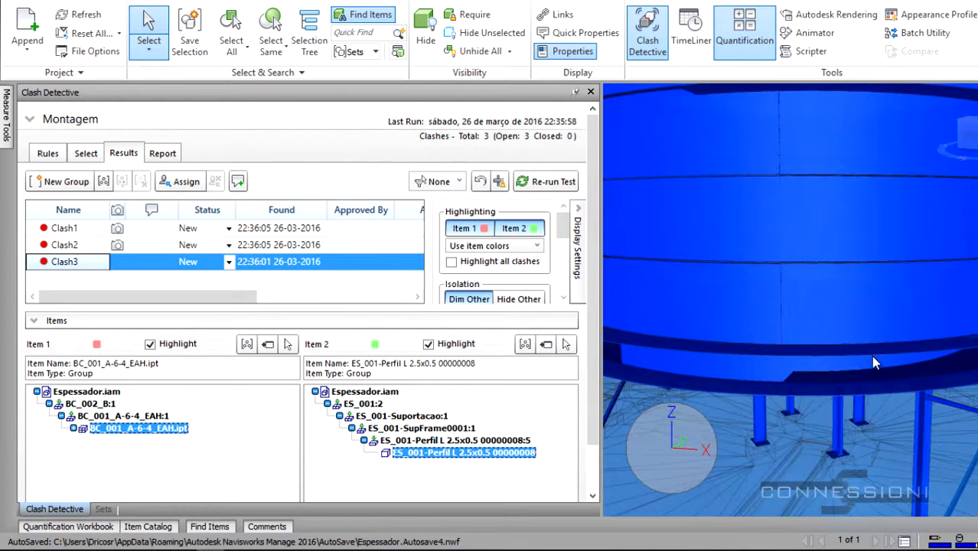
middle_drag(871, 355, 702, 353)
middle_drag(806, 346, 631, 330)
scroll(817, 375, up, 3)
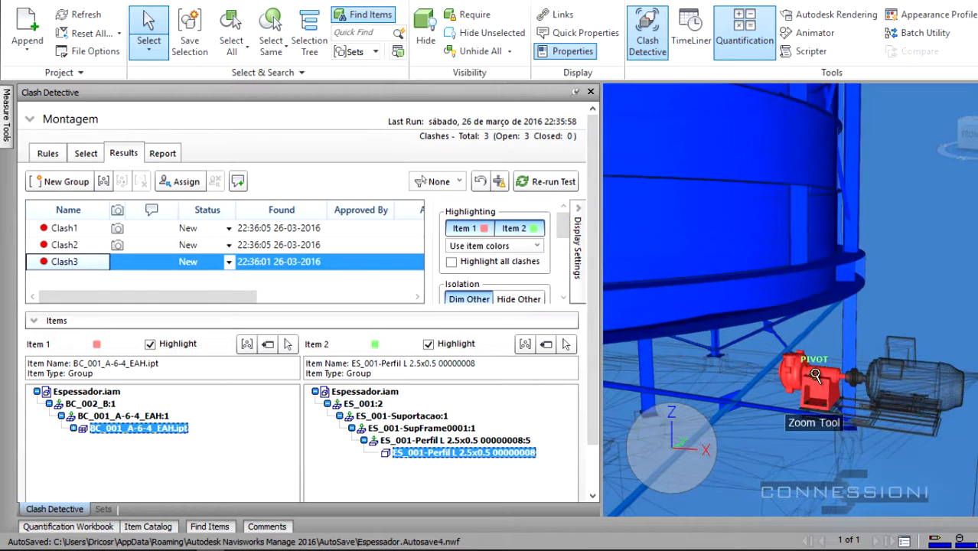
shift+middle_drag(817, 375, 802, 411)
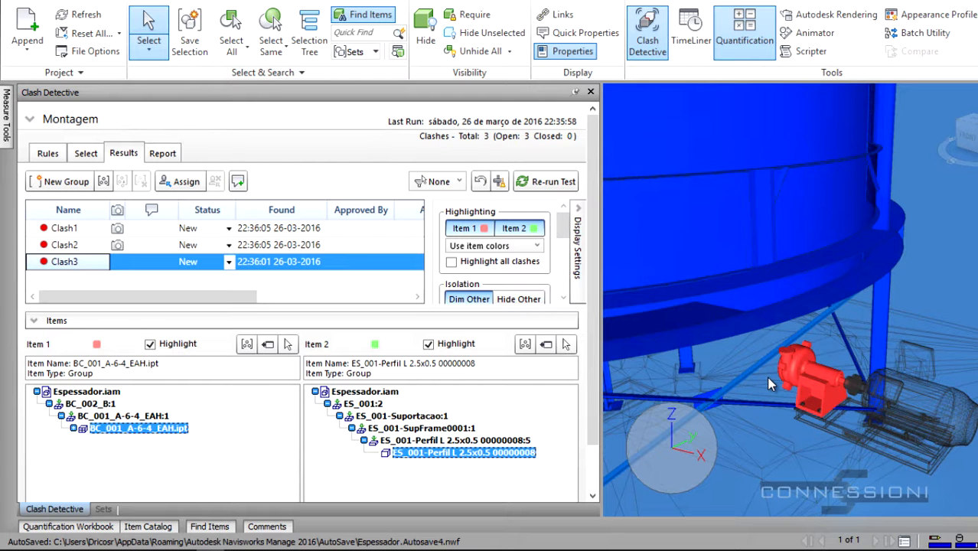
- Examine the whole tank and the pump assemblies around its base from an overall view
middle_drag(760, 382, 839, 320)
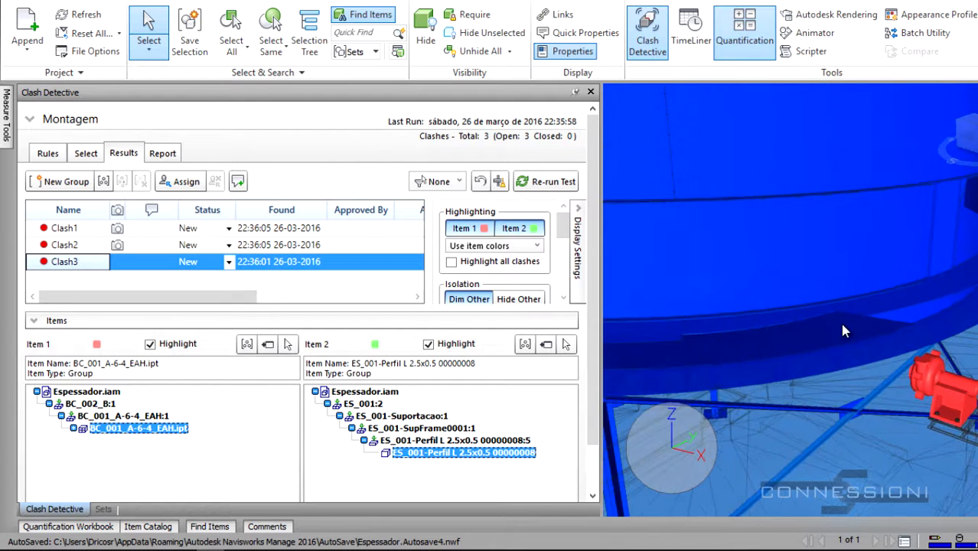
scroll(842, 333, down, 5)
middle_drag(753, 373, 888, 395)
scroll(863, 325, up, 1)
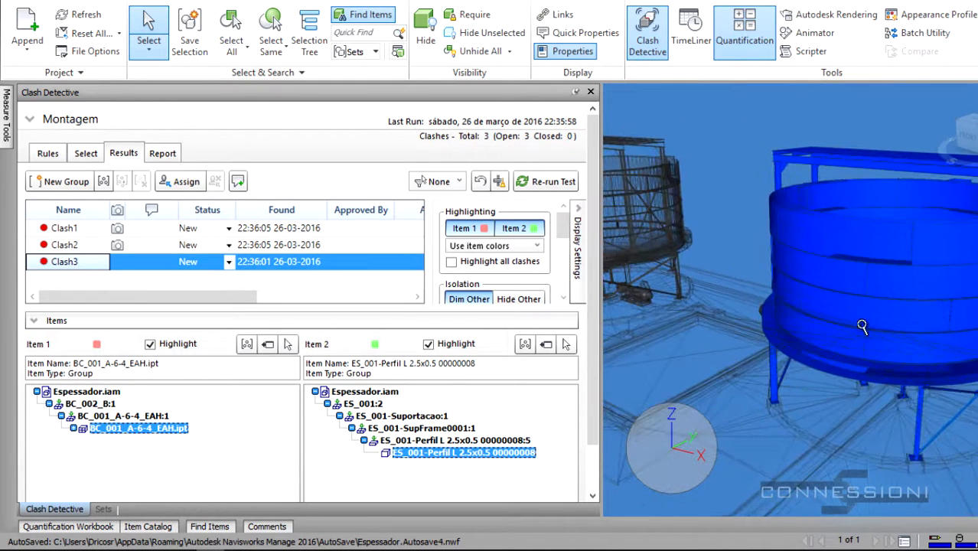
shift+middle_drag(863, 326, 740, 362)
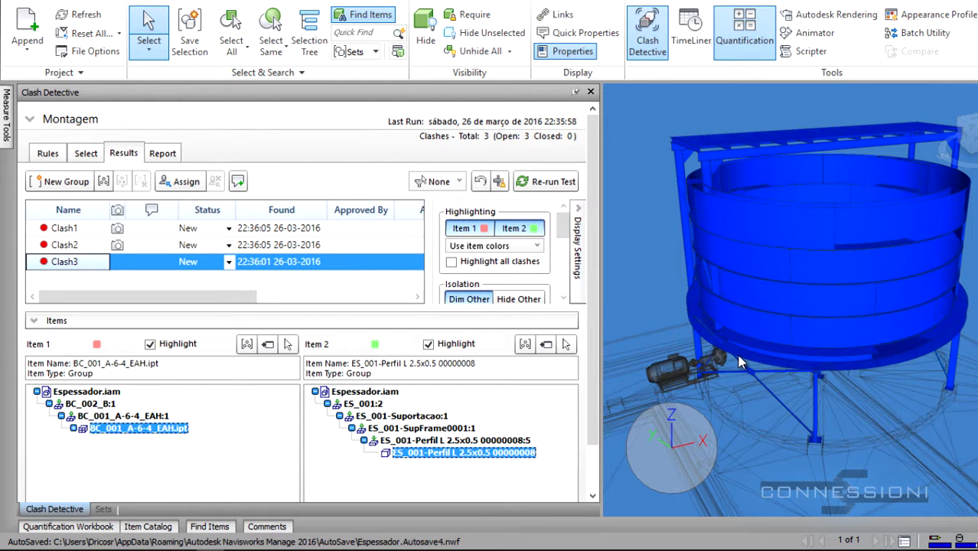